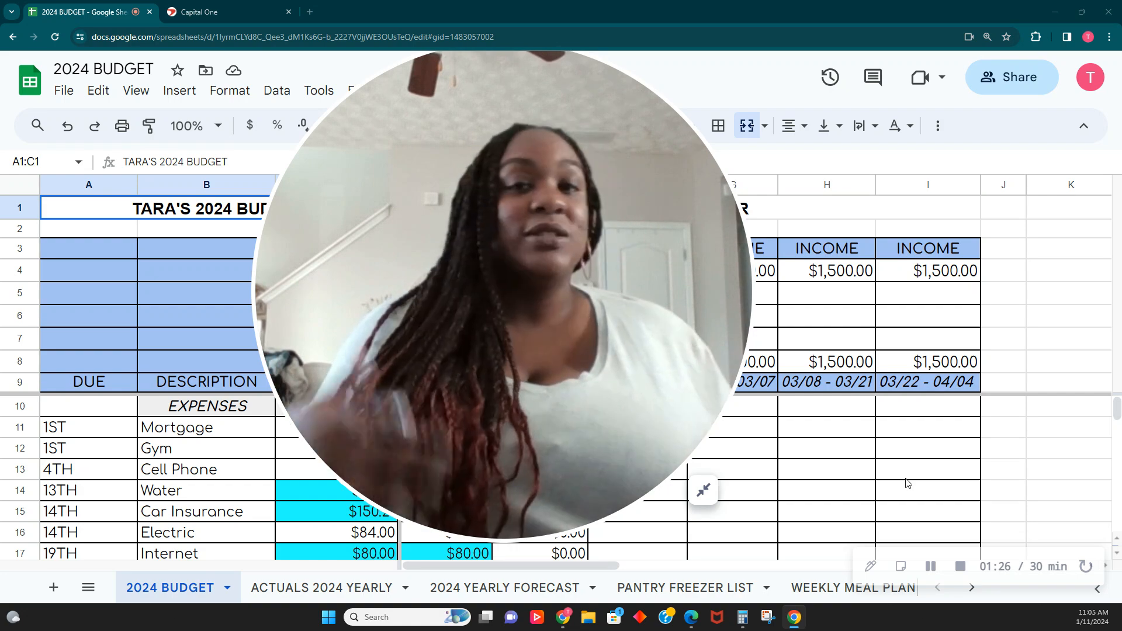
{"action": "left_click", "coordinate": [705, 494]}
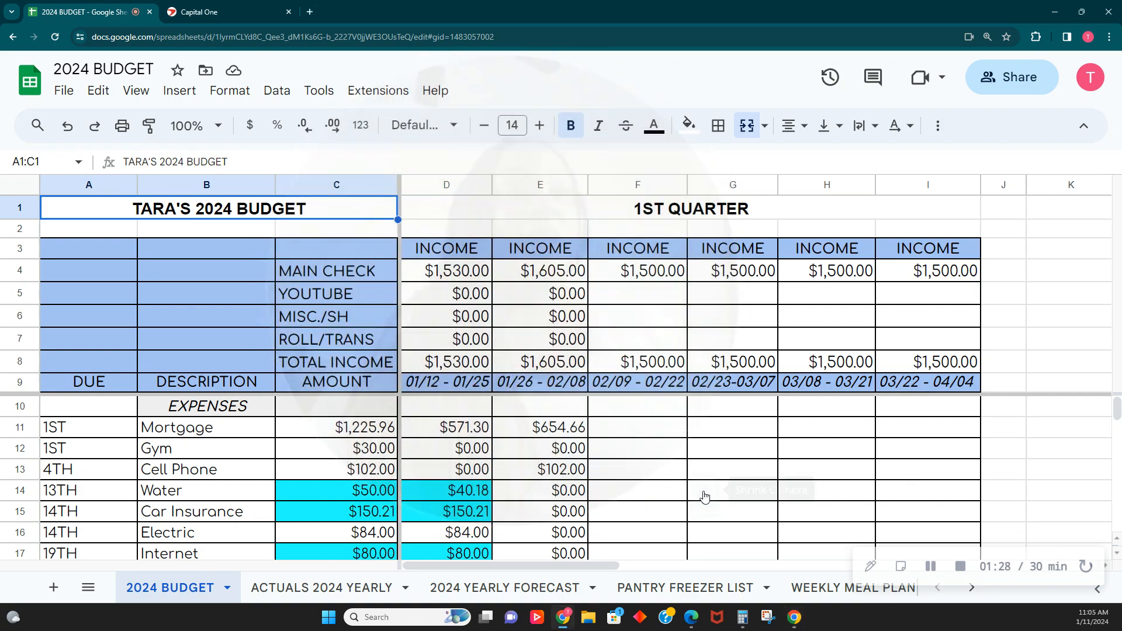
{"action": "left_click_drag", "start_coordinate": [107, 497], "coordinate": [93, 152]}
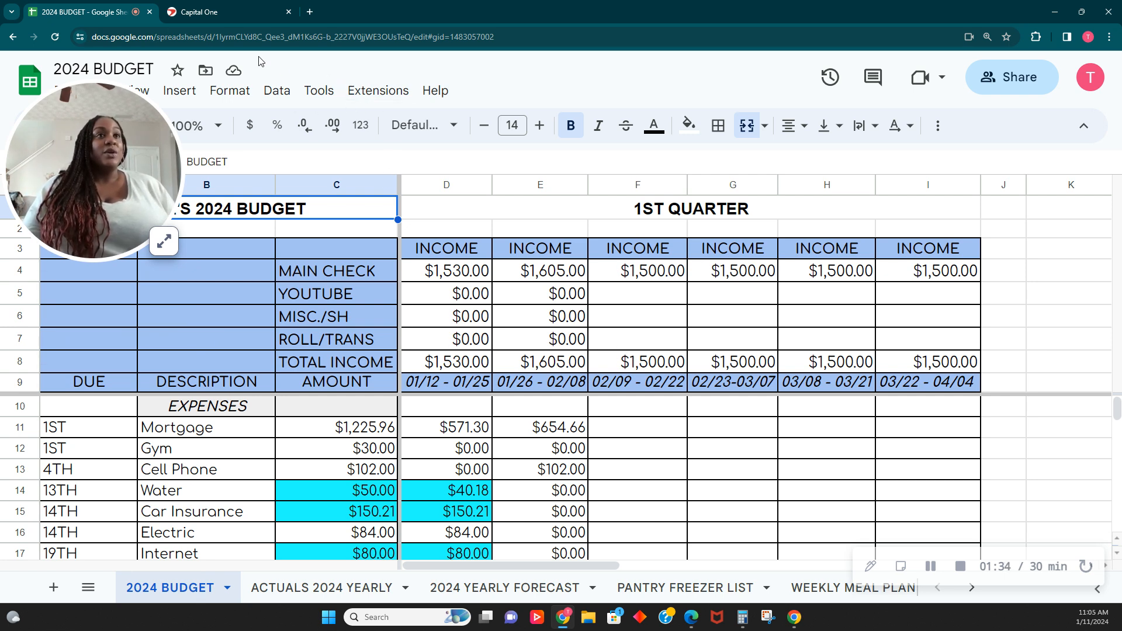
- Check the checking account's available balance on the bank site, then return to the budget sheet
{"action": "left_click", "coordinate": [223, 12]}
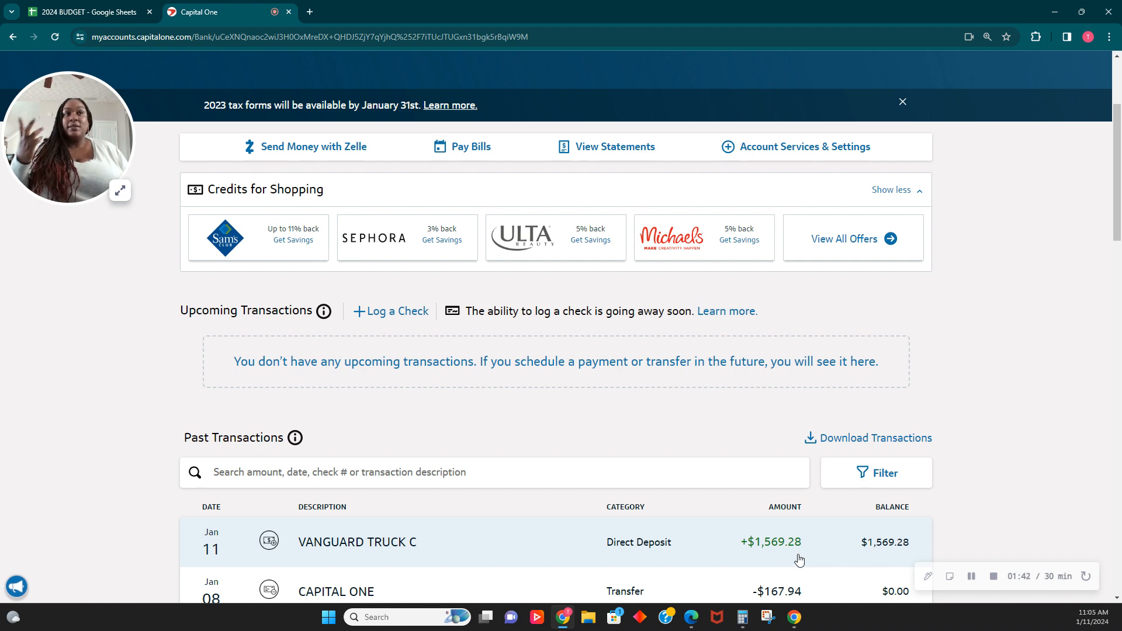
{"action": "scroll", "coordinate": [478, 234], "scroll_direction": "up", "scroll_amount": 3}
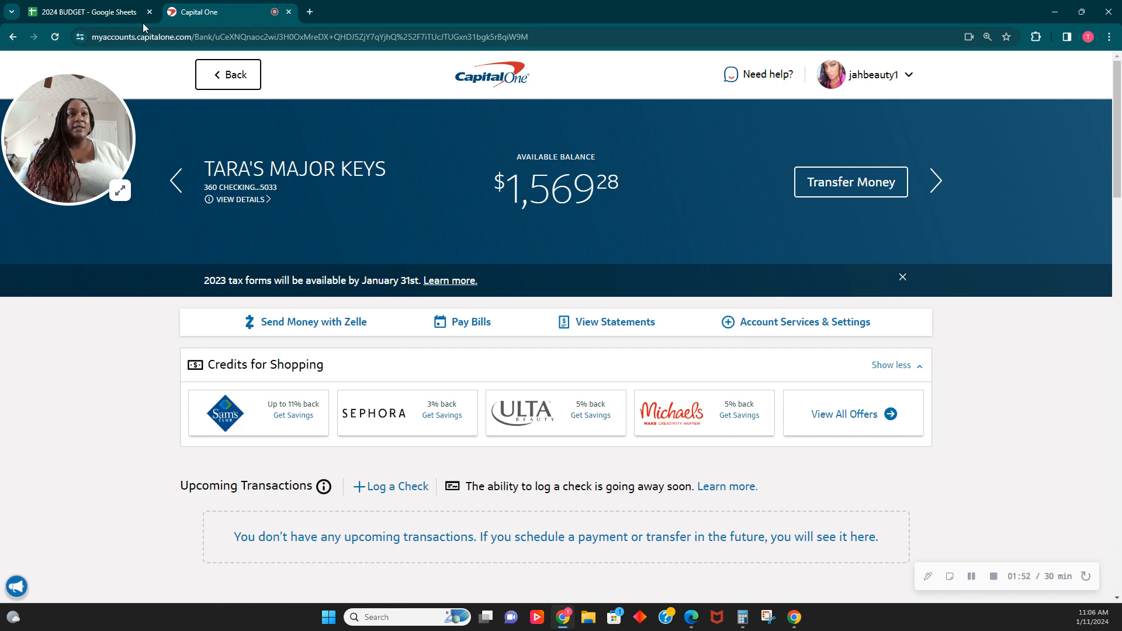
{"action": "left_click", "coordinate": [99, 11]}
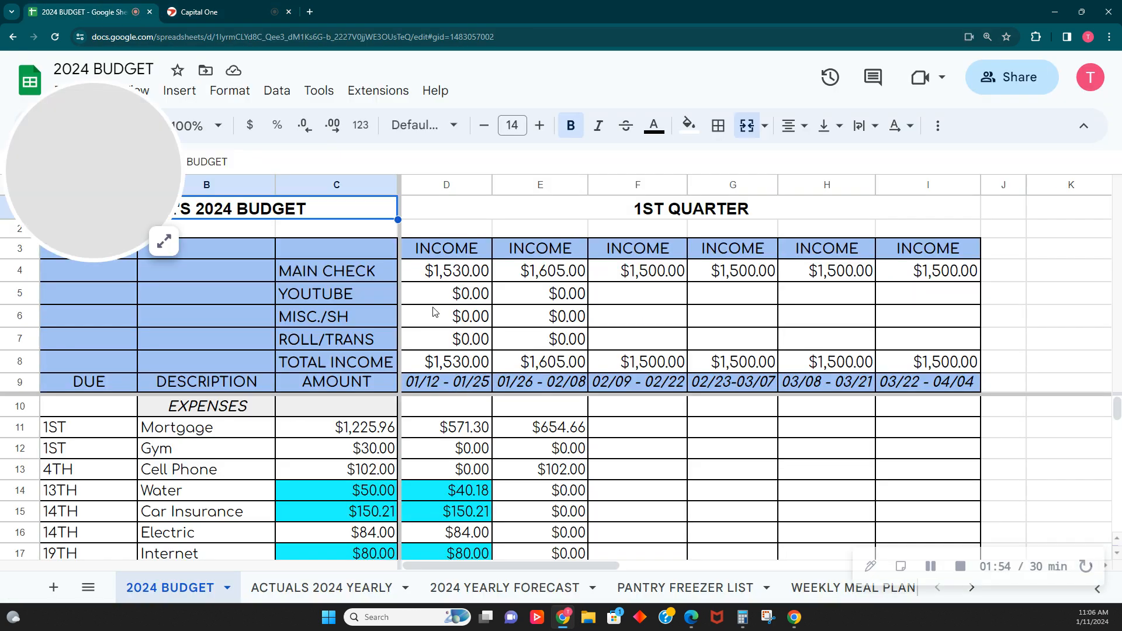
- Enter 1,569.28 as the main check income for the 01/12 - 01/25 pay period
{"action": "left_click", "coordinate": [453, 271]}
{"action": "type", "text": "1"}
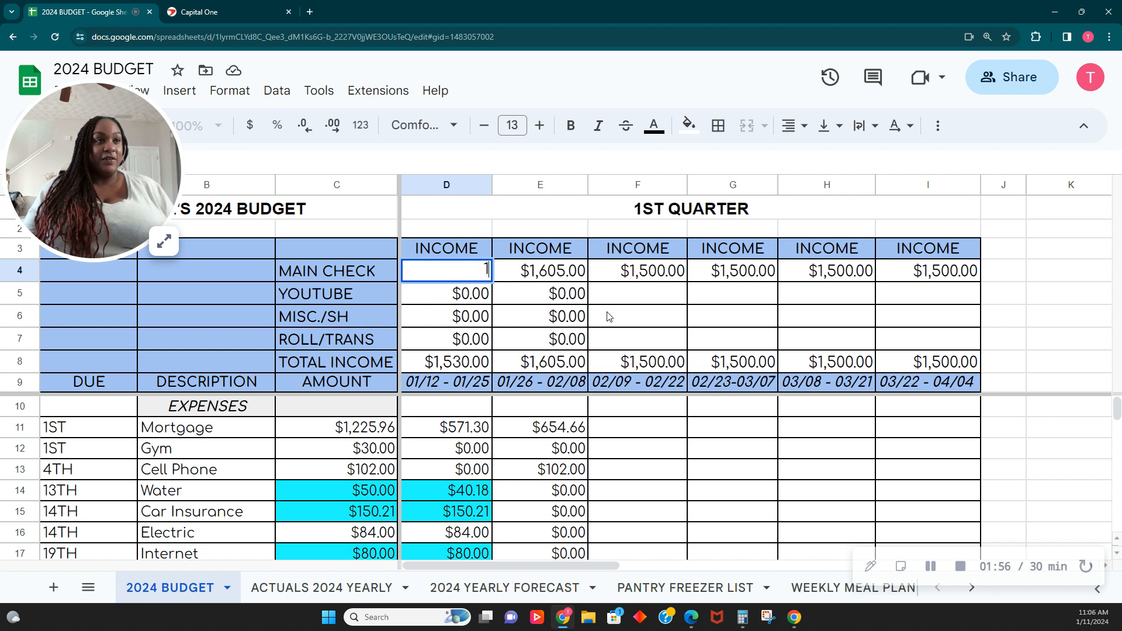
{"action": "type", "text": ",569.28"}
{"action": "key", "text": "Tab"}
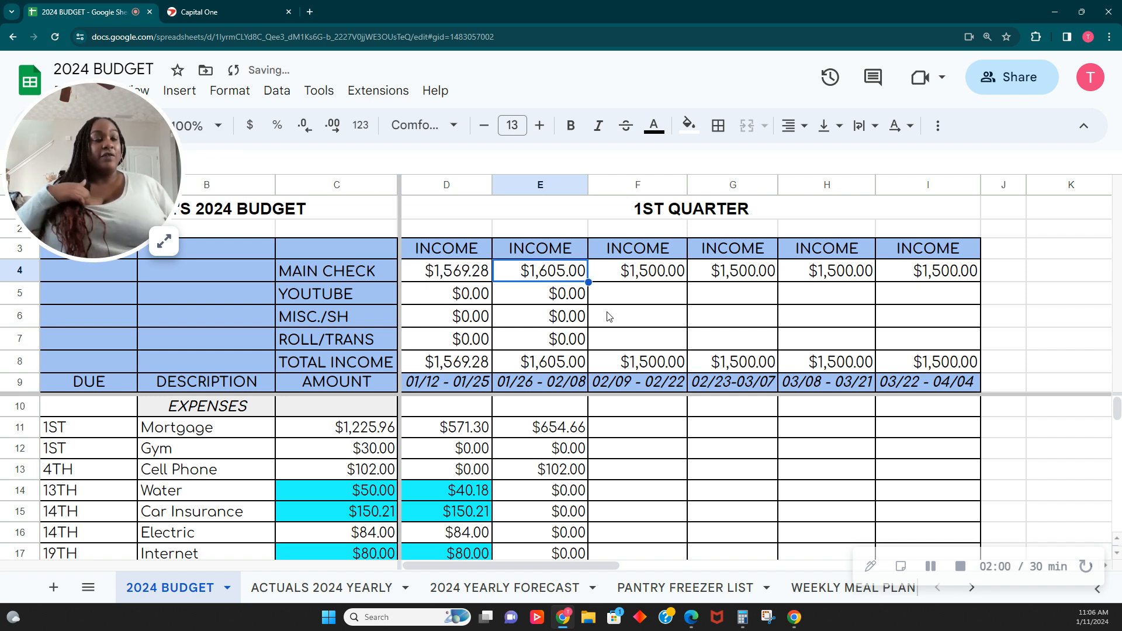
- Enter main check incomes of 1530, 1605, 1530 and 1605 for the remaining four pay periods of the quarter
{"action": "left_click", "coordinate": [672, 270]}
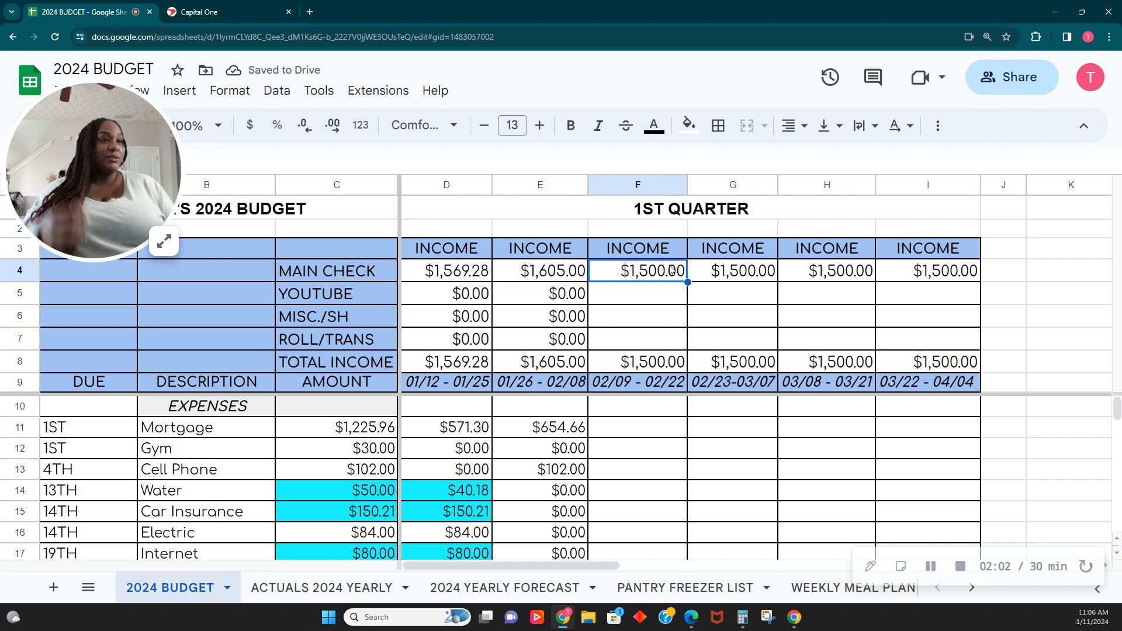
{"action": "type", "text": "1530"}
{"action": "key", "text": "Tab"}
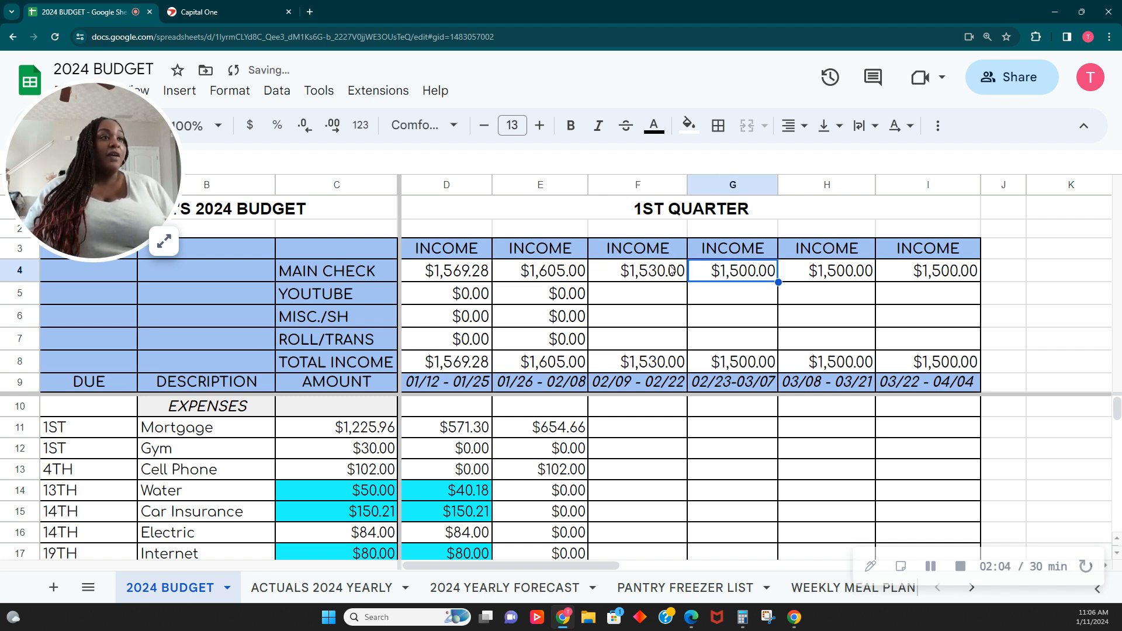
{"action": "type", "text": "1605"}
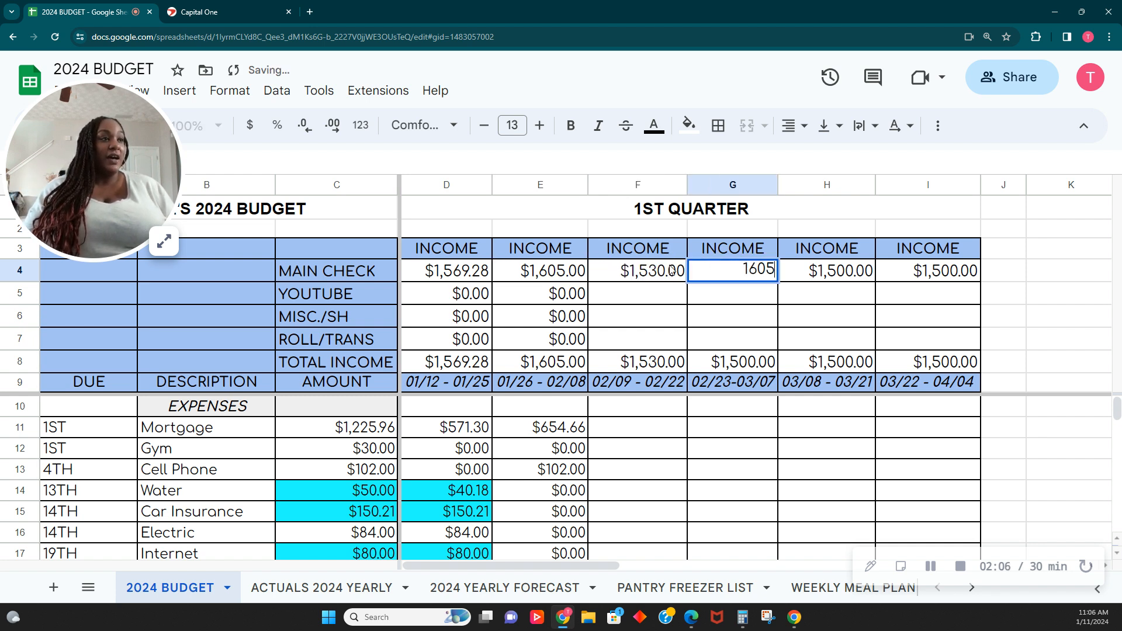
{"action": "key", "text": "Tab"}
{"action": "type", "text": "1,530"}
{"action": "key", "text": "Tab"}
{"action": "type", "text": "1605"}
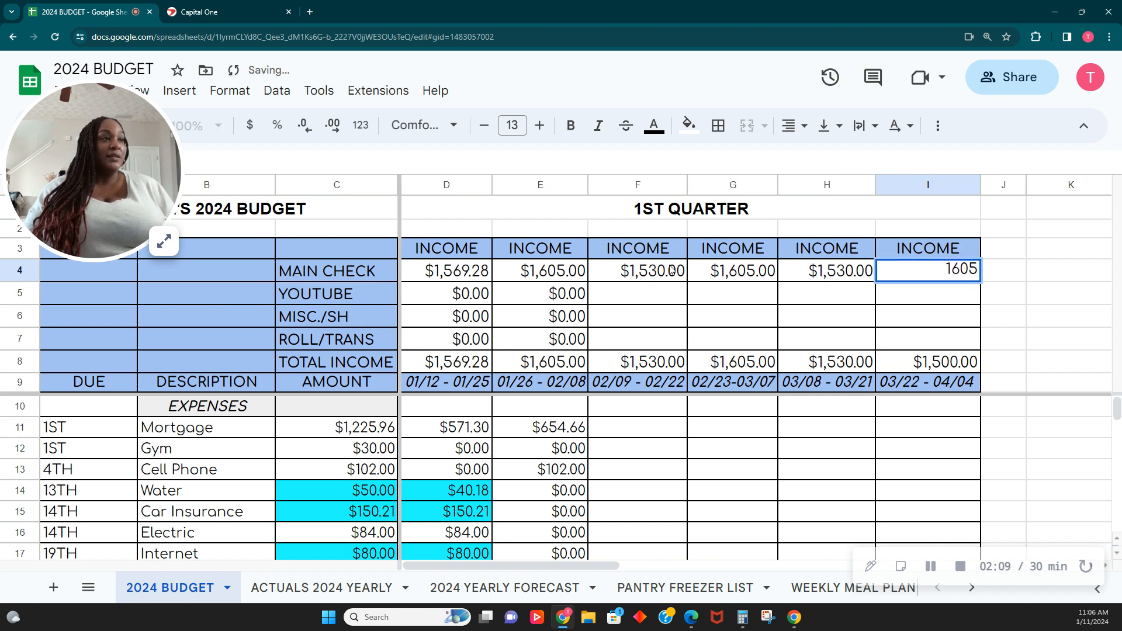
{"action": "key", "text": "Return"}
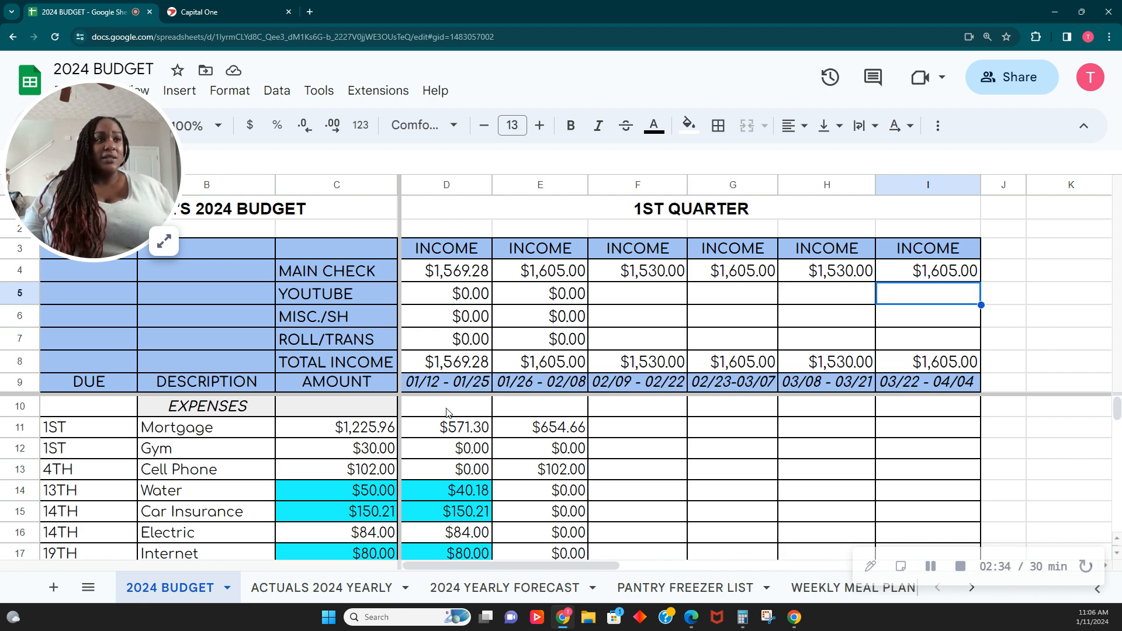
- Review the first pay period's income and expense amounts in column D
{"action": "left_click", "coordinate": [164, 241]}
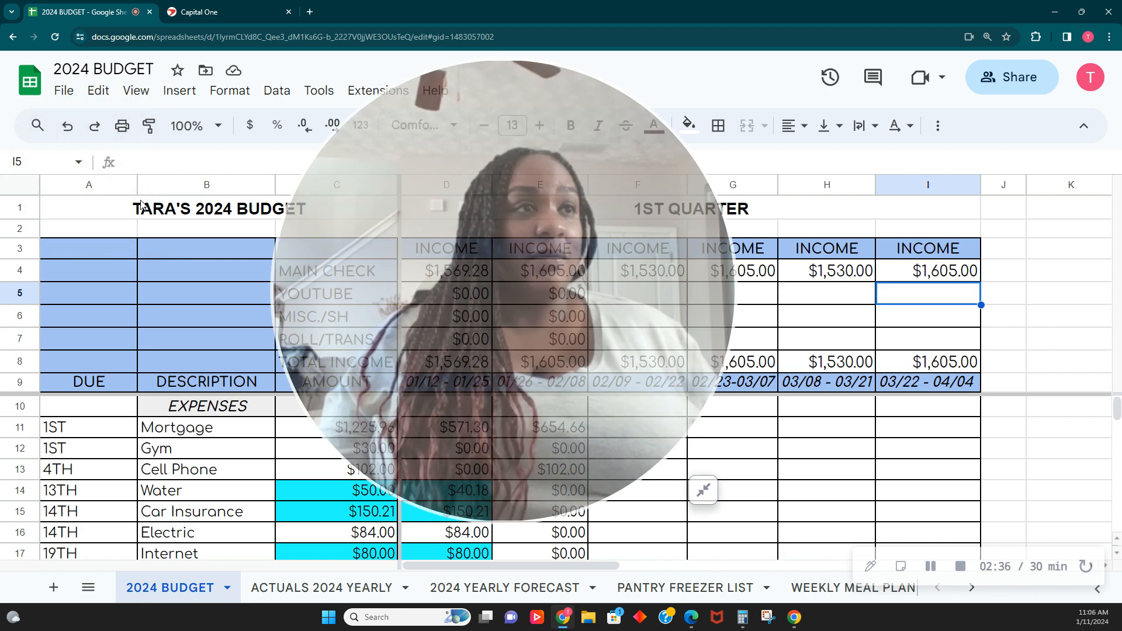
{"action": "left_click_drag", "start_coordinate": [425, 235], "coordinate": [858, 234]}
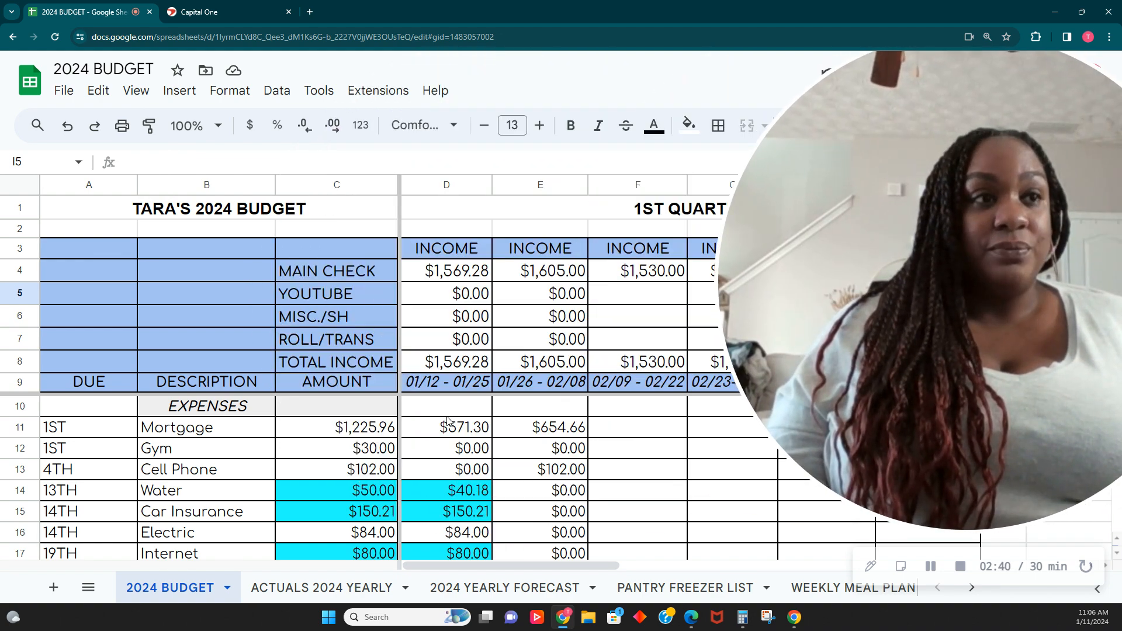
{"action": "left_click", "coordinate": [446, 185]}
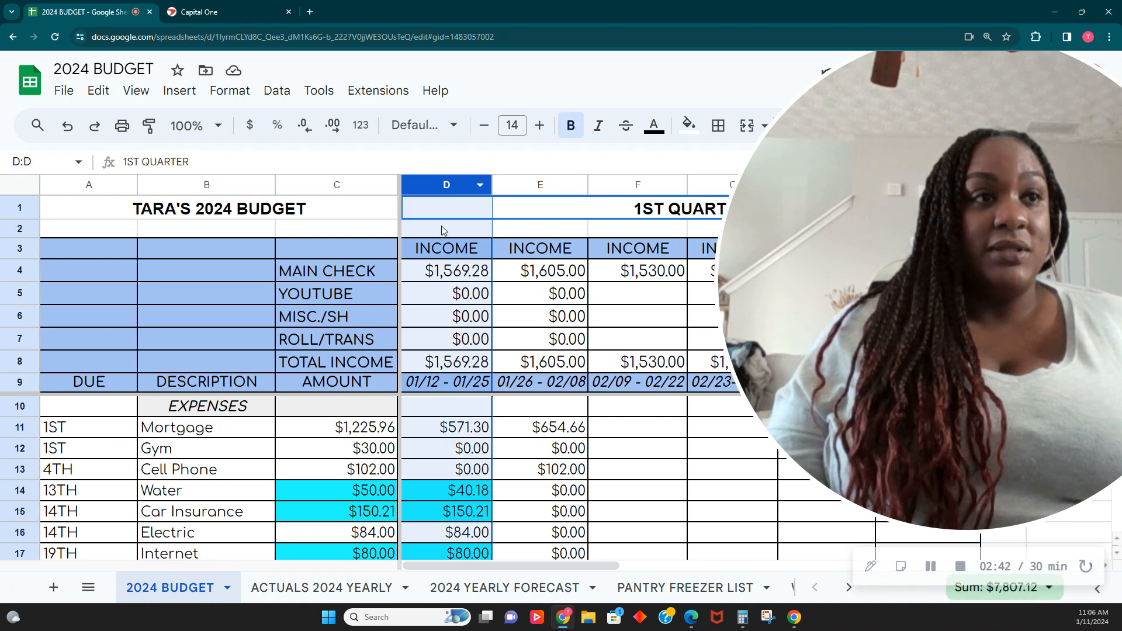
{"action": "left_click", "coordinate": [446, 271]}
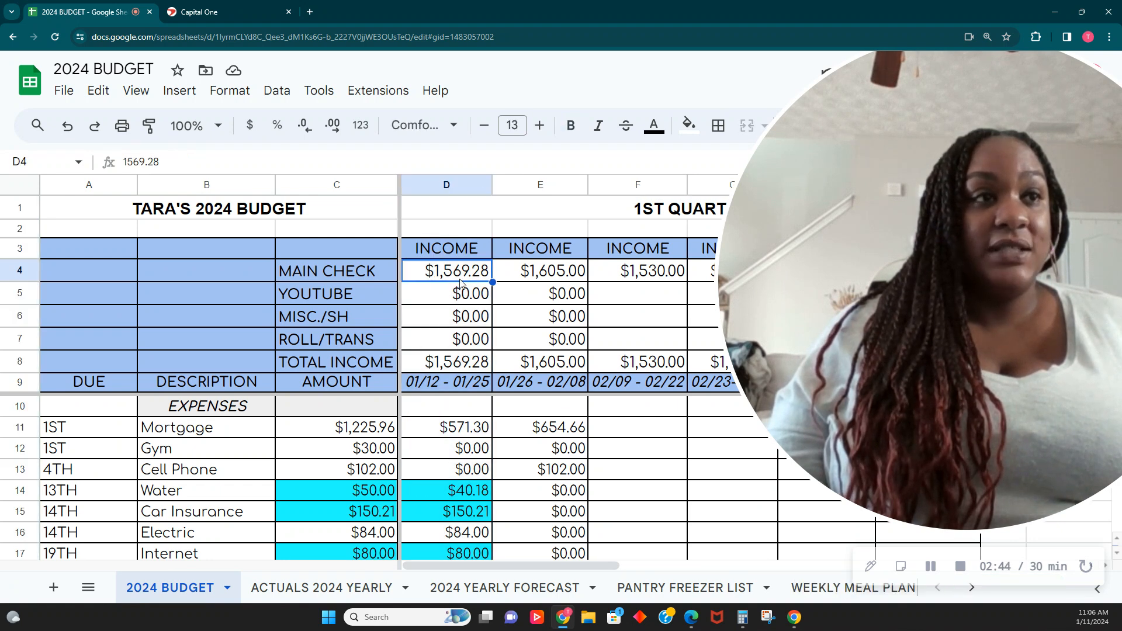
{"action": "scroll", "coordinate": [444, 421], "scroll_direction": "down", "scroll_amount": 1}
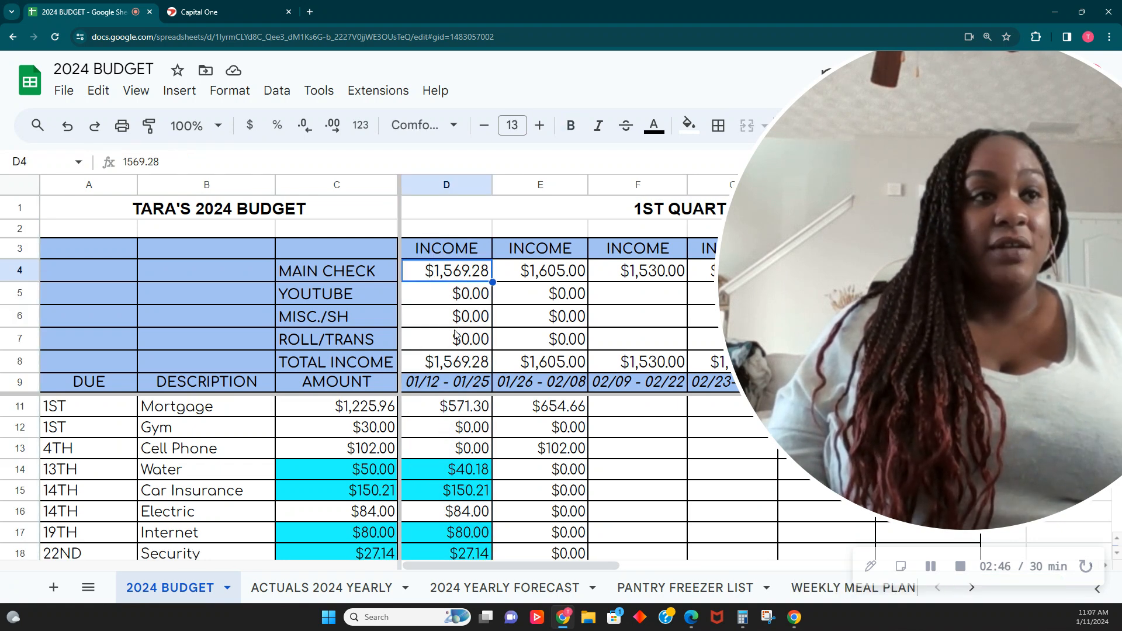
{"action": "scroll", "coordinate": [440, 455], "scroll_direction": "up", "scroll_amount": 1}
{"action": "left_click", "coordinate": [456, 427]}
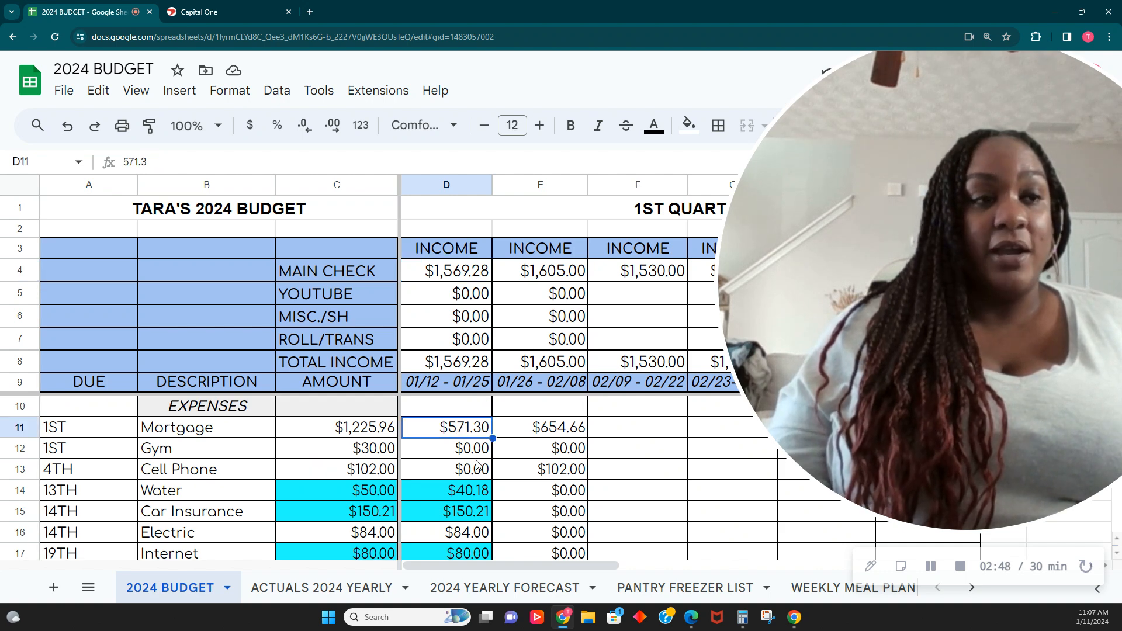
{"action": "left_click_drag", "start_coordinate": [866, 339], "coordinate": [178, 341]}
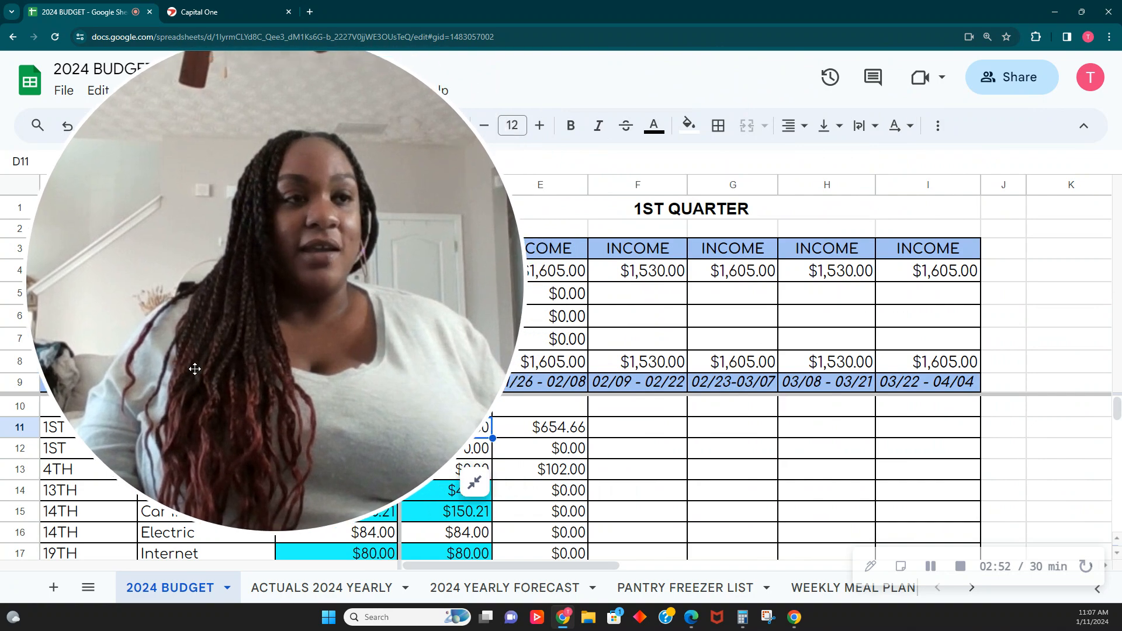
{"action": "left_click", "coordinate": [471, 486]}
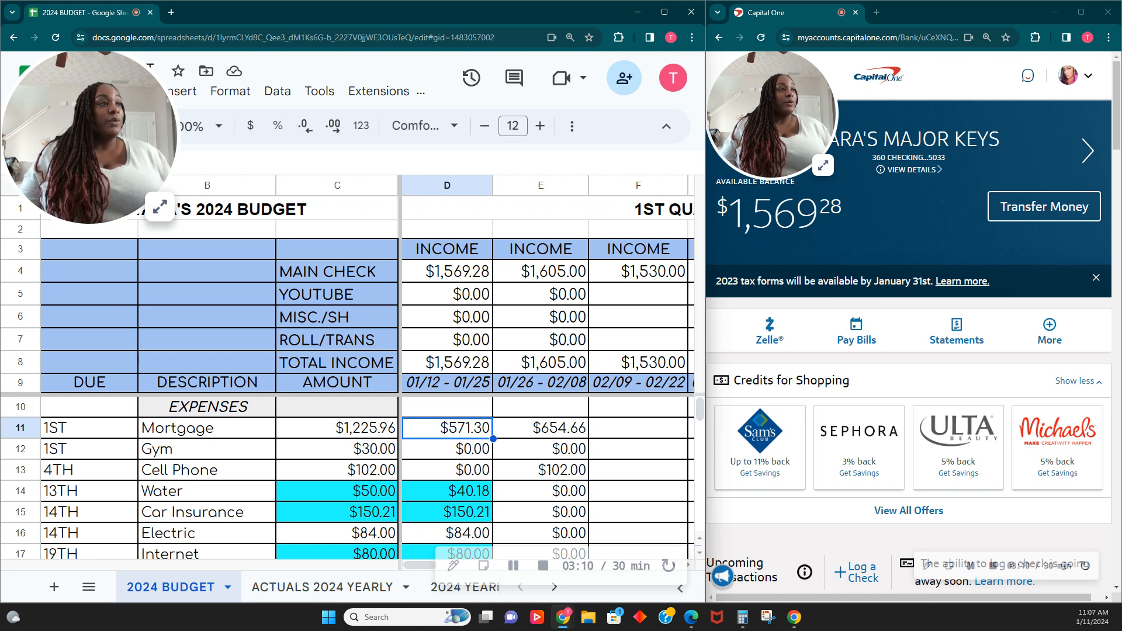
- Set up a one-time transfer of $571.30 from checking to the HOLD YOUR HORSES account
{"action": "left_click", "coordinate": [1039, 209]}
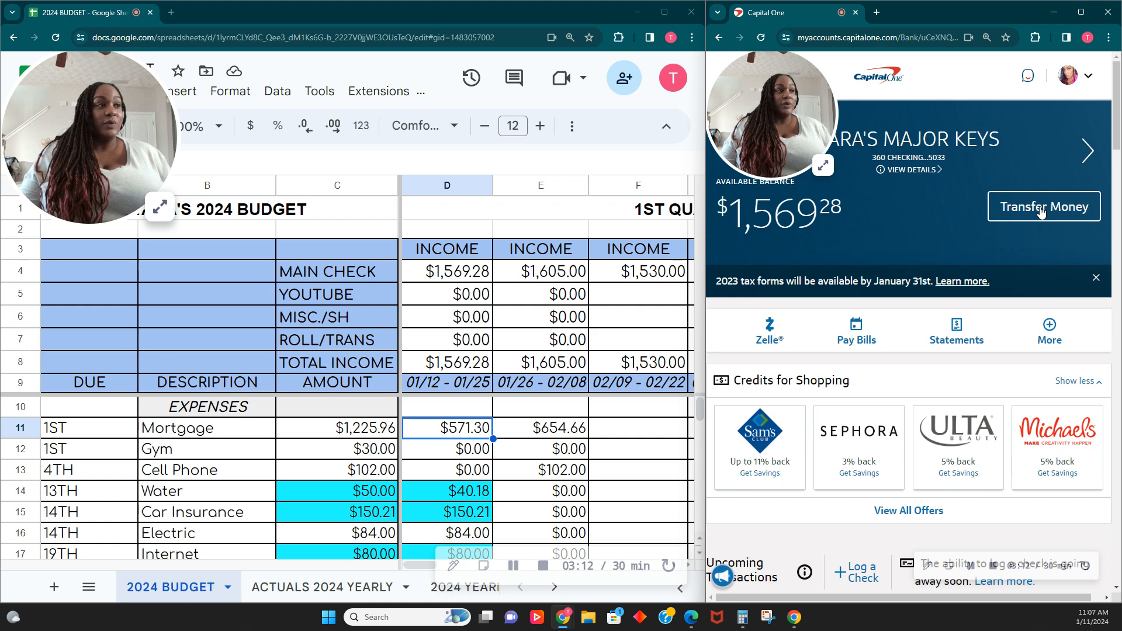
{"action": "left_click", "coordinate": [1015, 337]}
{"action": "scroll", "coordinate": [942, 474], "scroll_direction": "down", "scroll_amount": 2}
{"action": "scroll", "coordinate": [923, 467], "scroll_direction": "down", "scroll_amount": 1}
{"action": "left_click", "coordinate": [907, 457]}
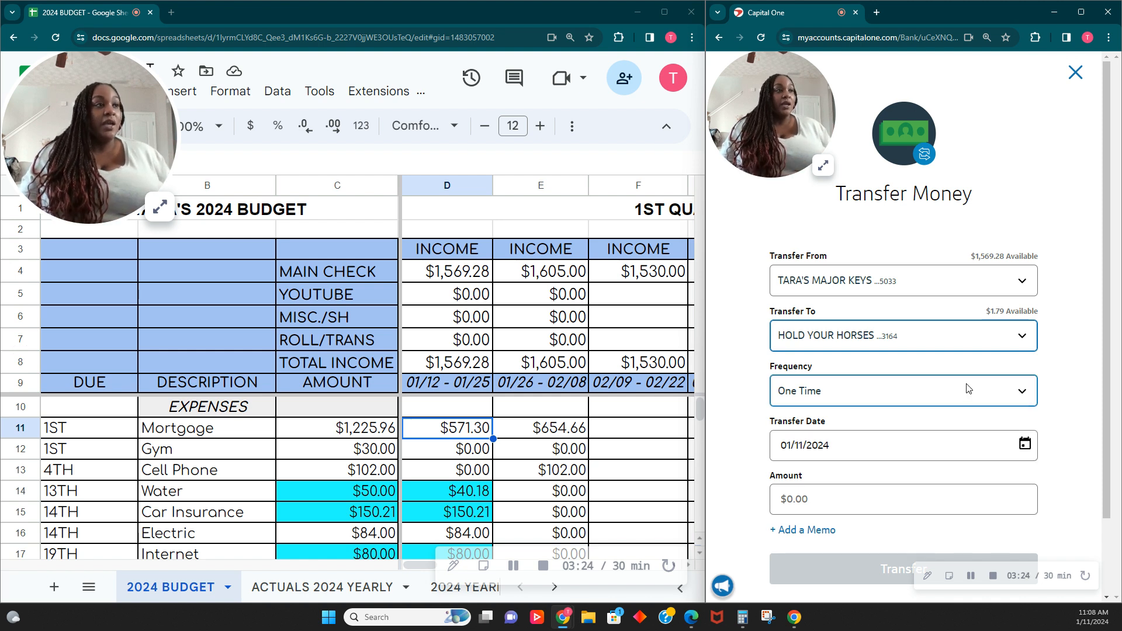
{"action": "left_click", "coordinate": [894, 503]}
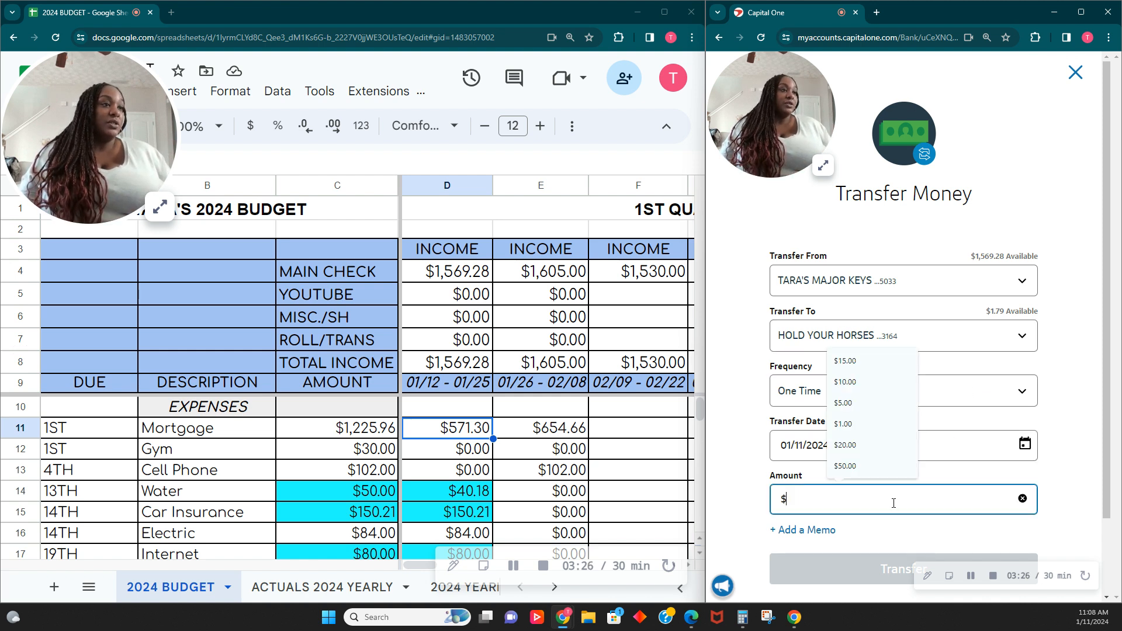
{"action": "type", "text": "571.30"}
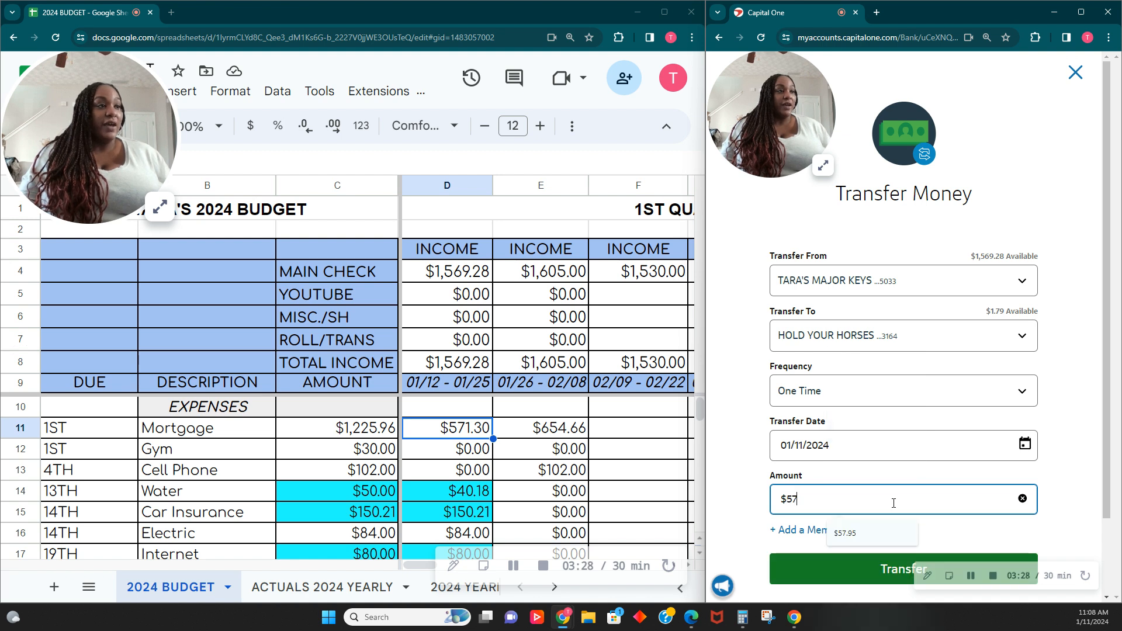
- Add the memo FEB MORTGAGE to the transfer
{"action": "left_click", "coordinate": [808, 530]}
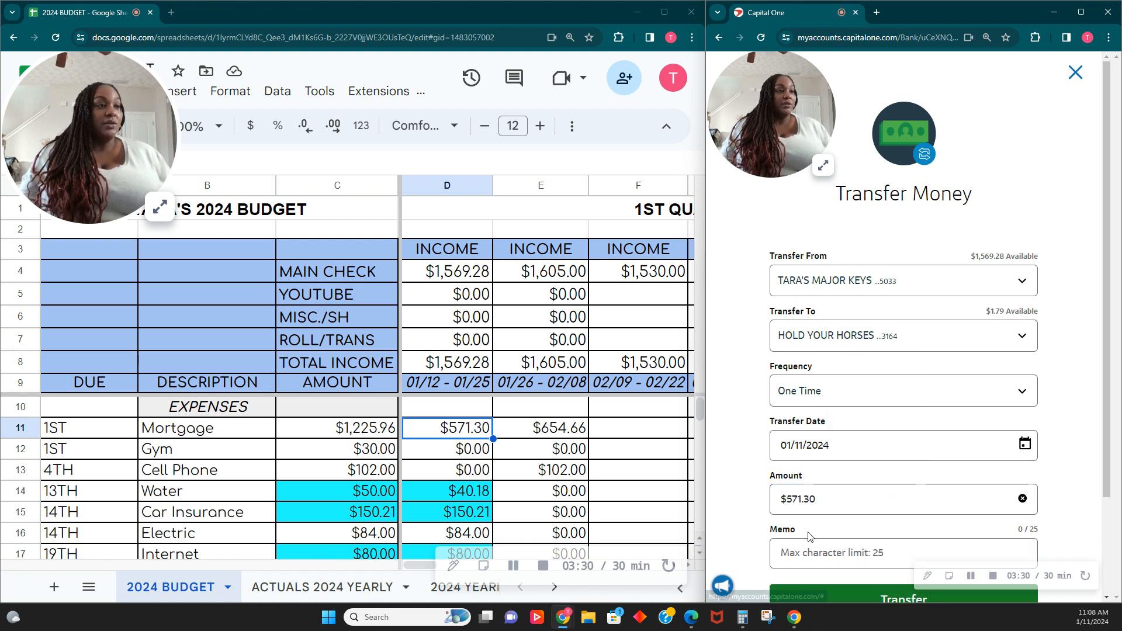
{"action": "type", "text": "fe"}
{"action": "key", "text": "BackSpace"}
{"action": "key", "text": "BackSpace"}
{"action": "type", "text": "FEB MORTGAGE"}
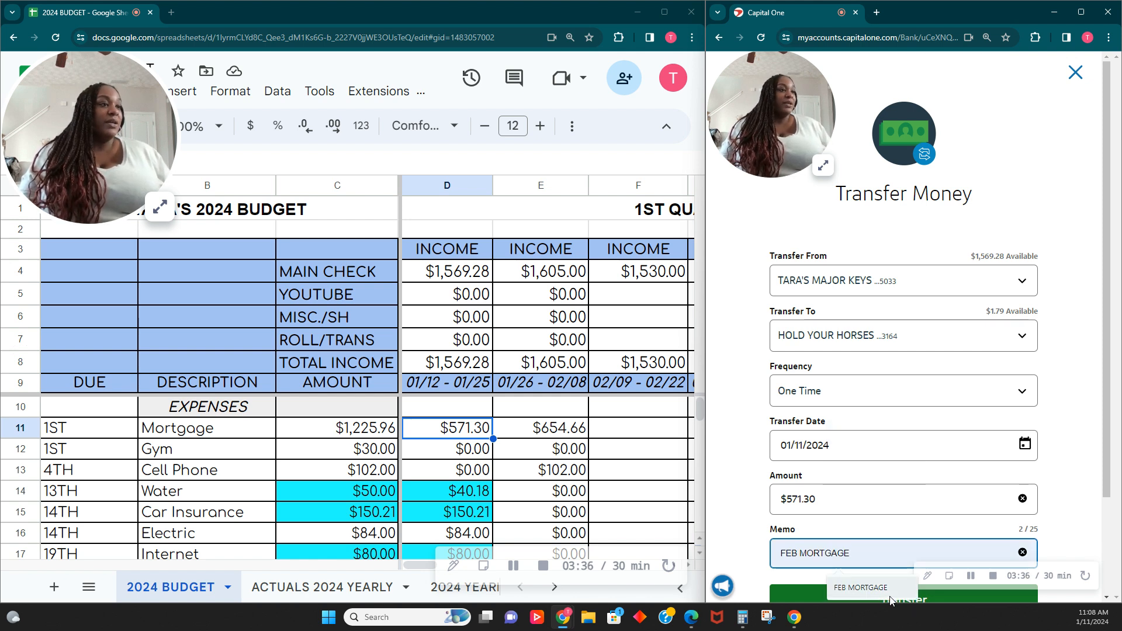
{"action": "left_click", "coordinate": [870, 589]}
- Submit the transfer and close the confirmation screen
{"action": "scroll", "coordinate": [884, 542], "scroll_direction": "down", "scroll_amount": 2}
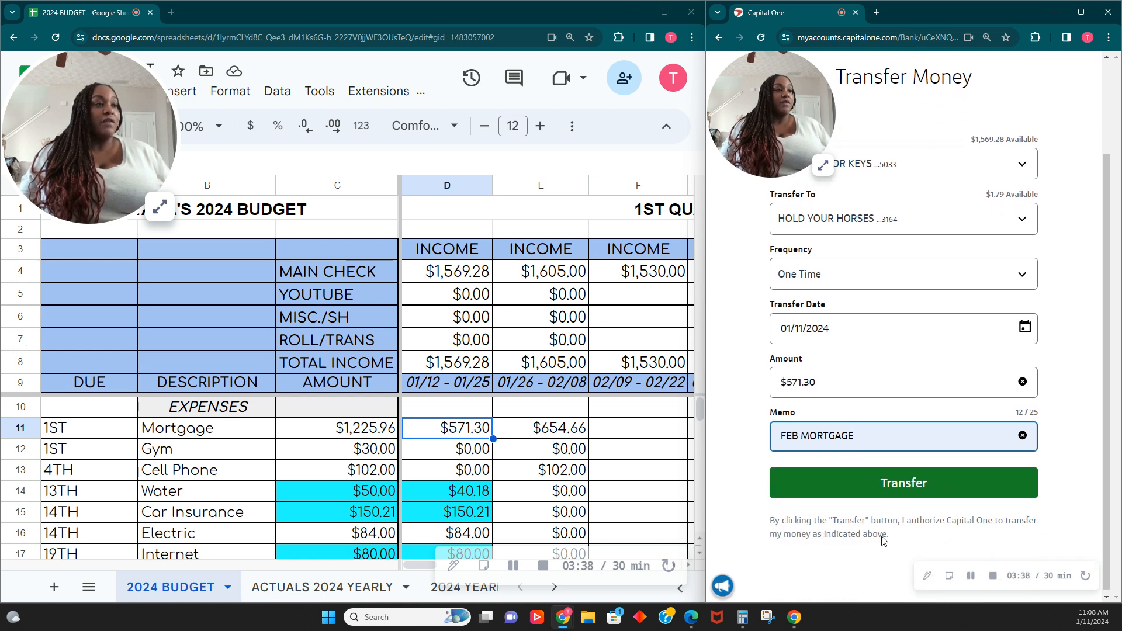
{"action": "left_click", "coordinate": [922, 490]}
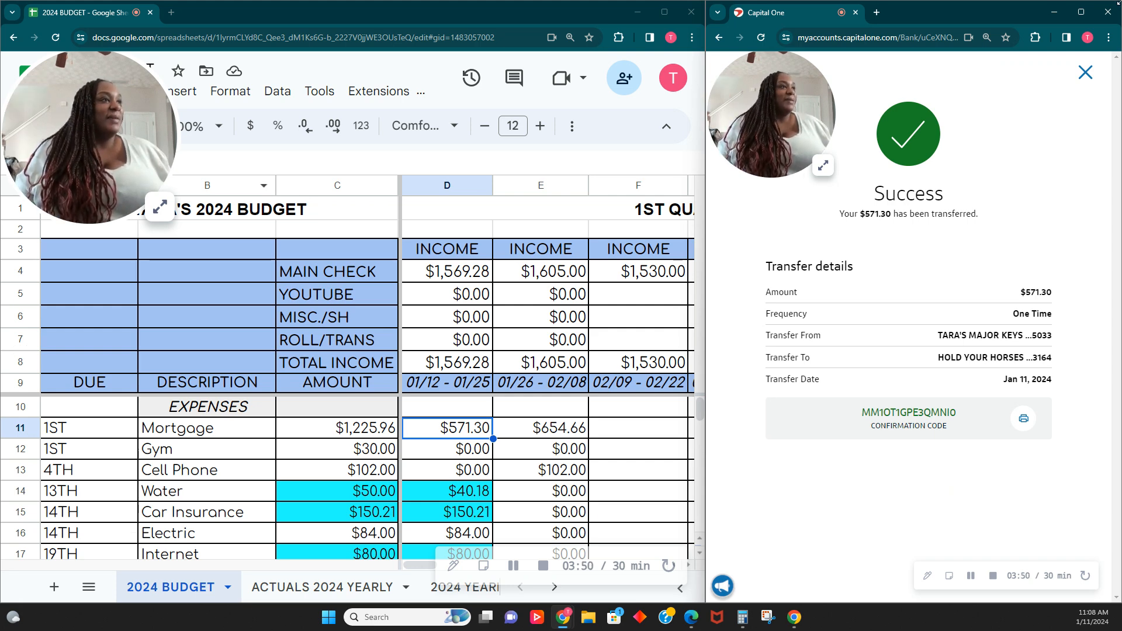
{"action": "left_click", "coordinate": [1088, 78]}
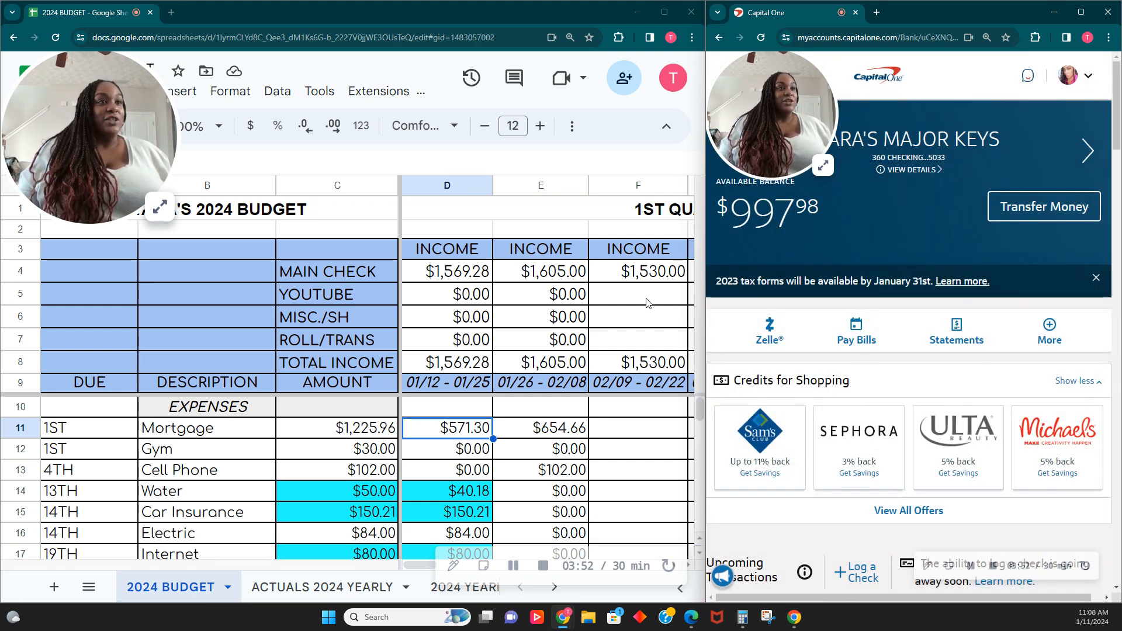
- Fill the first pay period's mortgage amount cell with green to mark it as paid
{"action": "left_click", "coordinate": [449, 436]}
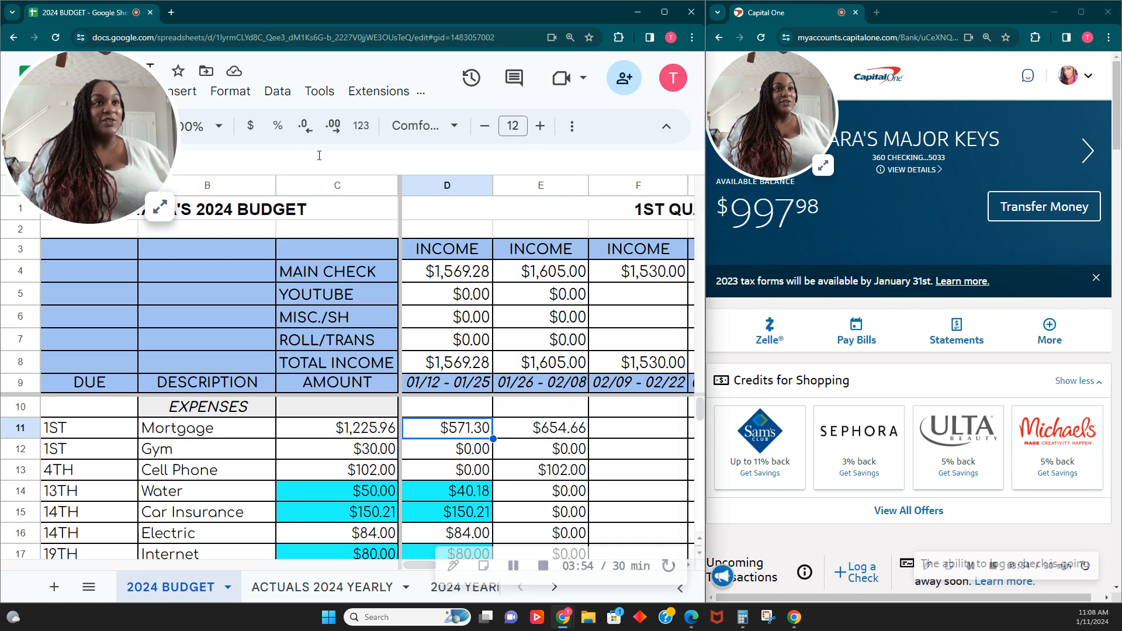
{"action": "left_click_drag", "start_coordinate": [85, 164], "coordinate": [80, 199]}
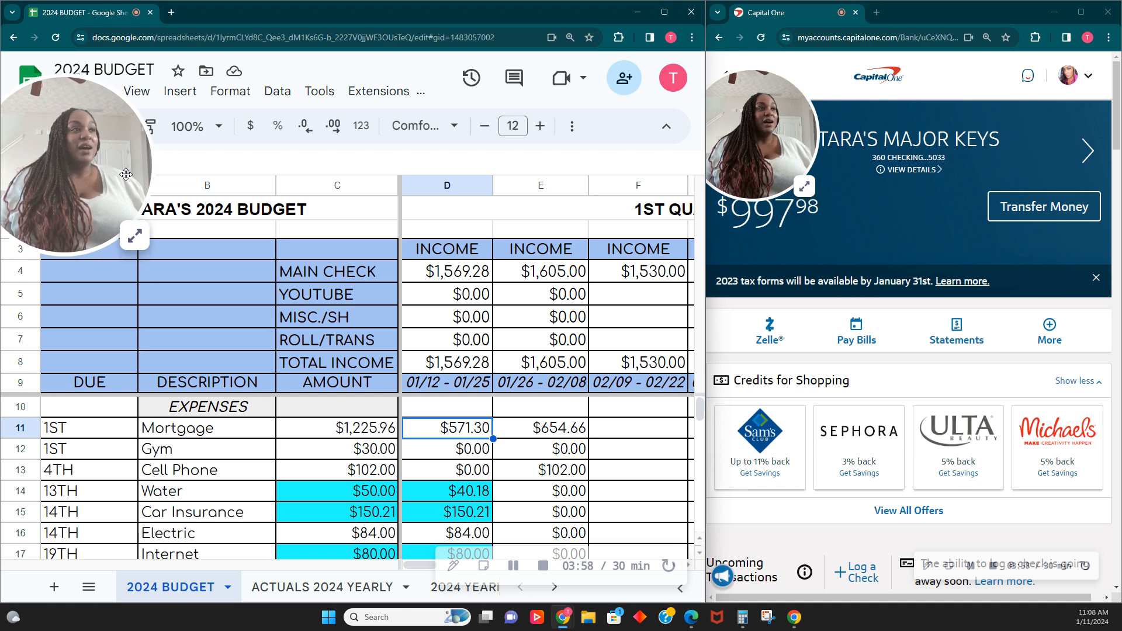
{"action": "left_click_drag", "start_coordinate": [729, 156], "coordinate": [882, 164]}
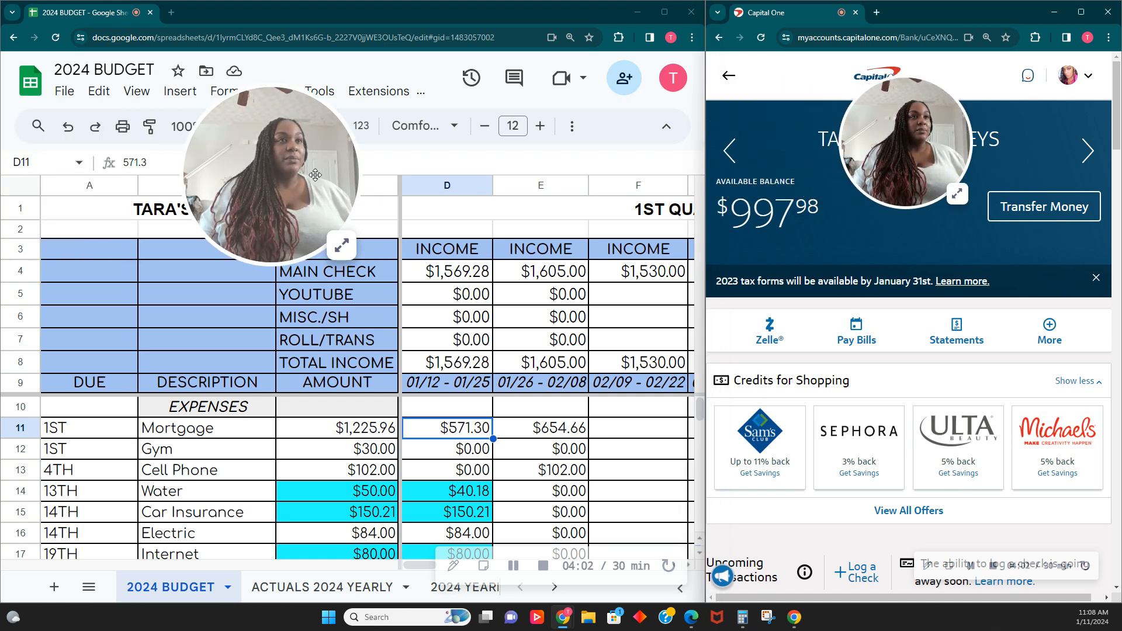
{"action": "left_click_drag", "start_coordinate": [315, 176], "coordinate": [73, 149]}
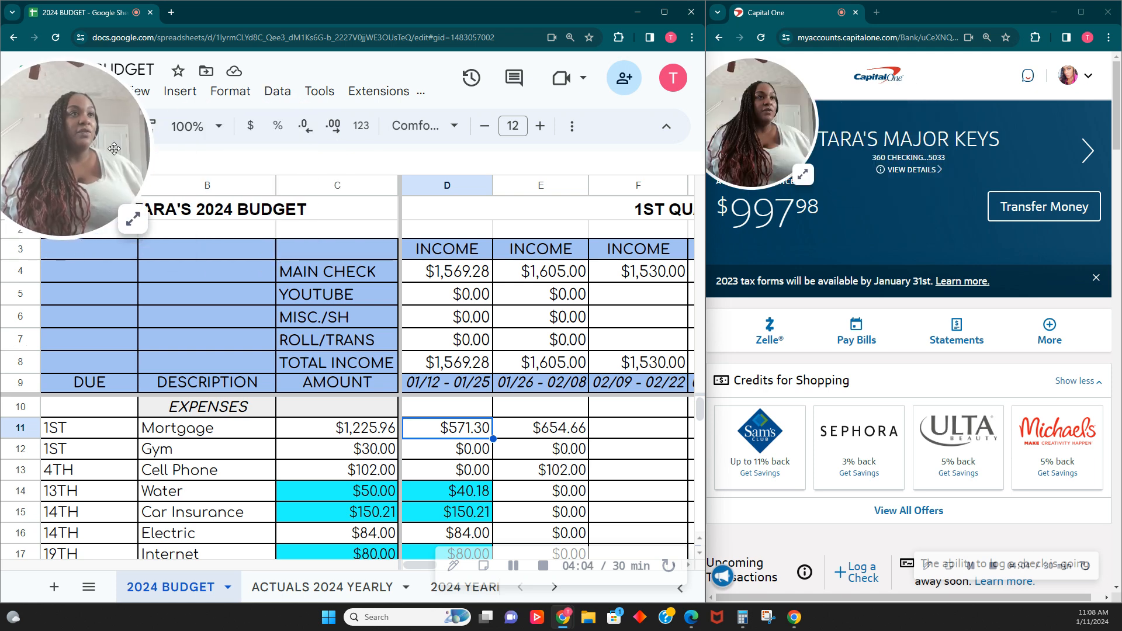
{"action": "left_click", "coordinate": [572, 126]}
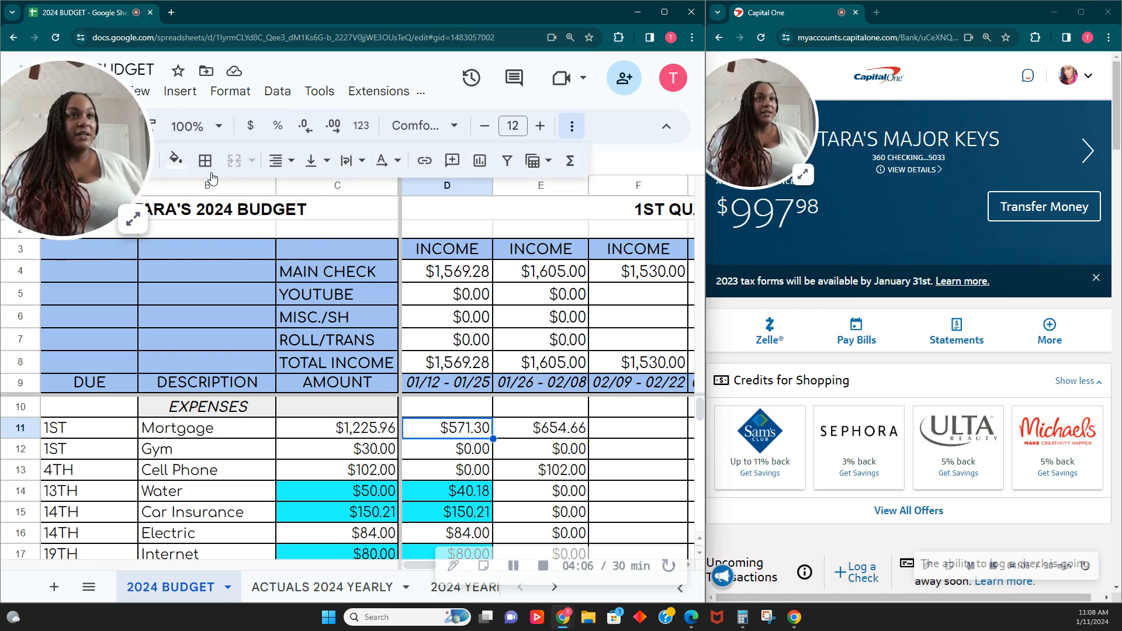
{"action": "left_click", "coordinate": [175, 163]}
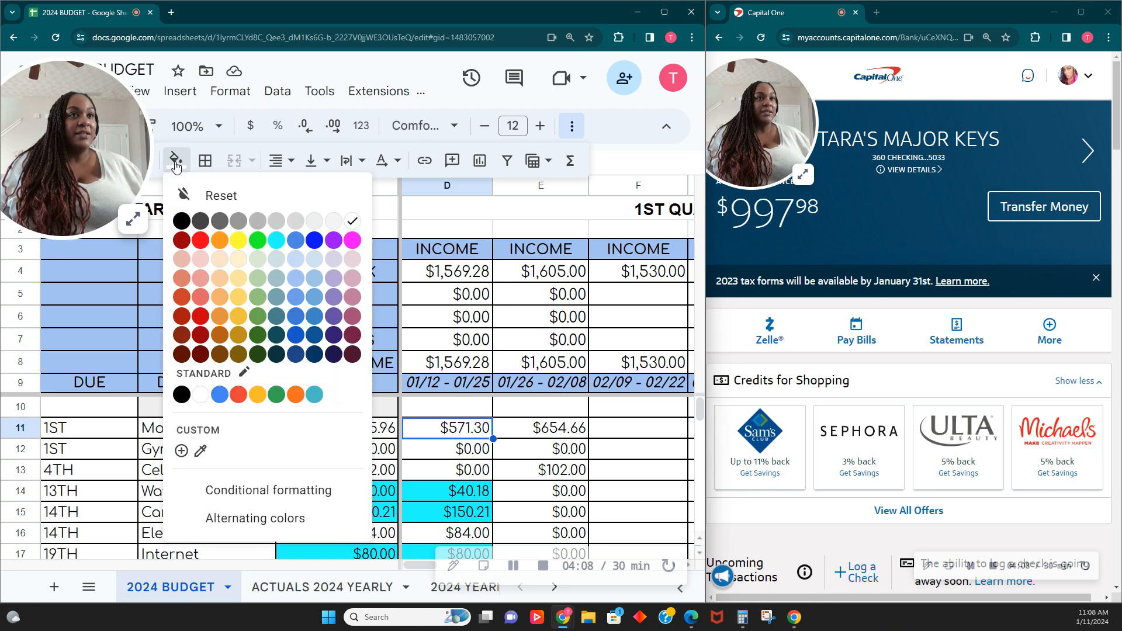
{"action": "left_click", "coordinate": [258, 241]}
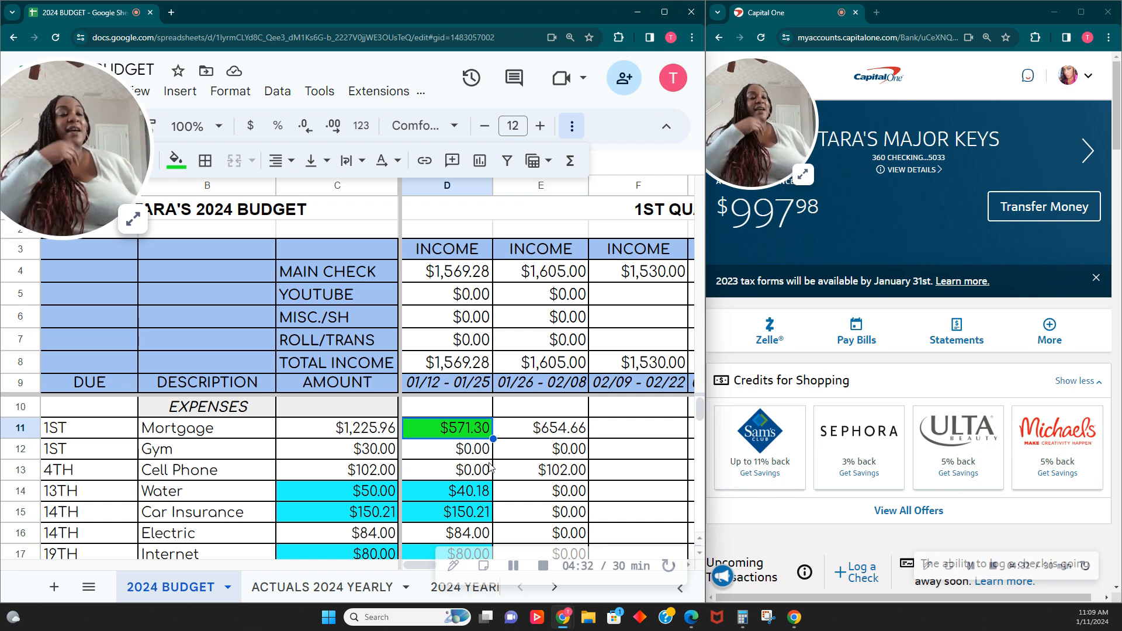
- Divide 50 by 4 in Calculator and enter 20 as the first pay period's gym amount
{"action": "left_click", "coordinate": [461, 456]}
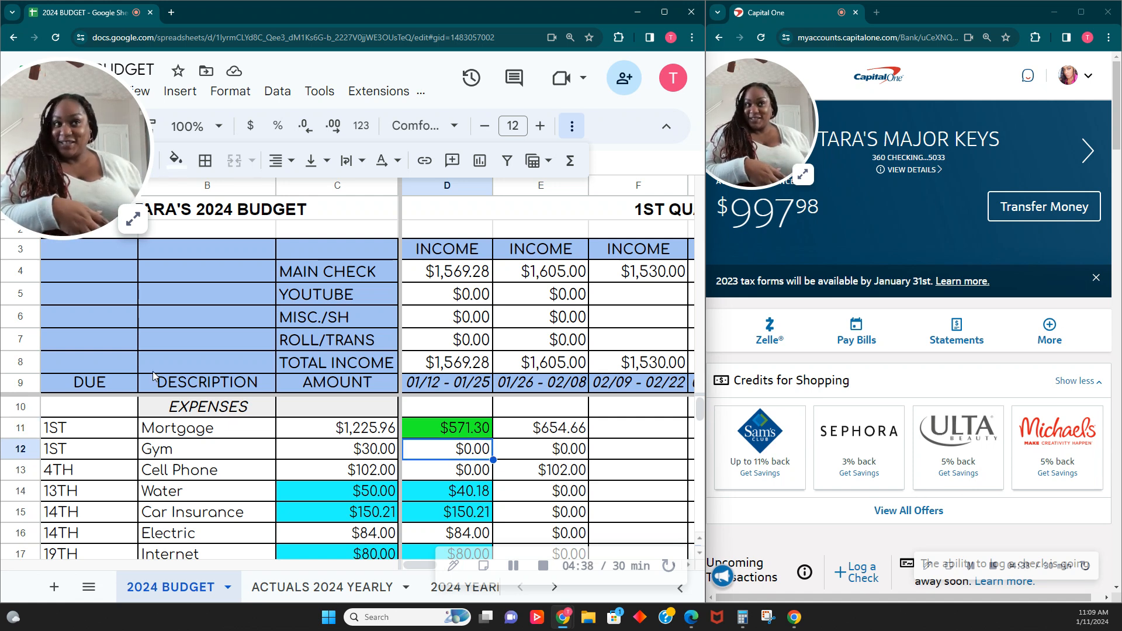
{"action": "left_click", "coordinate": [132, 219]}
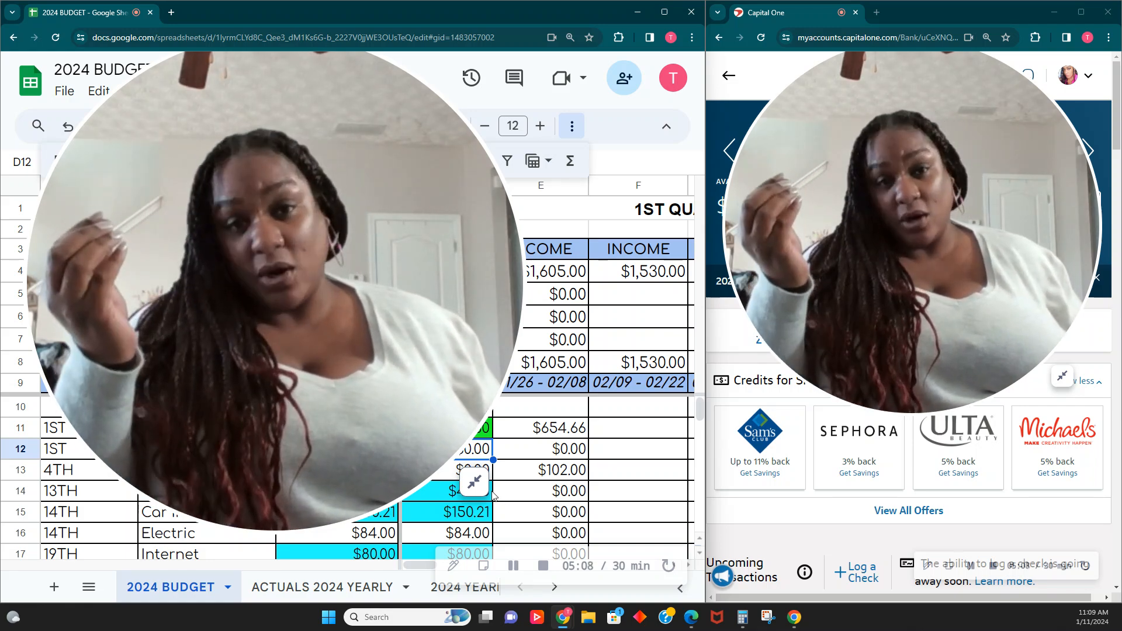
{"action": "left_click", "coordinate": [474, 482]}
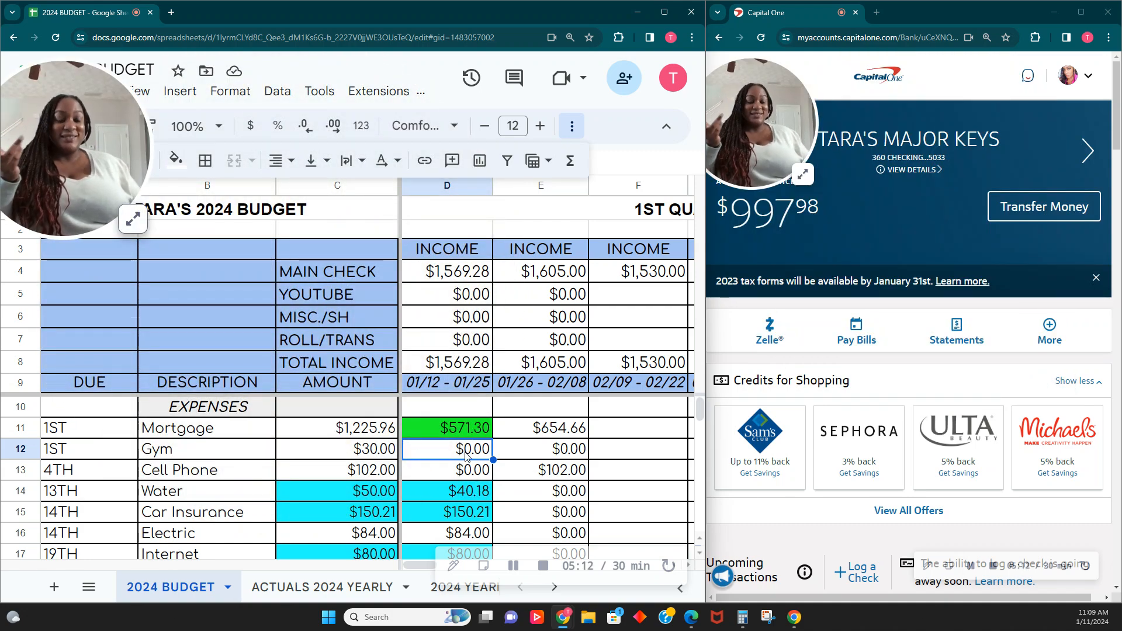
{"action": "mouse_move", "coordinate": [750, 626]}
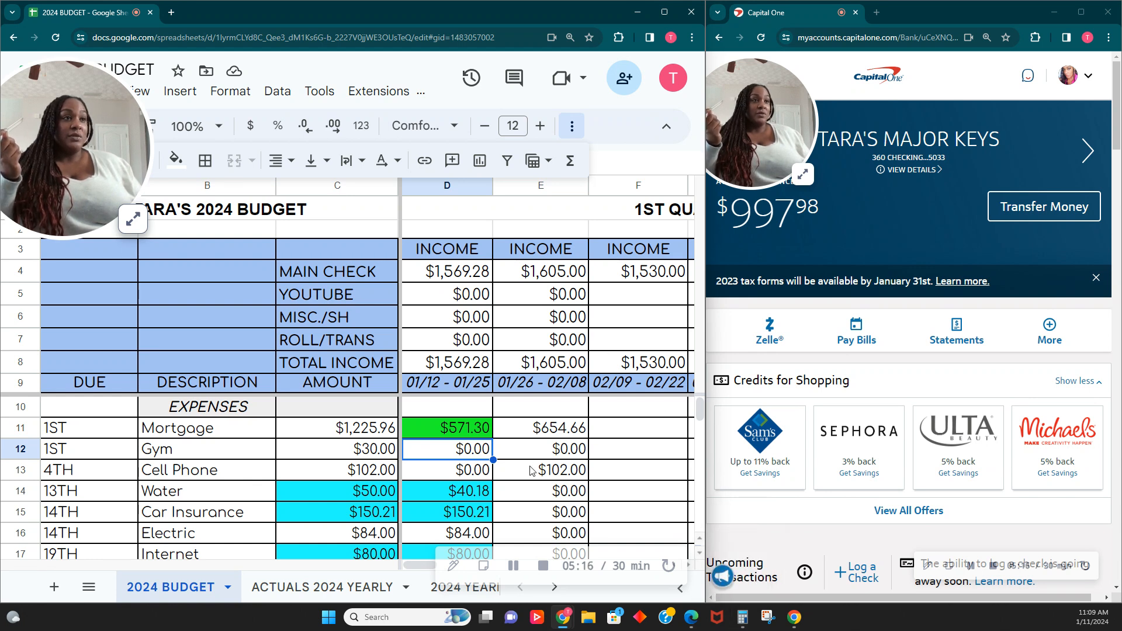
{"action": "left_click", "coordinate": [742, 617]}
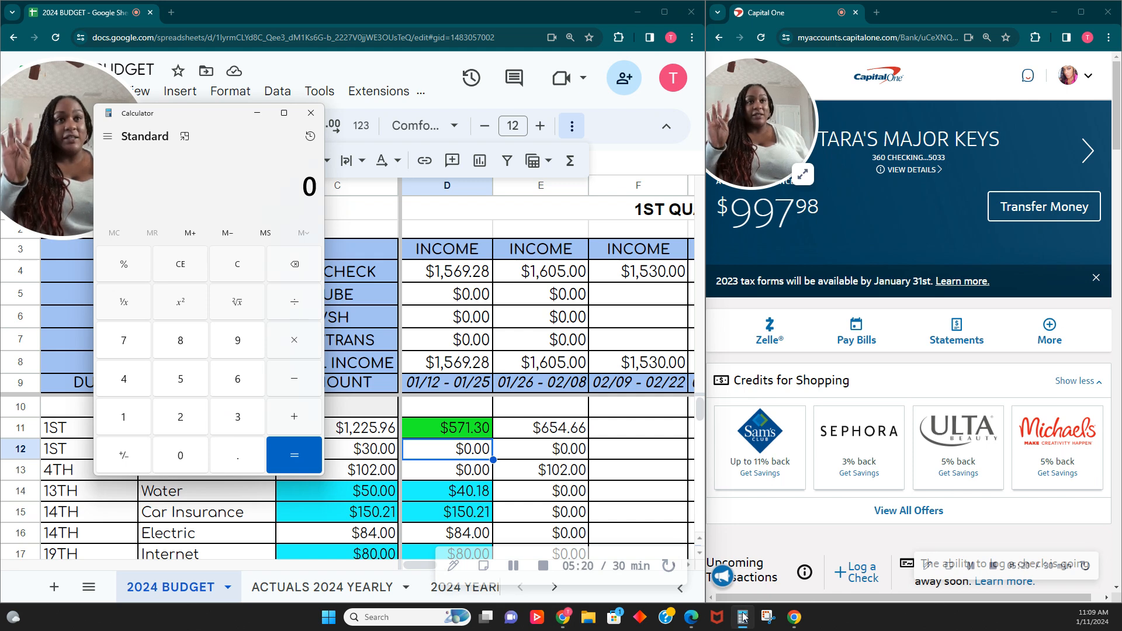
{"action": "type", "text": "50"}
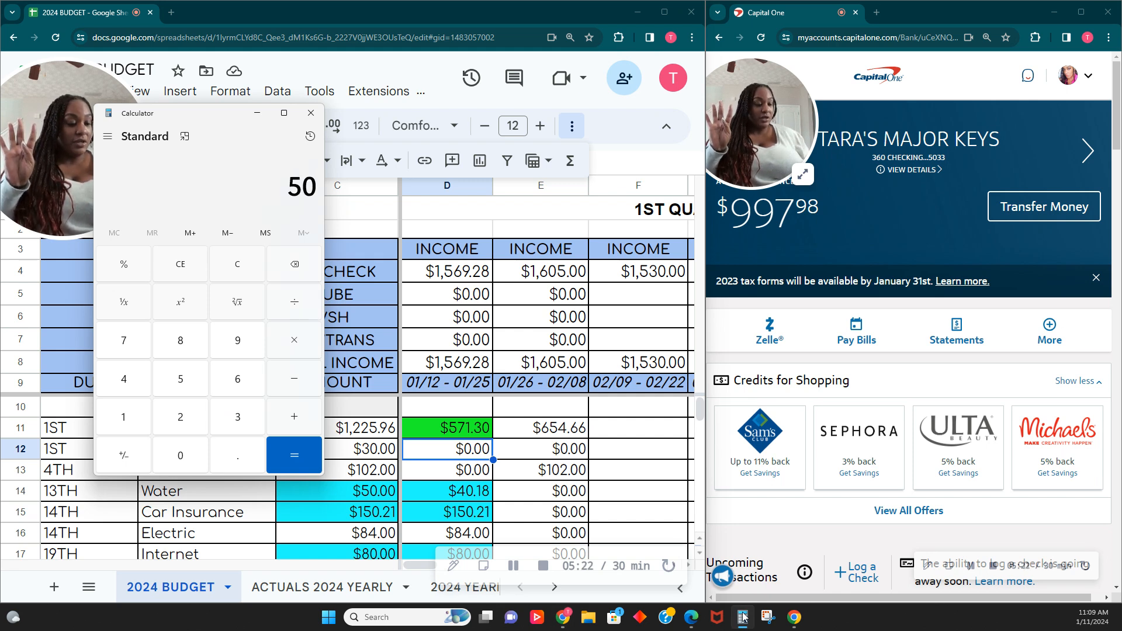
{"action": "type", "text": "4"}
{"action": "key", "text": "Return"}
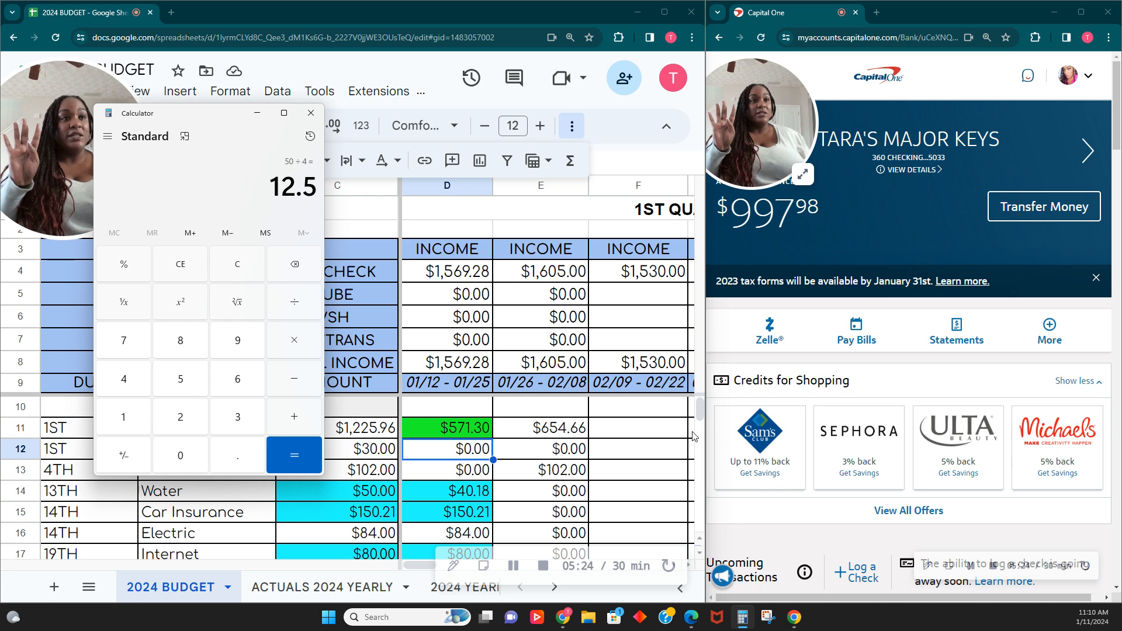
{"action": "left_click", "coordinate": [239, 265]}
{"action": "left_click", "coordinate": [257, 112]}
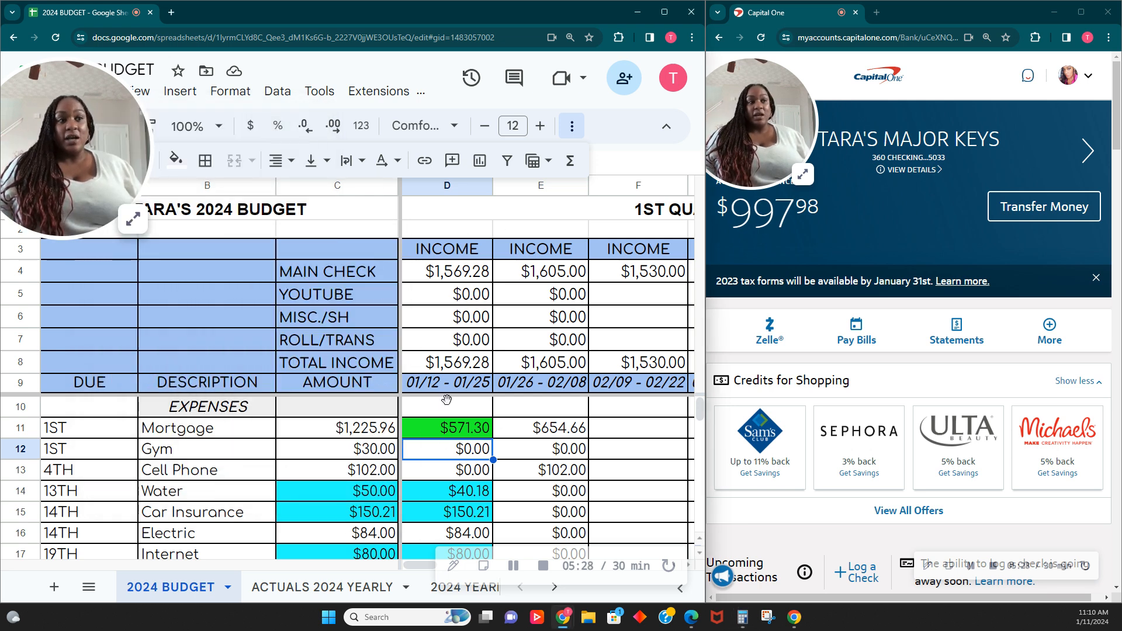
{"action": "type", "text": "200"}
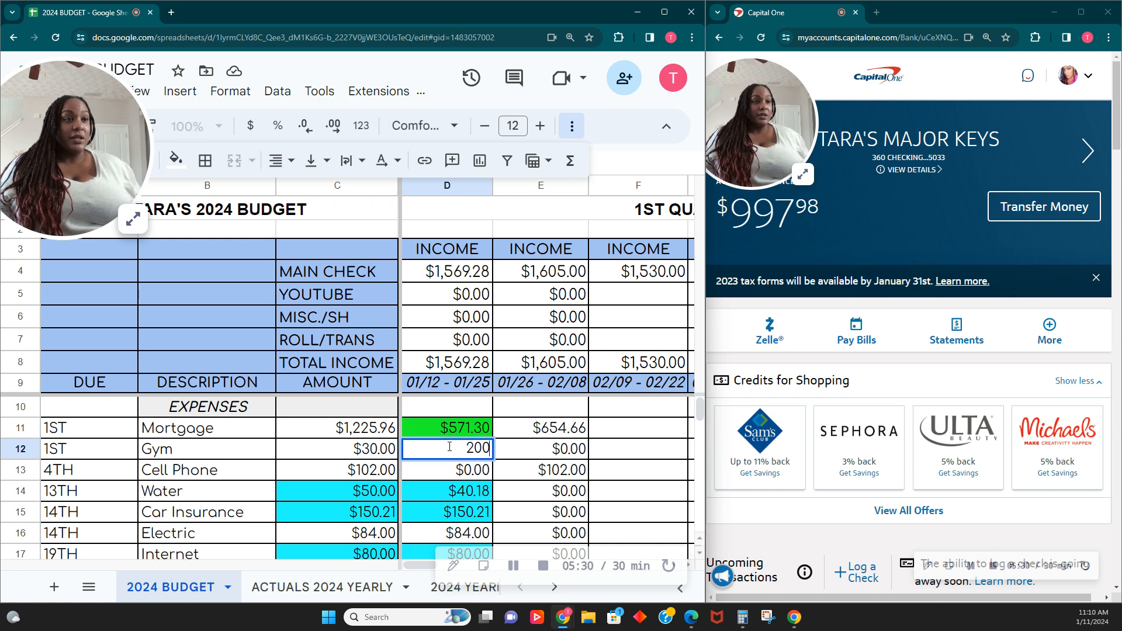
{"action": "key", "text": "Tab"}
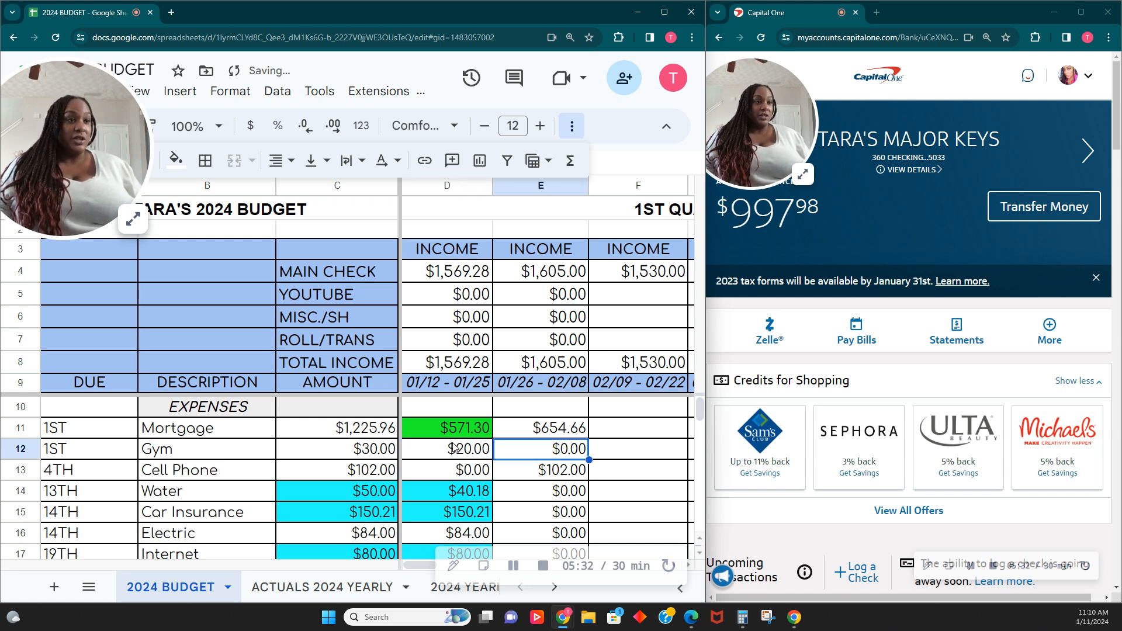
{"action": "left_click", "coordinate": [1060, 233]}
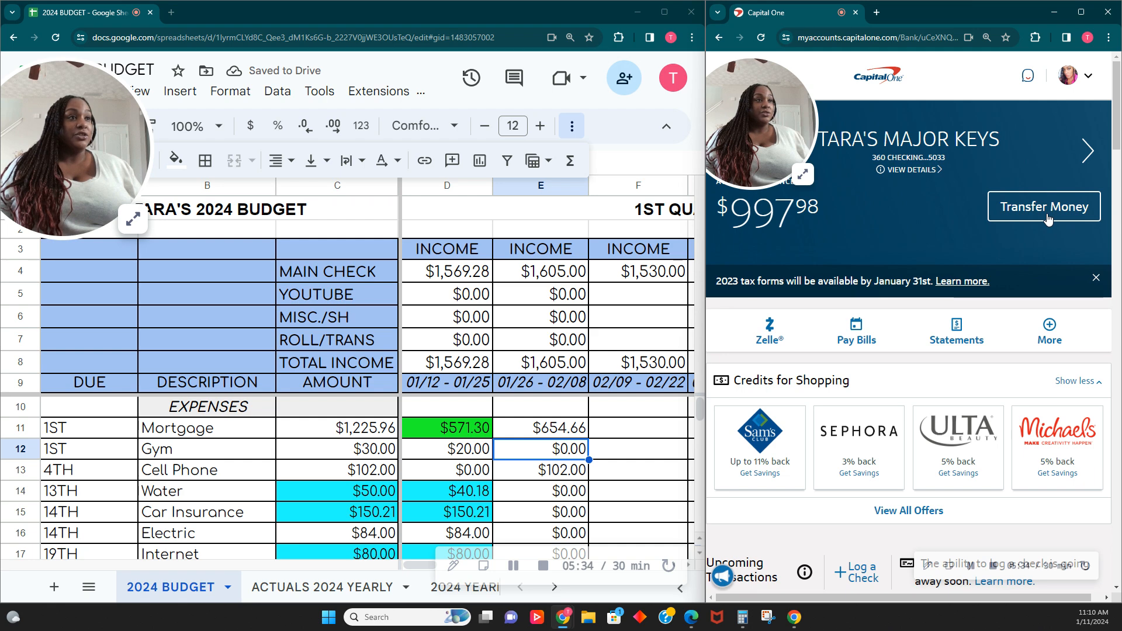
{"action": "left_click", "coordinate": [1047, 218]}
{"action": "left_click", "coordinate": [966, 331]}
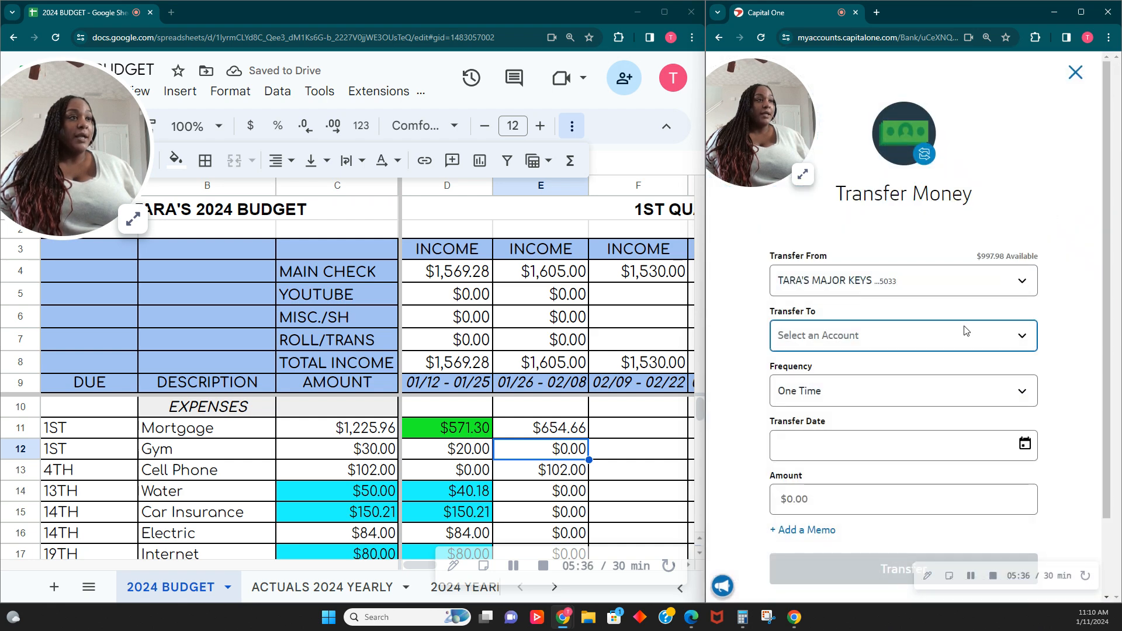
{"action": "scroll", "coordinate": [915, 440], "scroll_direction": "down", "scroll_amount": 5}
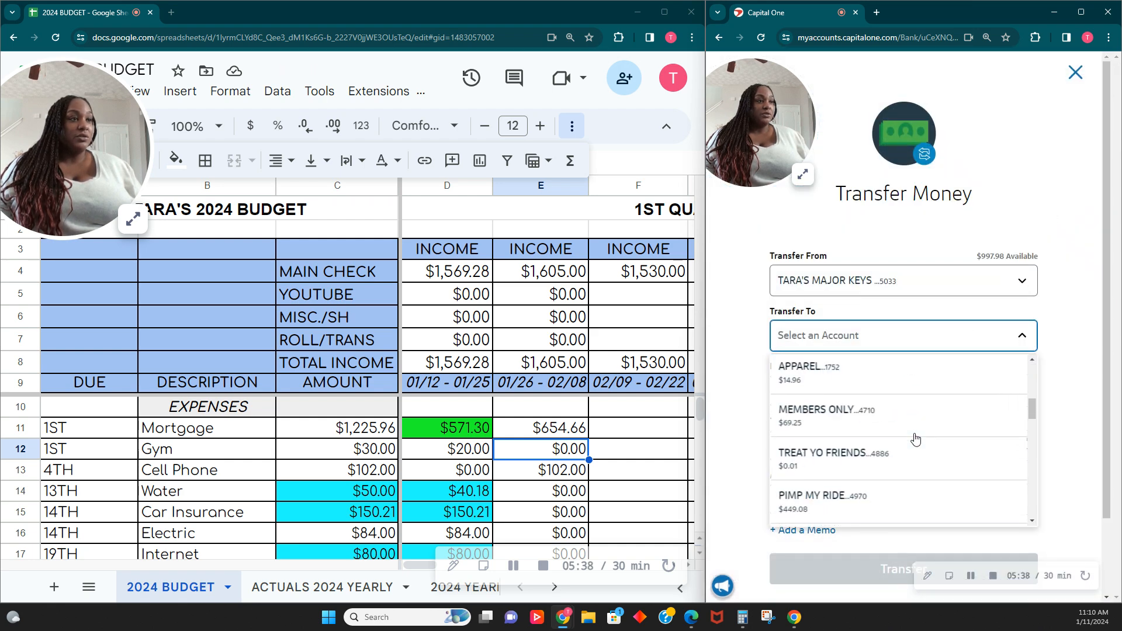
{"action": "scroll", "coordinate": [915, 439], "scroll_direction": "down", "scroll_amount": 5}
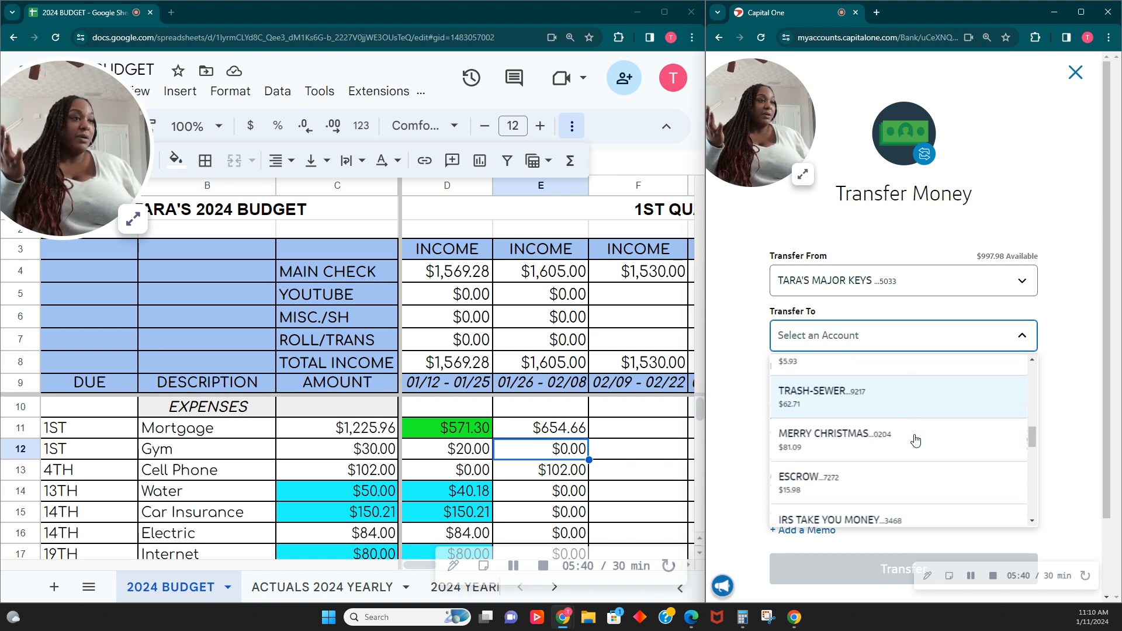
{"action": "left_click", "coordinate": [1078, 75]}
{"action": "left_click", "coordinate": [1075, 72]}
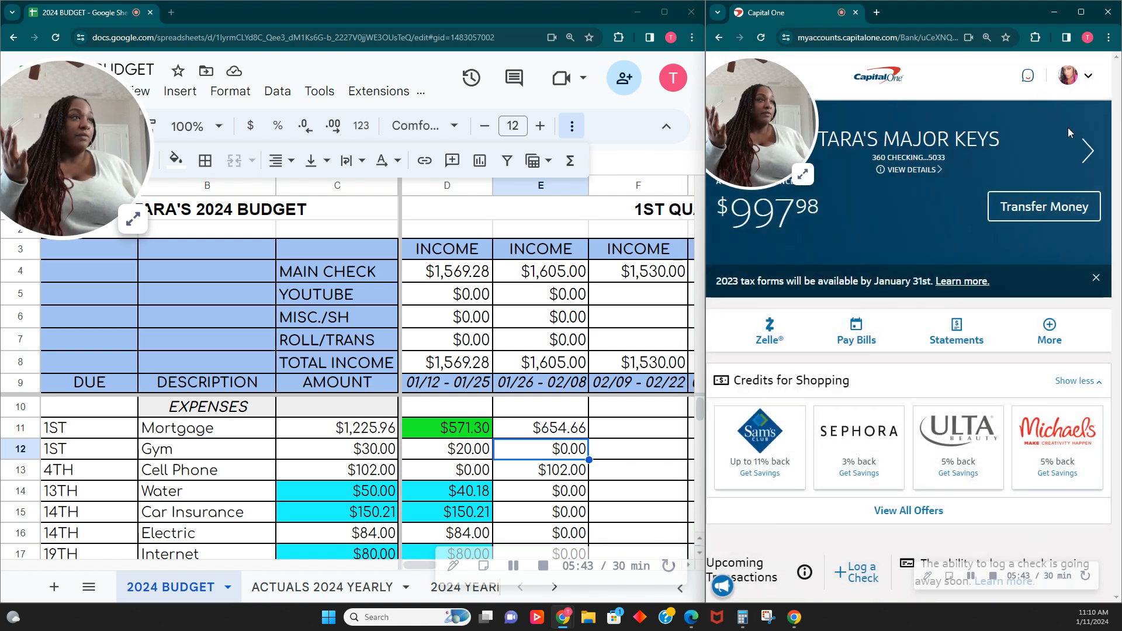
- Rename the savings account nicknamed ZUMBA VIBES to GYM VIBES in the bank's account settings
{"action": "left_click", "coordinate": [1086, 76]}
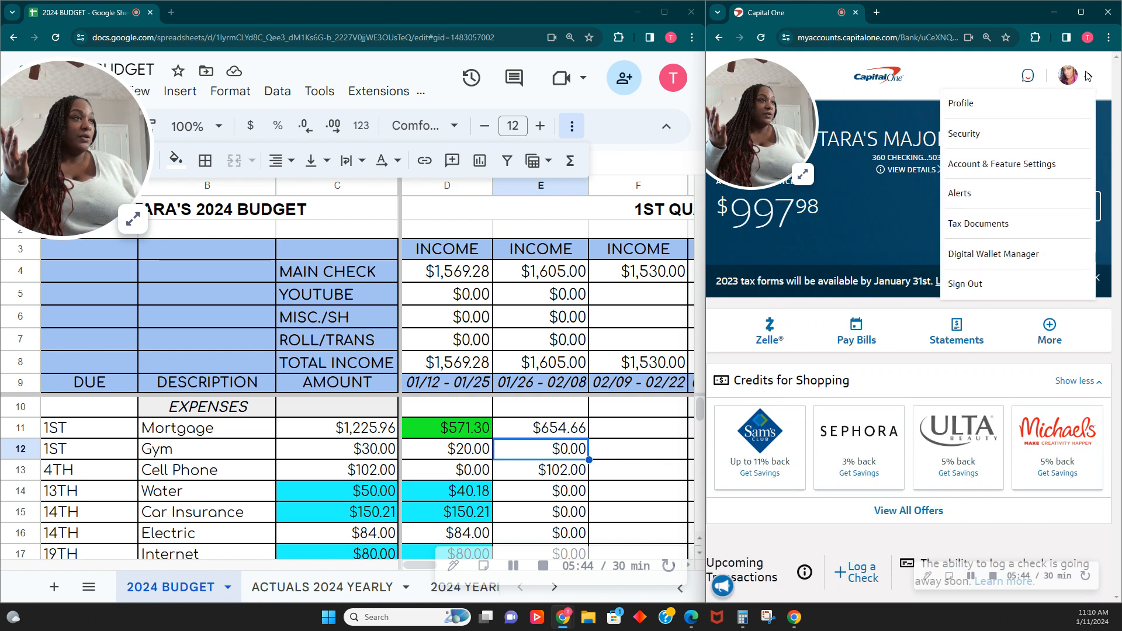
{"action": "left_click", "coordinate": [1009, 167]}
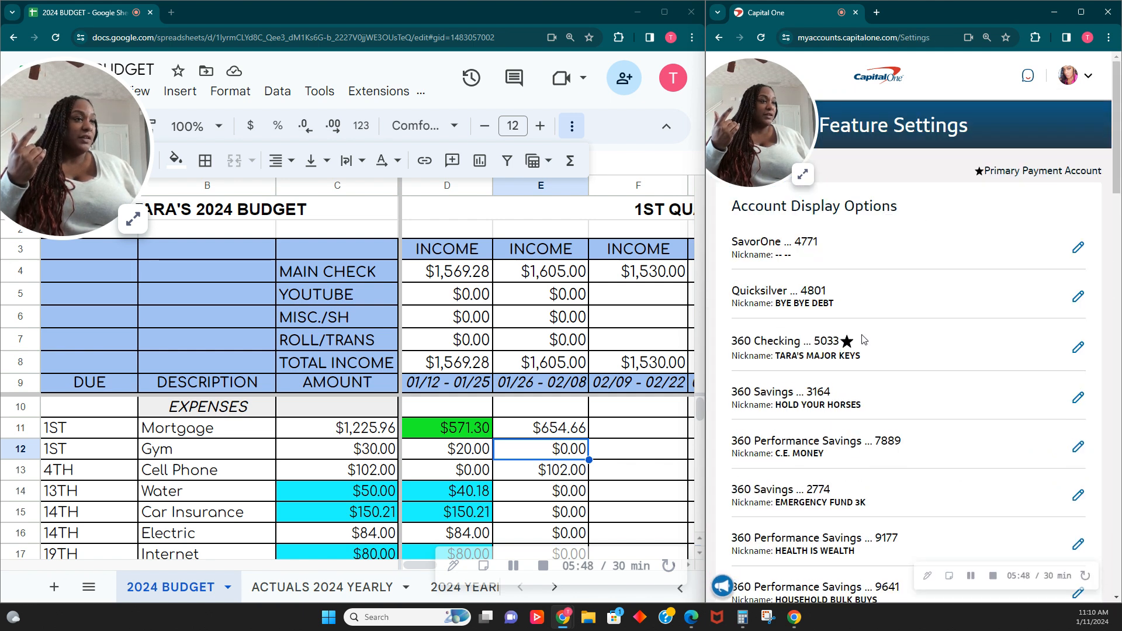
{"action": "scroll", "coordinate": [866, 332], "scroll_direction": "down", "scroll_amount": 3}
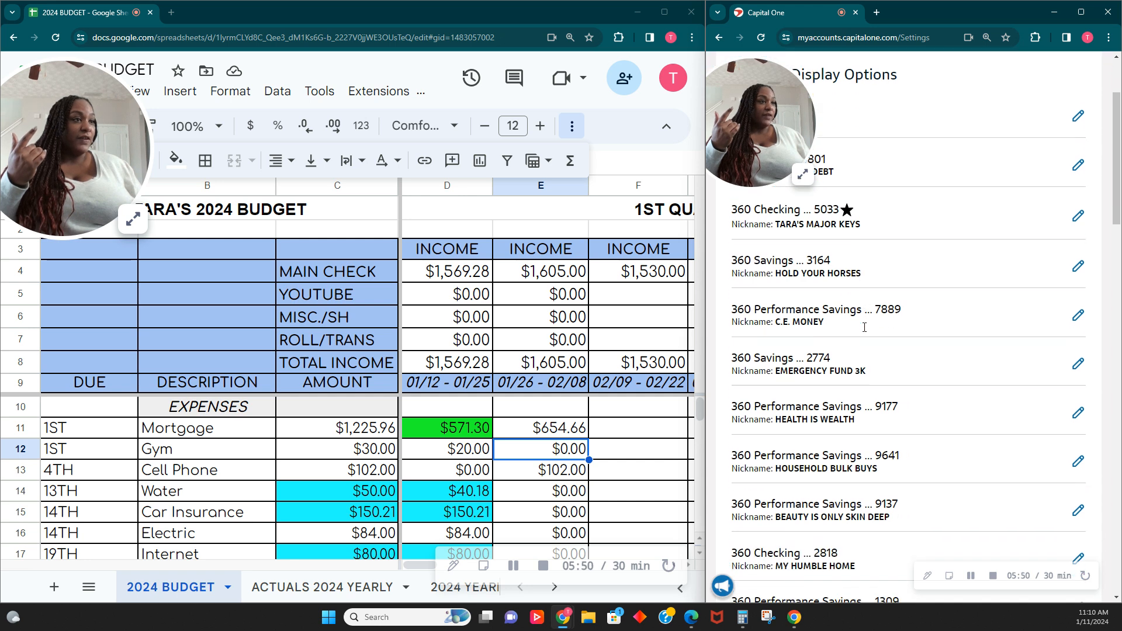
{"action": "scroll", "coordinate": [865, 332], "scroll_direction": "down", "scroll_amount": 5}
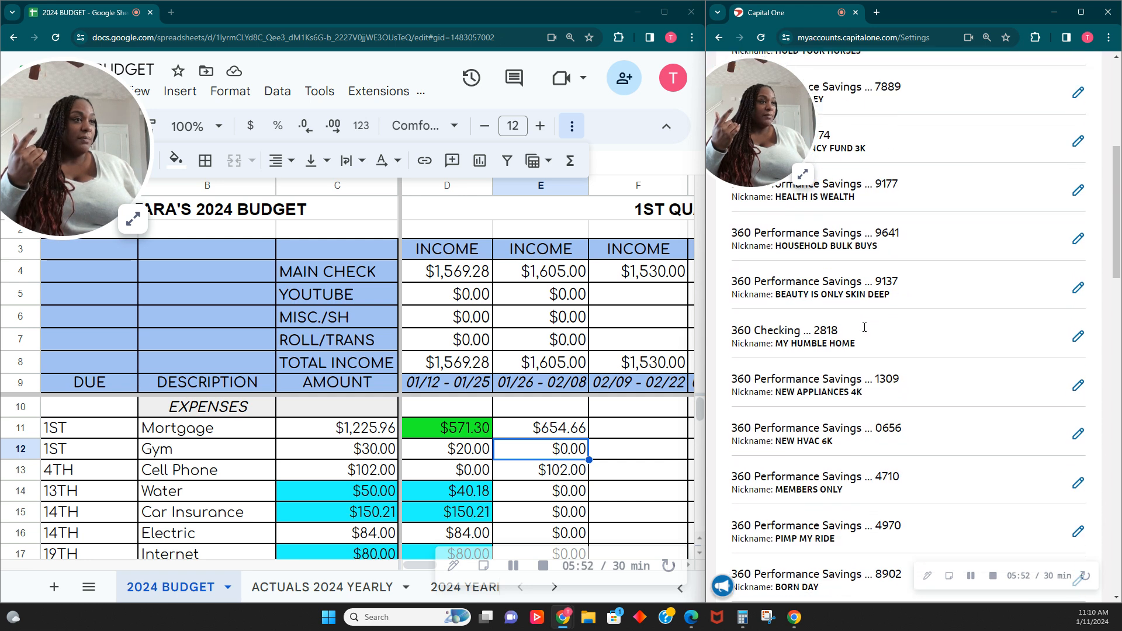
{"action": "scroll", "coordinate": [865, 332], "scroll_direction": "down", "scroll_amount": 2}
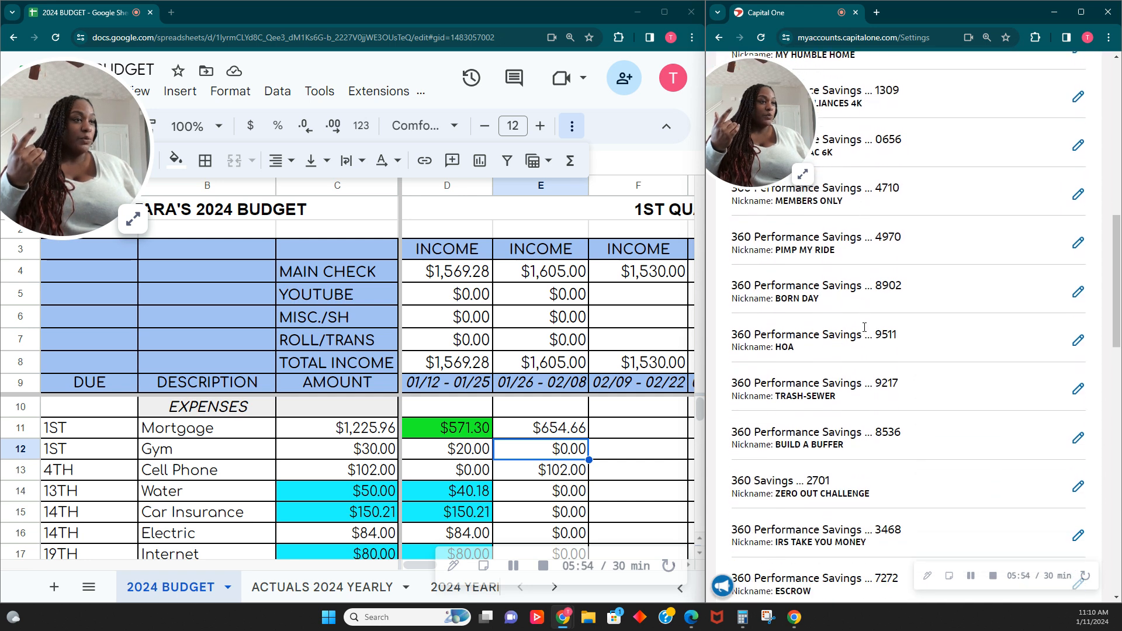
{"action": "scroll", "coordinate": [853, 489], "scroll_direction": "down", "scroll_amount": 6}
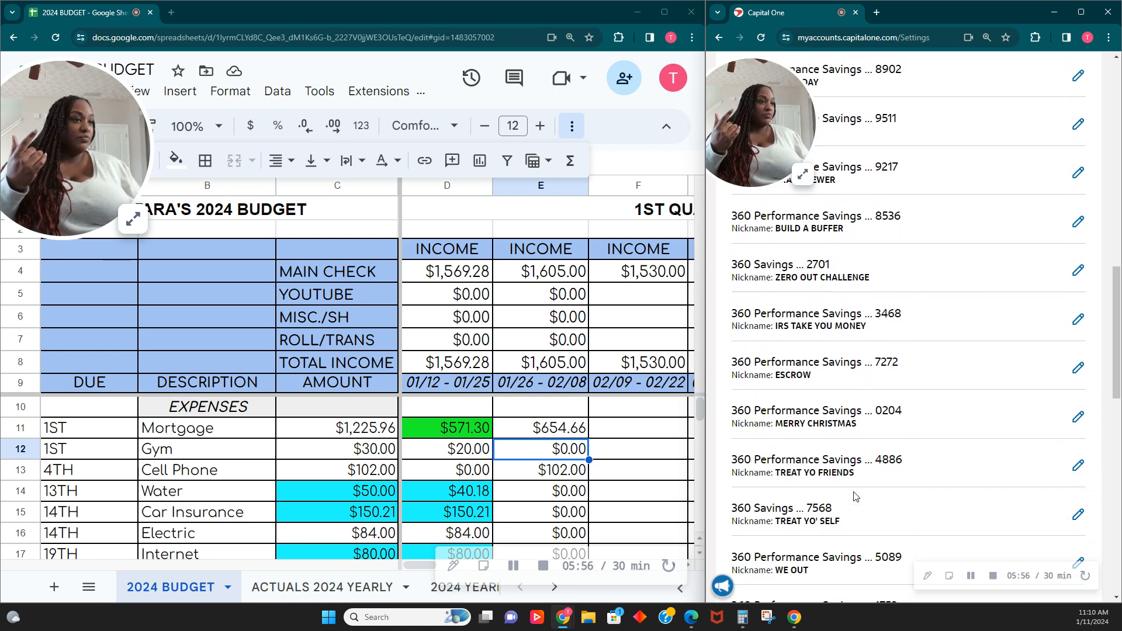
{"action": "scroll", "coordinate": [853, 496], "scroll_direction": "down", "scroll_amount": 5}
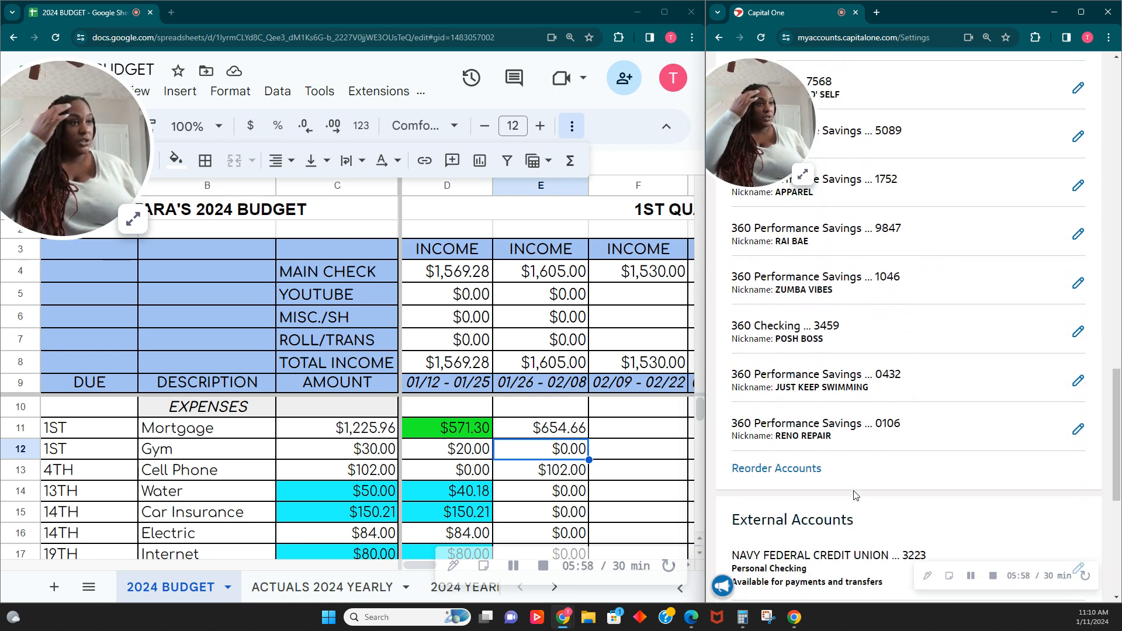
{"action": "scroll", "coordinate": [842, 478], "scroll_direction": "up", "scroll_amount": 2}
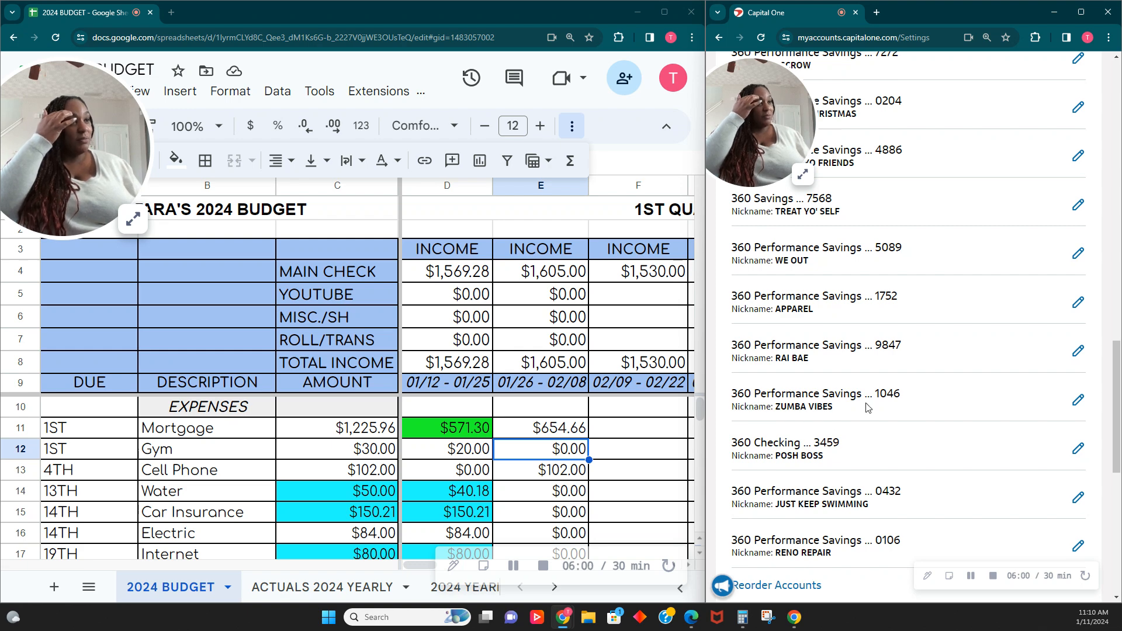
{"action": "left_click", "coordinate": [1078, 401]}
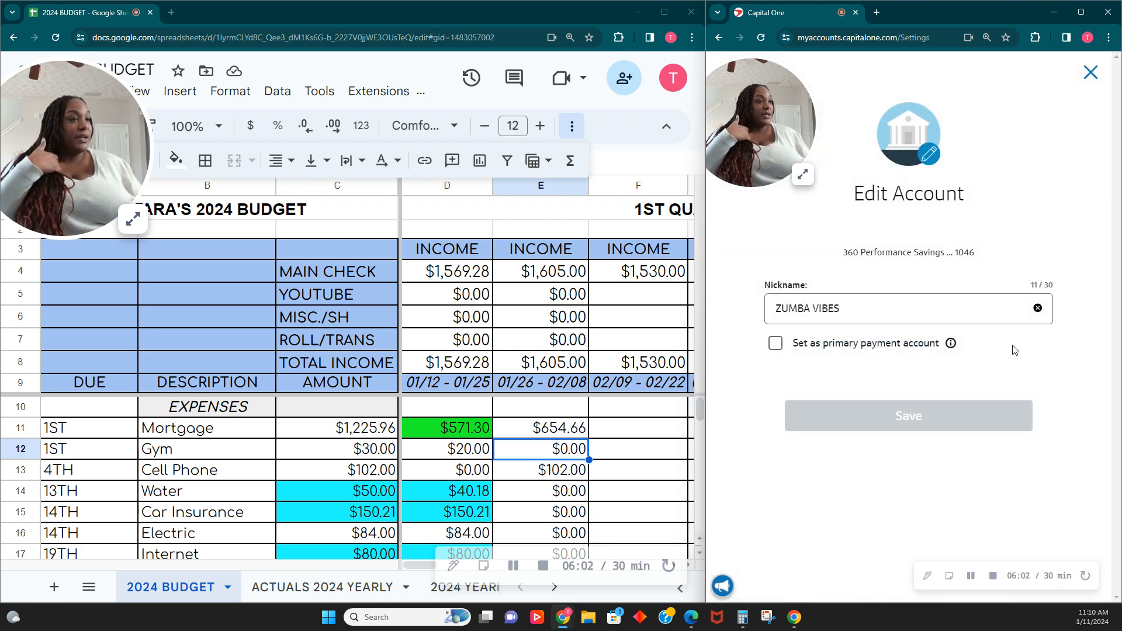
{"action": "left_click_drag", "start_coordinate": [862, 311], "coordinate": [772, 309]}
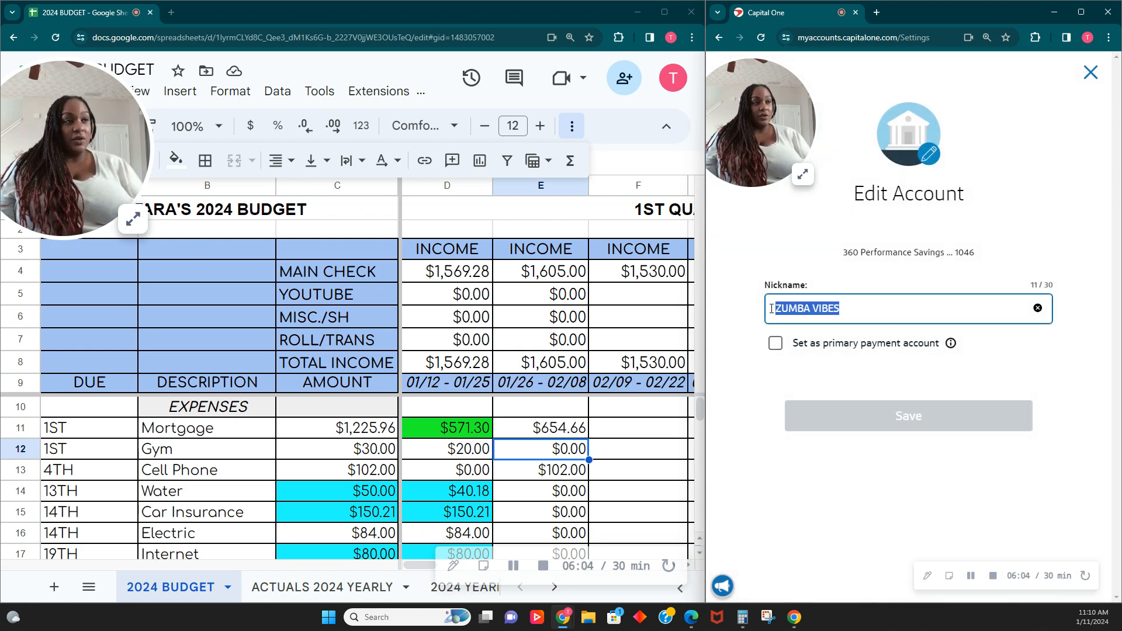
{"action": "key", "text": "End"}
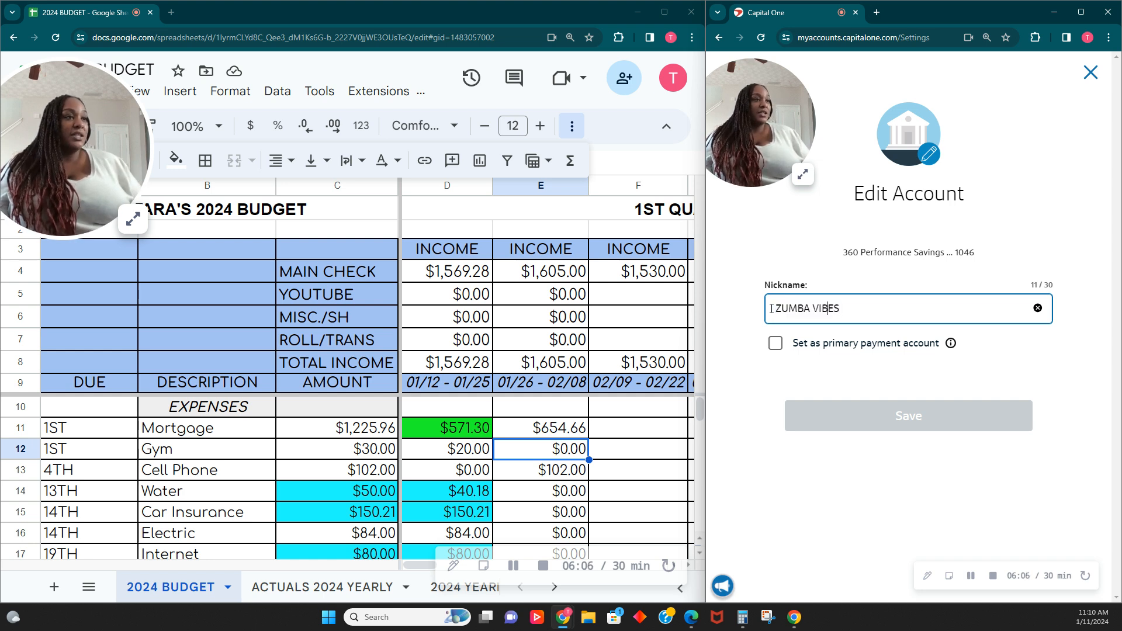
{"action": "key", "text": "BackSpace"}
{"action": "key", "text": "BackSpace"}
{"action": "key", "text": "BackSpace"}
{"action": "key", "text": "BackSpace"}
{"action": "key", "text": "BackSpace"}
{"action": "key", "text": "BackSpace"}
{"action": "type", "text": "GYM"}
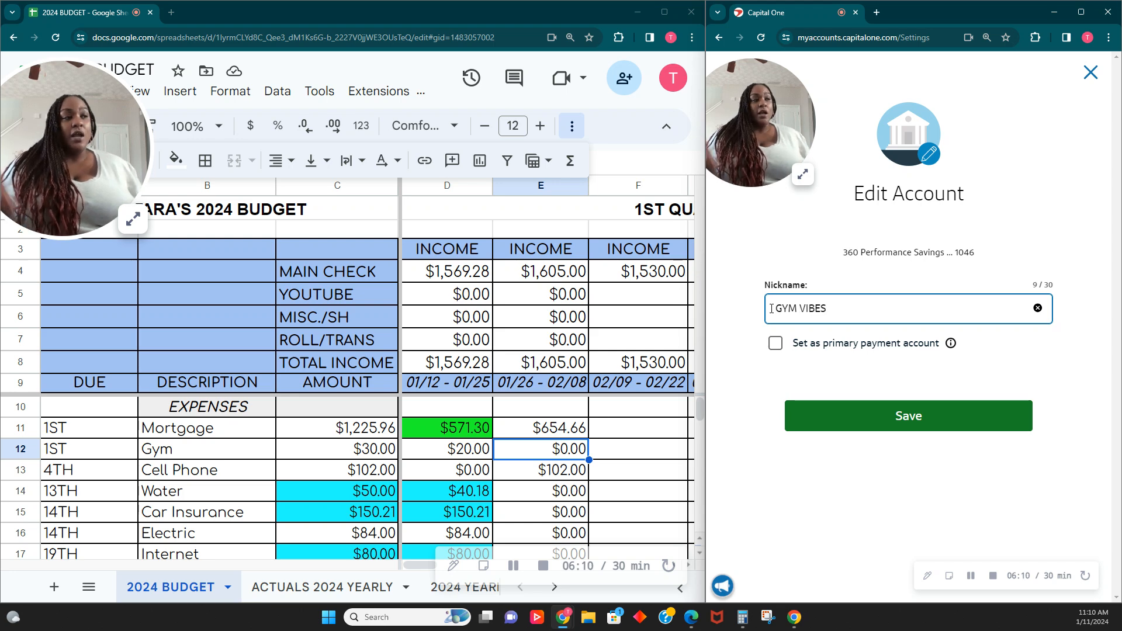
{"action": "left_click", "coordinate": [946, 417]}
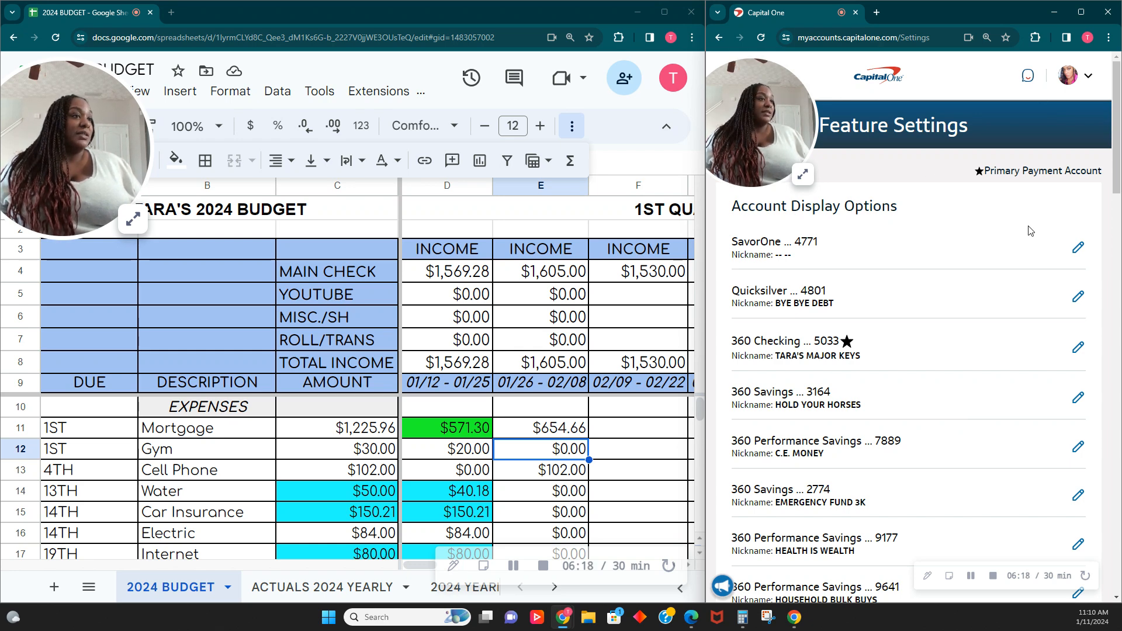
- Return to the main checking account's overview and start a new money transfer
{"action": "scroll", "coordinate": [1030, 231], "scroll_direction": "down", "scroll_amount": 20}
{"action": "scroll", "coordinate": [1027, 257], "scroll_direction": "up", "scroll_amount": 7}
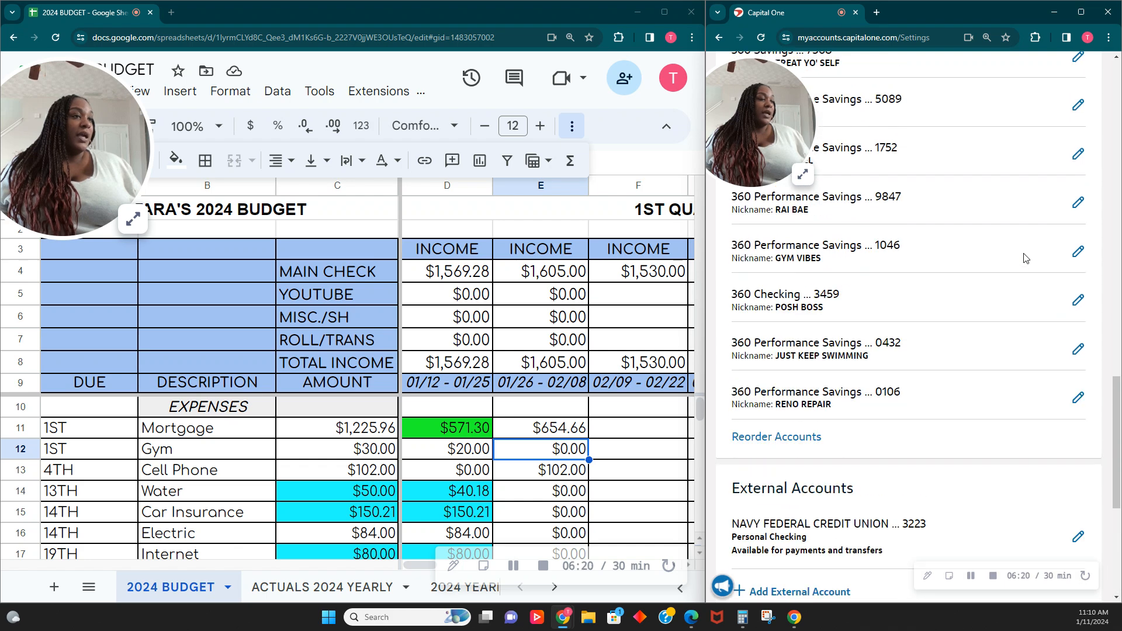
{"action": "scroll", "coordinate": [1026, 258], "scroll_direction": "up", "scroll_amount": 19}
{"action": "left_click_drag", "start_coordinate": [762, 151], "coordinate": [864, 211]}
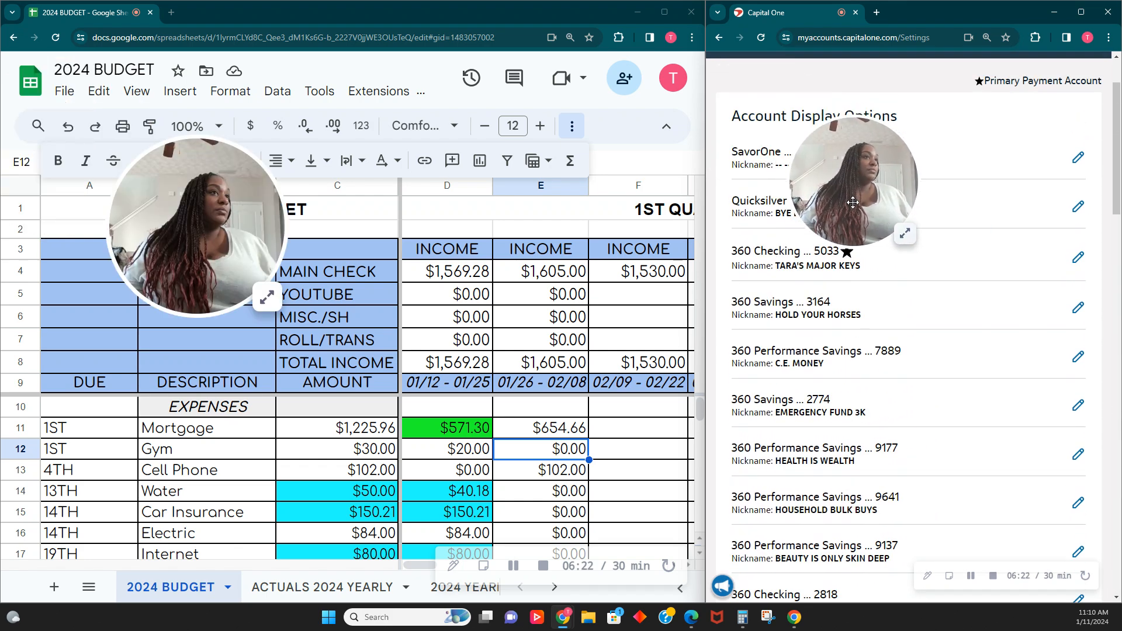
{"action": "scroll", "coordinate": [864, 211], "scroll_direction": "up", "scroll_amount": 2}
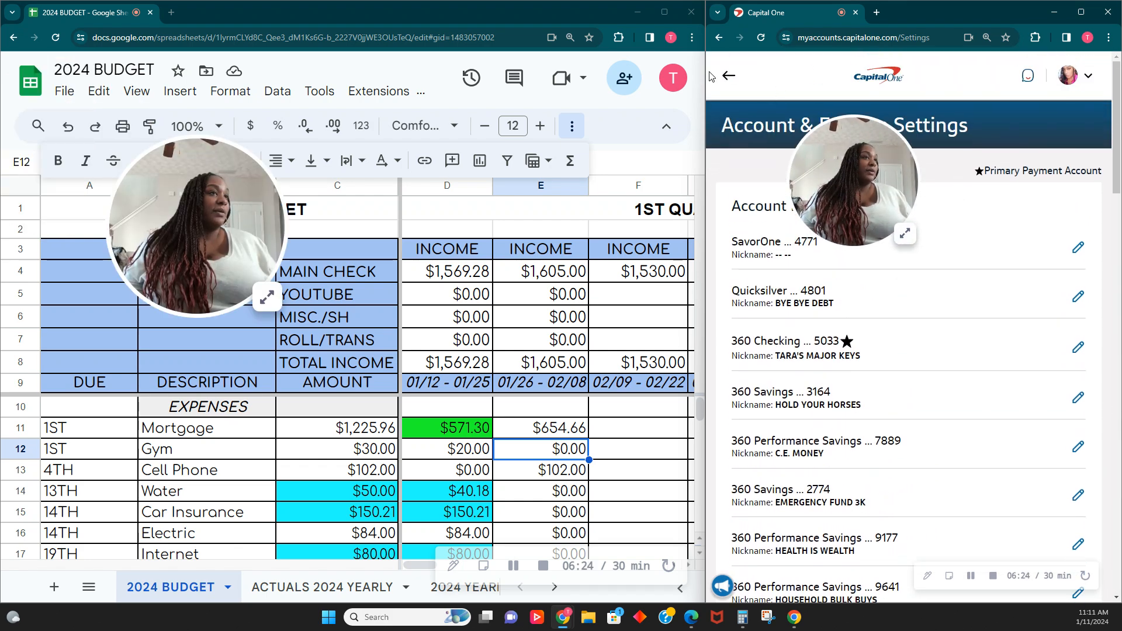
{"action": "left_click", "coordinate": [728, 76]}
{"action": "left_click_drag", "start_coordinate": [817, 160], "coordinate": [754, 114]}
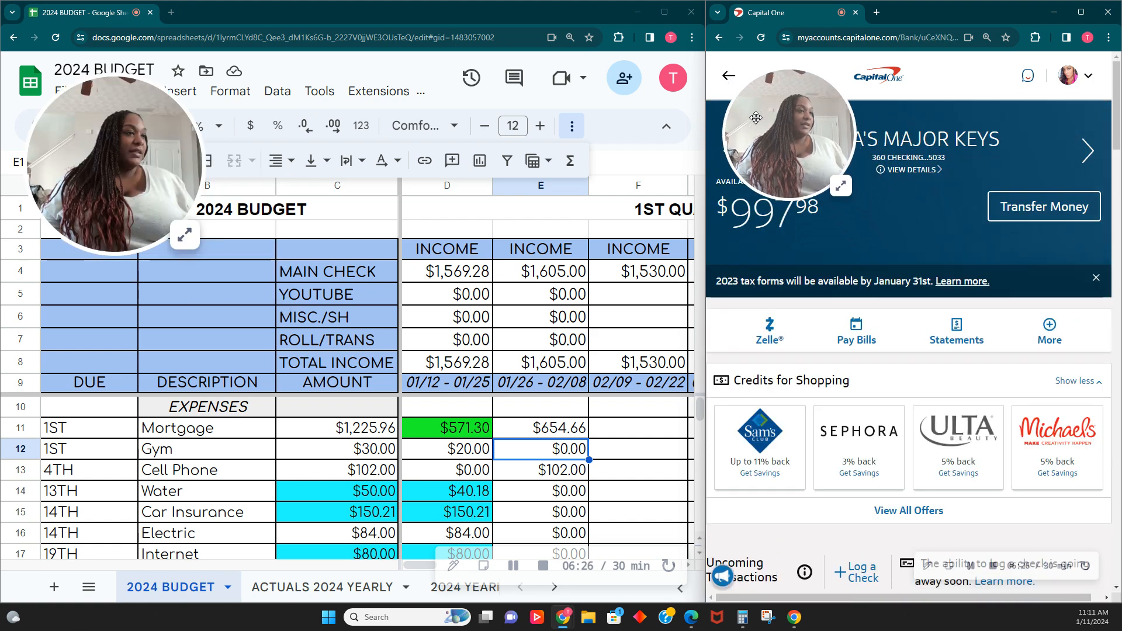
{"action": "left_click", "coordinate": [1009, 218]}
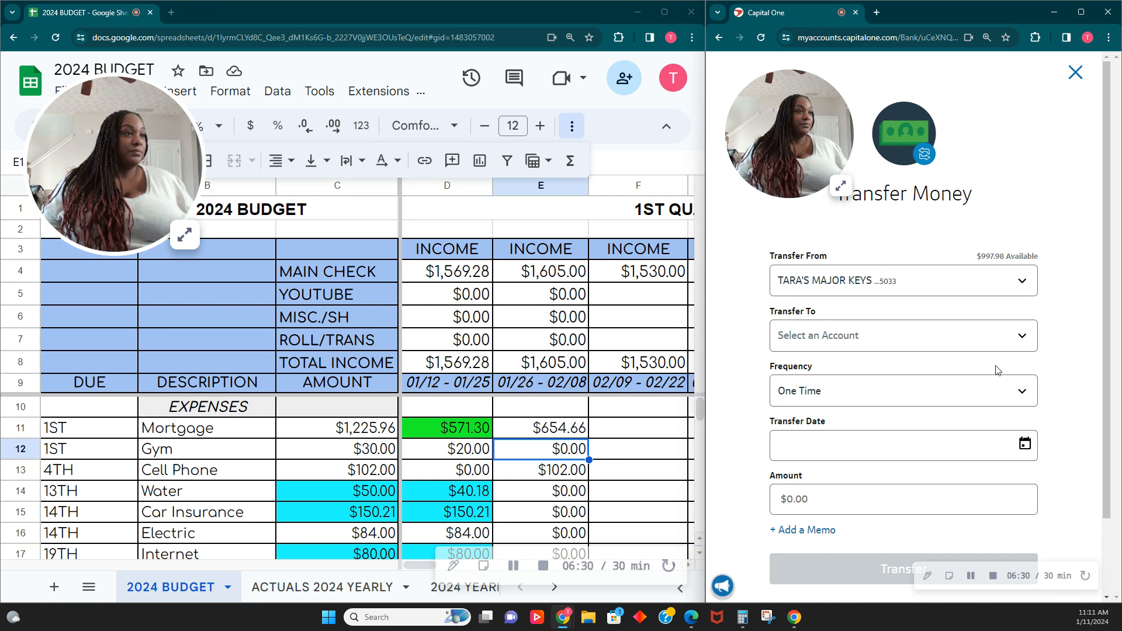
- Set the transfer destination to the GYM VIBES savings account and the amount to $20.00
{"action": "left_click", "coordinate": [1011, 347]}
{"action": "scroll", "coordinate": [895, 450], "scroll_direction": "down", "scroll_amount": 5}
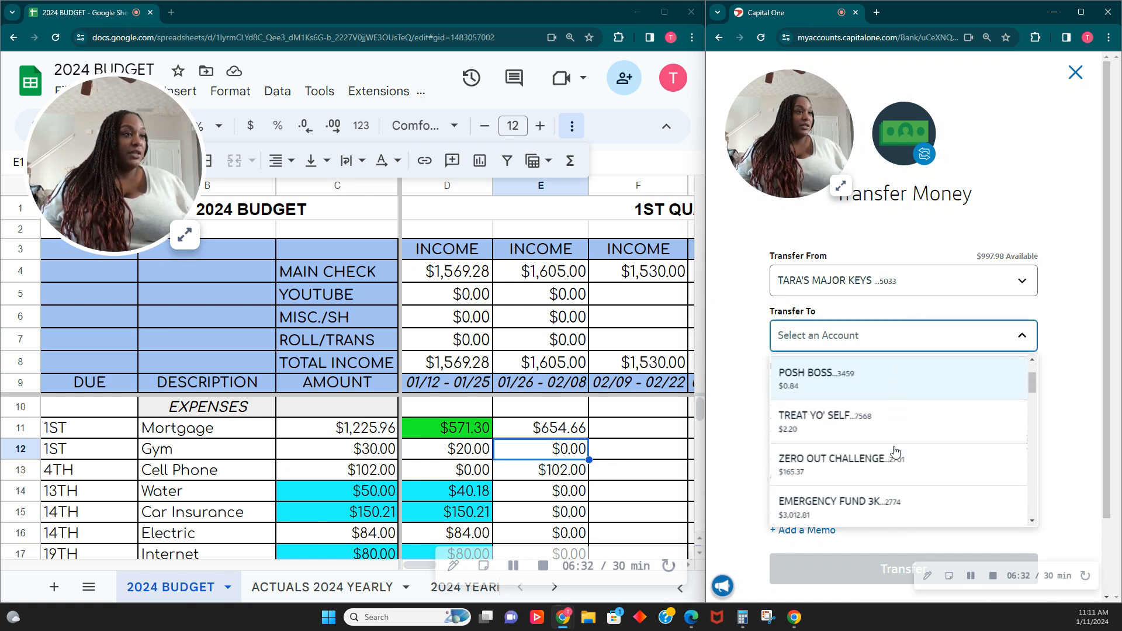
{"action": "scroll", "coordinate": [895, 451], "scroll_direction": "down", "scroll_amount": 5}
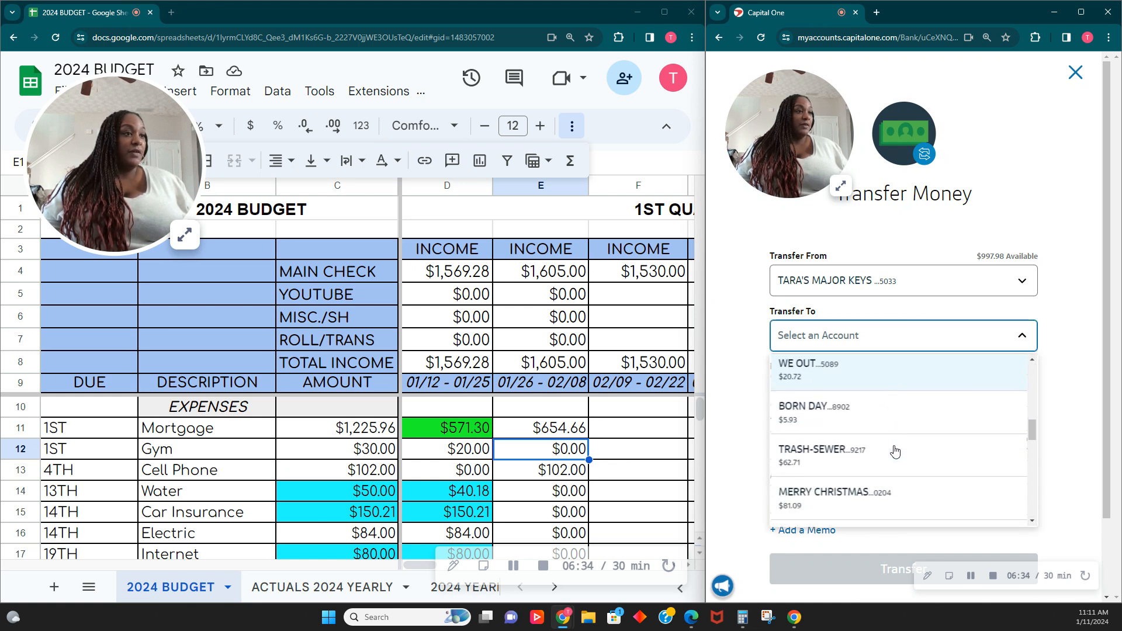
{"action": "scroll", "coordinate": [895, 451], "scroll_direction": "down", "scroll_amount": 6}
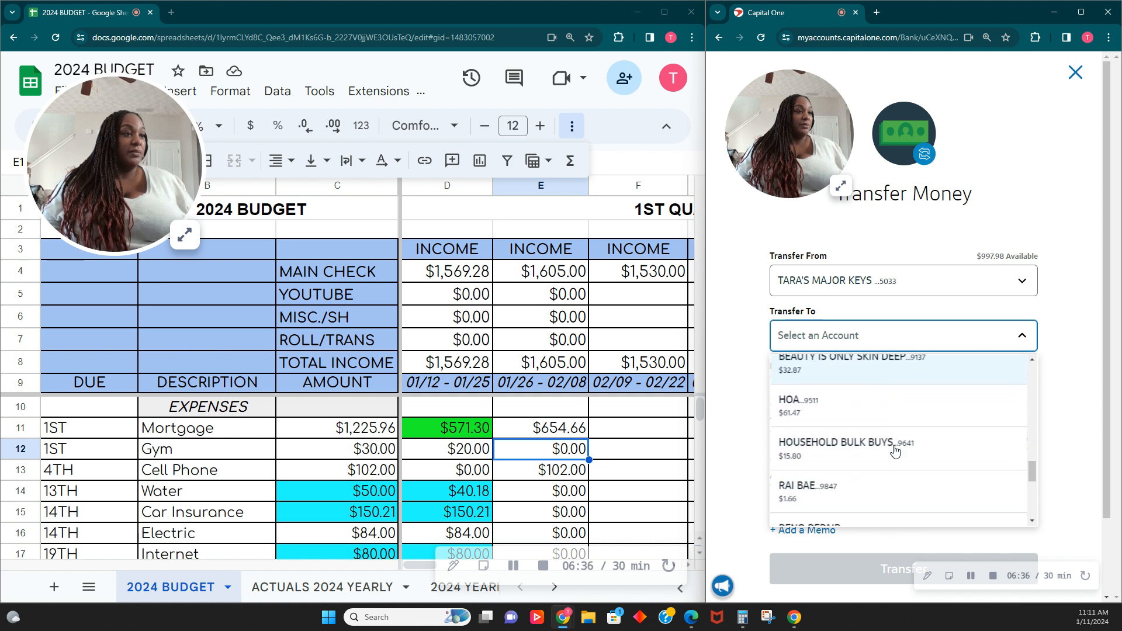
{"action": "scroll", "coordinate": [895, 451], "scroll_direction": "down", "scroll_amount": 4}
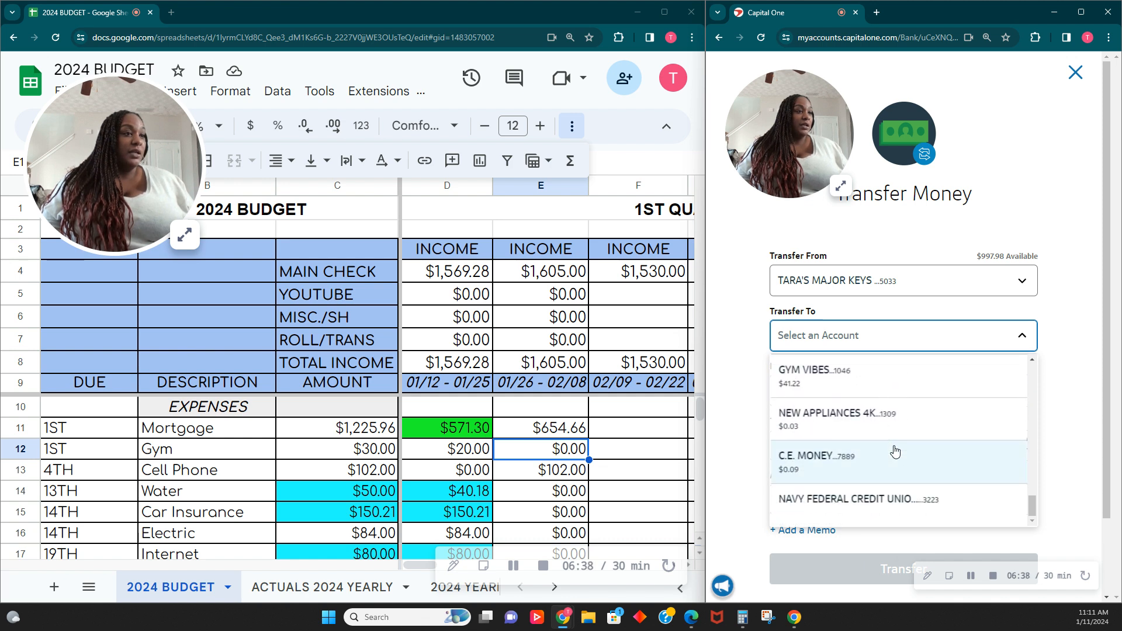
{"action": "scroll", "coordinate": [894, 452], "scroll_direction": "up", "scroll_amount": 1}
{"action": "left_click", "coordinate": [893, 439]}
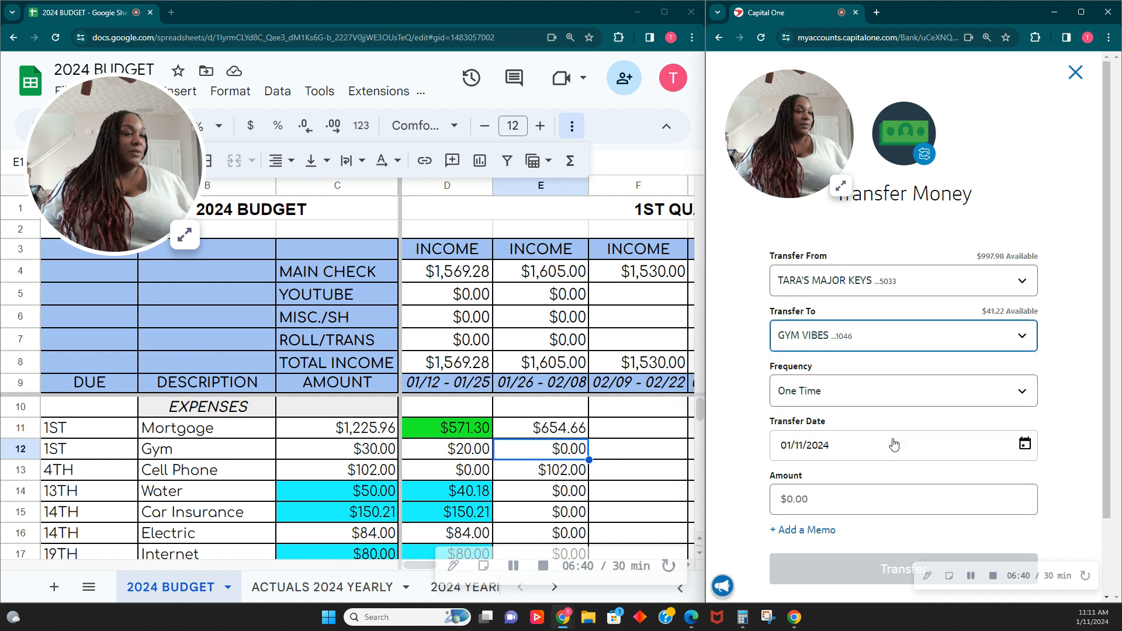
{"action": "left_click", "coordinate": [847, 501]}
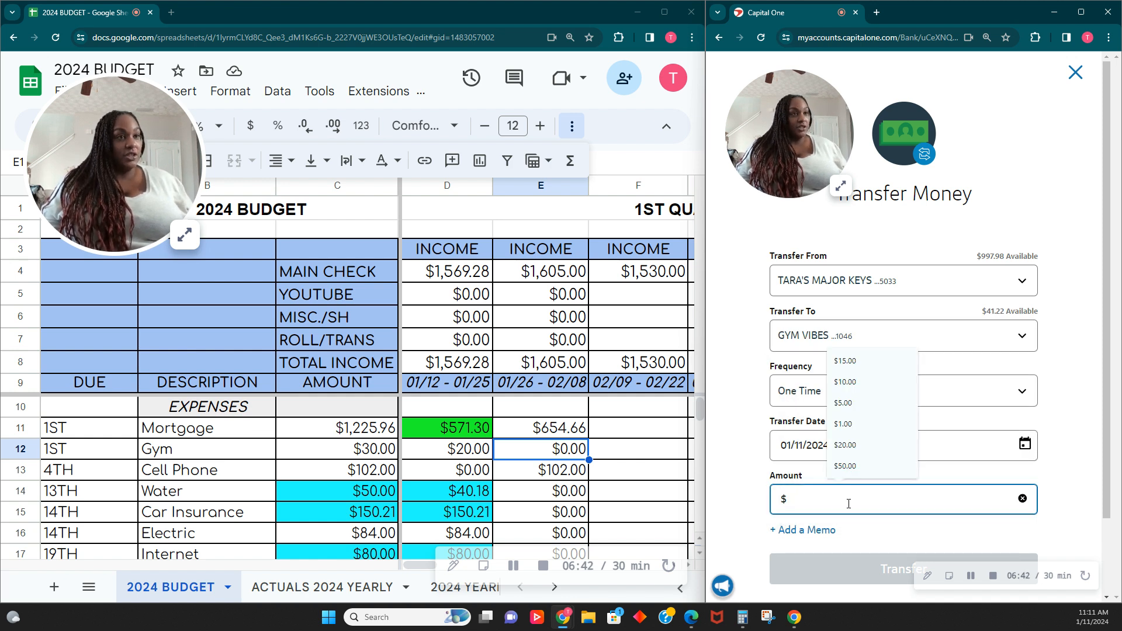
{"action": "type", "text": "20.00"}
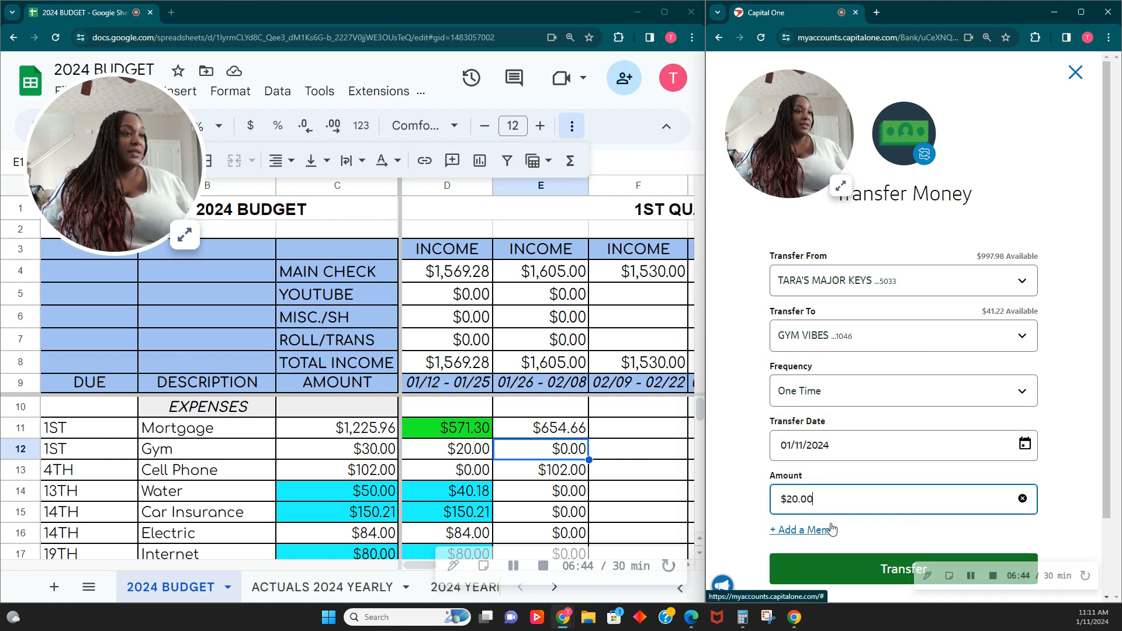
- Add the memo TOWARD 49 YEARLY FEE PF and submit the transfer
{"action": "left_click", "coordinate": [831, 529]}
{"action": "type", "text": "T"}
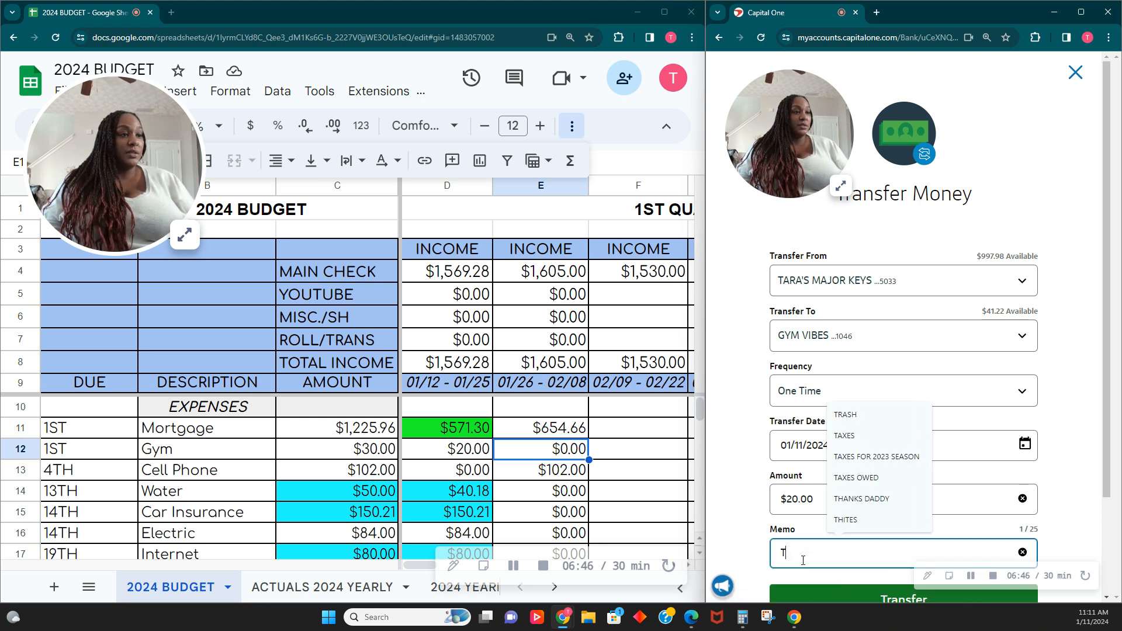
{"action": "type", "text": "OWARD 4"}
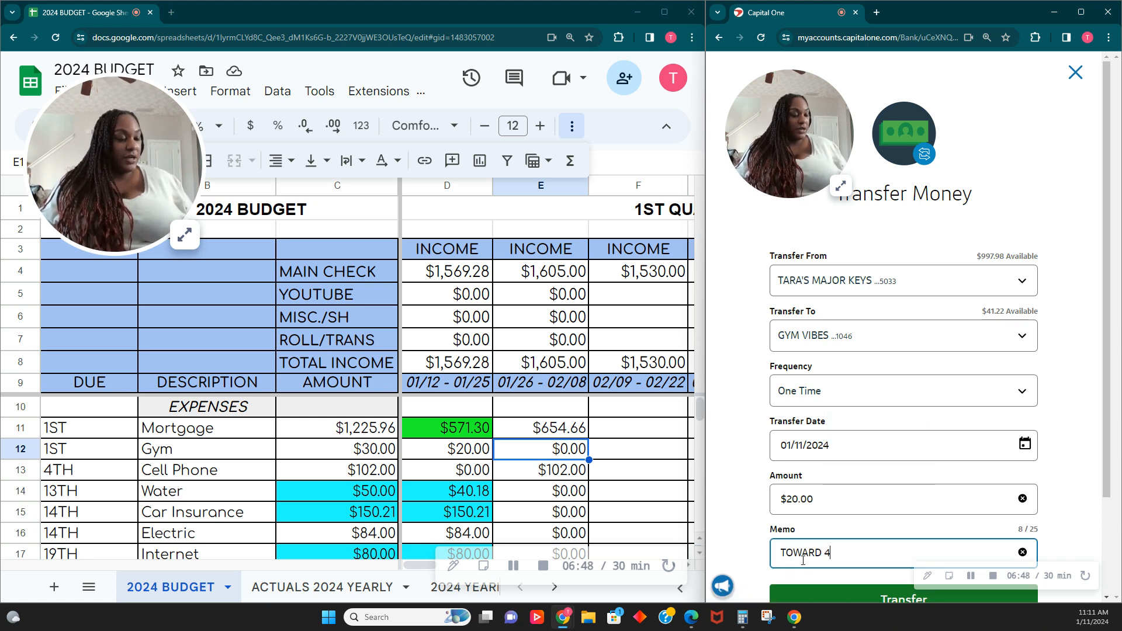
{"action": "type", "text": "RLY F"}
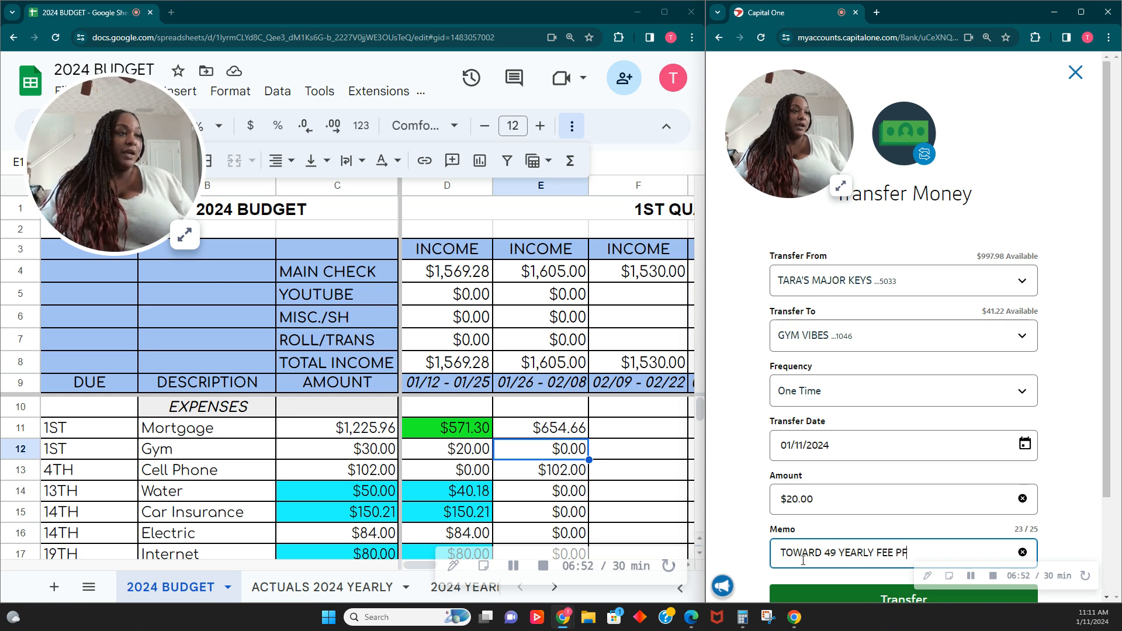
{"action": "type", "text": "EE PF"}
{"action": "scroll", "coordinate": [818, 555], "scroll_direction": "down", "scroll_amount": 1}
{"action": "left_click", "coordinate": [869, 535]}
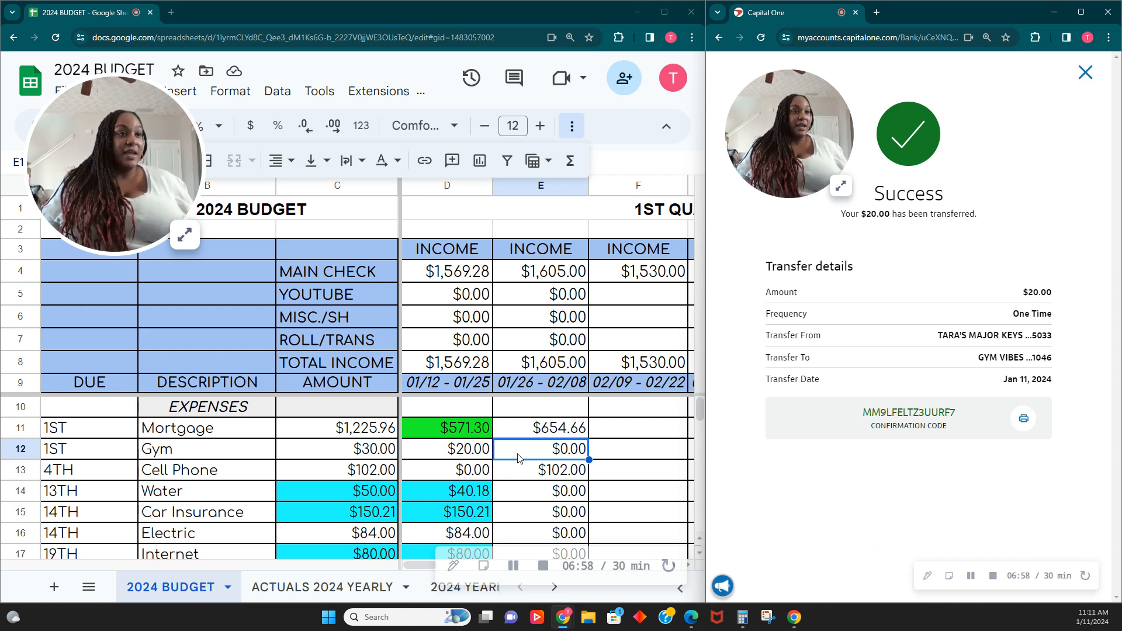
- Fill the first pay period's gym amount cell with green and close the transfer confirmation
{"action": "left_click", "coordinate": [477, 458]}
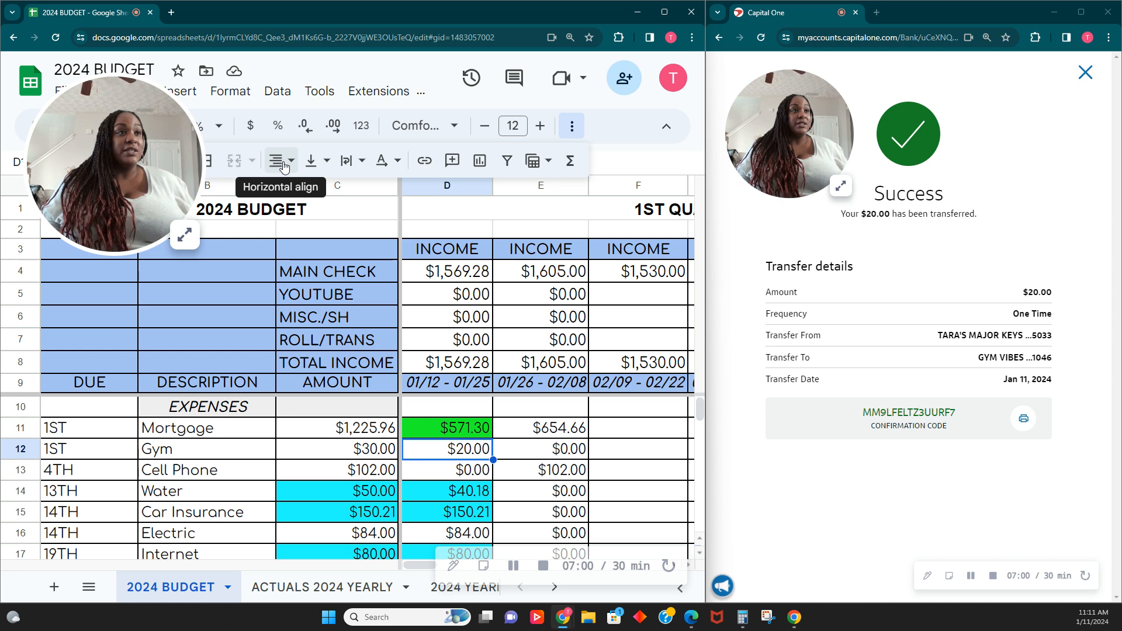
{"action": "left_click_drag", "start_coordinate": [184, 163], "coordinate": [151, 163]}
{"action": "left_click", "coordinate": [177, 159]}
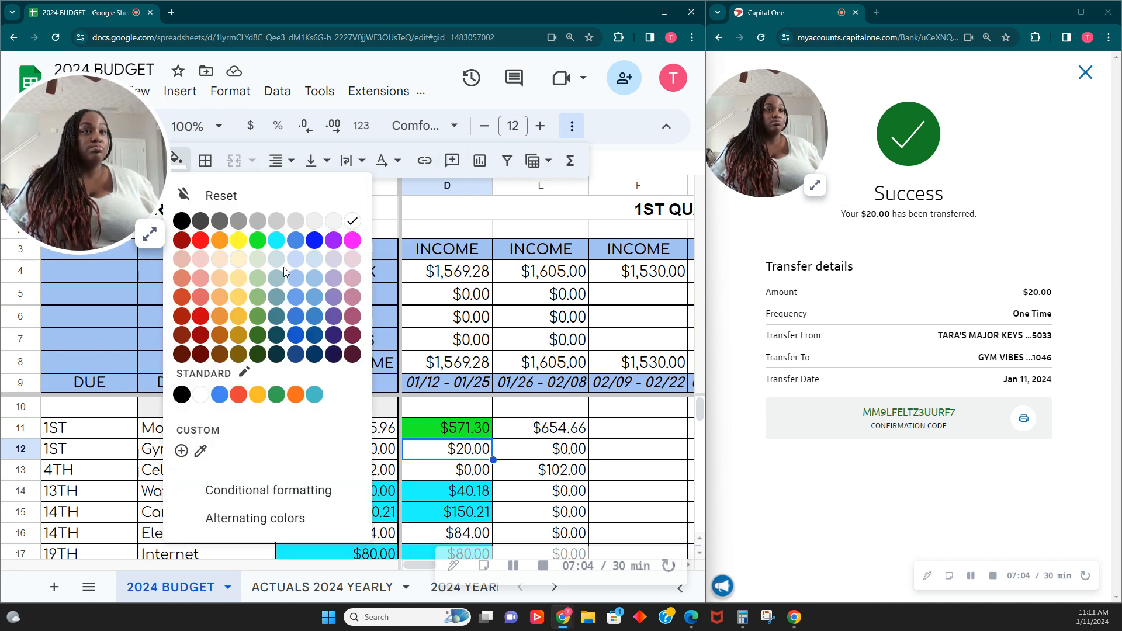
{"action": "left_click", "coordinate": [257, 240]}
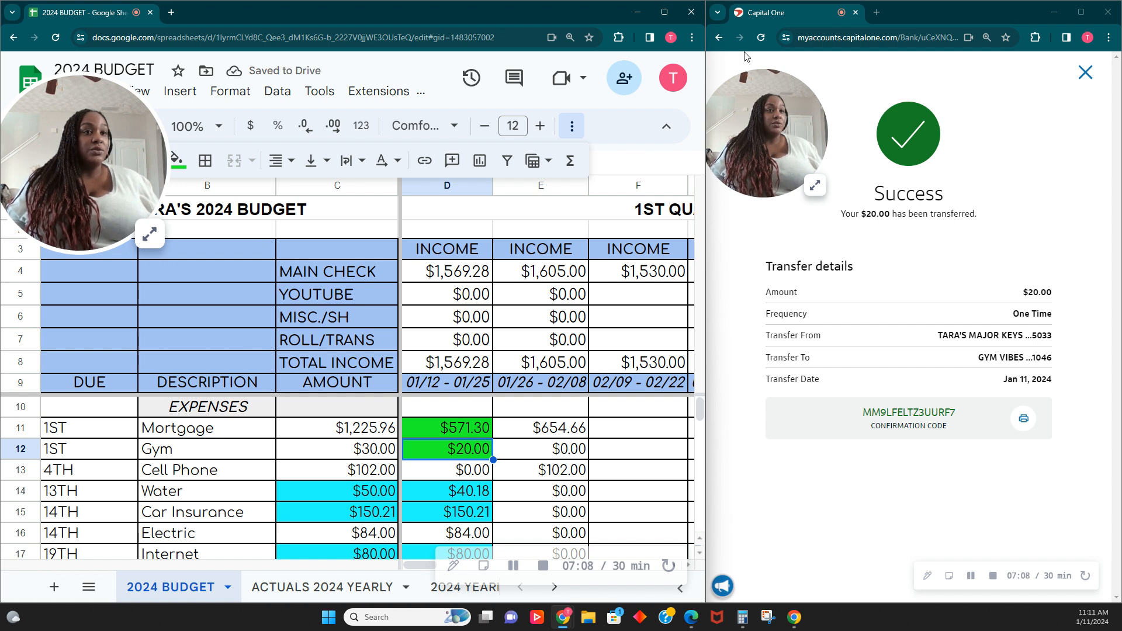
{"action": "left_click", "coordinate": [1084, 72]}
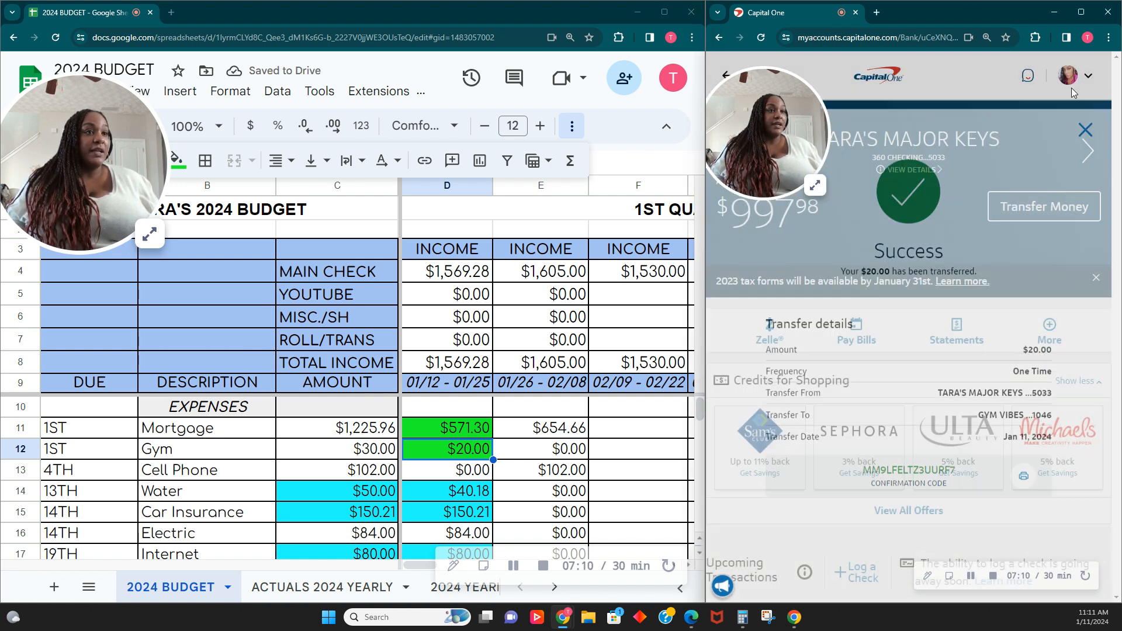
- Fill the first pay period's car insurance amount cell with green to mark it as paid
{"action": "left_click", "coordinate": [482, 468]}
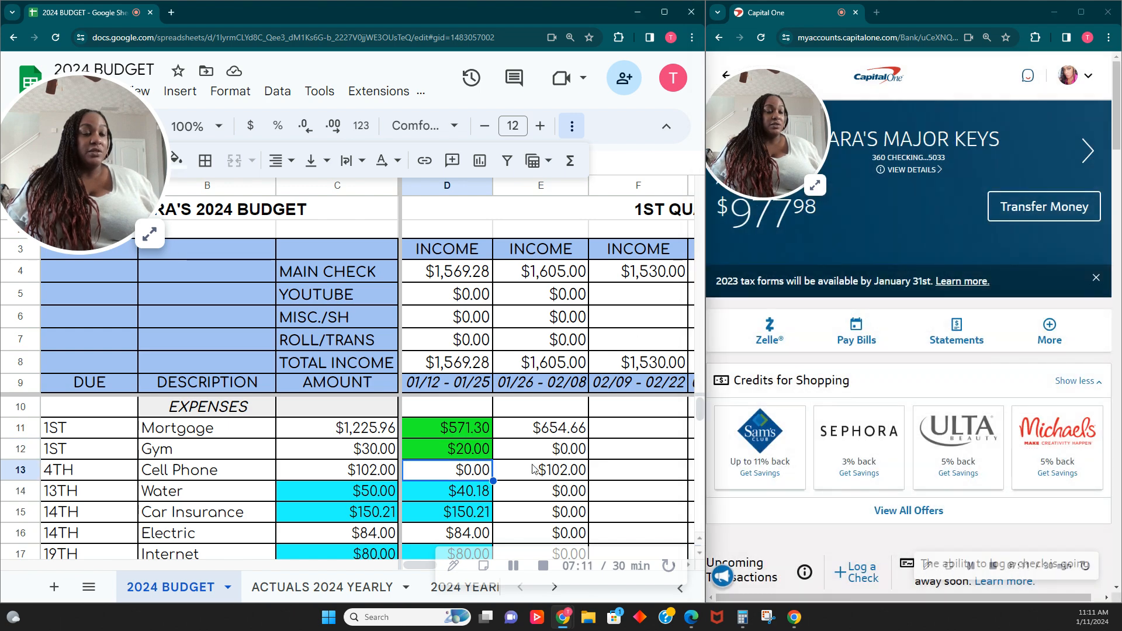
{"action": "left_click", "coordinate": [475, 496]}
{"action": "scroll", "coordinate": [439, 511], "scroll_direction": "down", "scroll_amount": 1}
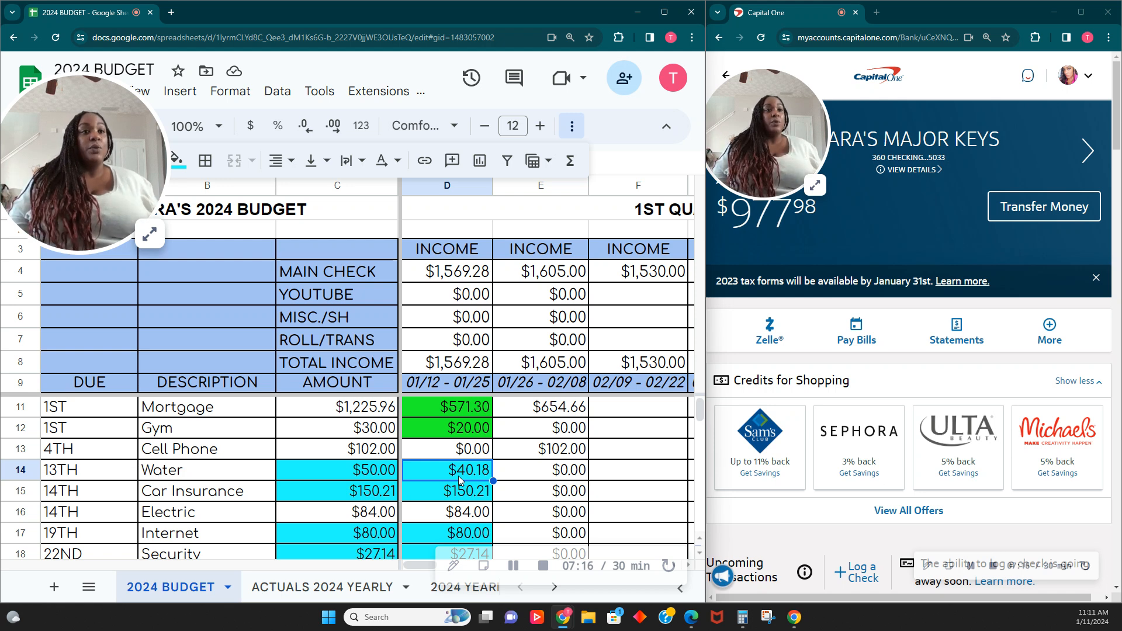
{"action": "left_click", "coordinate": [460, 496]}
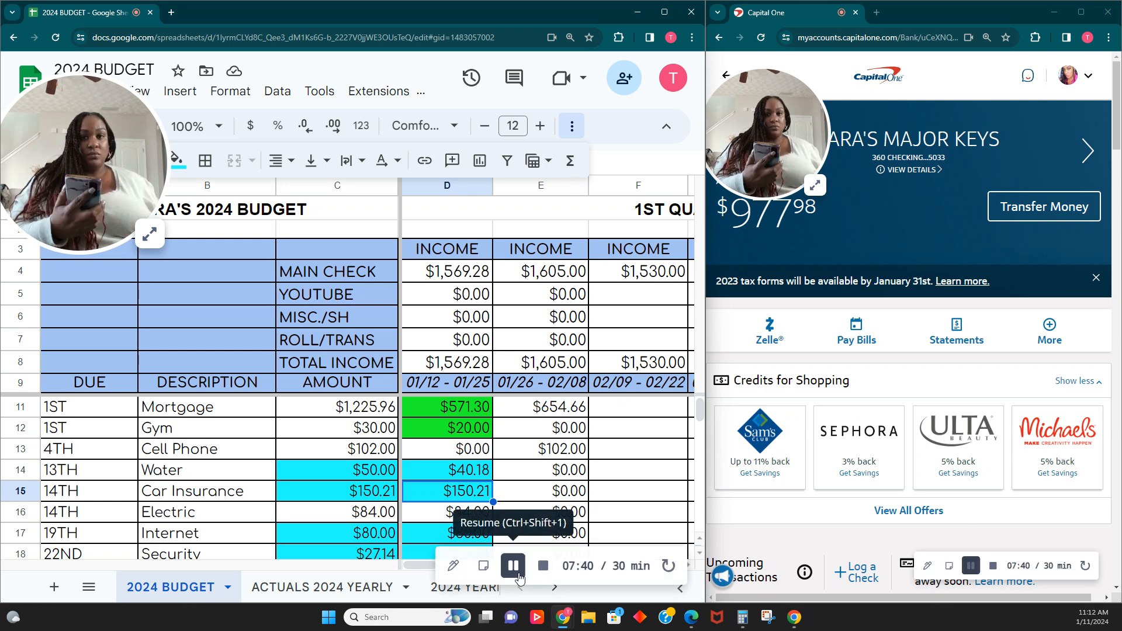
{"action": "left_click", "coordinate": [149, 234]}
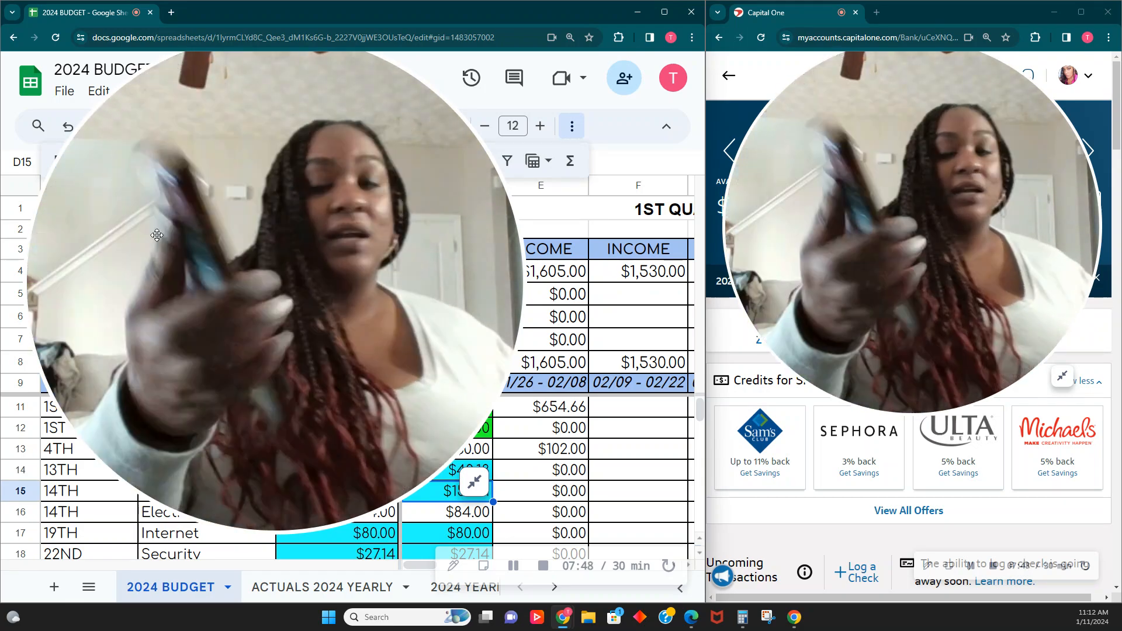
{"action": "left_click", "coordinate": [474, 481]}
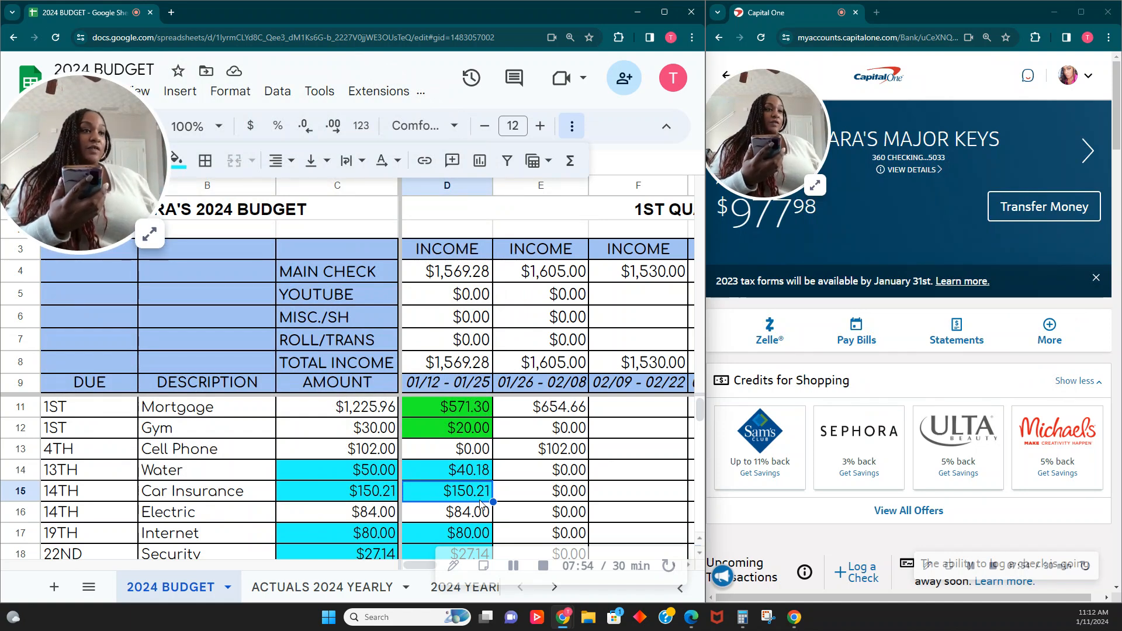
{"action": "left_click", "coordinate": [177, 159]}
{"action": "left_click", "coordinate": [264, 240]}
- Review the checking account's past transactions list
{"action": "left_click", "coordinate": [904, 246]}
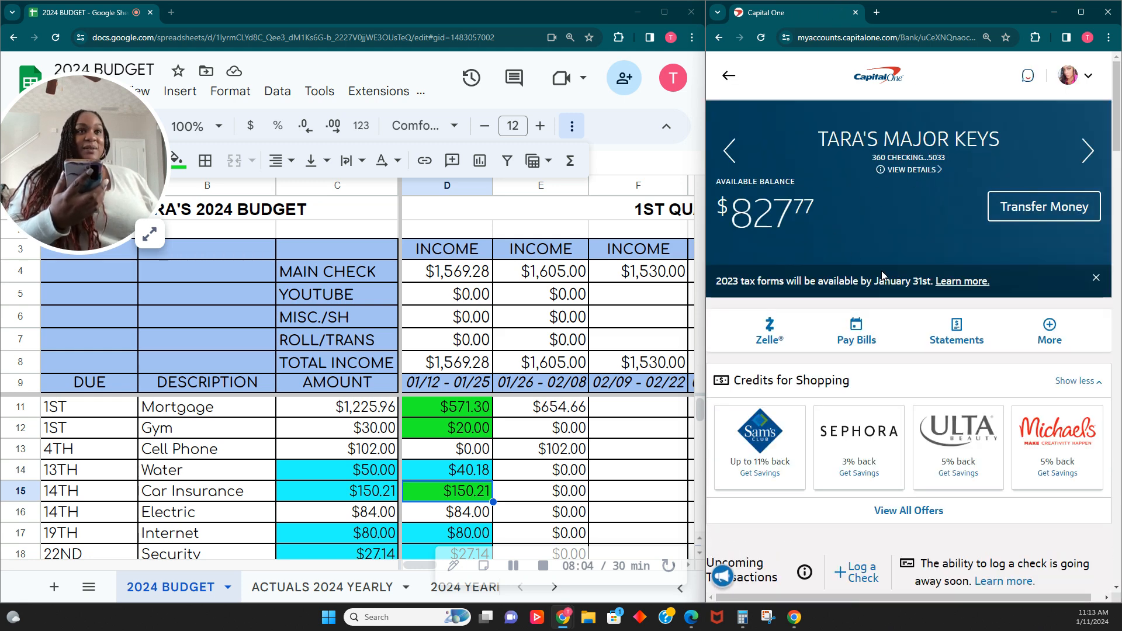
{"action": "scroll", "coordinate": [882, 273], "scroll_direction": "down", "scroll_amount": 8}
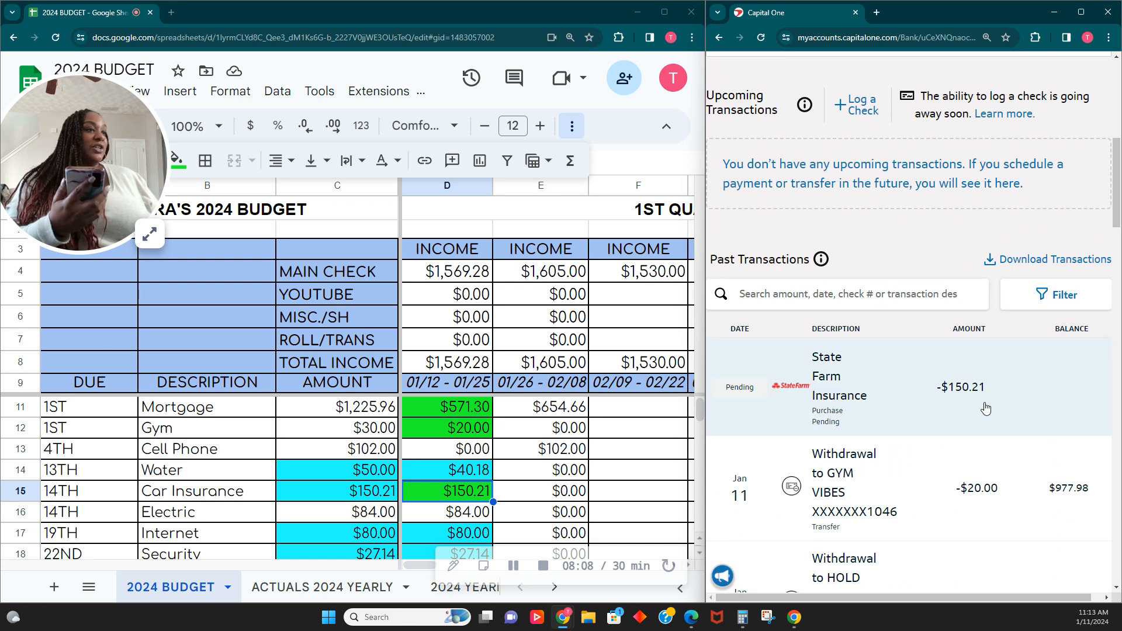
{"action": "scroll", "coordinate": [962, 408], "scroll_direction": "up", "scroll_amount": 1}
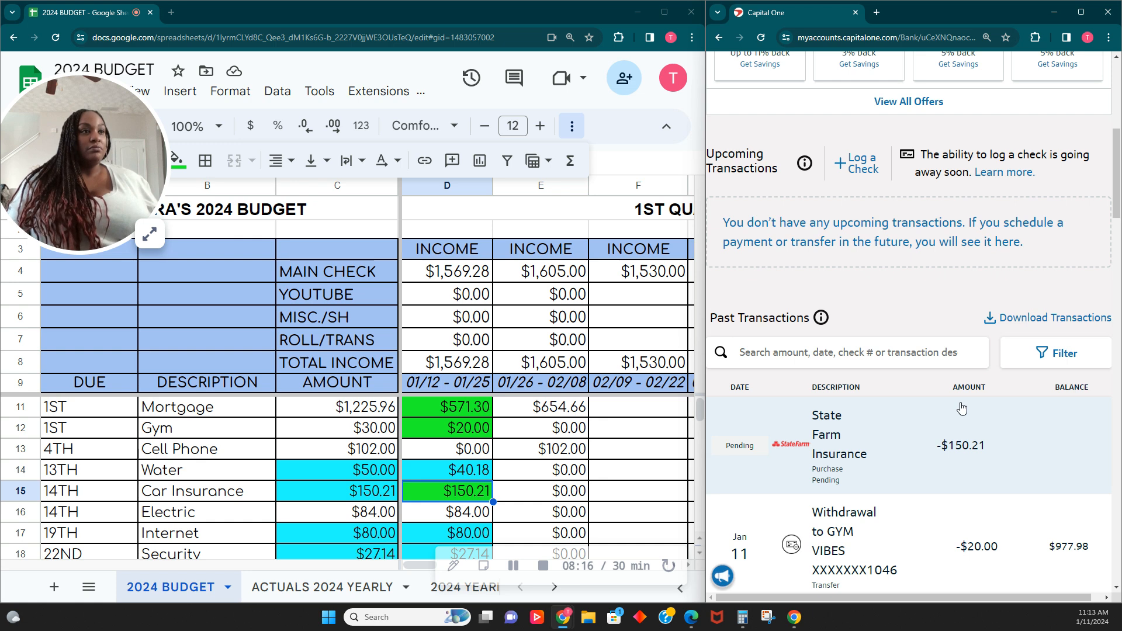
{"action": "left_click", "coordinate": [961, 408]}
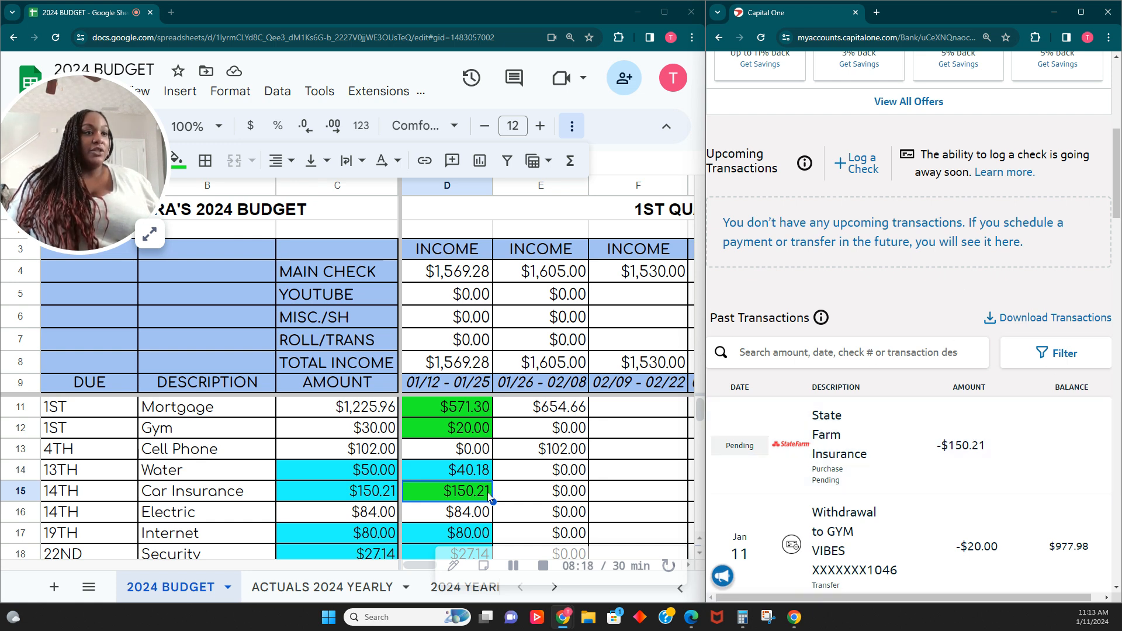
- Select the first pay period's electric cell and review the electric company's budget bill notice
{"action": "left_click", "coordinate": [468, 513]}
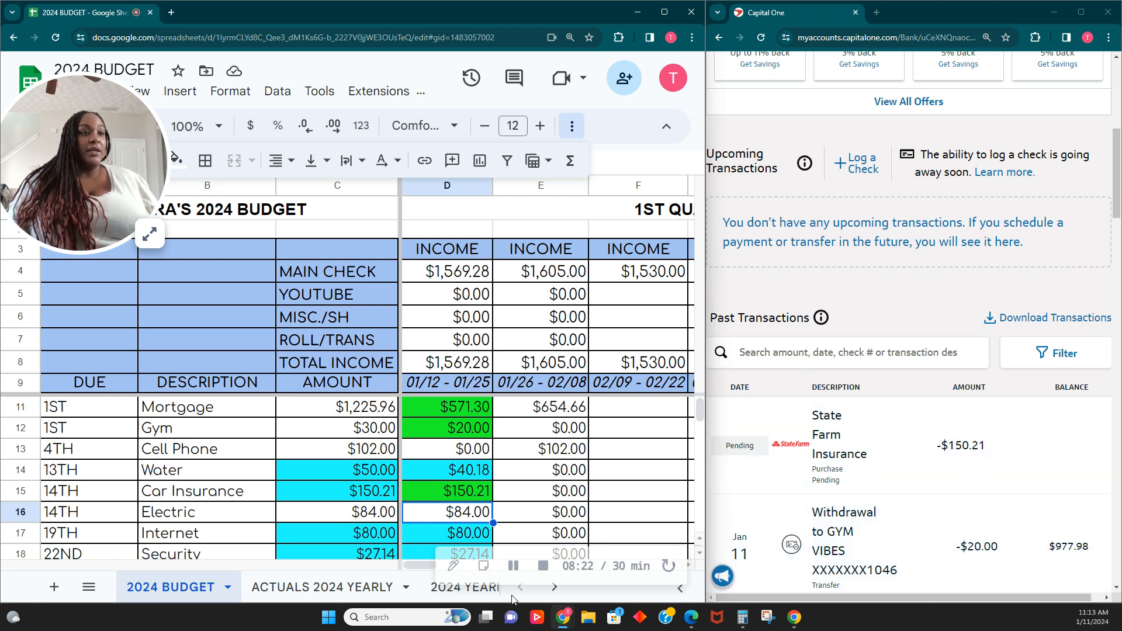
{"action": "left_click", "coordinate": [512, 566]}
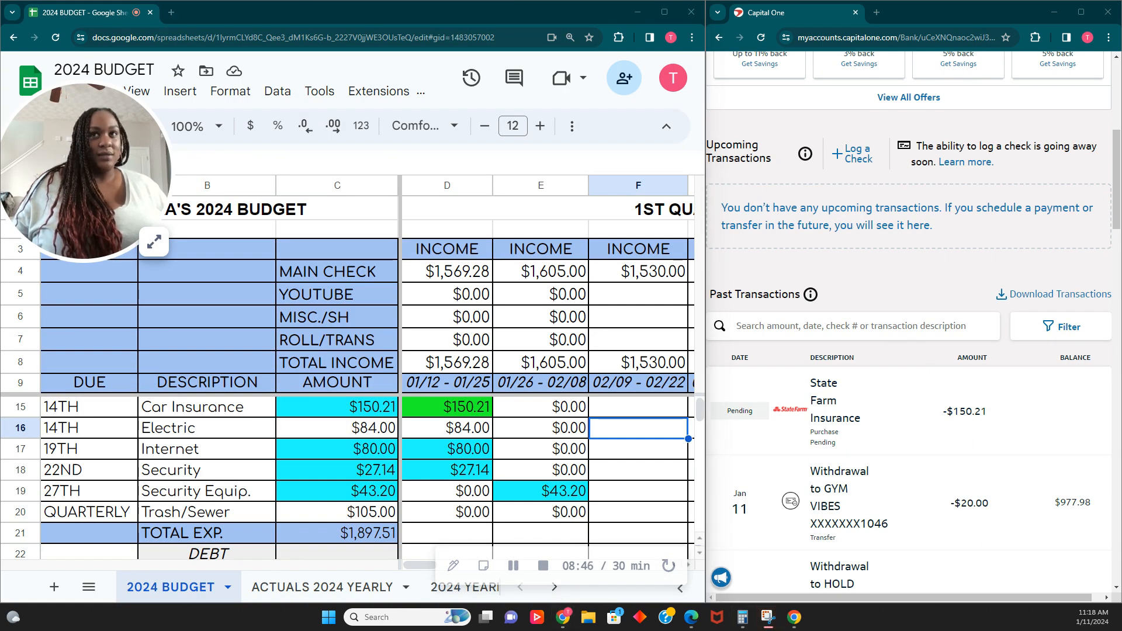
{"action": "left_click_drag", "start_coordinate": [0, 88], "coordinate": [708, 73]}
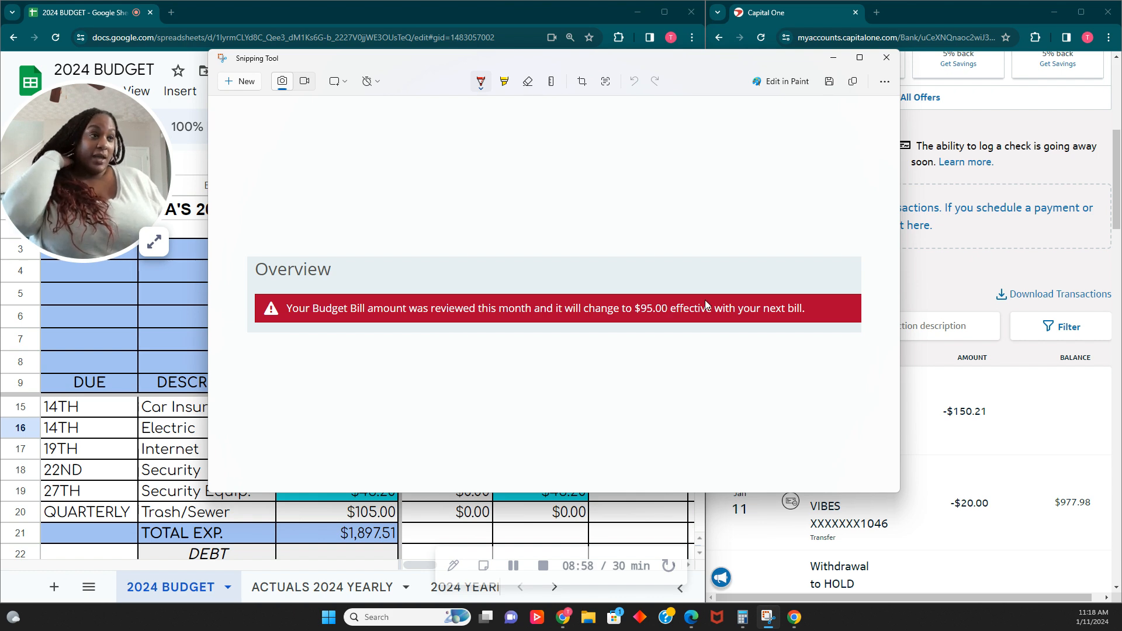
{"action": "left_click", "coordinate": [834, 58]}
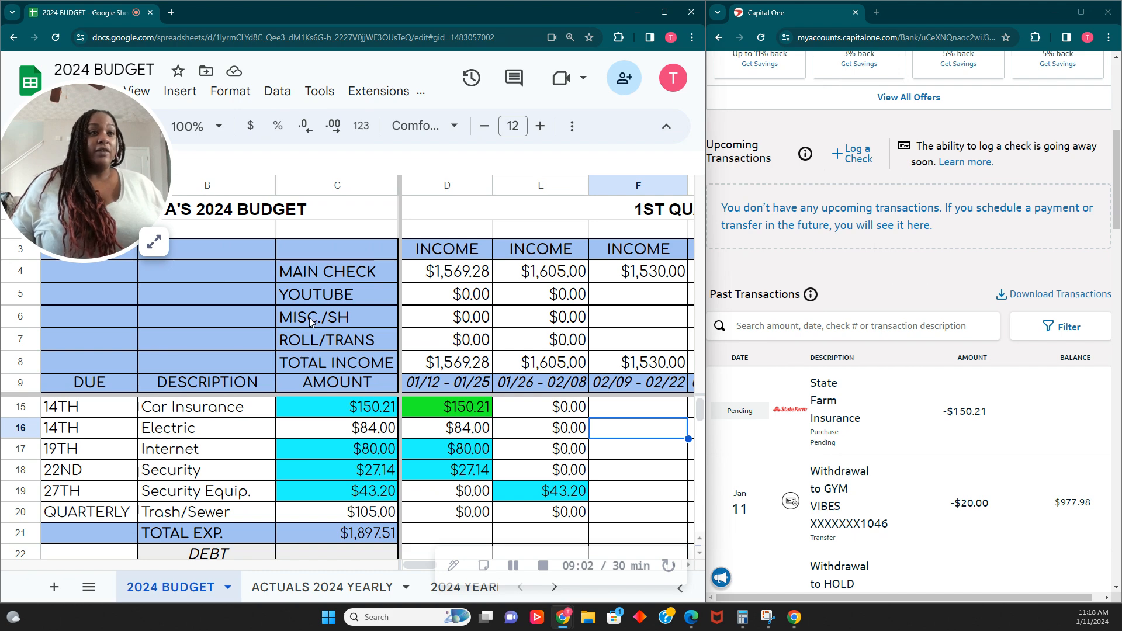
{"action": "left_click", "coordinate": [154, 242]}
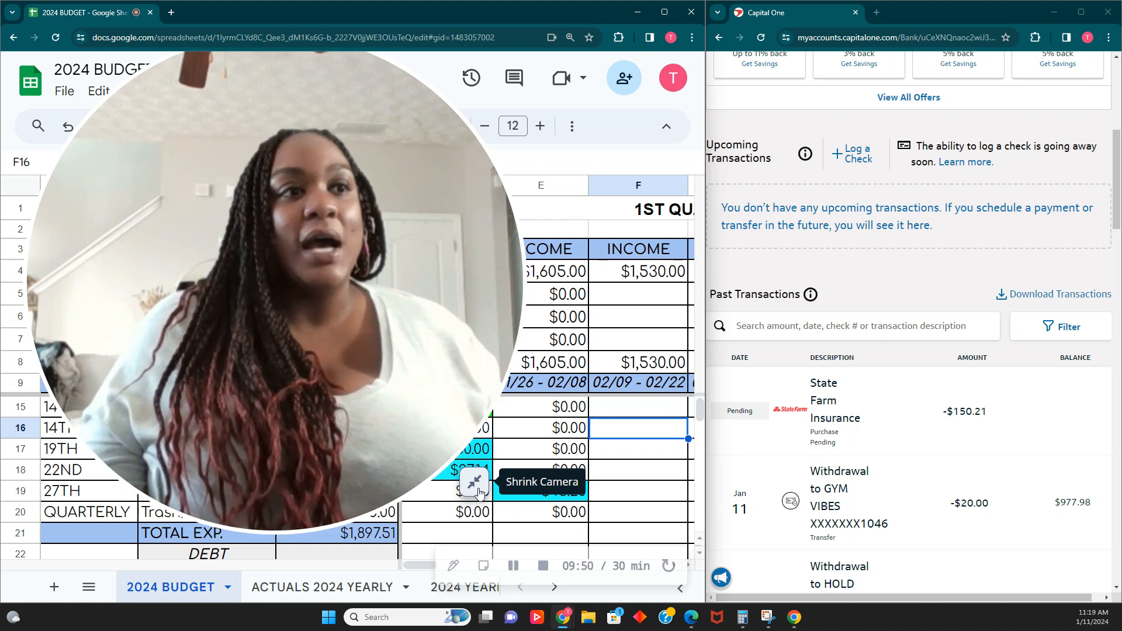
{"action": "left_click", "coordinate": [476, 487]}
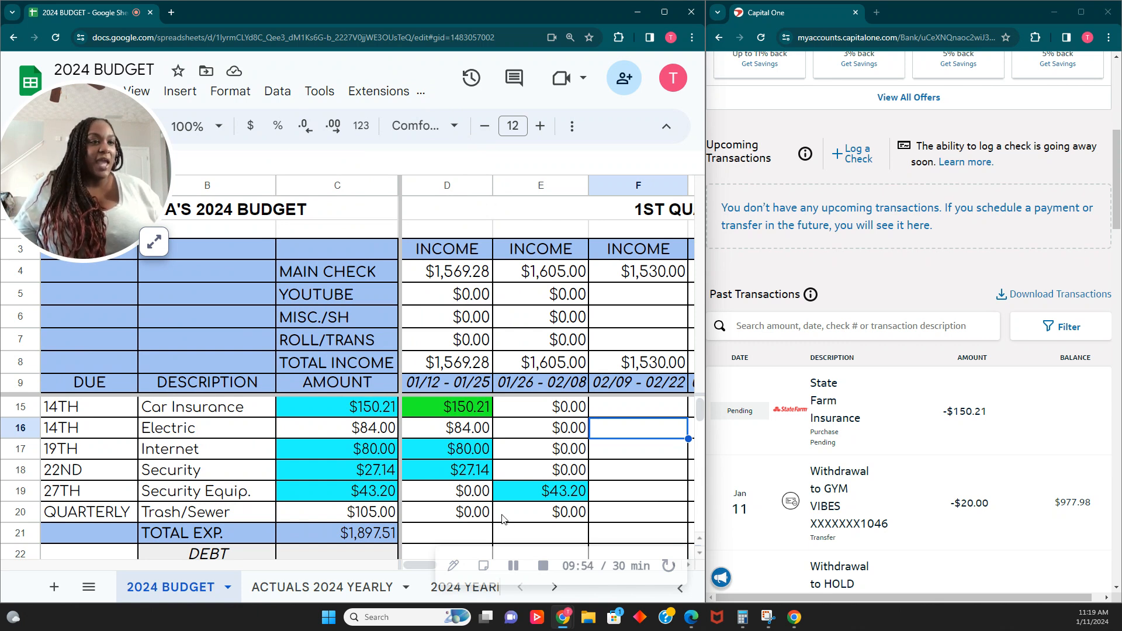
{"action": "right_click", "coordinate": [372, 437]}
{"action": "scroll", "coordinate": [456, 514], "scroll_direction": "down", "scroll_amount": 2}
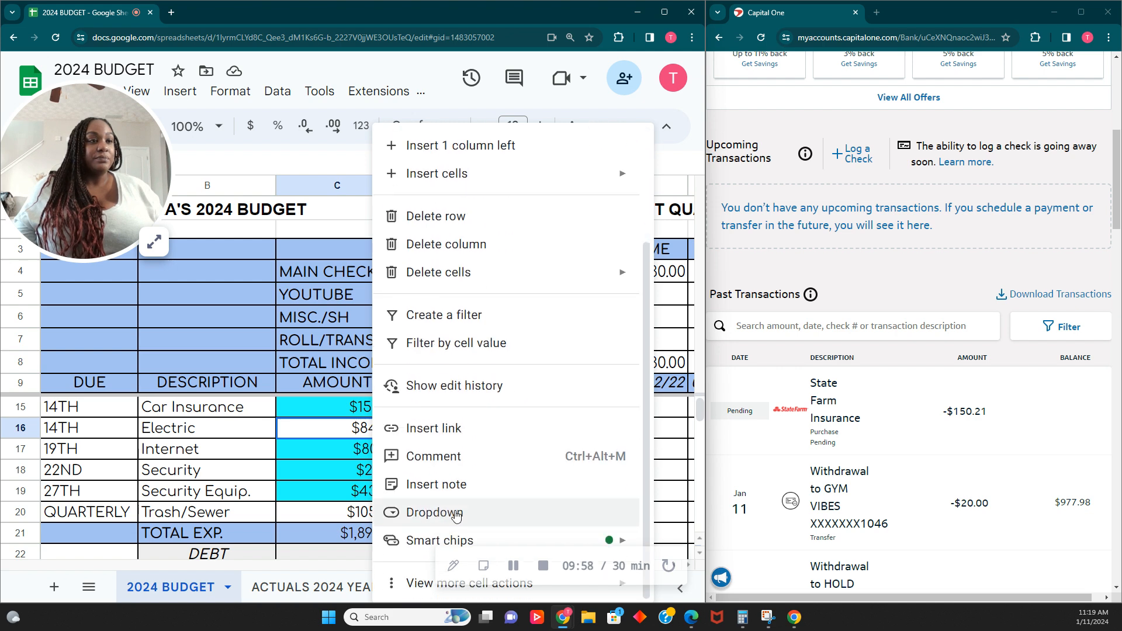
{"action": "left_click", "coordinate": [458, 486]}
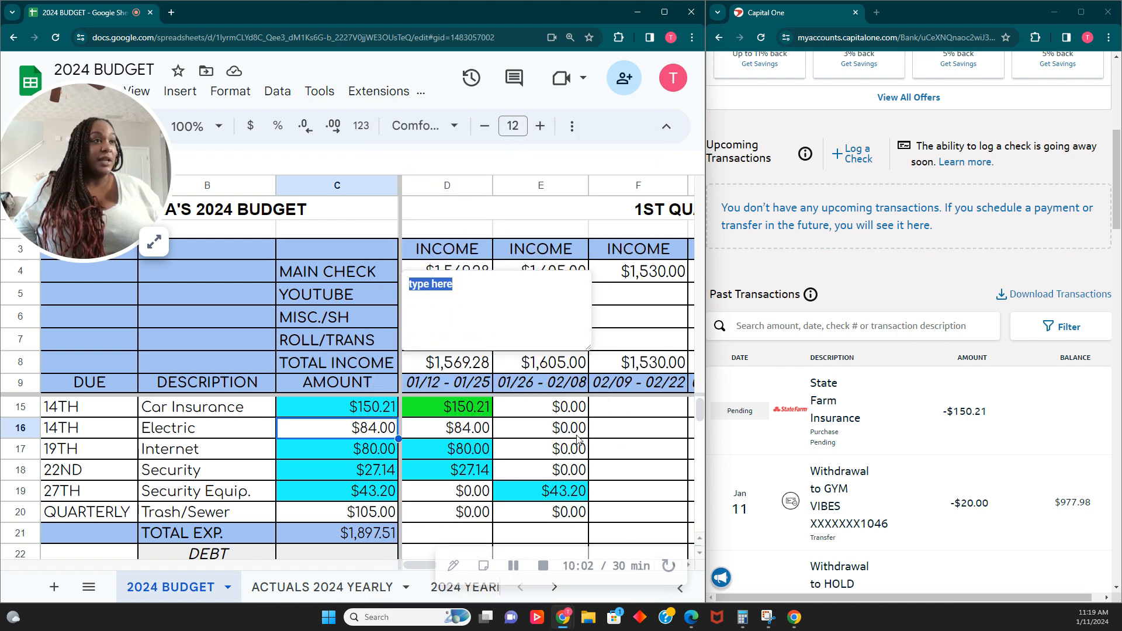
- Enter $95.00 as the electric amount for the 02/09 – 02/22 pay period
{"action": "left_click", "coordinate": [621, 436]}
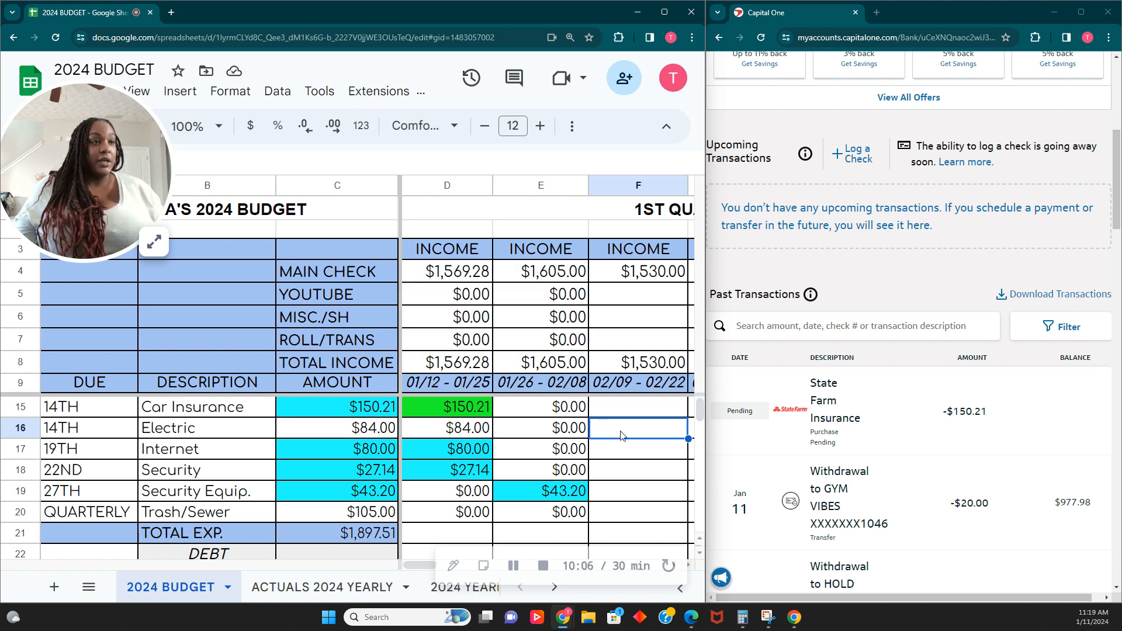
{"action": "type", "text": "95.00"}
{"action": "key", "text": "Tab"}
- Add a note to that electric cell reading "BILL GOING UP TO 95.00 BOOOO :("
{"action": "right_click", "coordinate": [583, 435]}
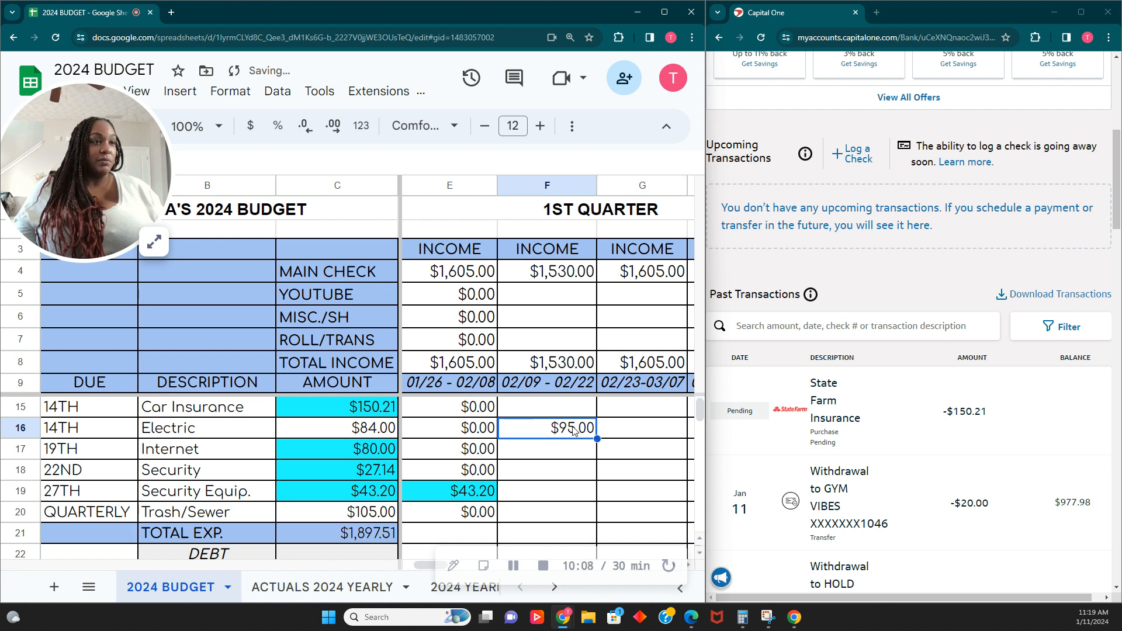
{"action": "left_click", "coordinate": [630, 496]}
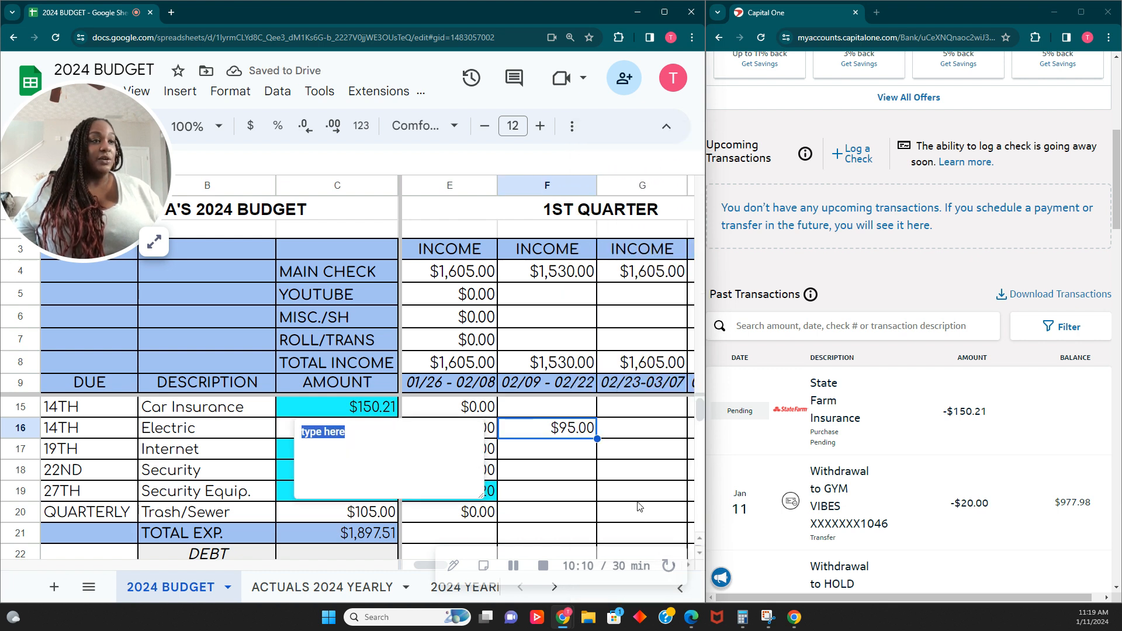
{"action": "type", "text": "bill"}
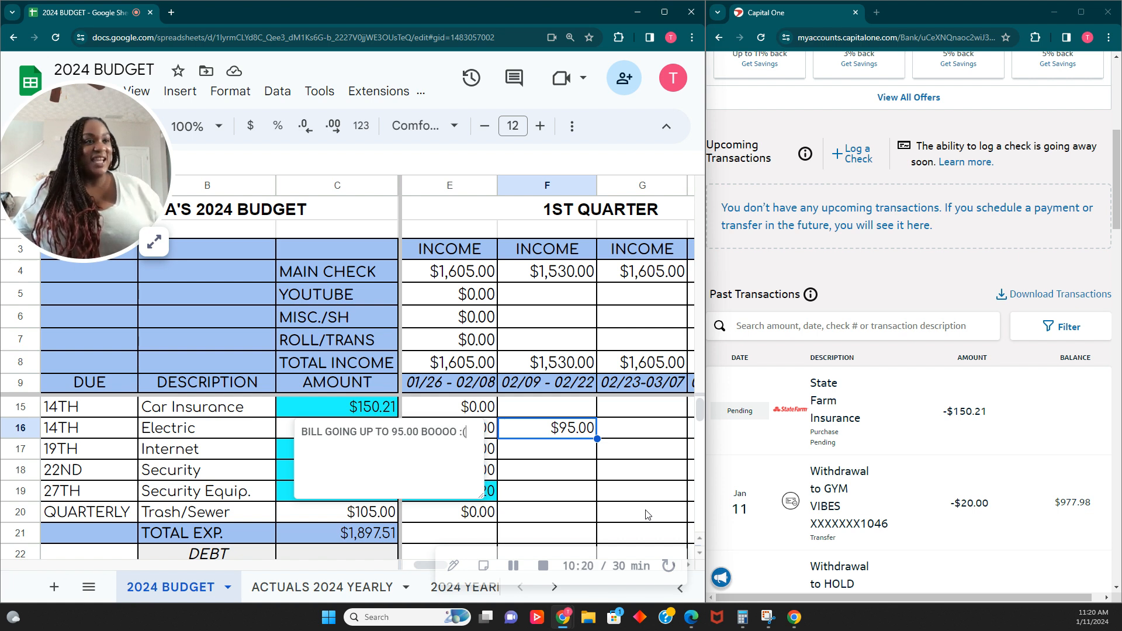
{"action": "left_click", "coordinate": [675, 467]}
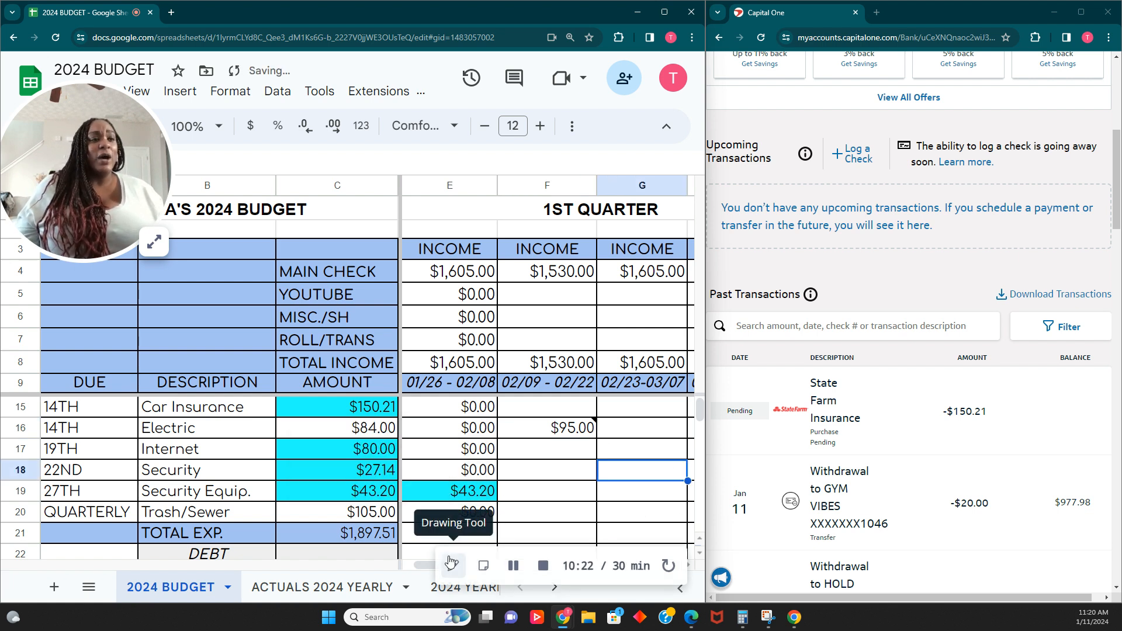
- Set the Electric budget amount in the AMOUNT column to 95
{"action": "scroll", "coordinate": [416, 564], "scroll_direction": "left", "scroll_amount": 2}
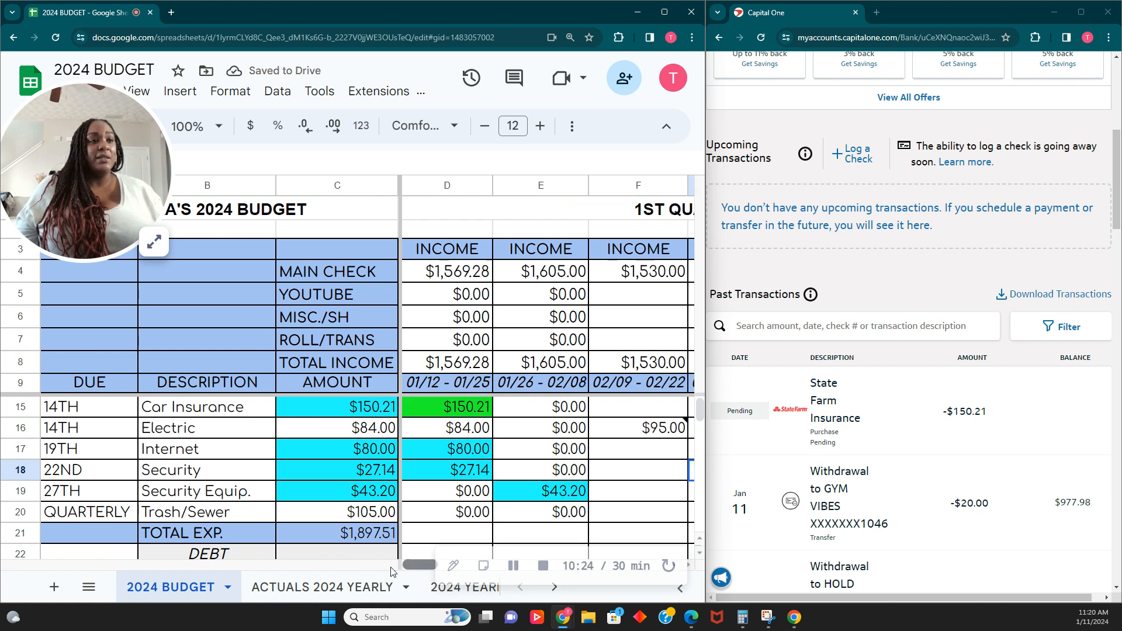
{"action": "left_click", "coordinate": [364, 428]}
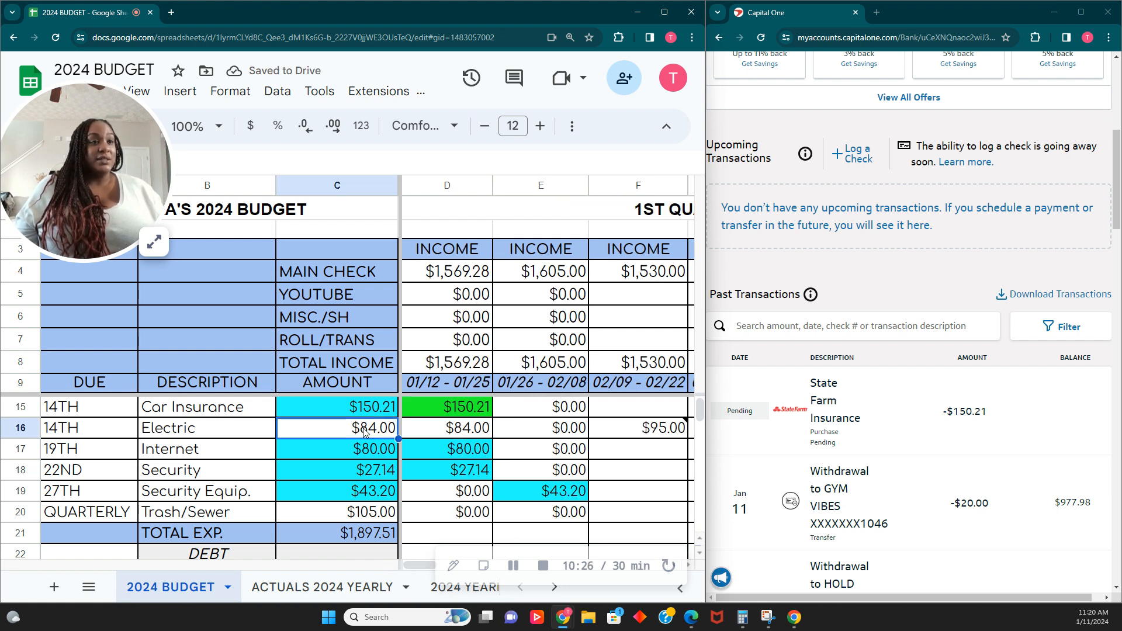
{"action": "type", "text": "95."}
{"action": "key", "text": "Tab"}
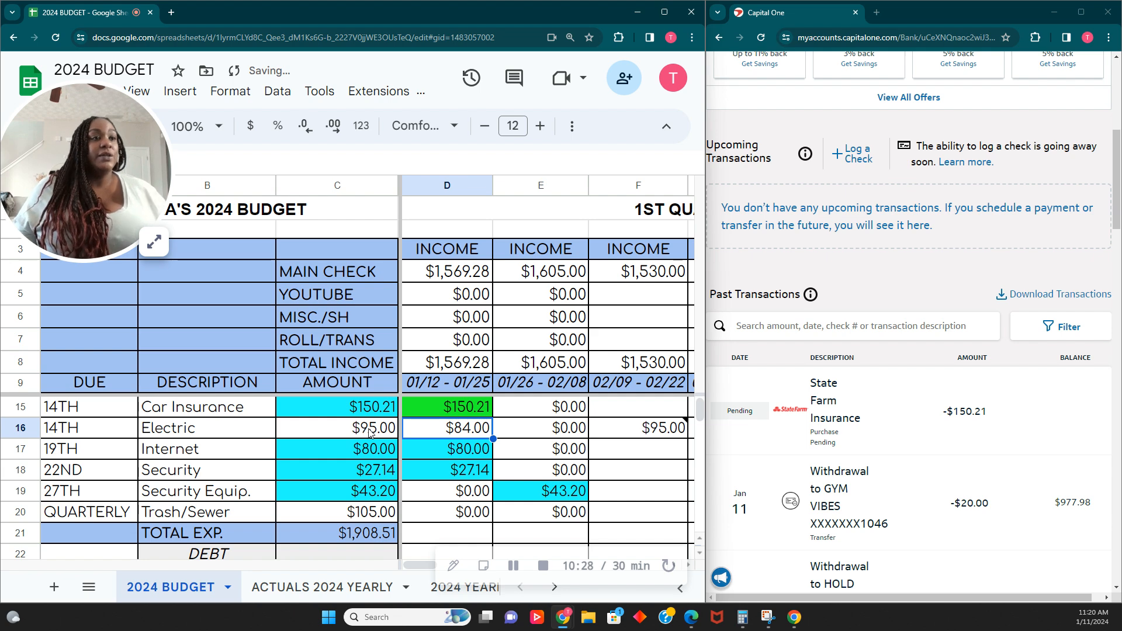
- Reload the bank account page and review its pending transactions
{"action": "scroll", "coordinate": [905, 81], "scroll_direction": "up", "scroll_amount": 6}
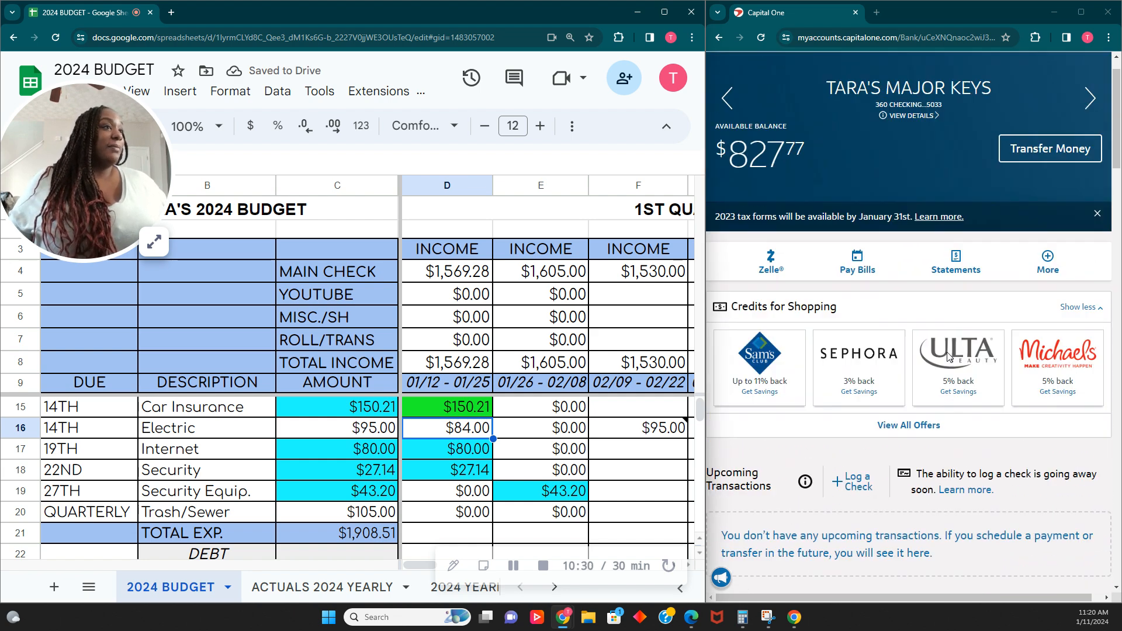
{"action": "left_click", "coordinate": [905, 45]}
{"action": "key", "text": "Return"}
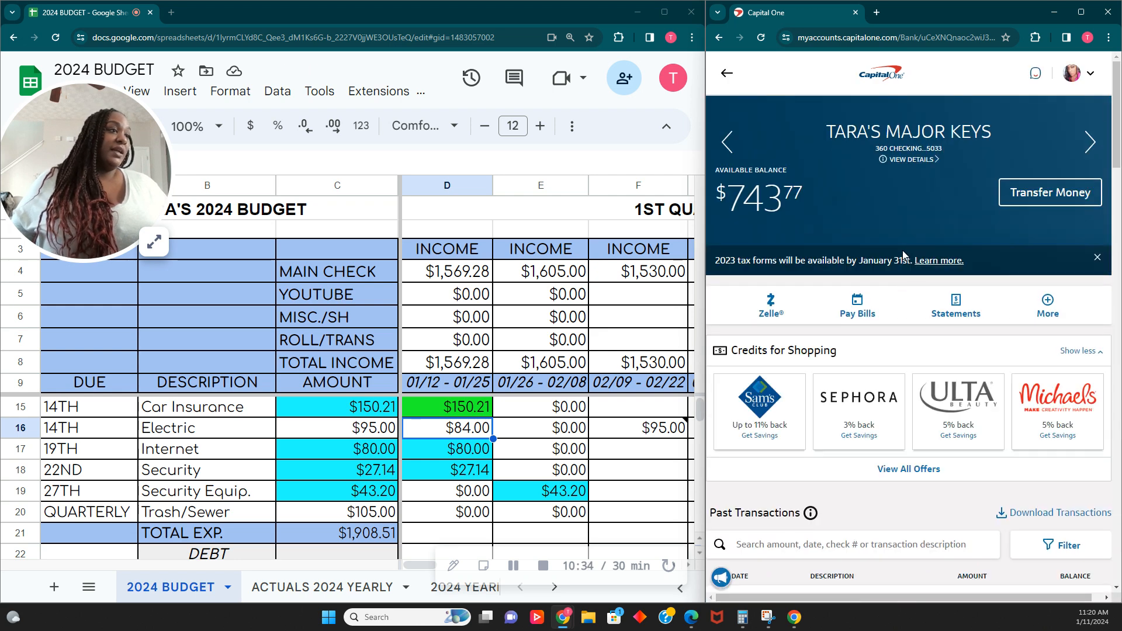
{"action": "scroll", "coordinate": [900, 424], "scroll_direction": "down", "scroll_amount": 5}
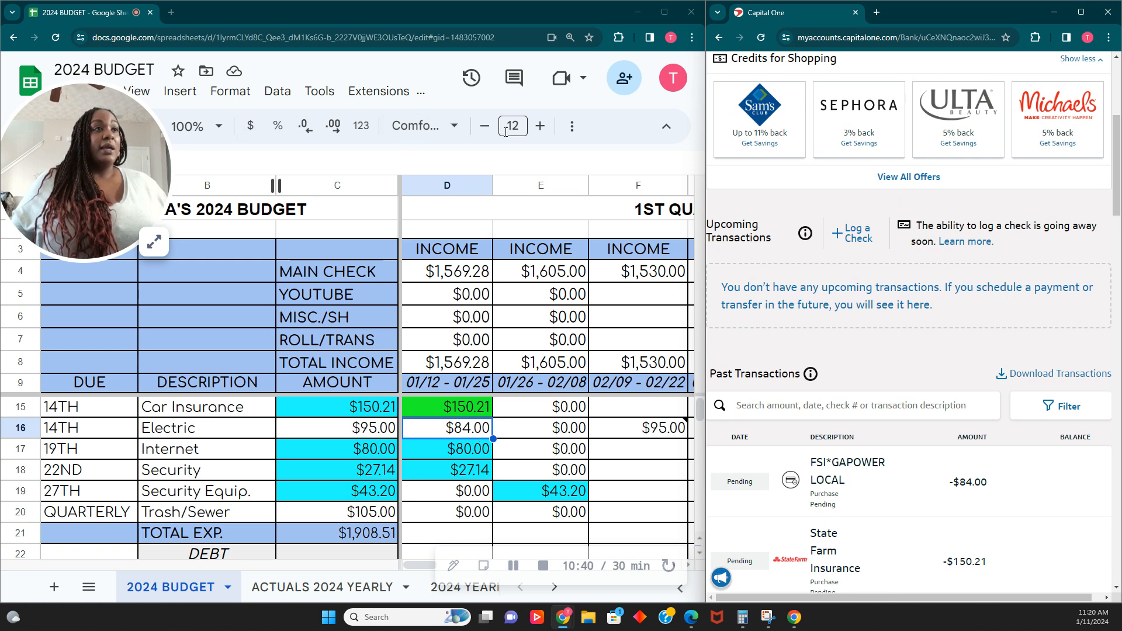
- Fill the first pay period's electric cell with green to mark it as paid
{"action": "left_click", "coordinate": [572, 127]}
{"action": "left_click", "coordinate": [179, 159]}
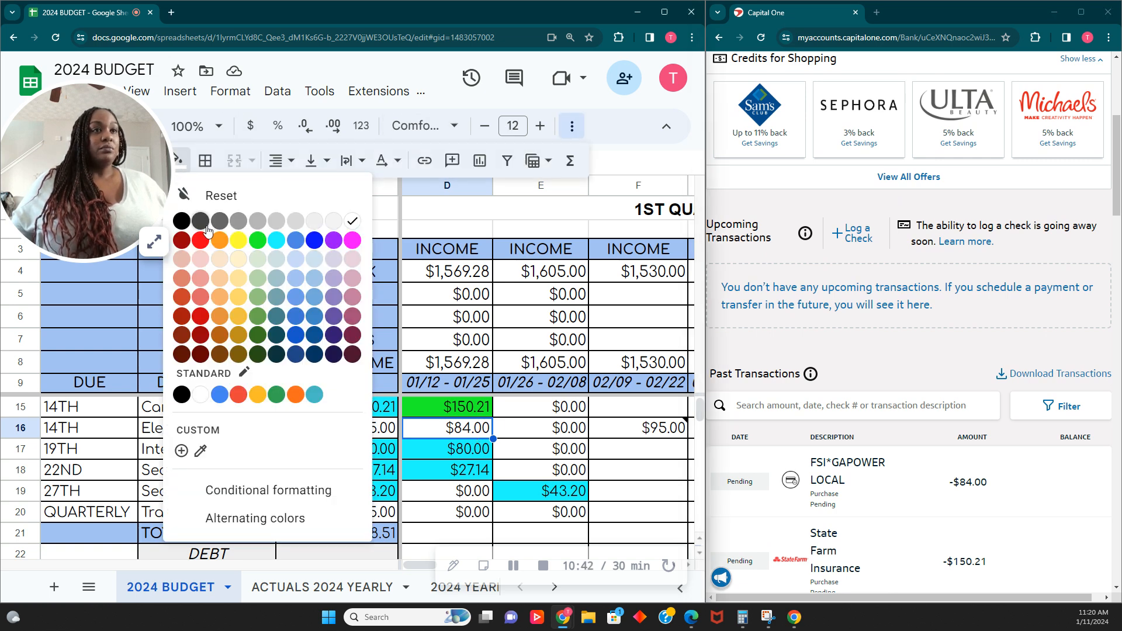
{"action": "left_click", "coordinate": [257, 240]}
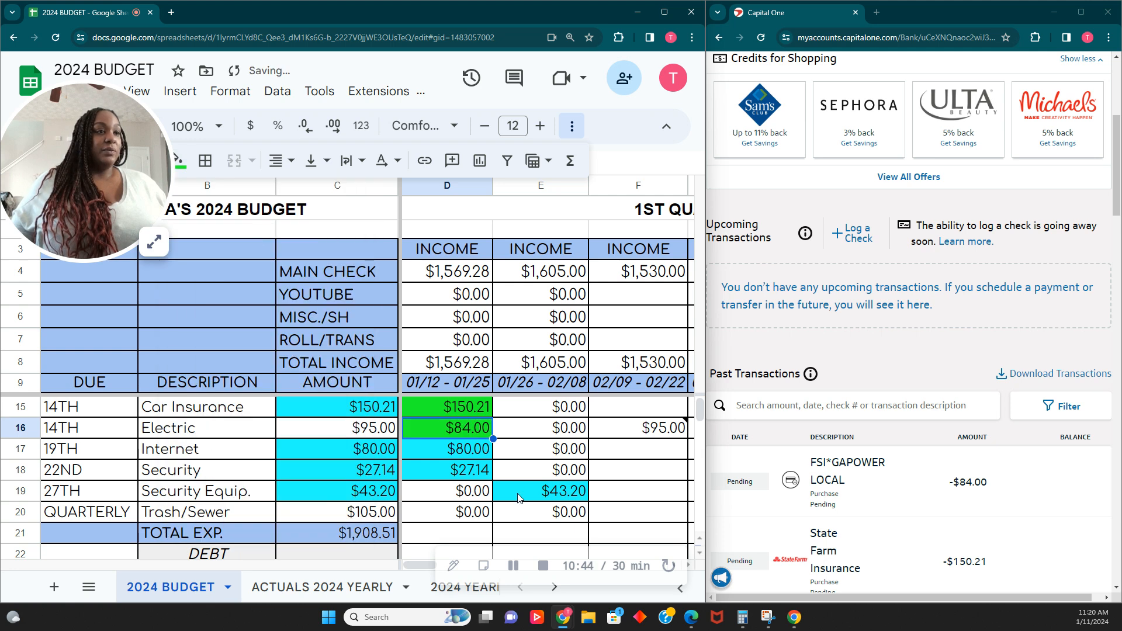
- Step through the first pay period's remaining expense and debt cells to check what is still unpaid
{"action": "left_click", "coordinate": [469, 455]}
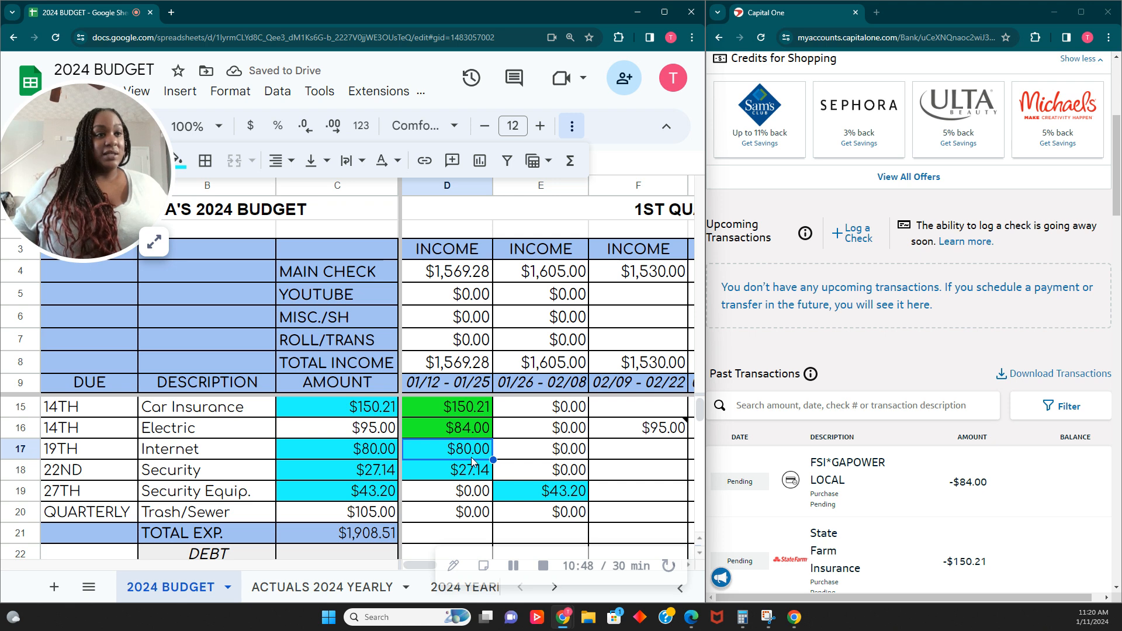
{"action": "left_click", "coordinate": [476, 478]}
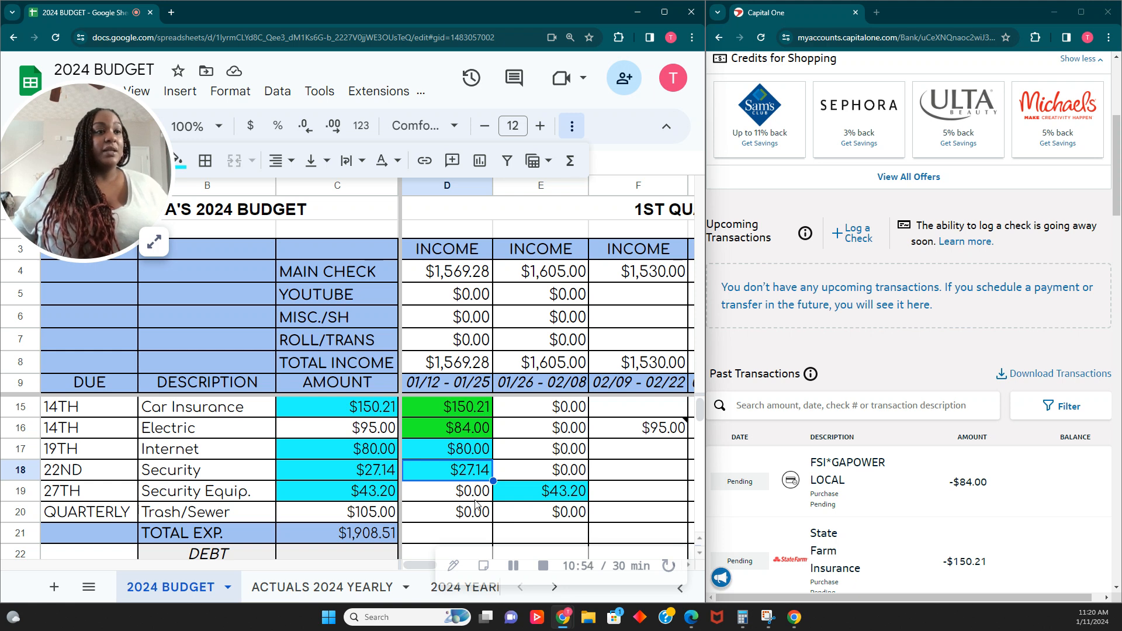
{"action": "left_click", "coordinate": [562, 495]}
{"action": "left_click", "coordinate": [483, 516]}
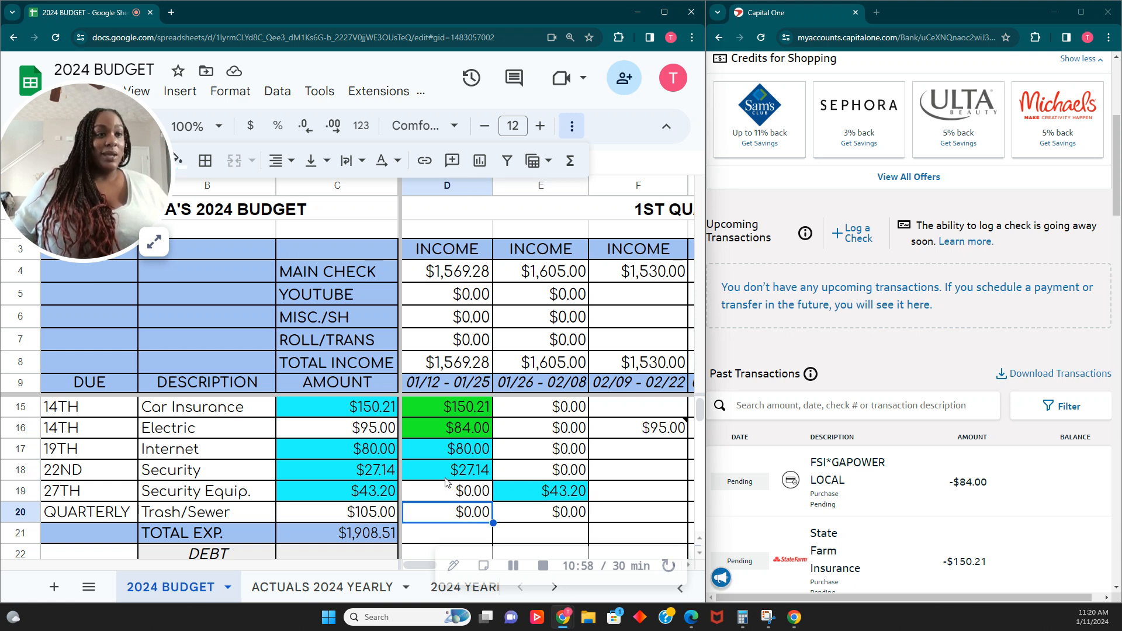
{"action": "scroll", "coordinate": [445, 481], "scroll_direction": "down", "scroll_amount": 3}
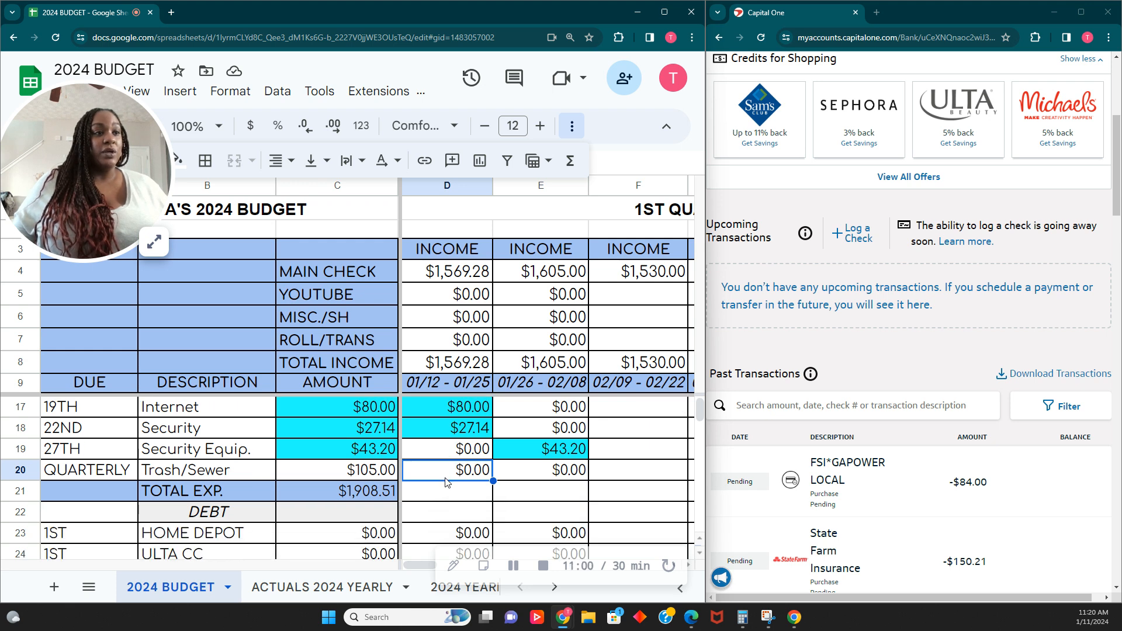
{"action": "scroll", "coordinate": [445, 480], "scroll_direction": "down", "scroll_amount": 1}
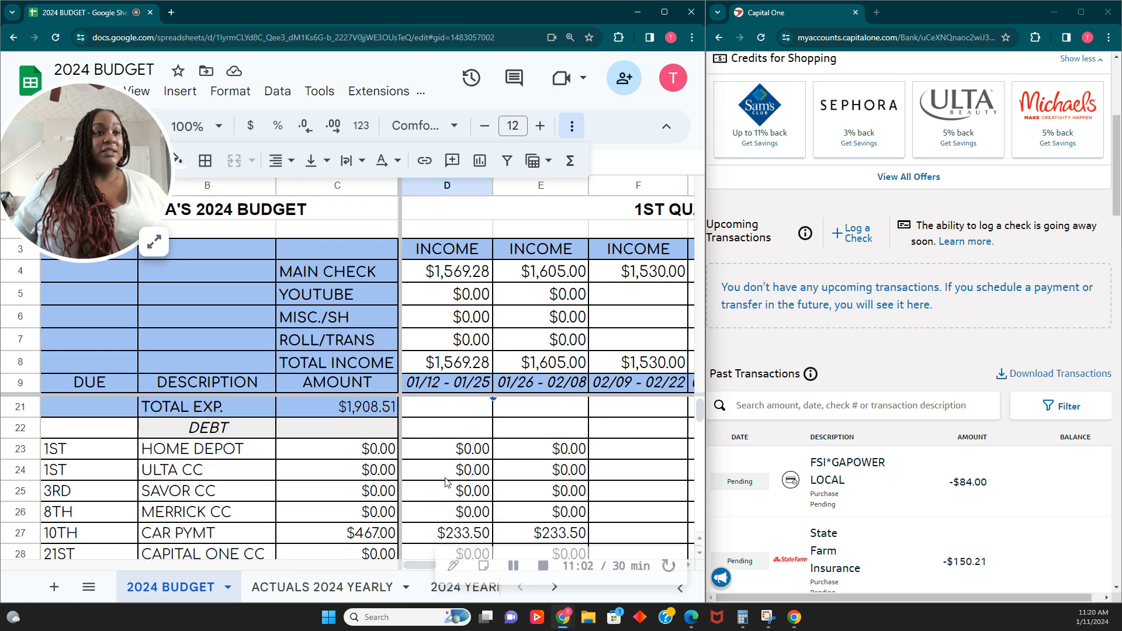
{"action": "left_click", "coordinate": [465, 436]}
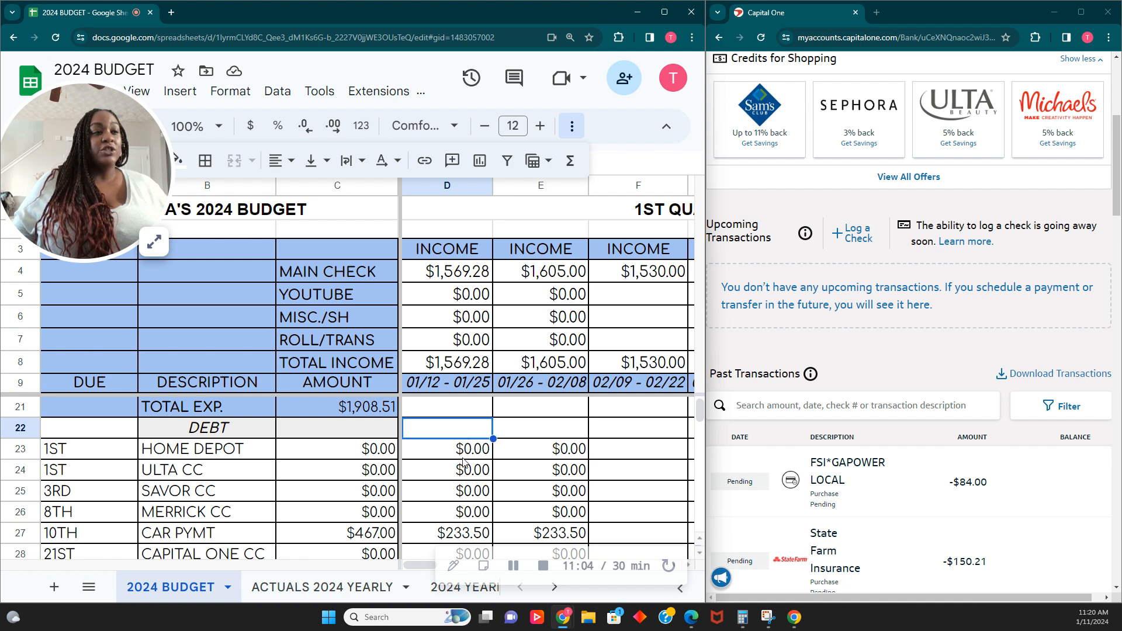
{"action": "left_click", "coordinate": [464, 458]}
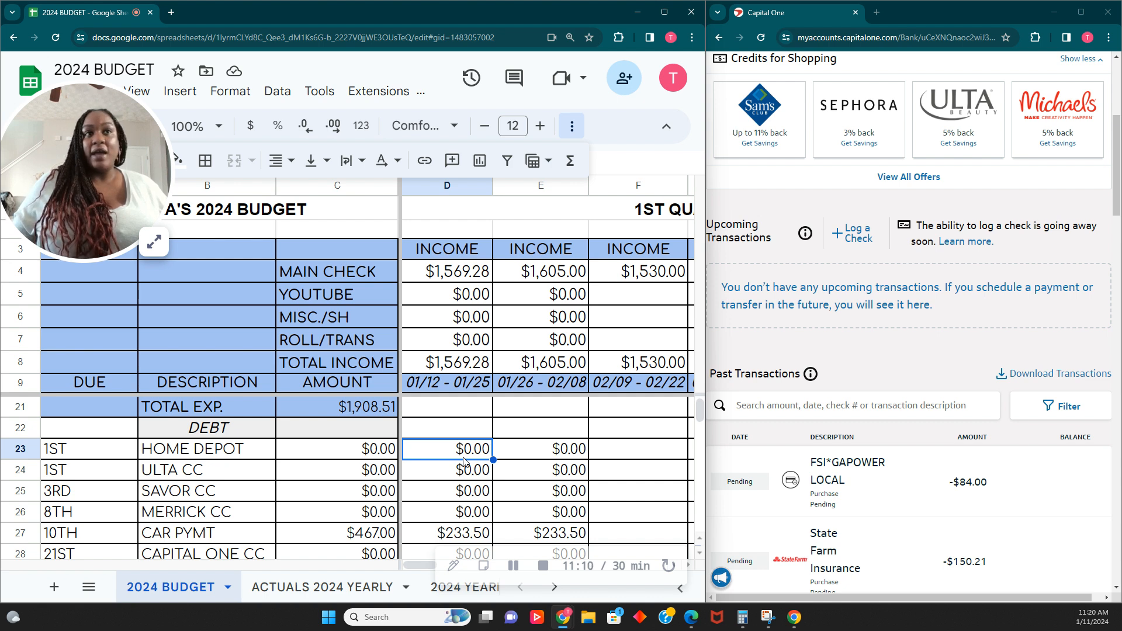
{"action": "left_click", "coordinate": [464, 461]}
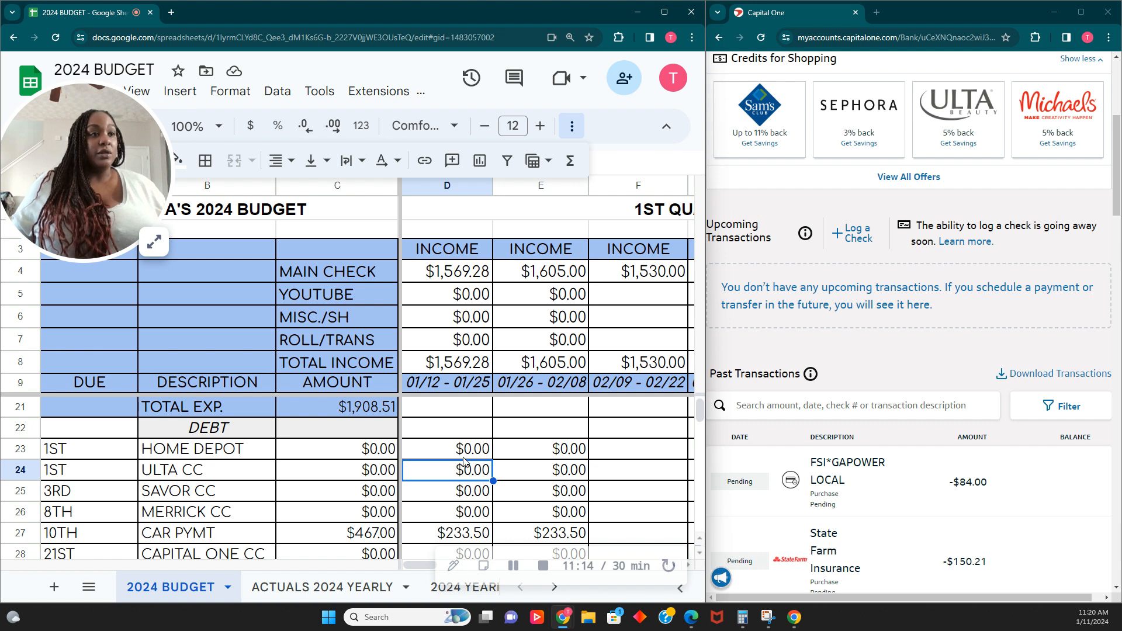
{"action": "key", "text": "Down"}
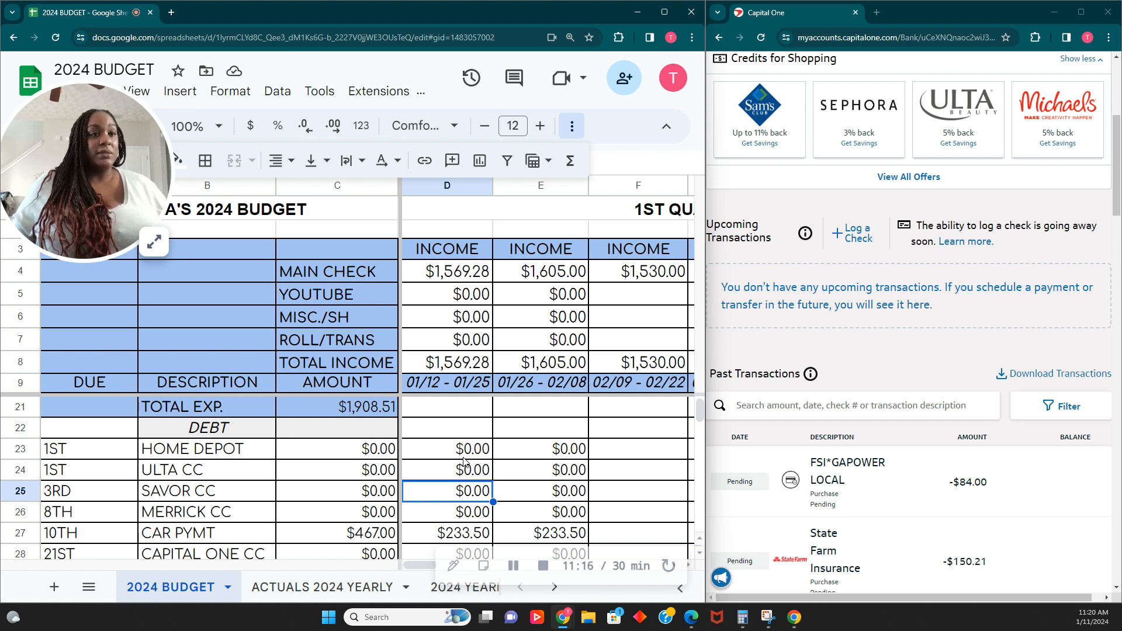
{"action": "key", "text": "Down"}
{"action": "key", "text": "Up"}
{"action": "key", "text": "Up"}
{"action": "key", "text": "Up"}
{"action": "key", "text": "Down"}
{"action": "key", "text": "Down"}
{"action": "key", "text": "Down"}
{"action": "key", "text": "Down"}
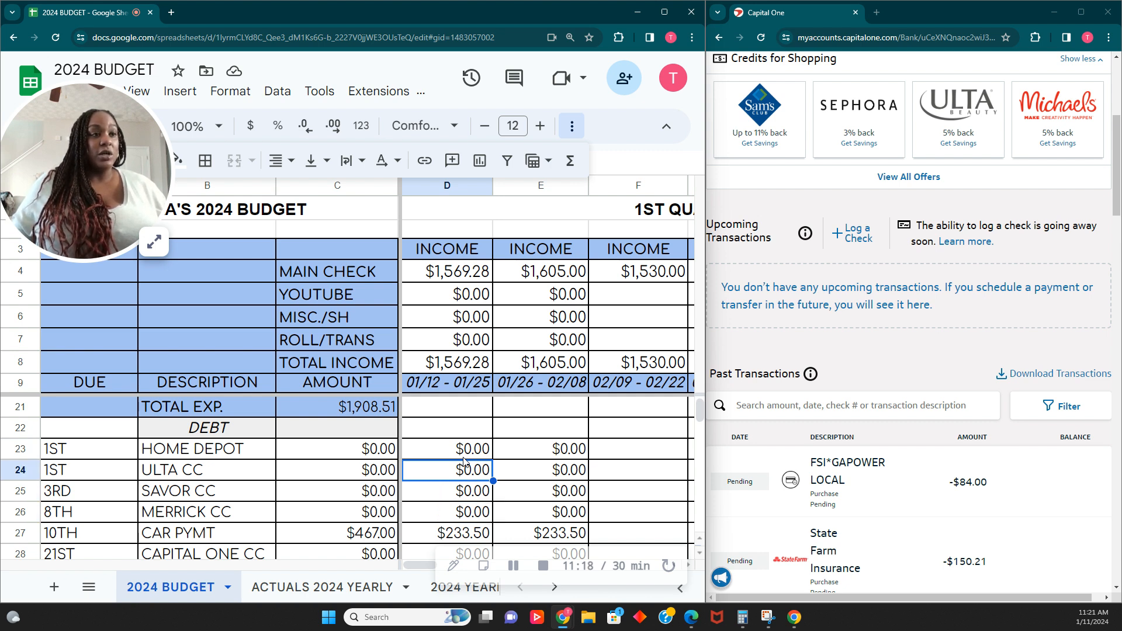
{"action": "scroll", "coordinate": [505, 471], "scroll_direction": "down", "scroll_amount": 1}
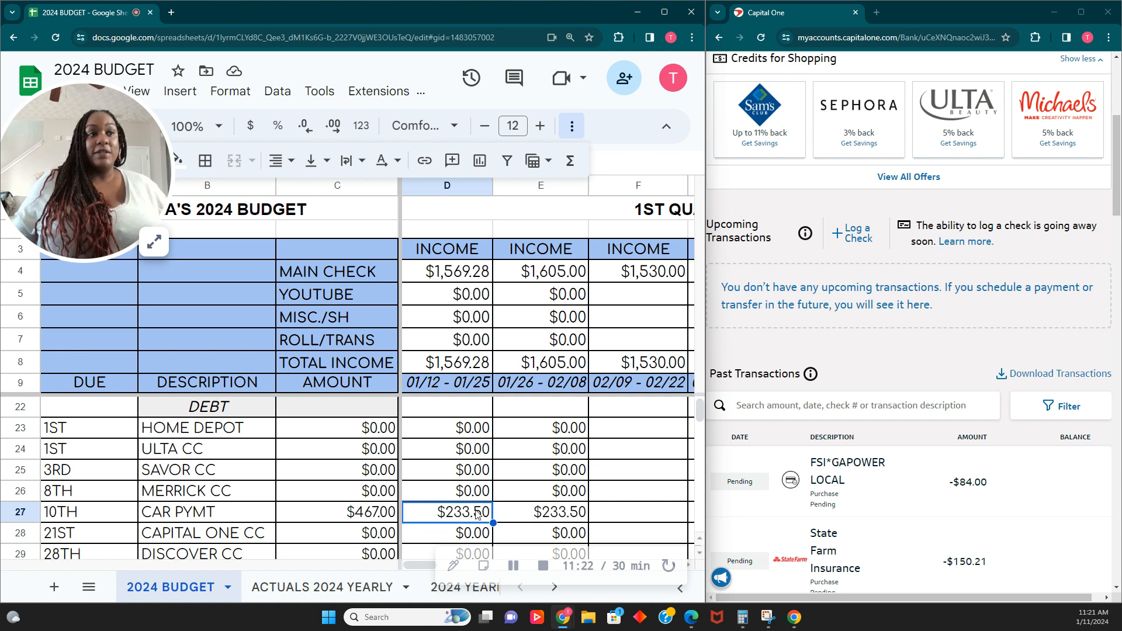
- Fill the first pay period's car payment cell with light orange
{"action": "left_click_drag", "start_coordinate": [542, 513], "coordinate": [490, 518]}
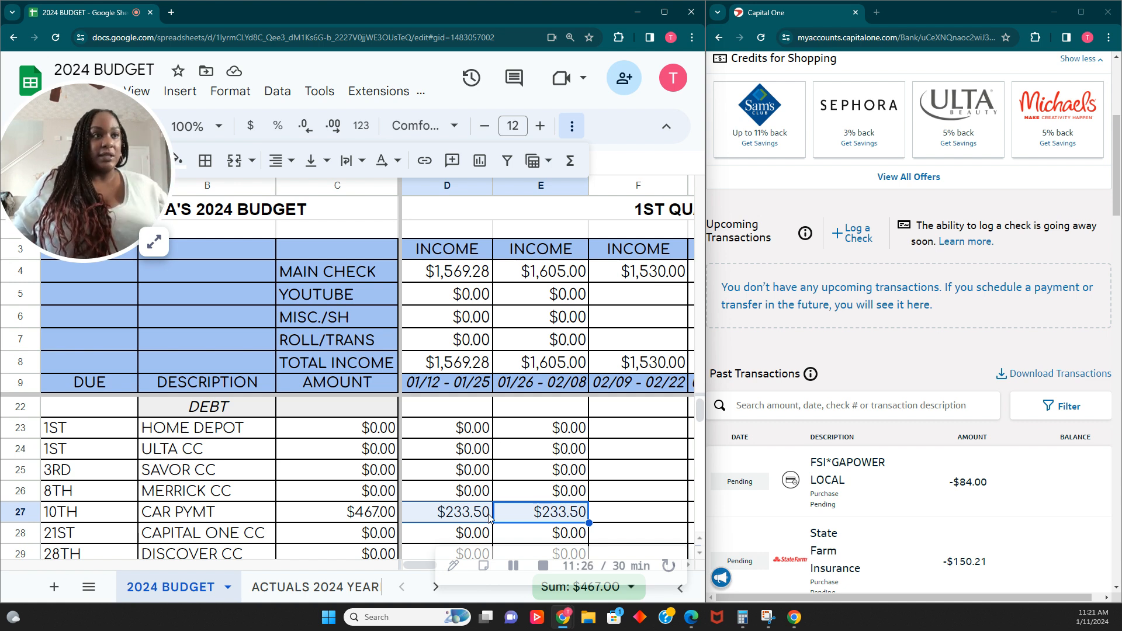
{"action": "left_click", "coordinate": [475, 520]}
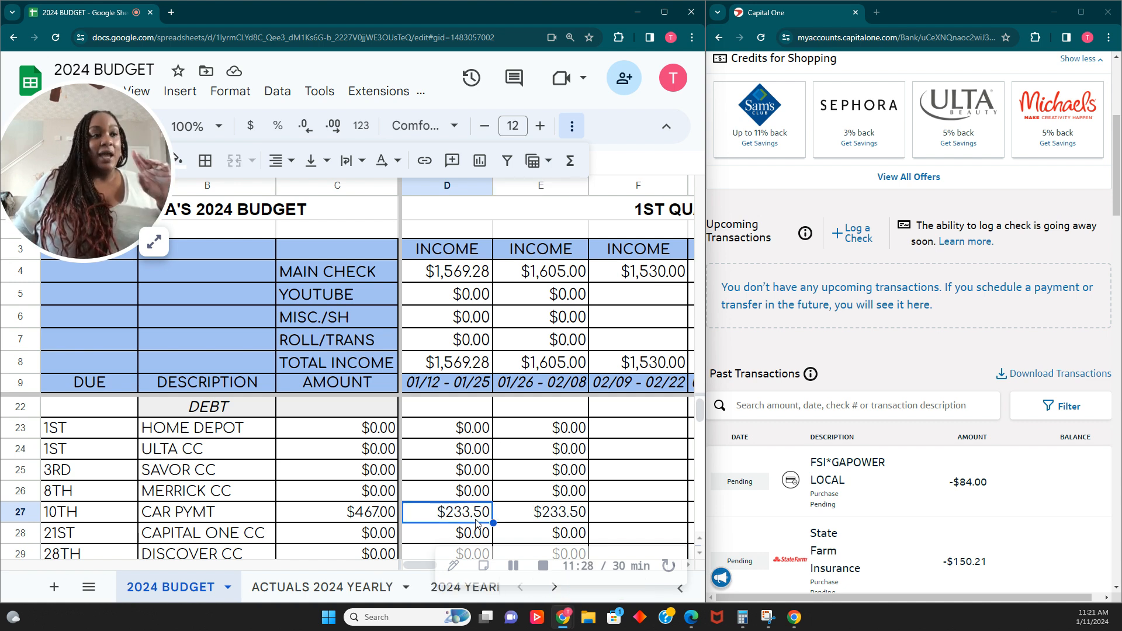
{"action": "left_click", "coordinate": [513, 571]}
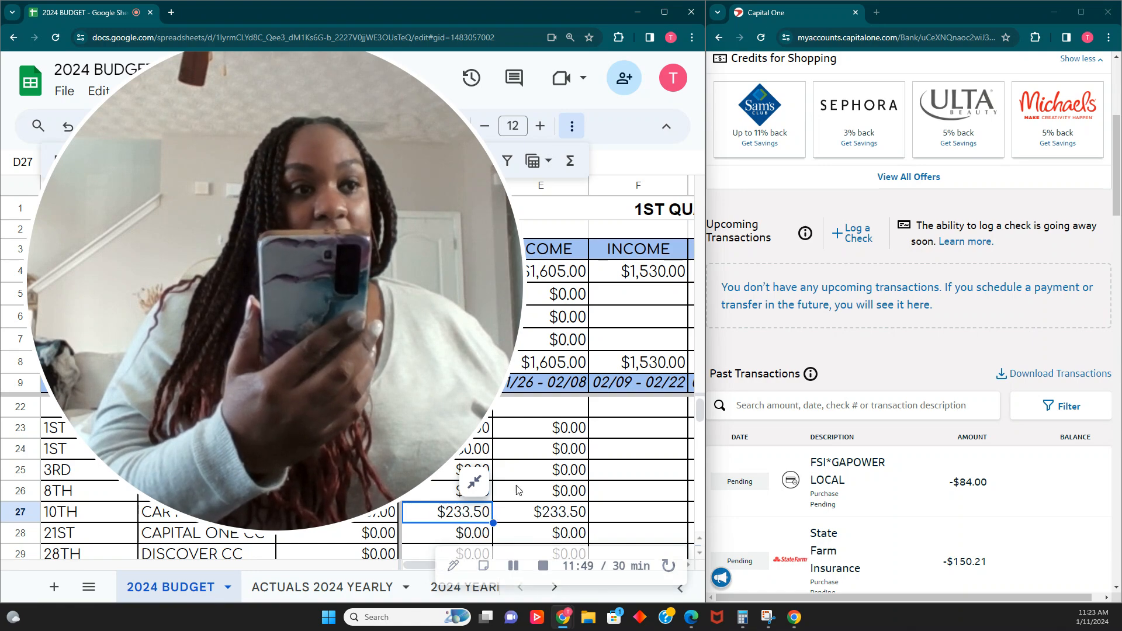
{"action": "left_click", "coordinate": [475, 482]}
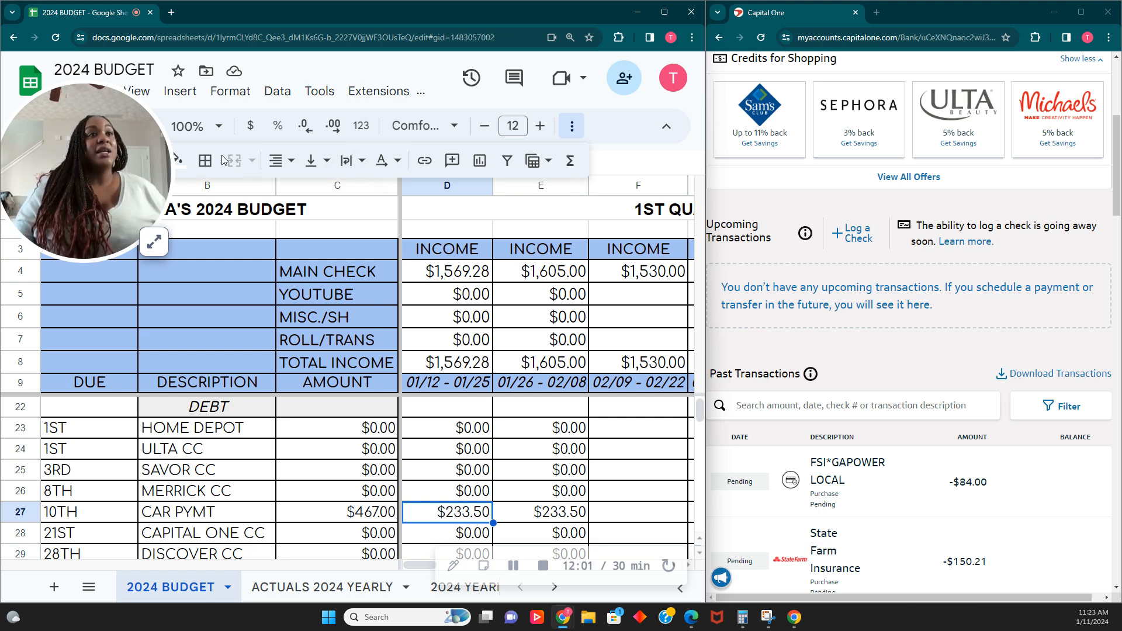
{"action": "left_click", "coordinate": [185, 168]}
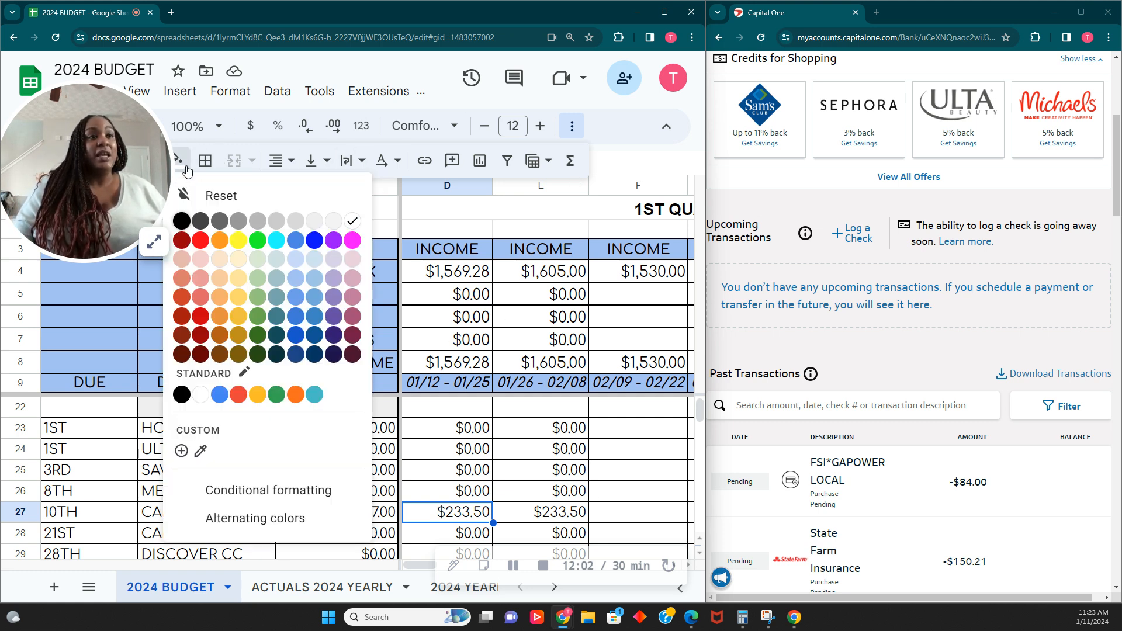
{"action": "left_click", "coordinate": [220, 259]}
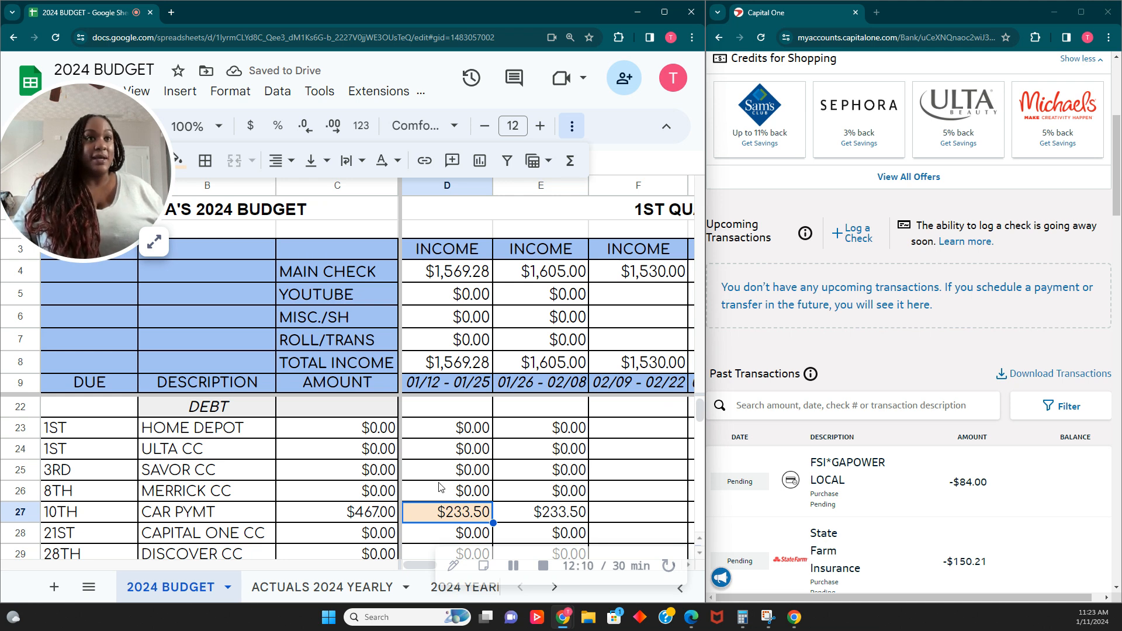
- Enter 0.24 as the first pay period's Discover CC amount
{"action": "scroll", "coordinate": [443, 486], "scroll_direction": "down", "scroll_amount": 3}
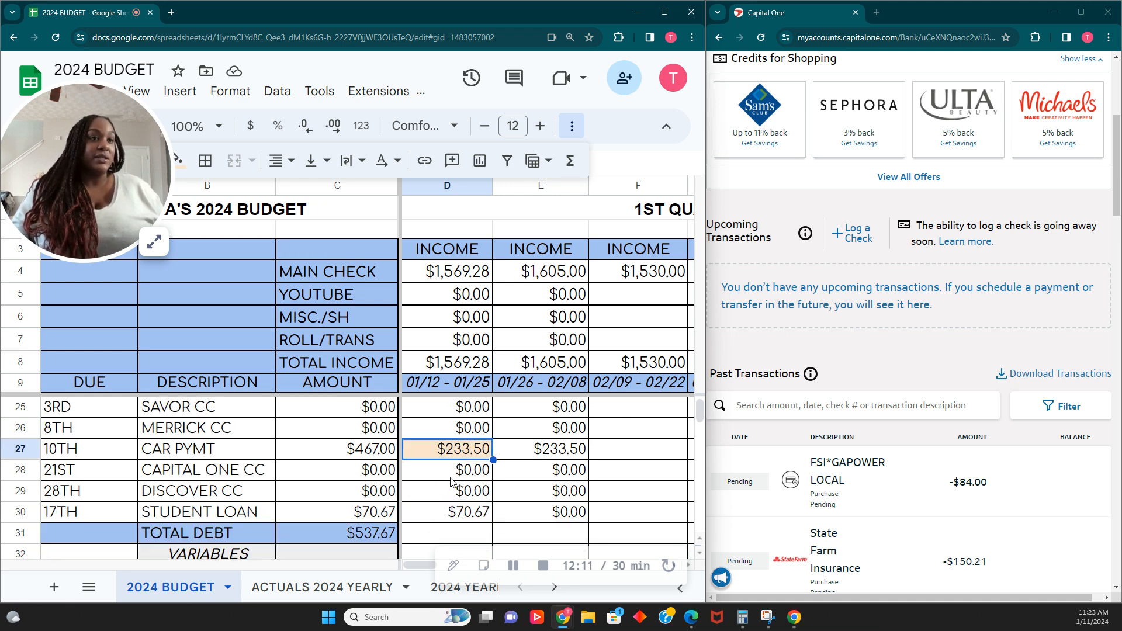
{"action": "left_click", "coordinate": [454, 480]}
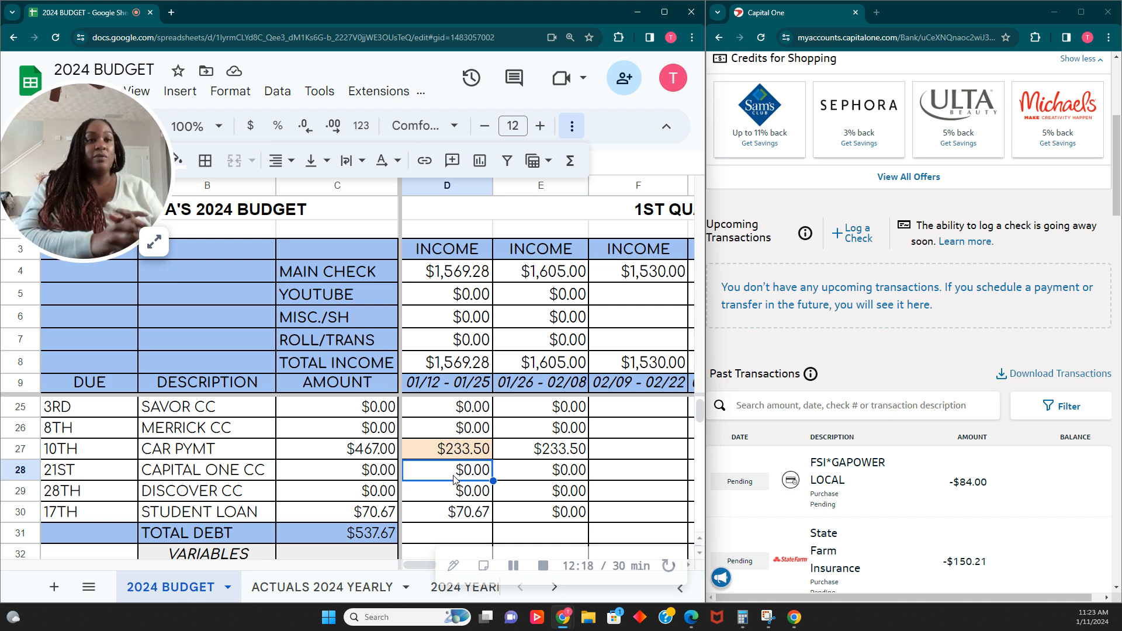
{"action": "left_click", "coordinate": [482, 502]}
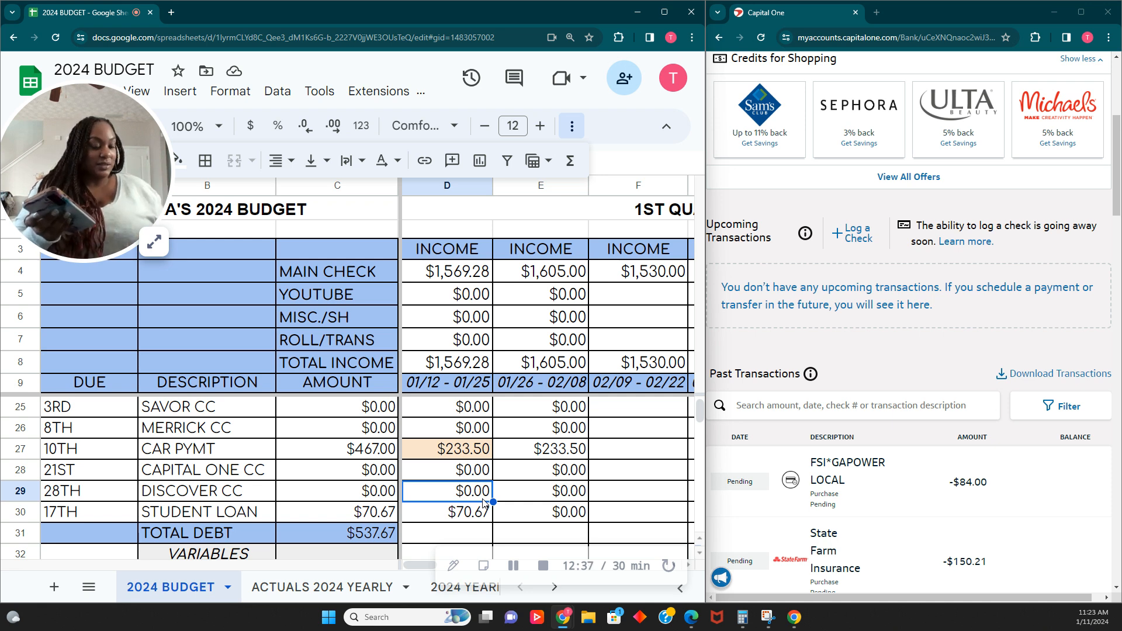
{"action": "type", "text": ".24"}
{"action": "key", "text": "Tab"}
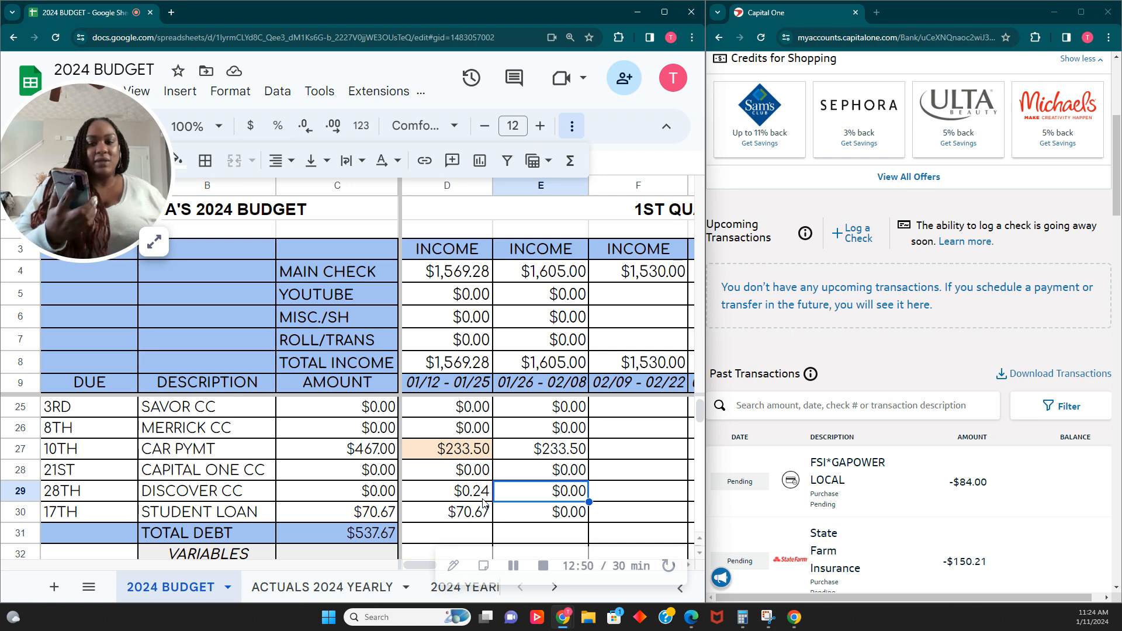
- Fill the first pay period's Discover CC cell with light orange
{"action": "left_click", "coordinate": [146, 245]}
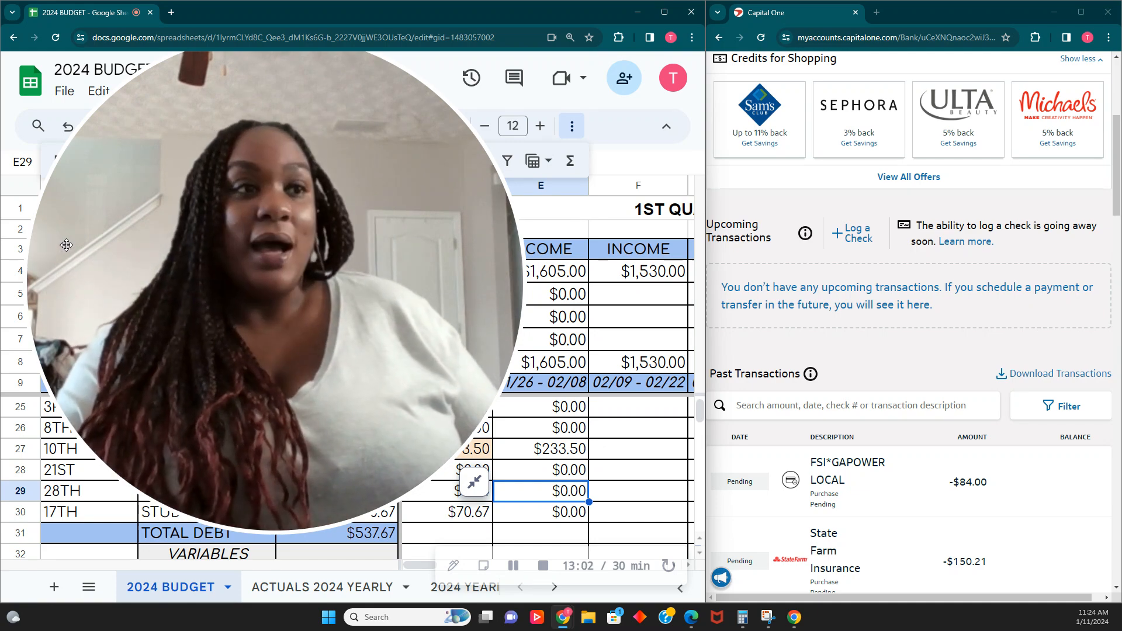
{"action": "left_click", "coordinate": [471, 485]}
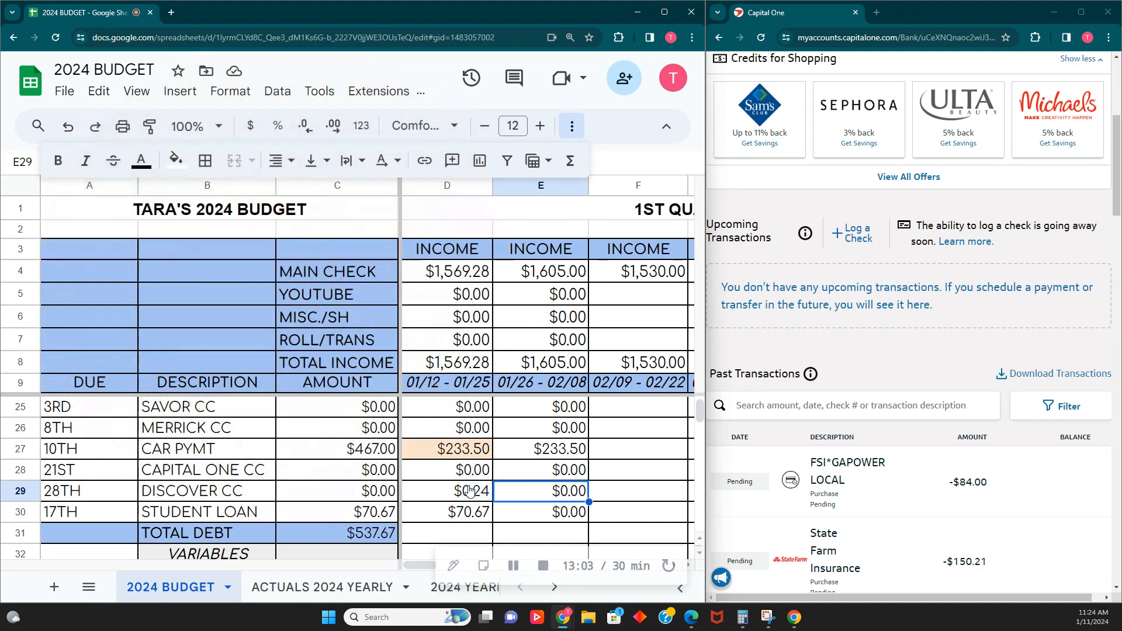
{"action": "left_click", "coordinate": [471, 489]}
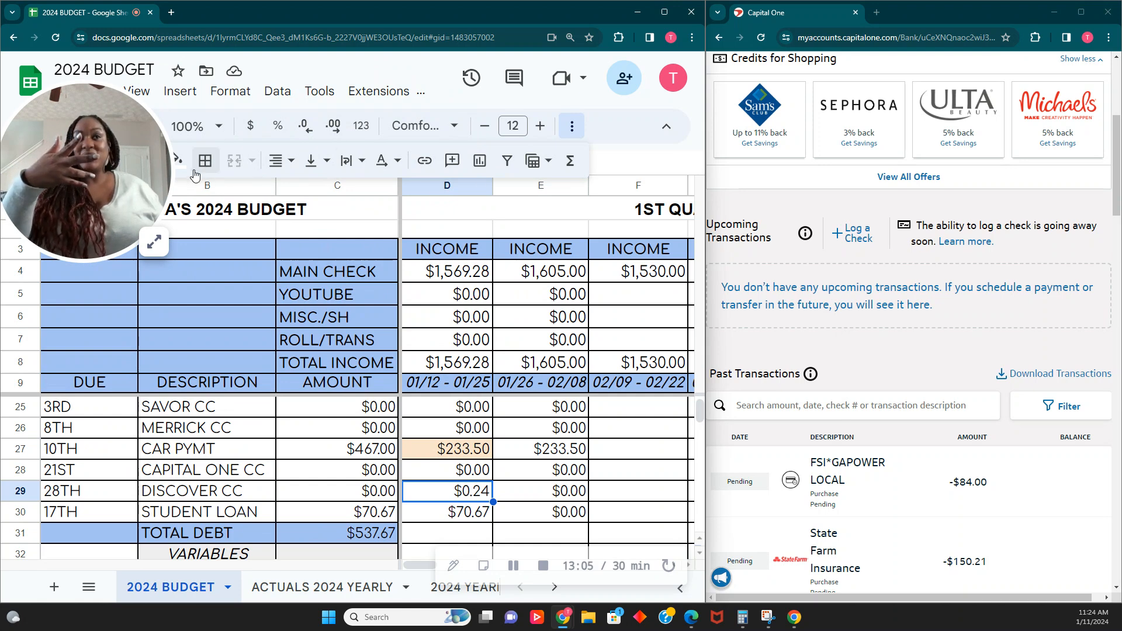
{"action": "left_click", "coordinate": [177, 160]}
{"action": "left_click", "coordinate": [226, 269]}
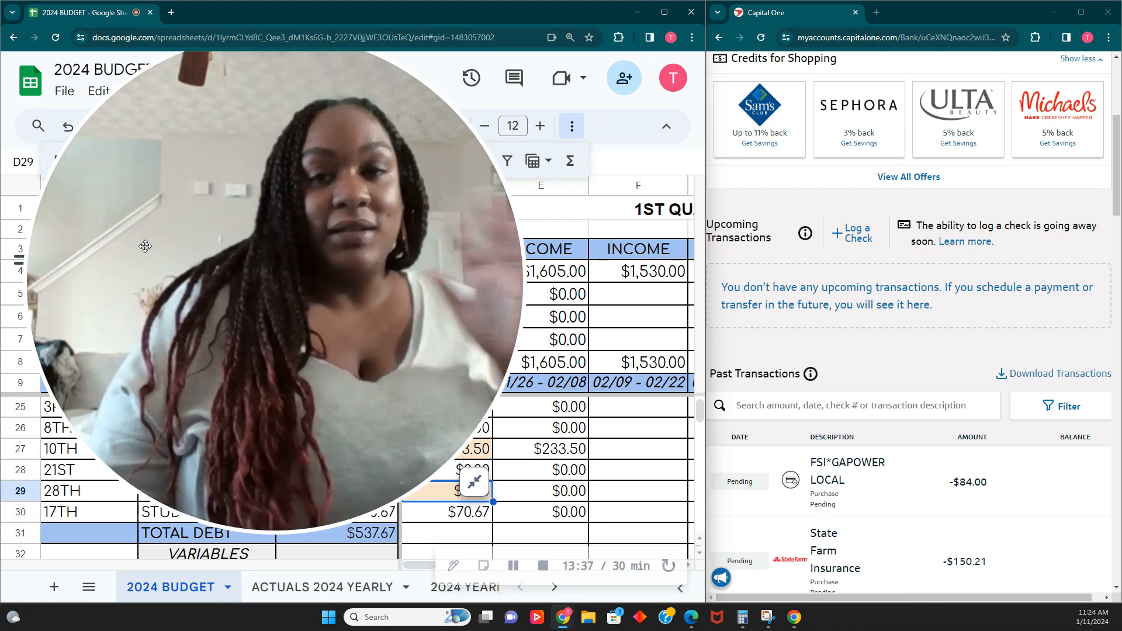
{"action": "left_click", "coordinate": [474, 483]}
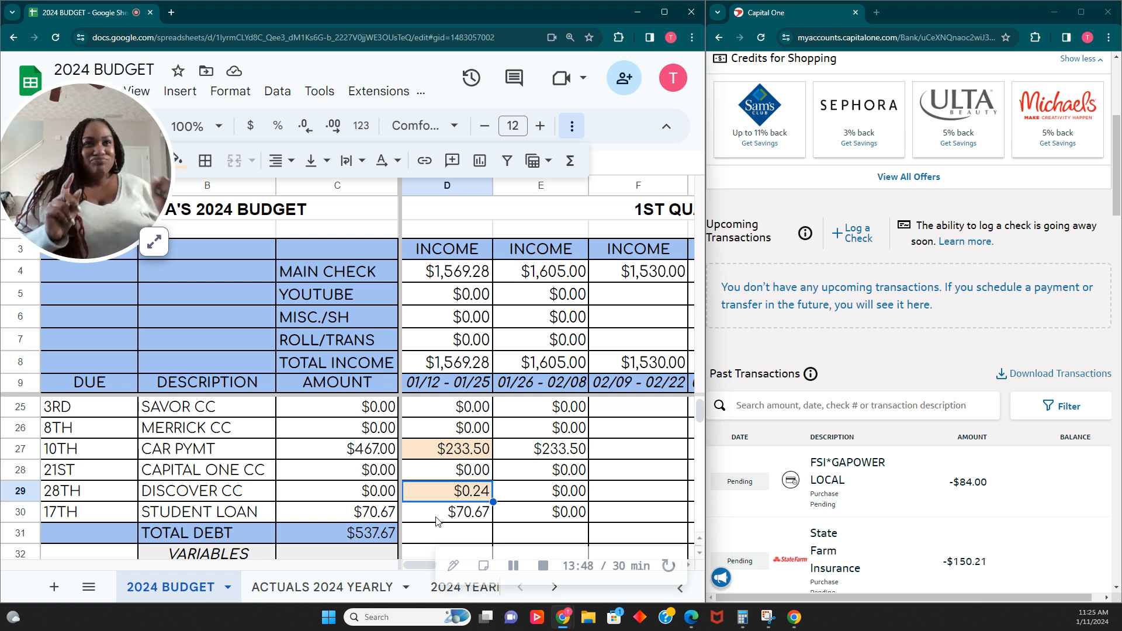
- Fill the first pay period's student loan cell with light orange
{"action": "left_click", "coordinate": [476, 519]}
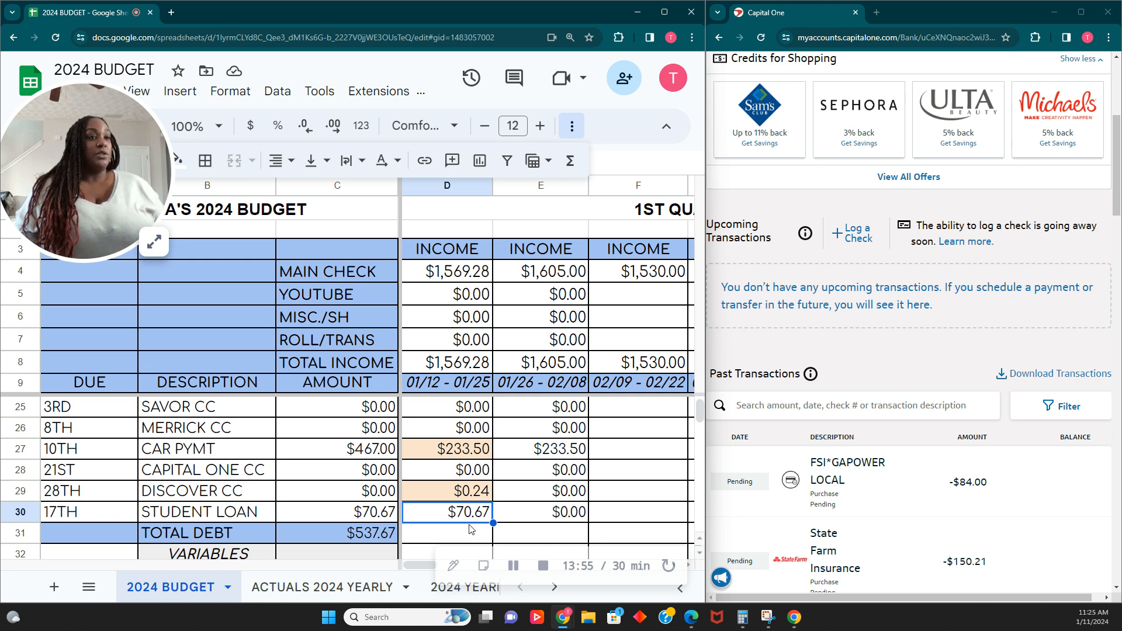
{"action": "scroll", "coordinate": [470, 530], "scroll_direction": "down", "scroll_amount": 1}
{"action": "scroll", "coordinate": [468, 526], "scroll_direction": "down", "scroll_amount": 1}
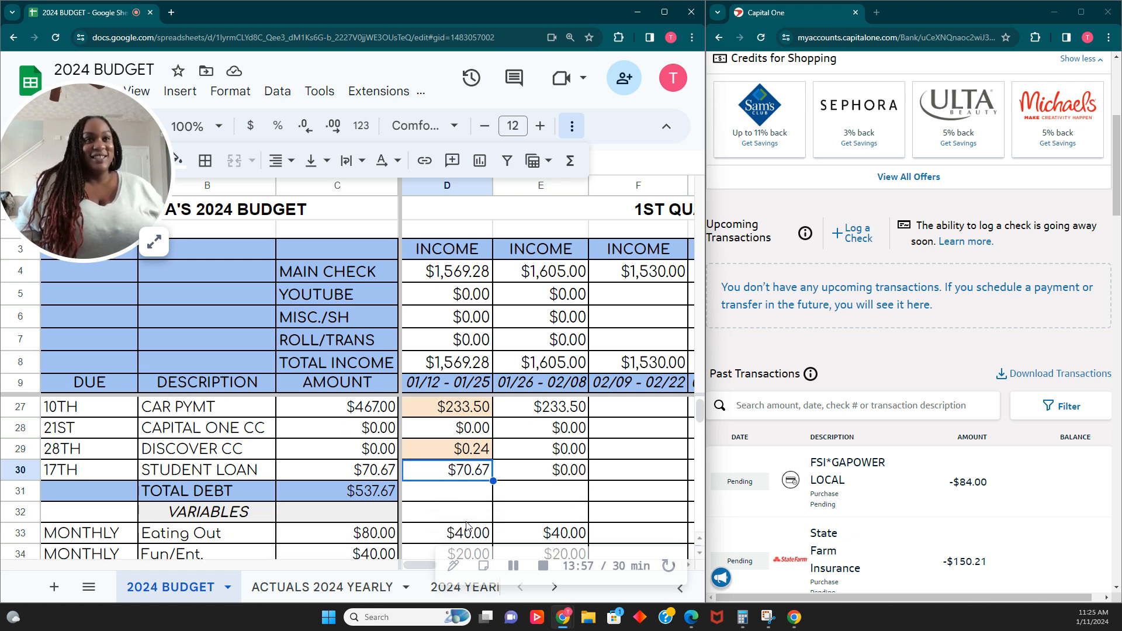
{"action": "left_click", "coordinate": [514, 566]}
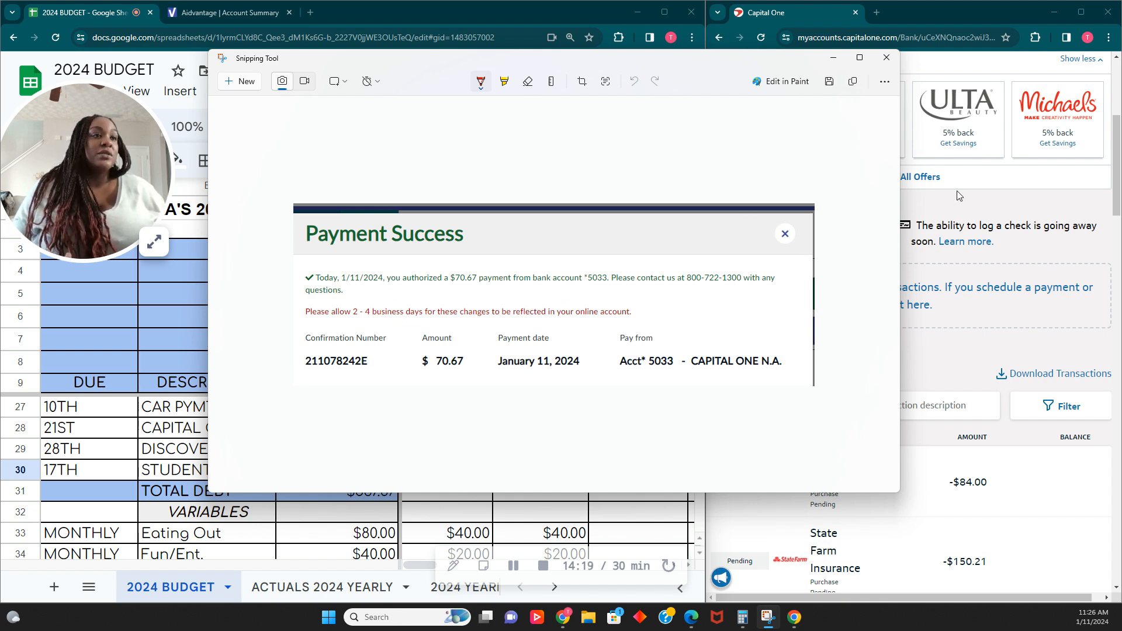
{"action": "left_click", "coordinate": [830, 78]}
{"action": "left_click", "coordinate": [616, 309]}
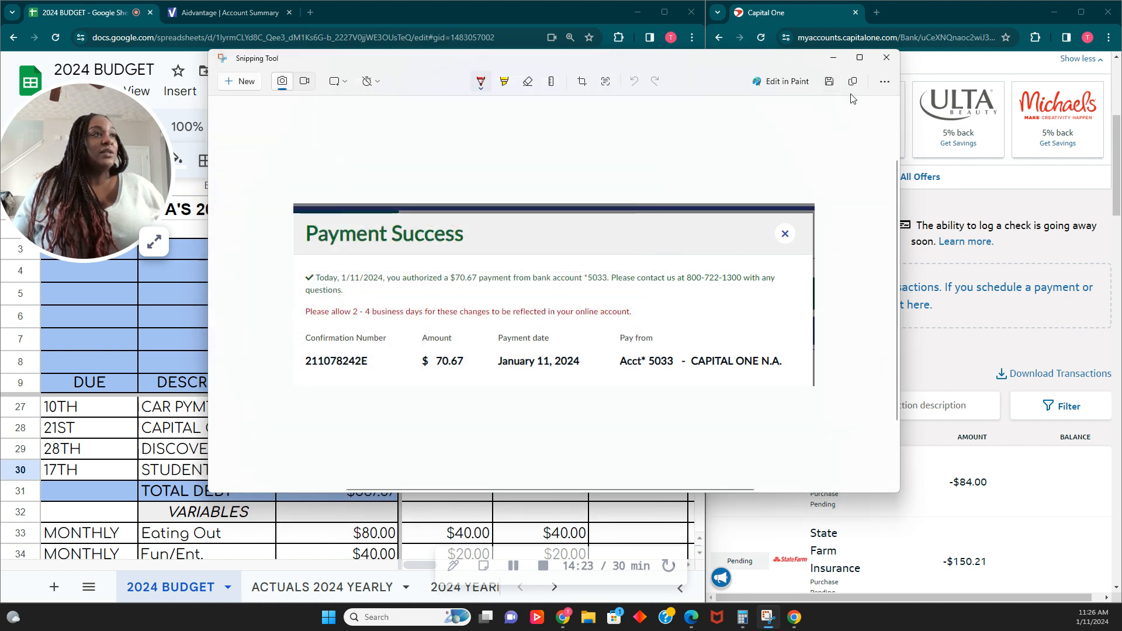
{"action": "left_click", "coordinate": [833, 63]}
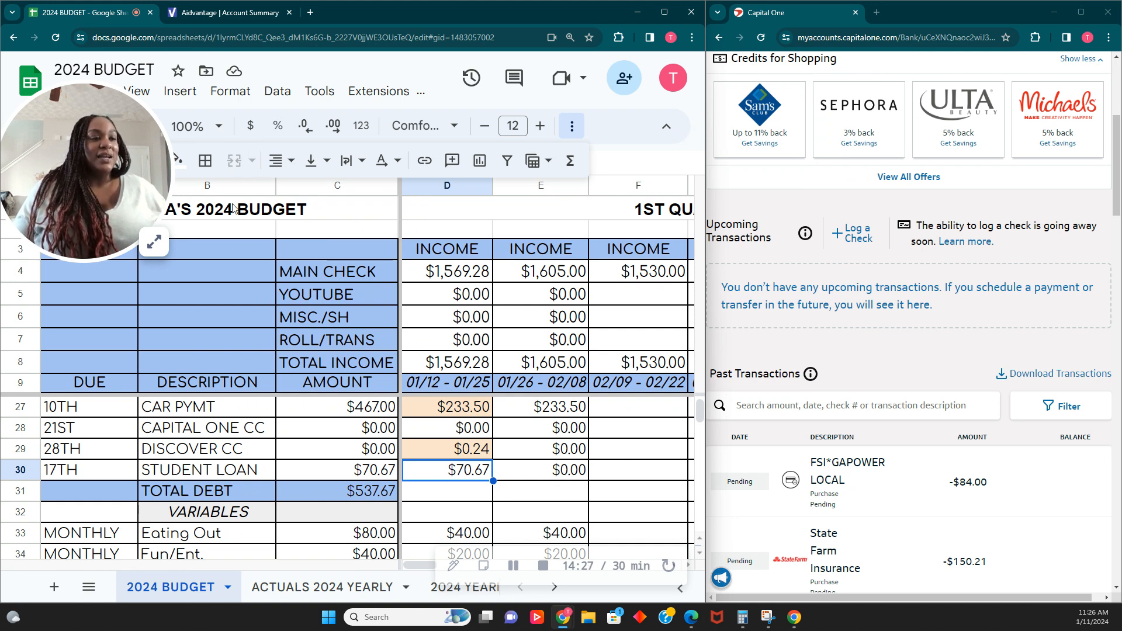
{"action": "left_click", "coordinate": [181, 159]}
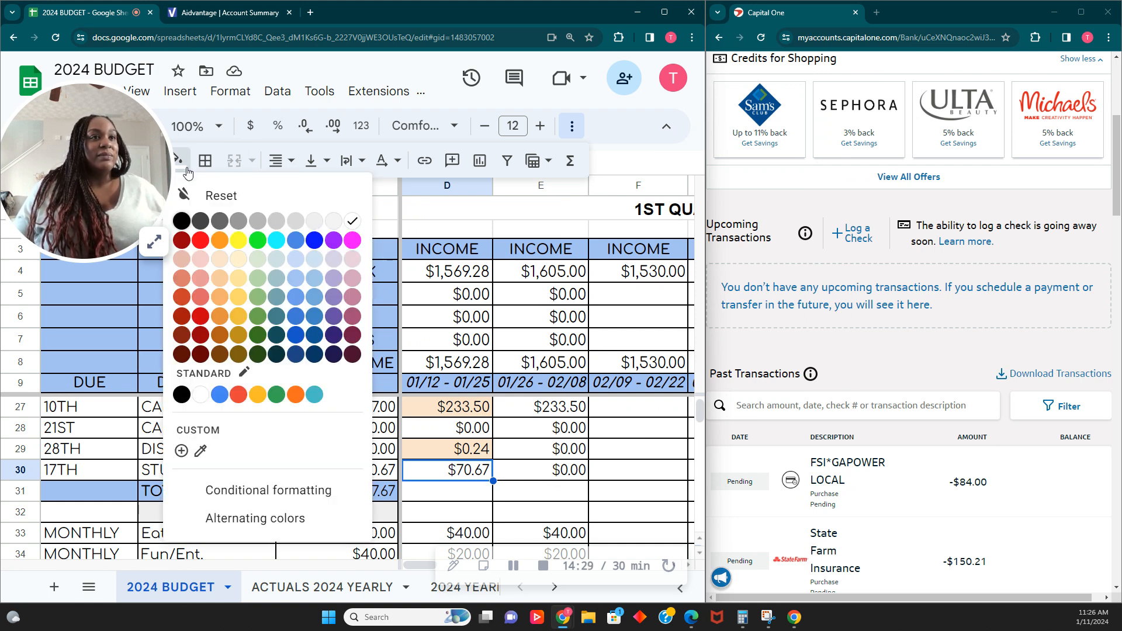
{"action": "left_click", "coordinate": [222, 265]}
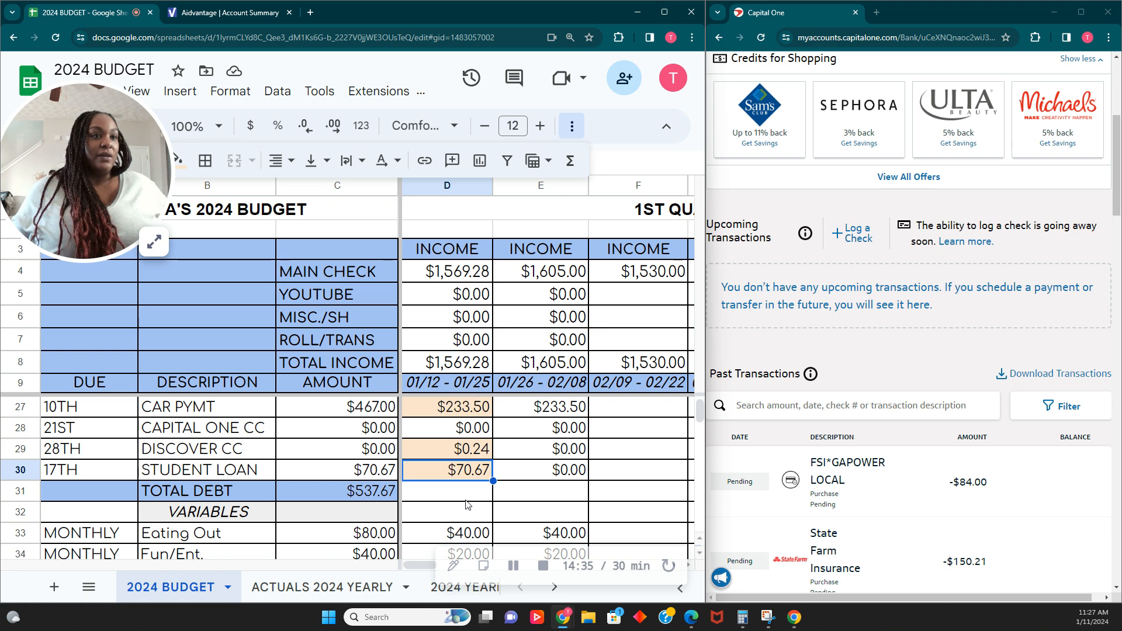
{"action": "scroll", "coordinate": [466, 501], "scroll_direction": "down", "scroll_amount": 2}
{"action": "scroll", "coordinate": [466, 502], "scroll_direction": "up", "scroll_amount": 6}
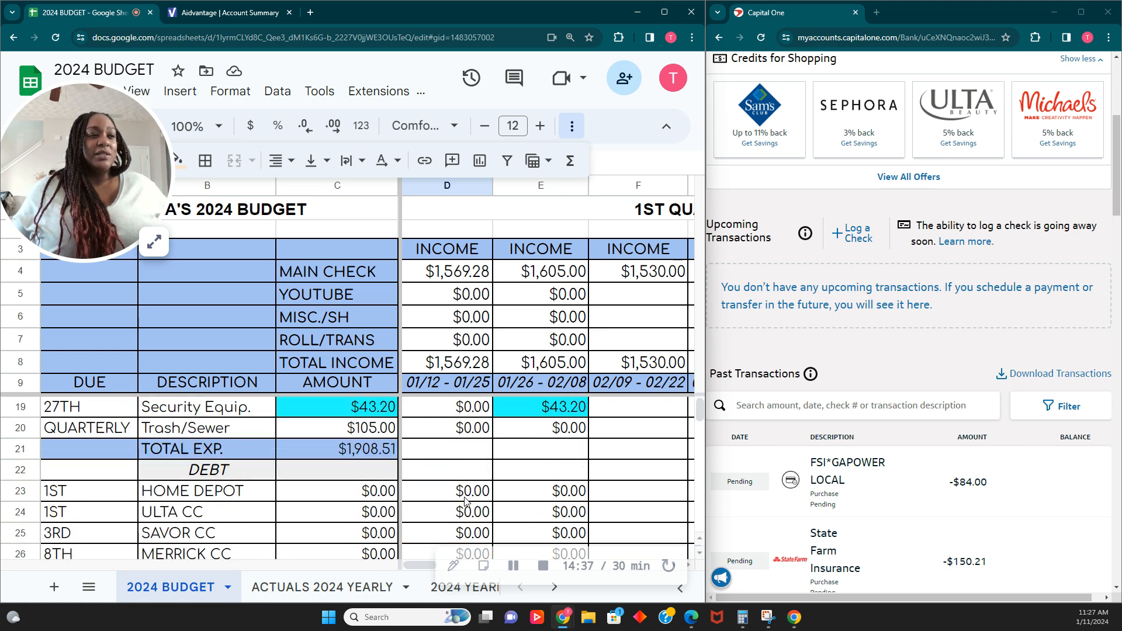
{"action": "scroll", "coordinate": [462, 515], "scroll_direction": "down", "scroll_amount": 1}
{"action": "scroll", "coordinate": [461, 515], "scroll_direction": "down", "scroll_amount": 5}
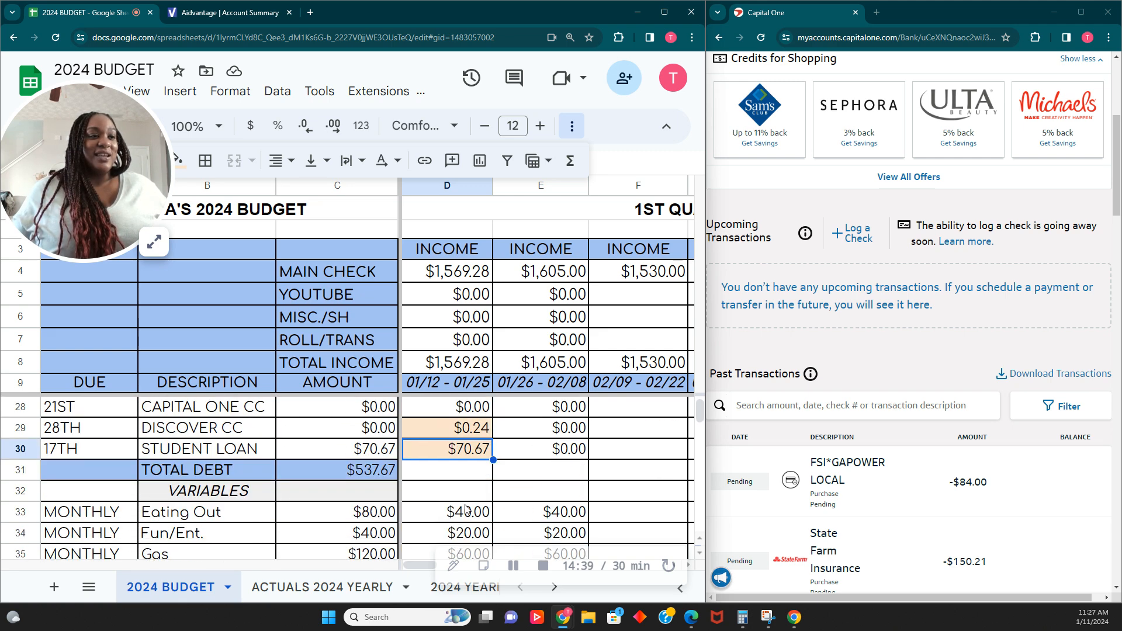
{"action": "scroll", "coordinate": [466, 507], "scroll_direction": "up", "scroll_amount": 1}
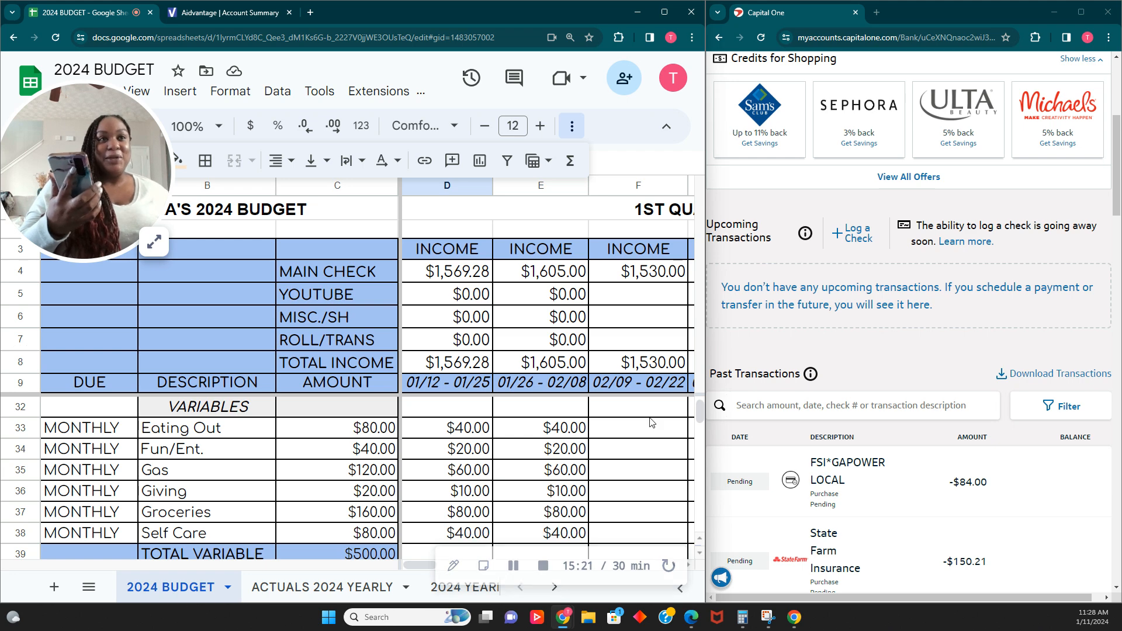
{"action": "left_click", "coordinate": [161, 242]}
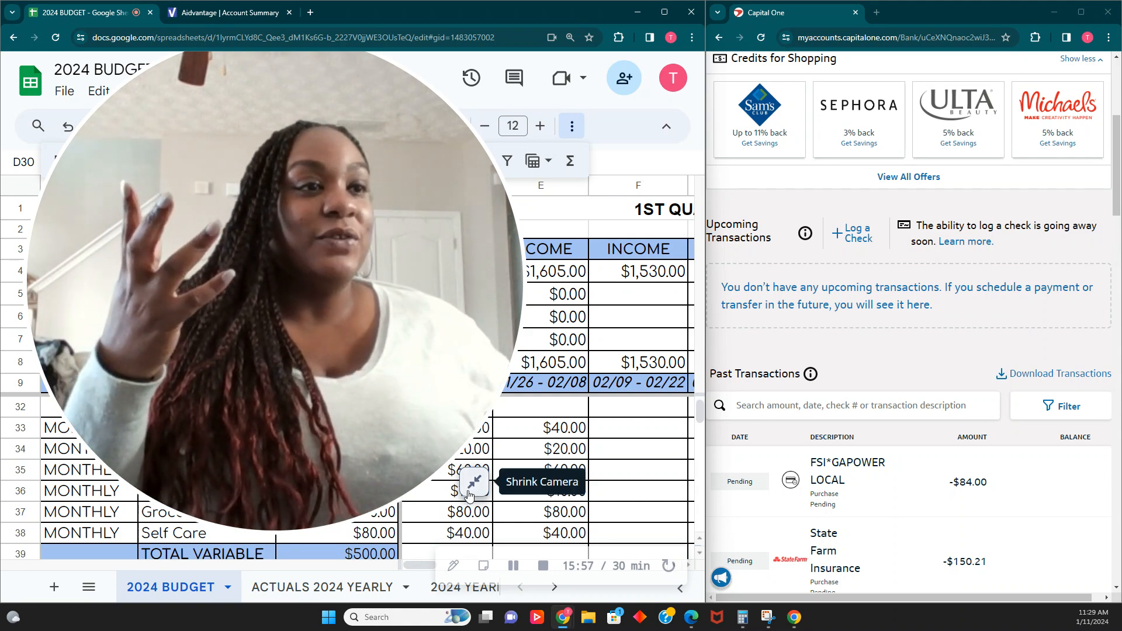
{"action": "left_click", "coordinate": [474, 482]}
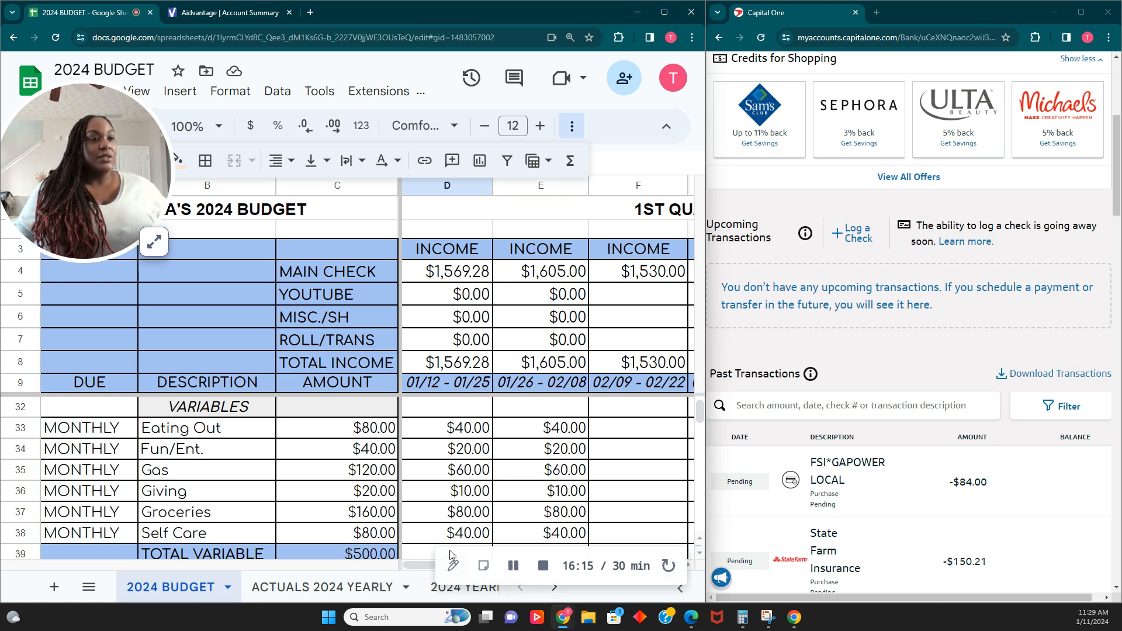
{"action": "scroll", "coordinate": [500, 458], "scroll_direction": "down", "scroll_amount": 1}
{"action": "scroll", "coordinate": [499, 458], "scroll_direction": "up", "scroll_amount": 1}
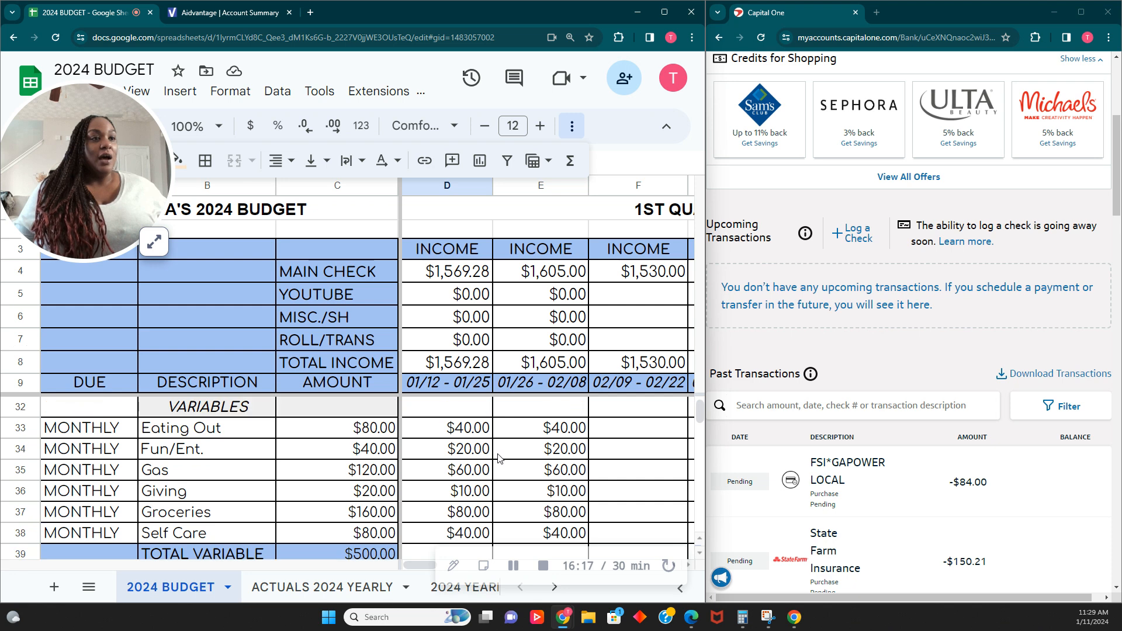
- Step through the first pay period's variable expense cells and select Eating Out through Self Care to total them
{"action": "left_click", "coordinate": [465, 435]}
{"action": "left_click", "coordinate": [467, 456]}
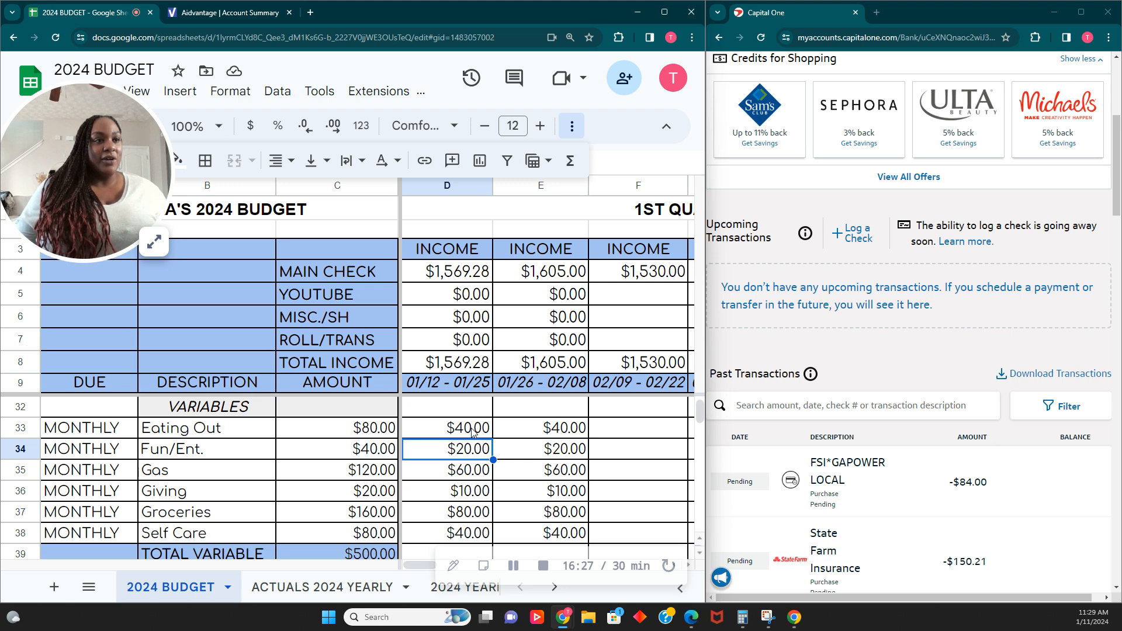
{"action": "left_click", "coordinate": [458, 472]}
{"action": "left_click", "coordinate": [468, 498]}
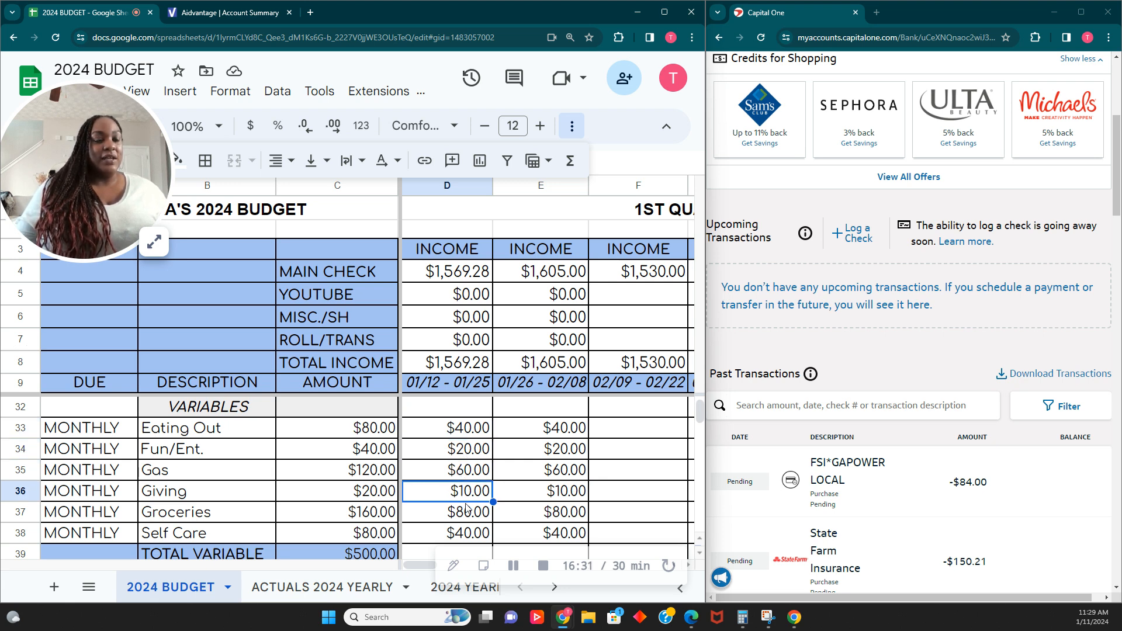
{"action": "scroll", "coordinate": [468, 510], "scroll_direction": "down", "scroll_amount": 1}
{"action": "left_click", "coordinate": [474, 498]}
{"action": "left_click", "coordinate": [458, 517]}
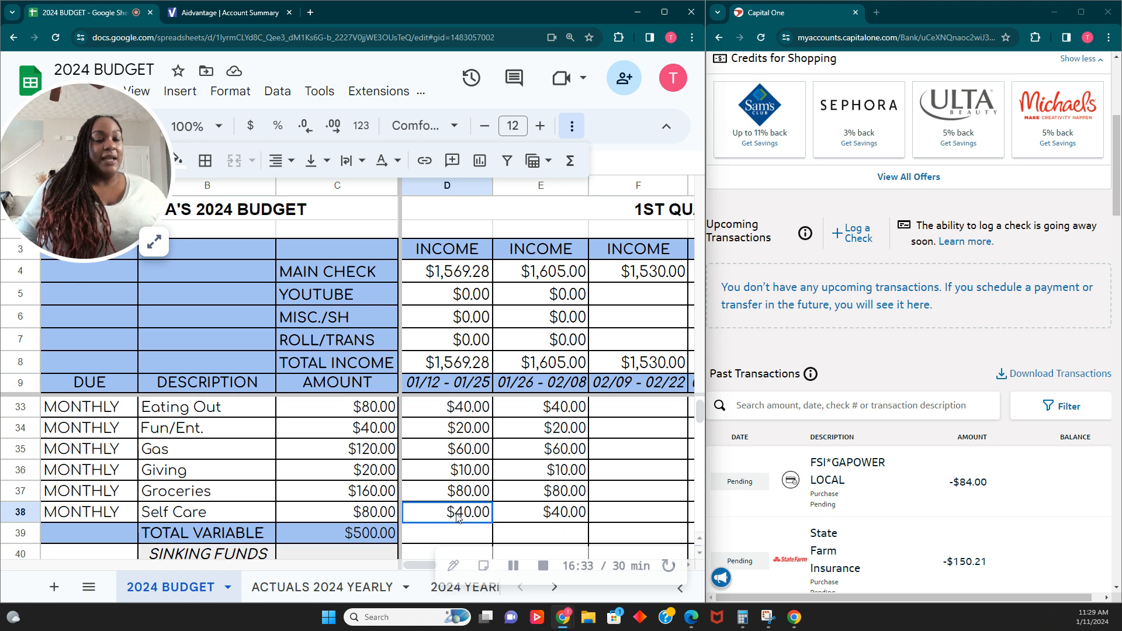
{"action": "scroll", "coordinate": [459, 517], "scroll_direction": "up", "scroll_amount": 1}
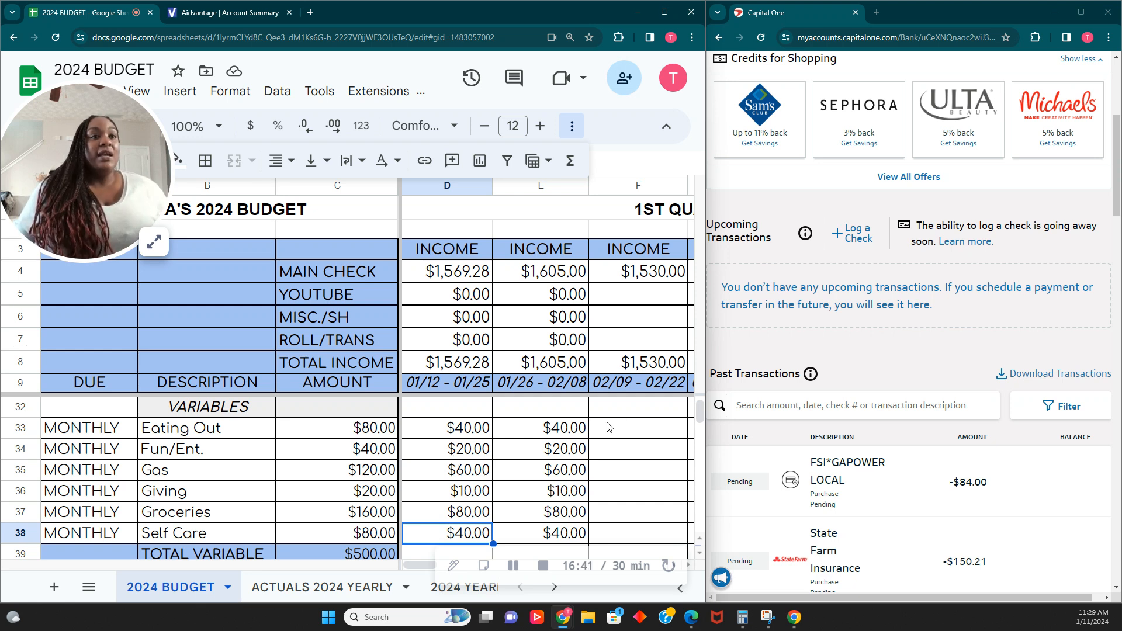
{"action": "left_click_drag", "start_coordinate": [485, 430], "coordinate": [433, 536]}
{"action": "scroll", "coordinate": [492, 509], "scroll_direction": "down", "scroll_amount": 1}
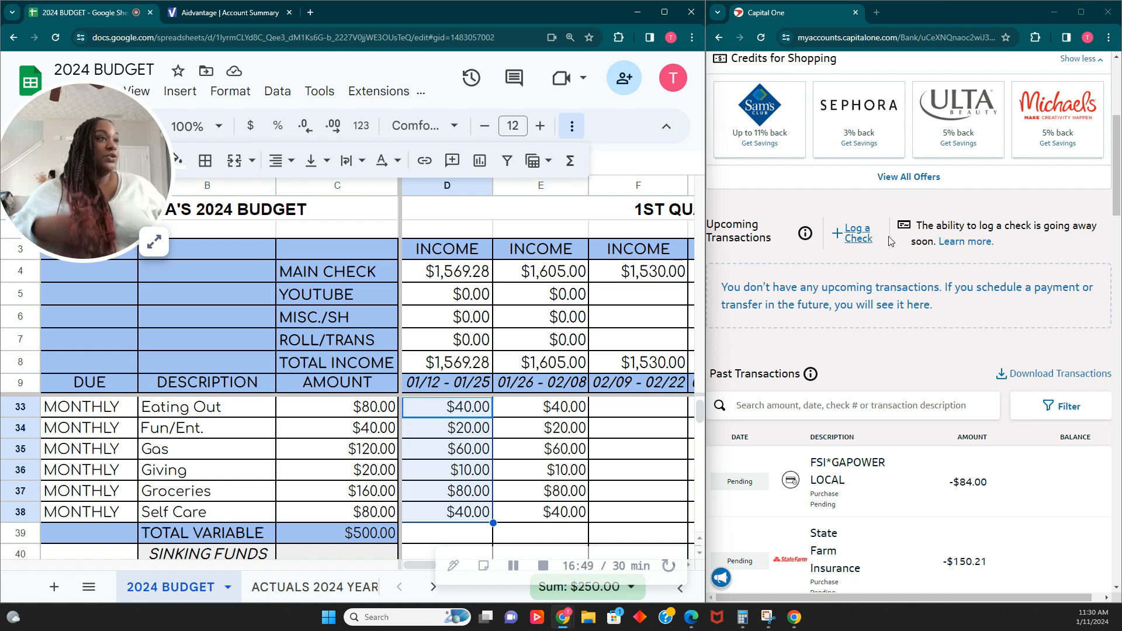
{"action": "scroll", "coordinate": [956, 188], "scroll_direction": "up", "scroll_amount": 5}
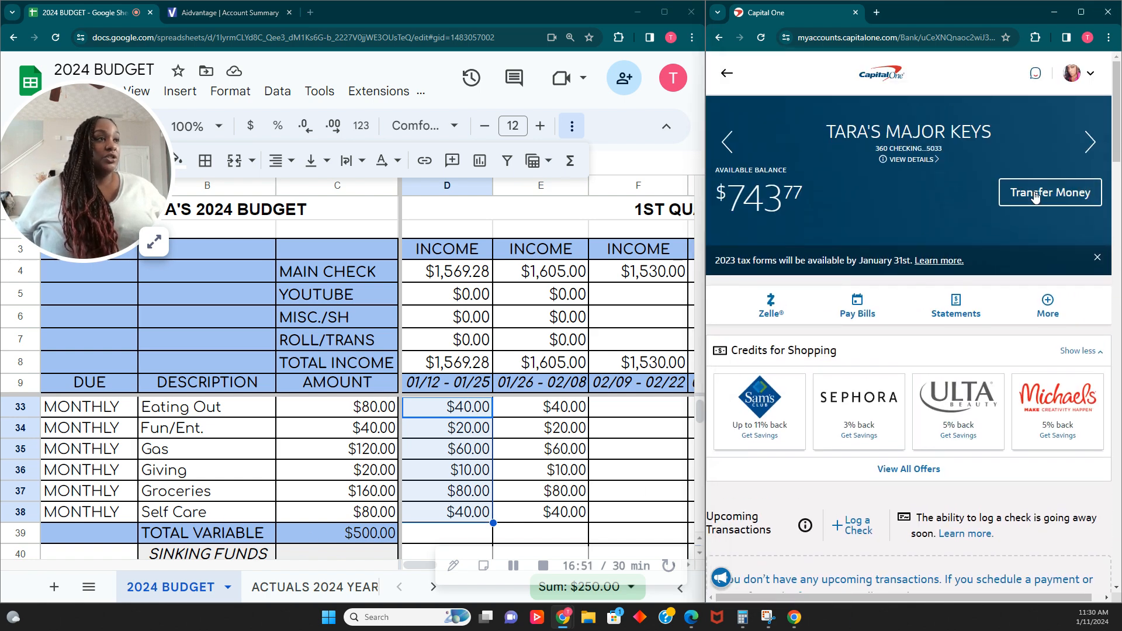
- Start a money transfer from the checking account to the C.E. MONEY account for $250.00
{"action": "left_click", "coordinate": [1034, 197]}
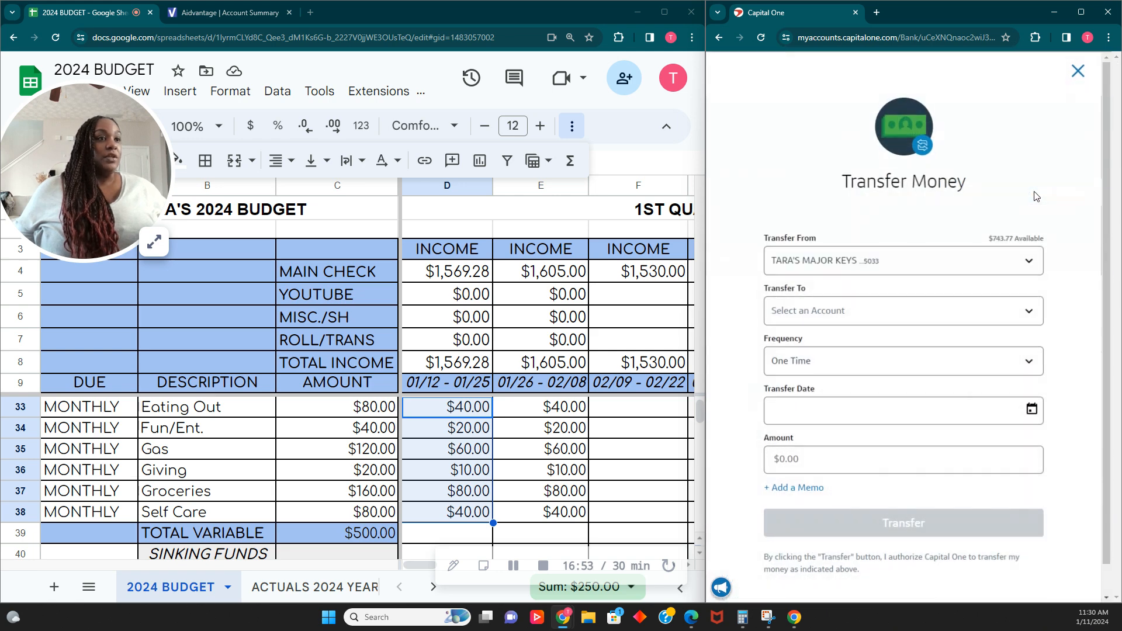
{"action": "left_click", "coordinate": [1026, 308]}
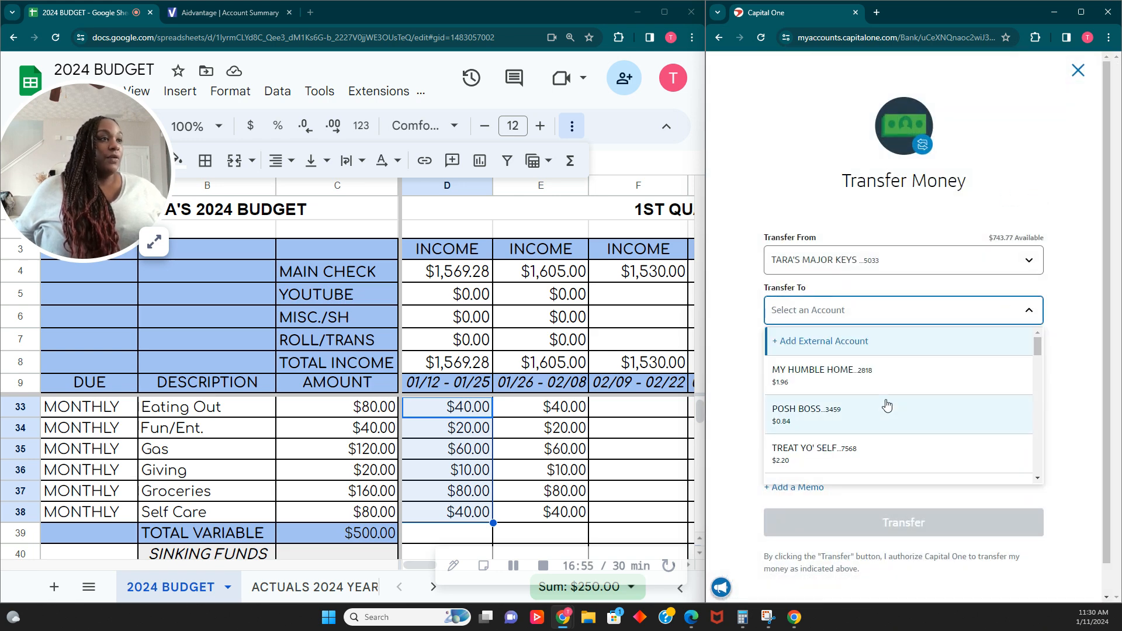
{"action": "scroll", "coordinate": [902, 397], "scroll_direction": "down", "scroll_amount": 5}
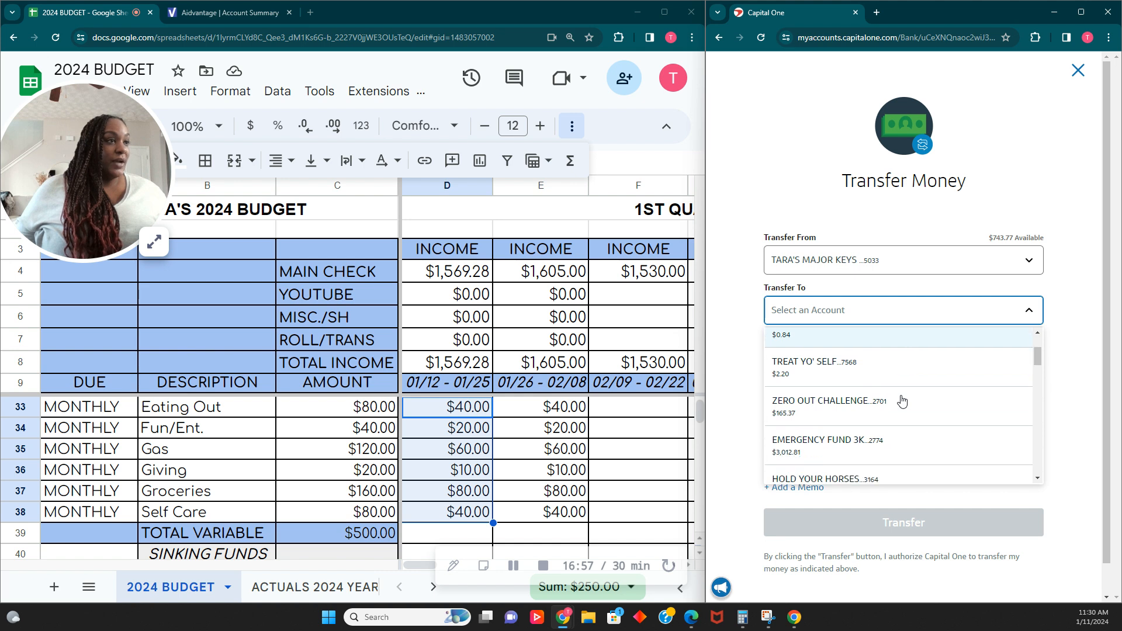
{"action": "scroll", "coordinate": [902, 401], "scroll_direction": "down", "scroll_amount": 5}
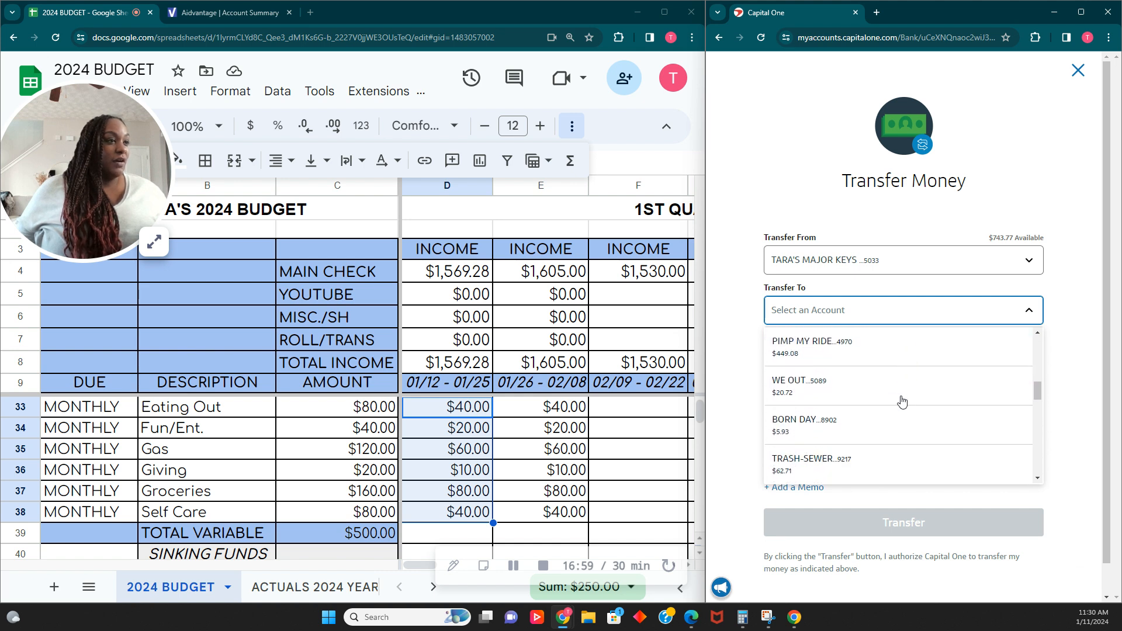
{"action": "scroll", "coordinate": [901, 401], "scroll_direction": "down", "scroll_amount": 5}
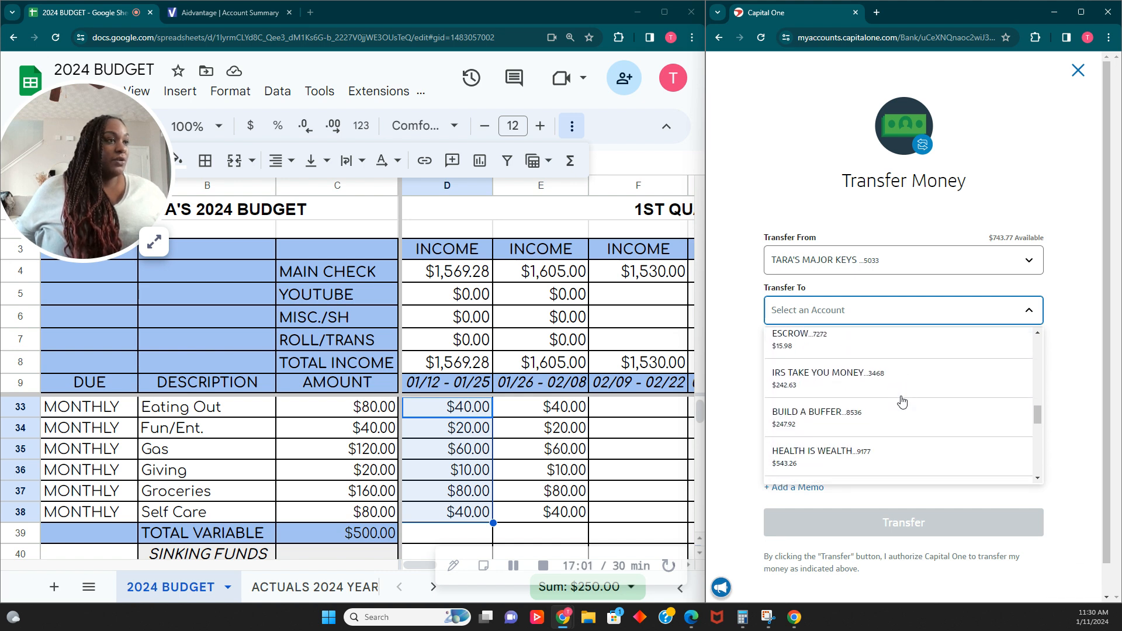
{"action": "scroll", "coordinate": [902, 401], "scroll_direction": "down", "scroll_amount": 5}
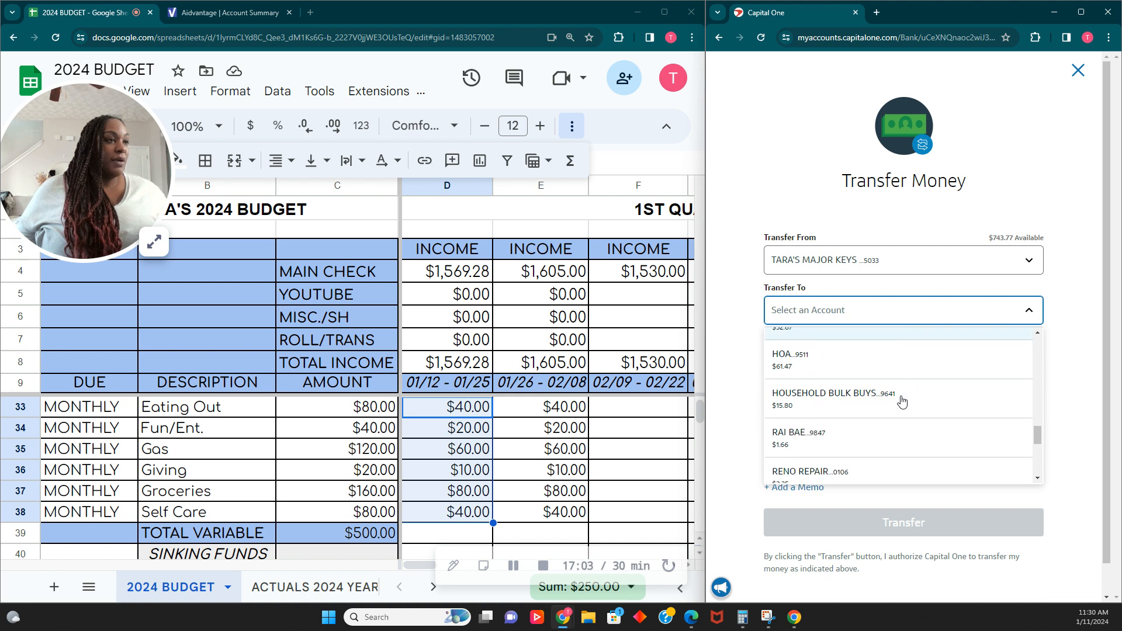
{"action": "scroll", "coordinate": [901, 400], "scroll_direction": "up", "scroll_amount": 2}
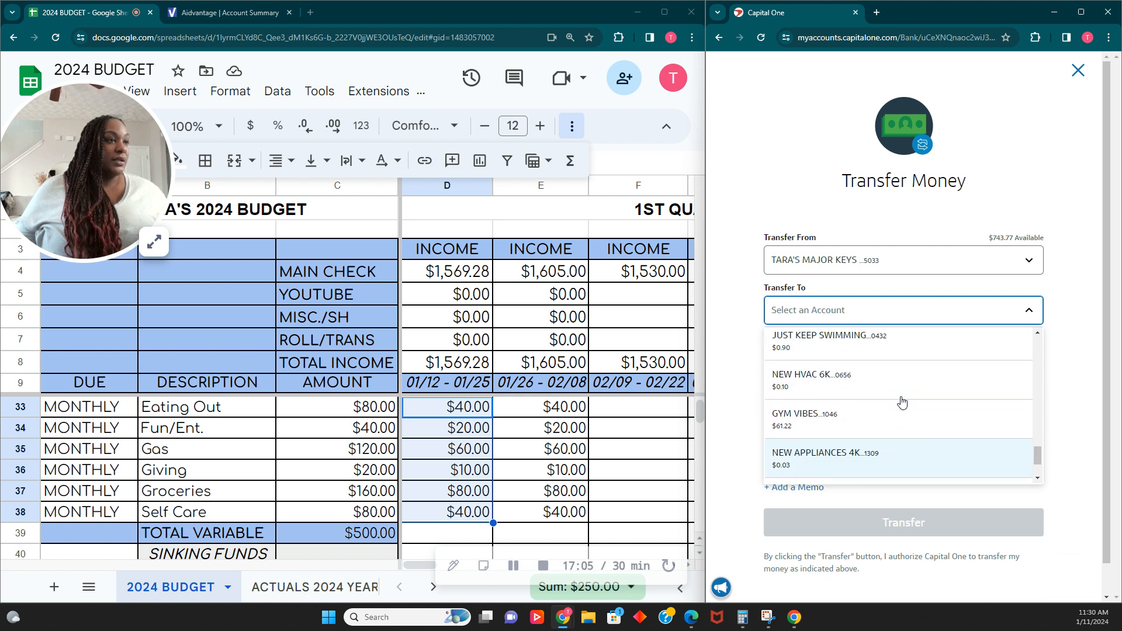
{"action": "scroll", "coordinate": [901, 401], "scroll_direction": "down", "scroll_amount": 3}
{"action": "left_click", "coordinate": [881, 418]}
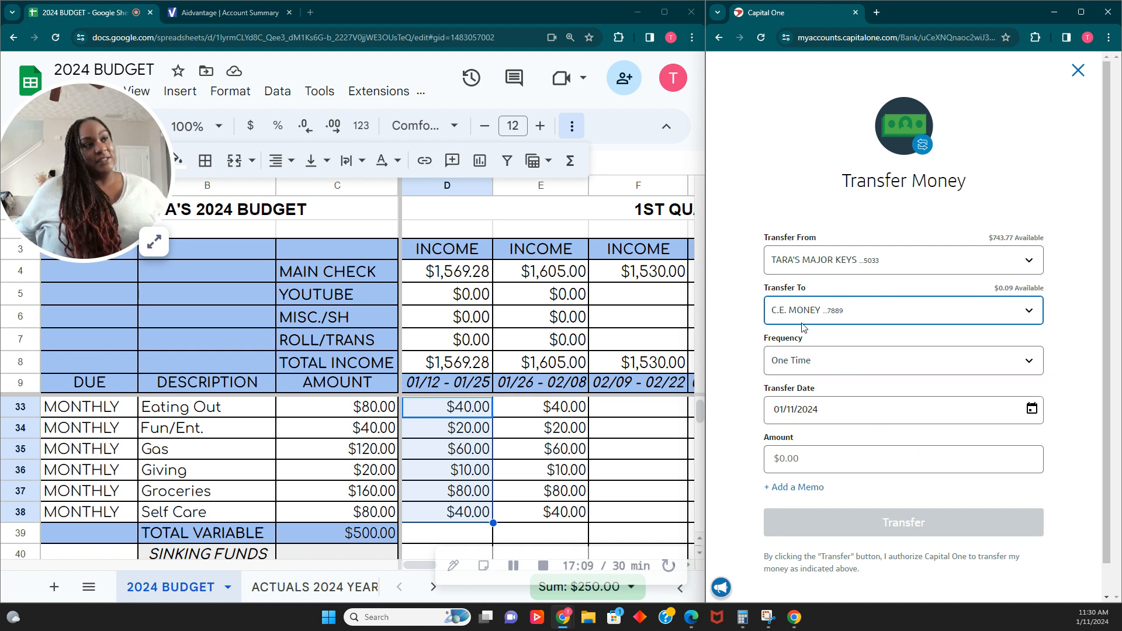
{"action": "left_click", "coordinate": [836, 455]}
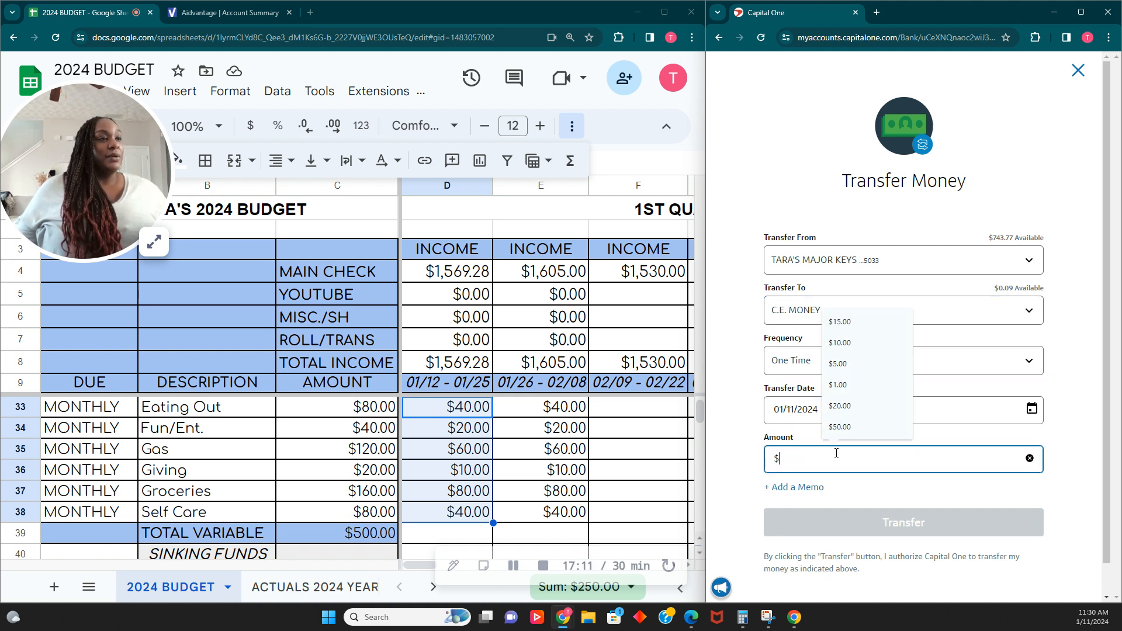
{"action": "type", "text": "250.0"}
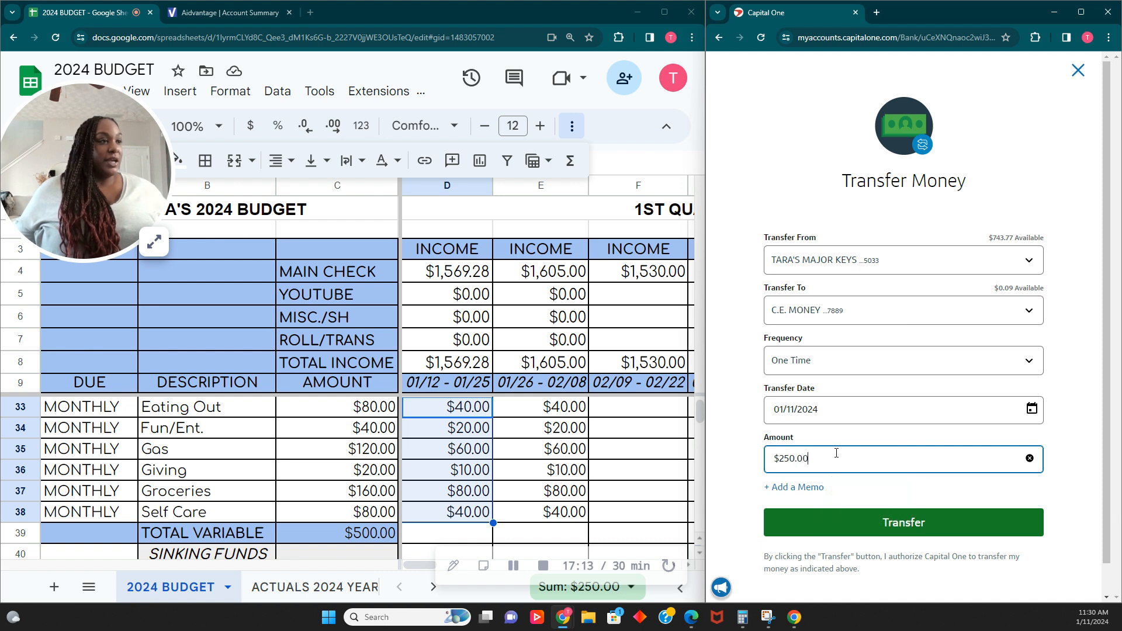
- Add the memo FEB C.E. to the transfer and submit it
{"action": "left_click", "coordinate": [798, 487]}
{"action": "left_click", "coordinate": [797, 503]}
{"action": "type", "text": "fe"}
{"action": "key", "text": "BackSpace"}
{"action": "key", "text": "BackSpace"}
{"action": "type", "text": "FEB"}
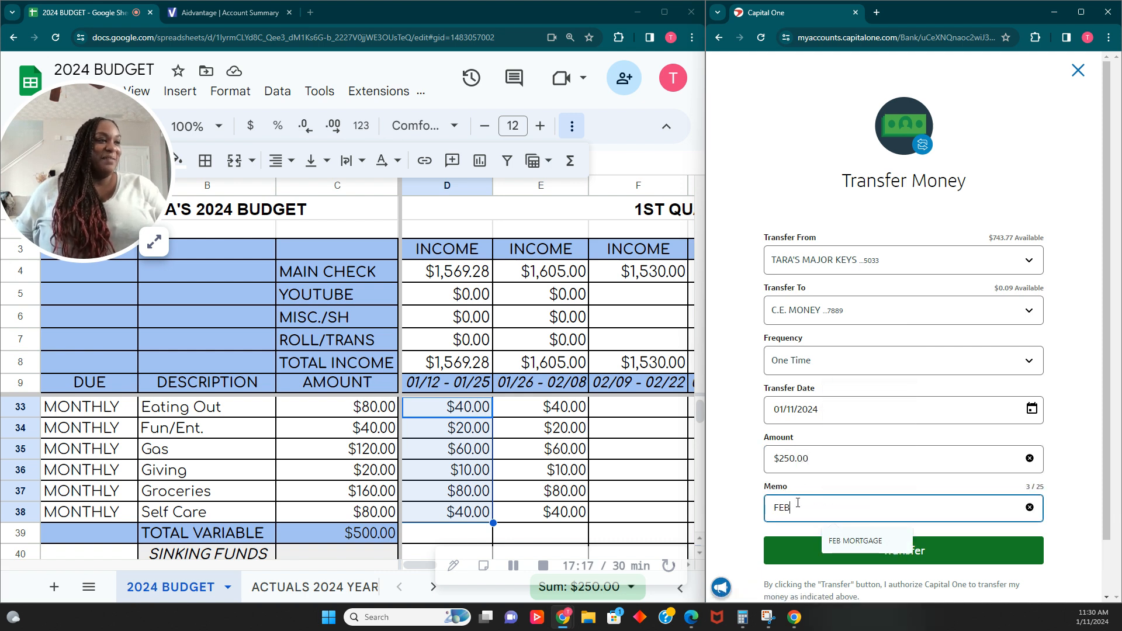
{"action": "type", "text": " C.E."}
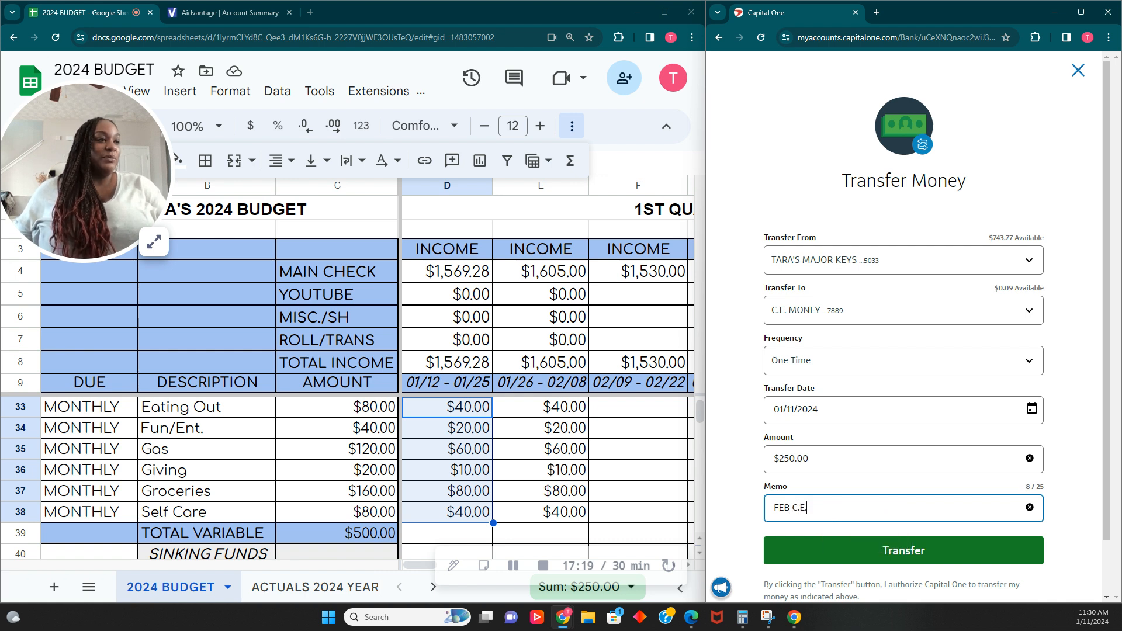
{"action": "left_click", "coordinate": [904, 549]}
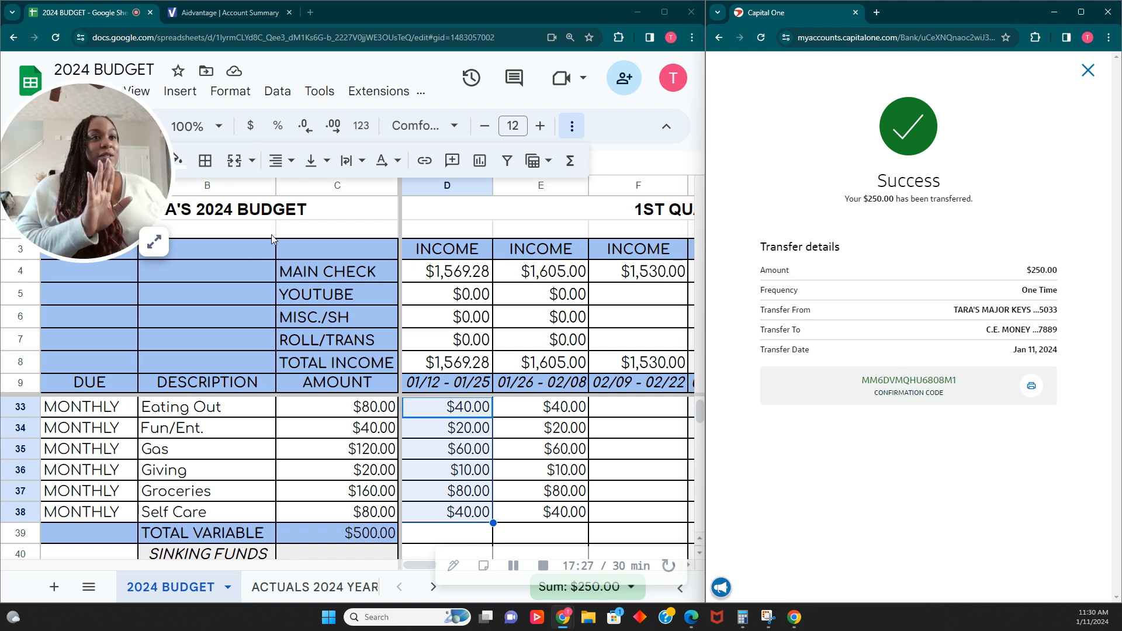
- Close the transfer confirmation and fill the first pay period's variable expense cells with green
{"action": "left_click", "coordinate": [153, 242]}
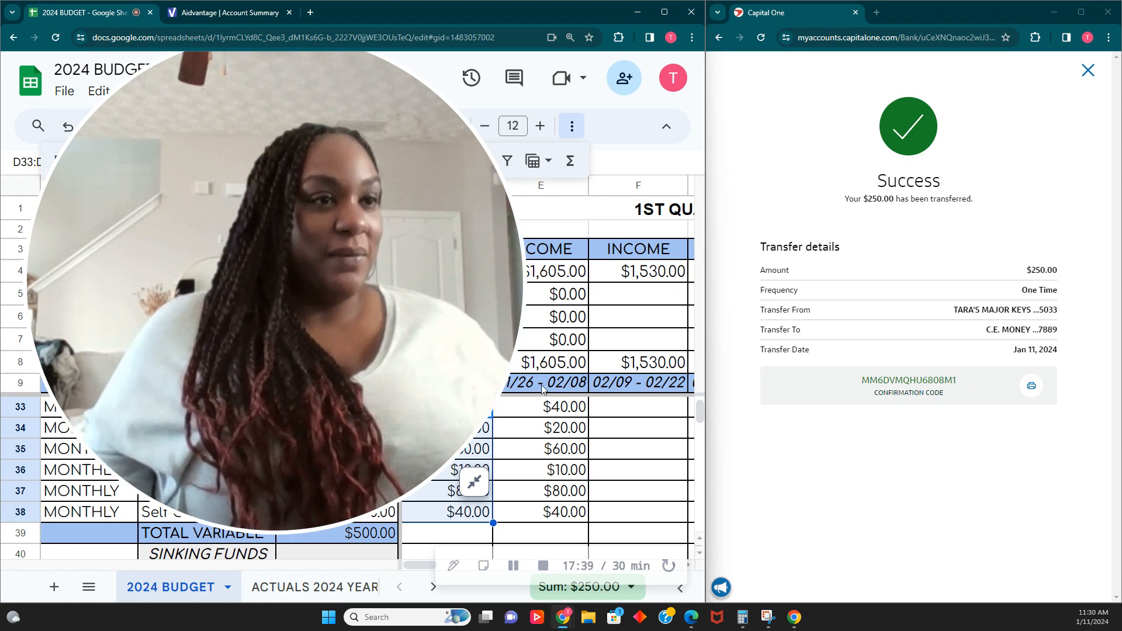
{"action": "left_click", "coordinate": [474, 482]}
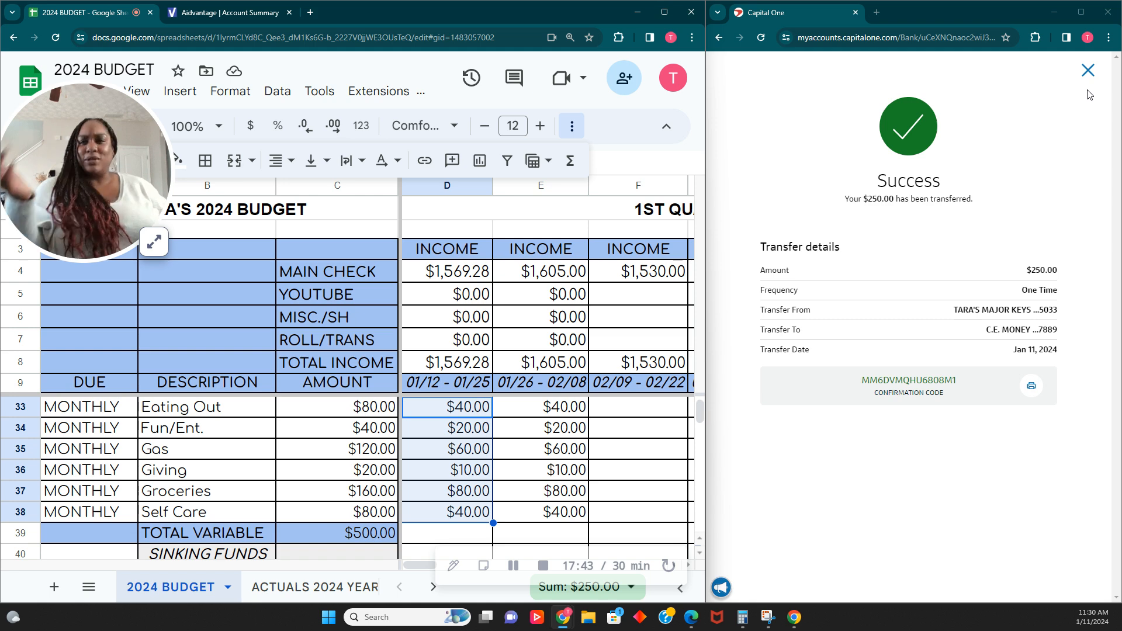
{"action": "left_click", "coordinate": [1087, 70]}
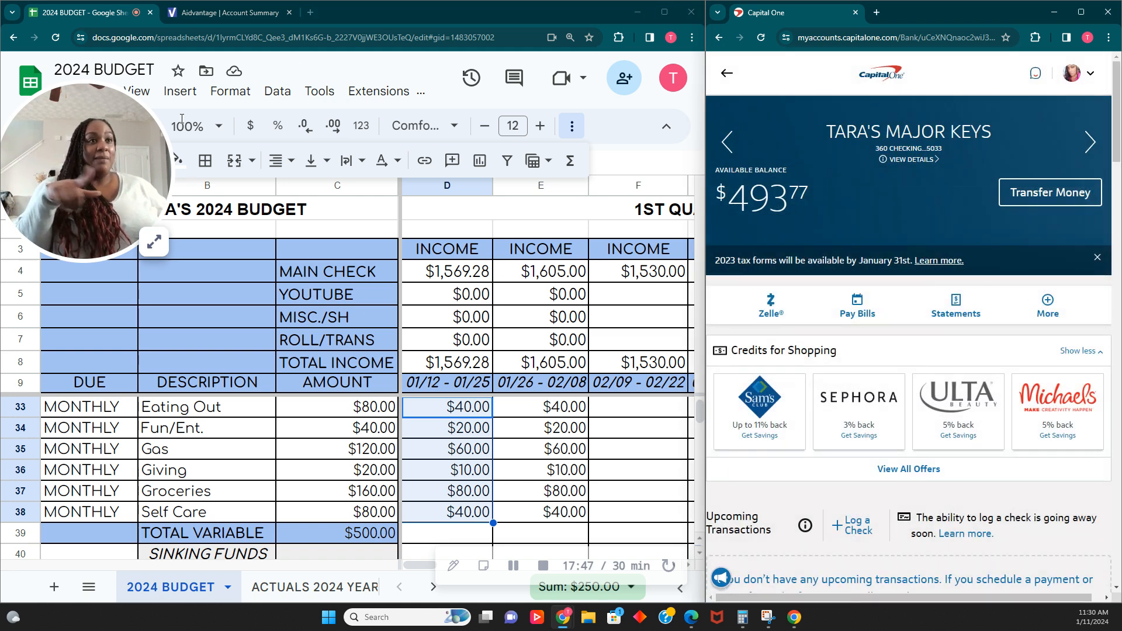
{"action": "left_click", "coordinate": [179, 159]}
{"action": "left_click", "coordinate": [250, 241]}
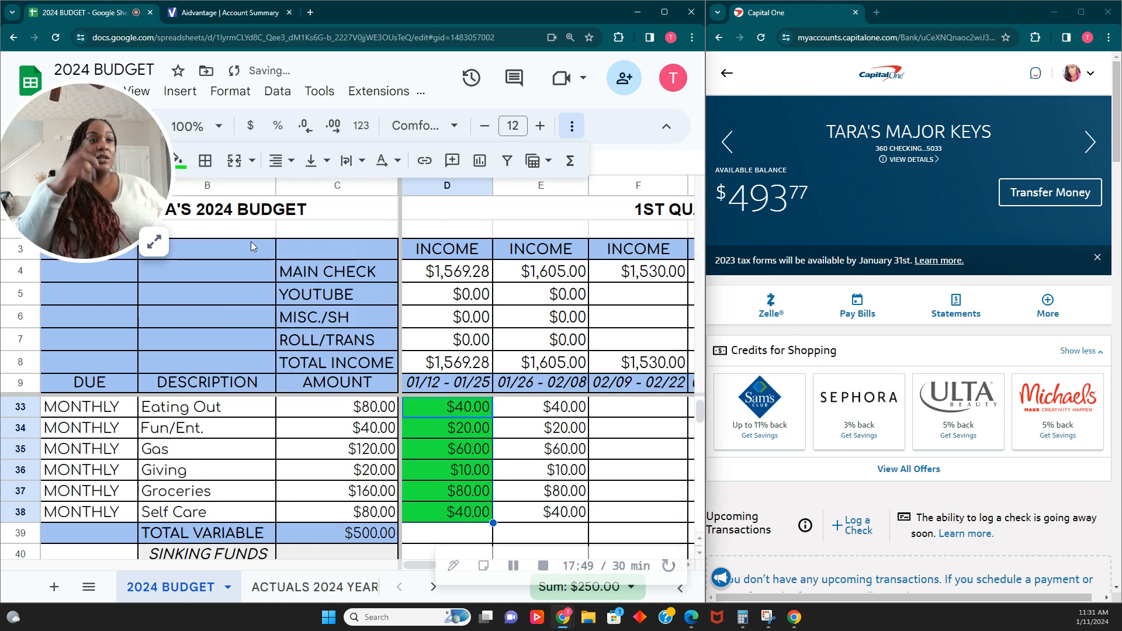
- Step through the first pay period's sinking fund cells to check which amounts need transferring
{"action": "scroll", "coordinate": [479, 470], "scroll_direction": "down", "scroll_amount": 3}
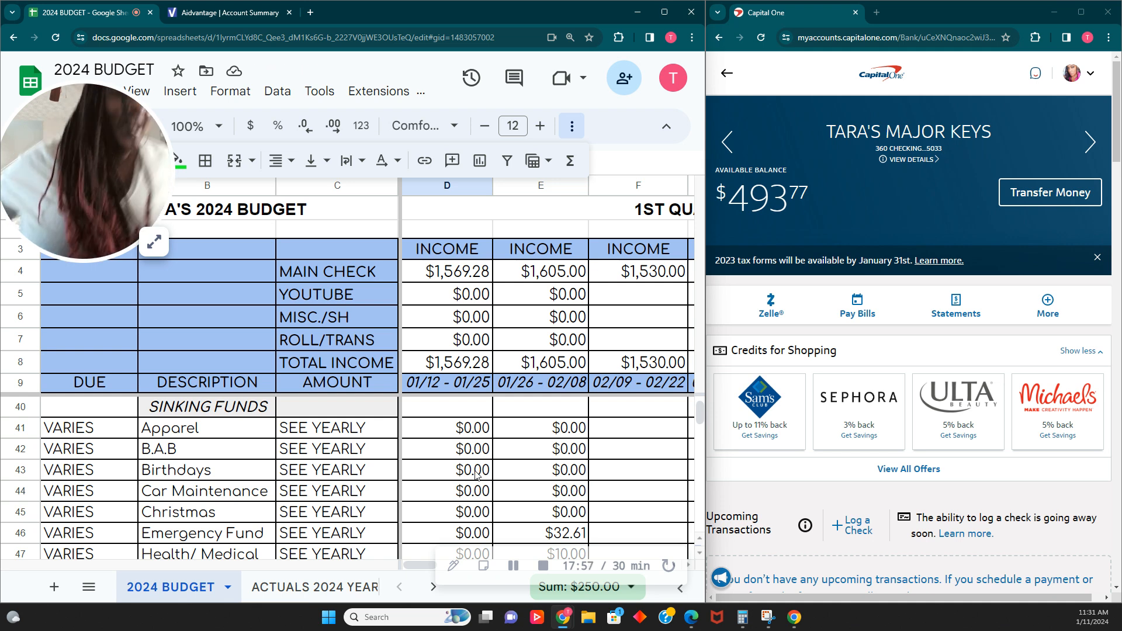
{"action": "left_click", "coordinate": [478, 435]}
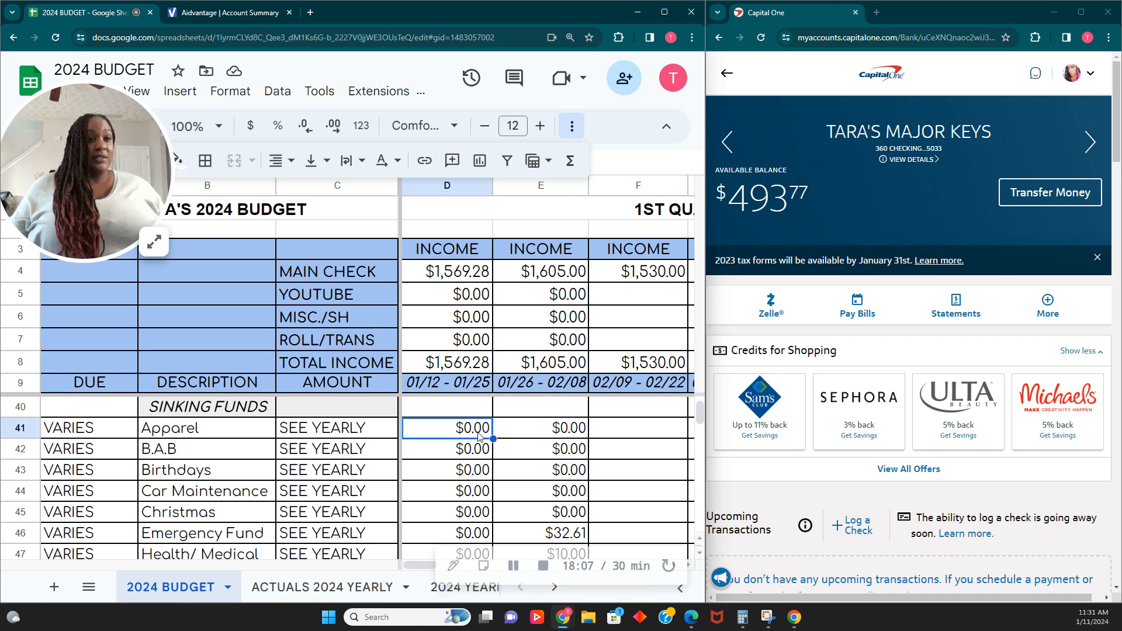
{"action": "key", "text": "Down"}
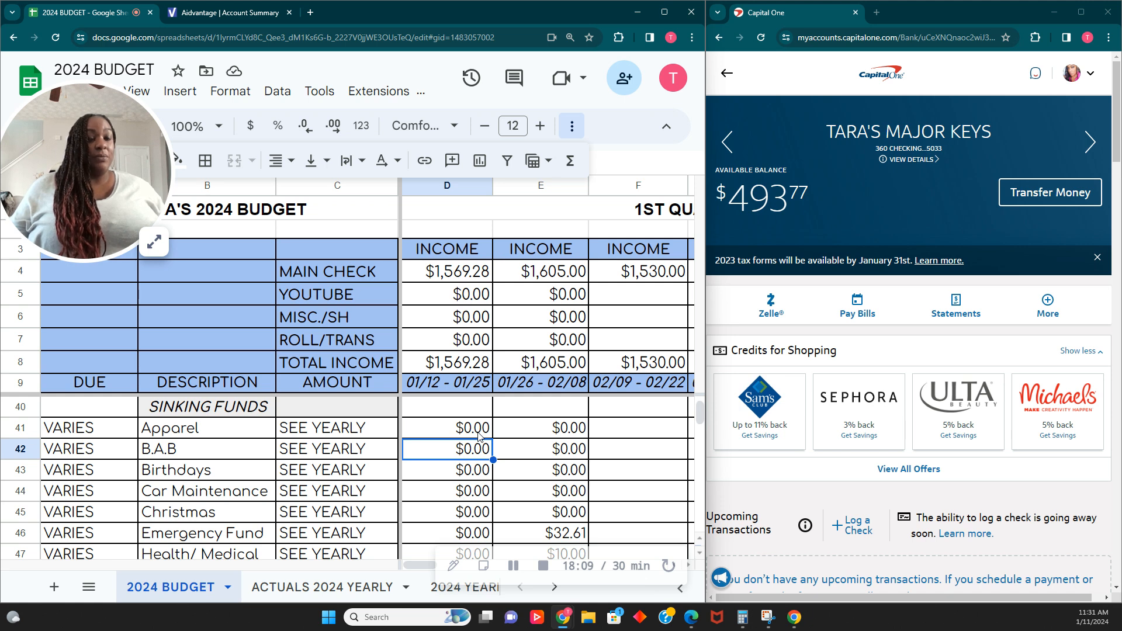
{"action": "key", "text": "Down"}
{"action": "key", "text": "Down"}
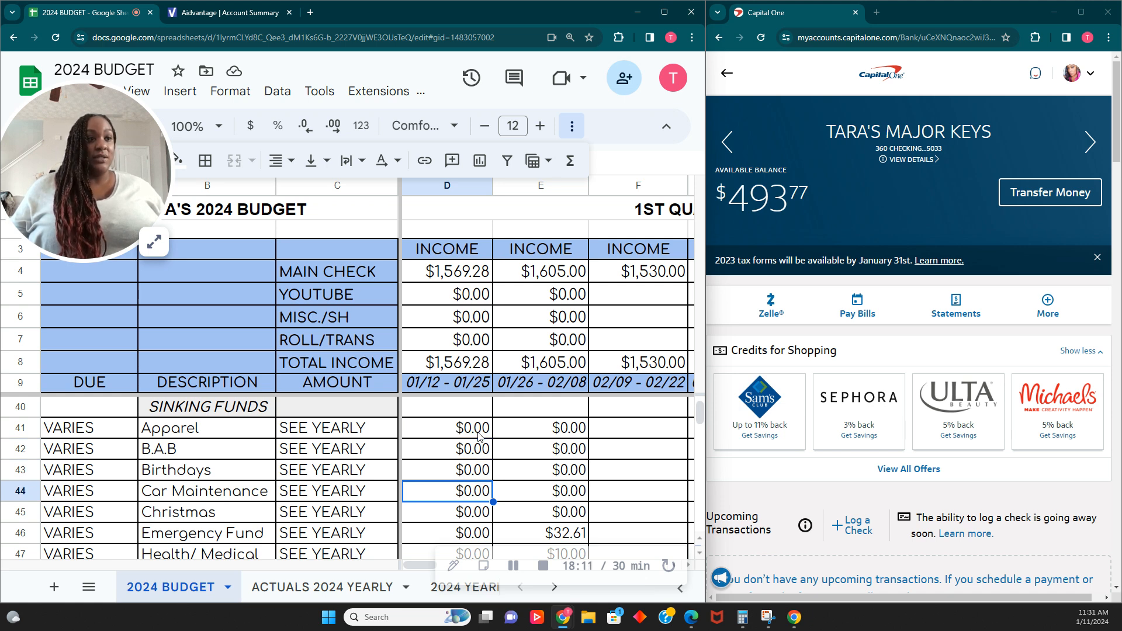
{"action": "key", "text": "Down"}
{"action": "key", "text": "Down"}
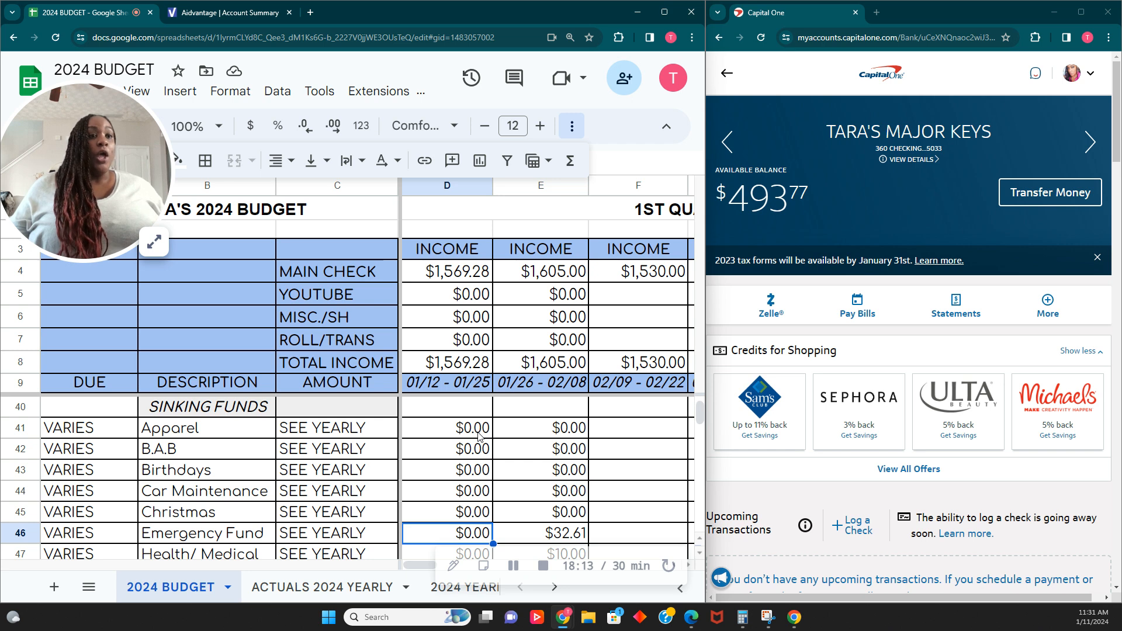
{"action": "scroll", "coordinate": [507, 493], "scroll_direction": "down", "scroll_amount": 1}
{"action": "left_click", "coordinate": [470, 499]}
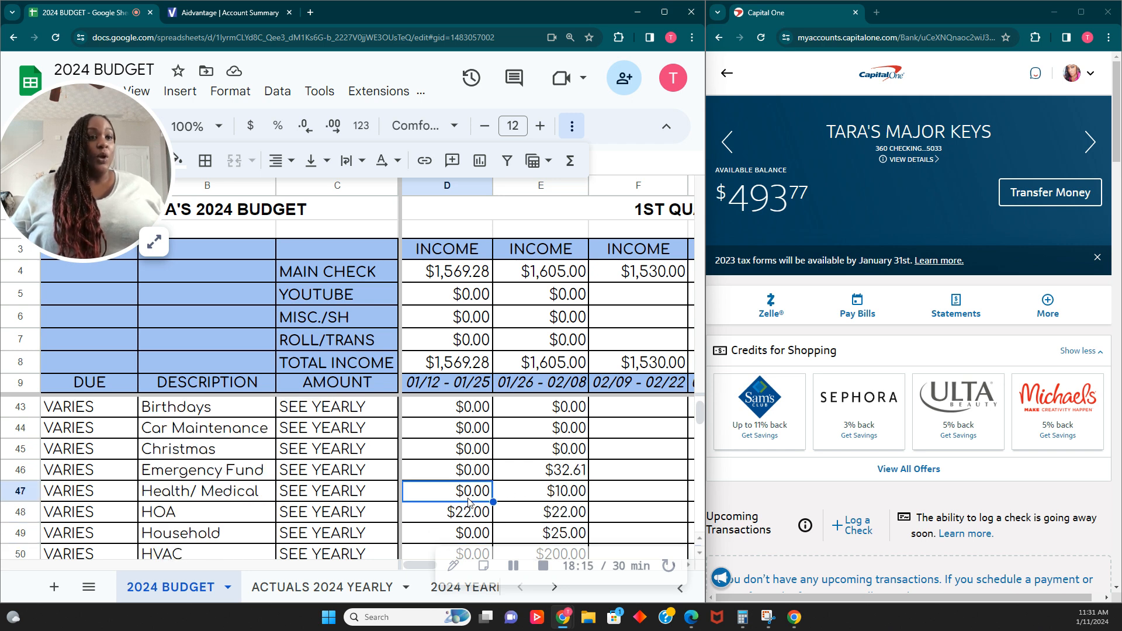
{"action": "key", "text": "Down"}
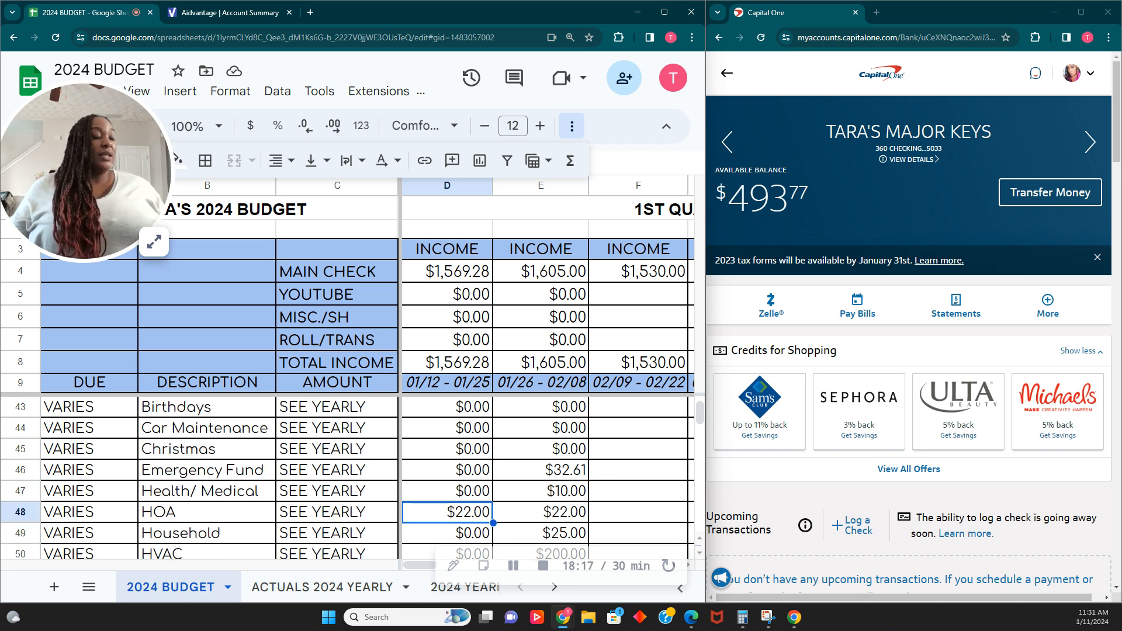
- Start a money transfer from the checking account to the HOA account for $22.00
{"action": "left_click", "coordinate": [1081, 202]}
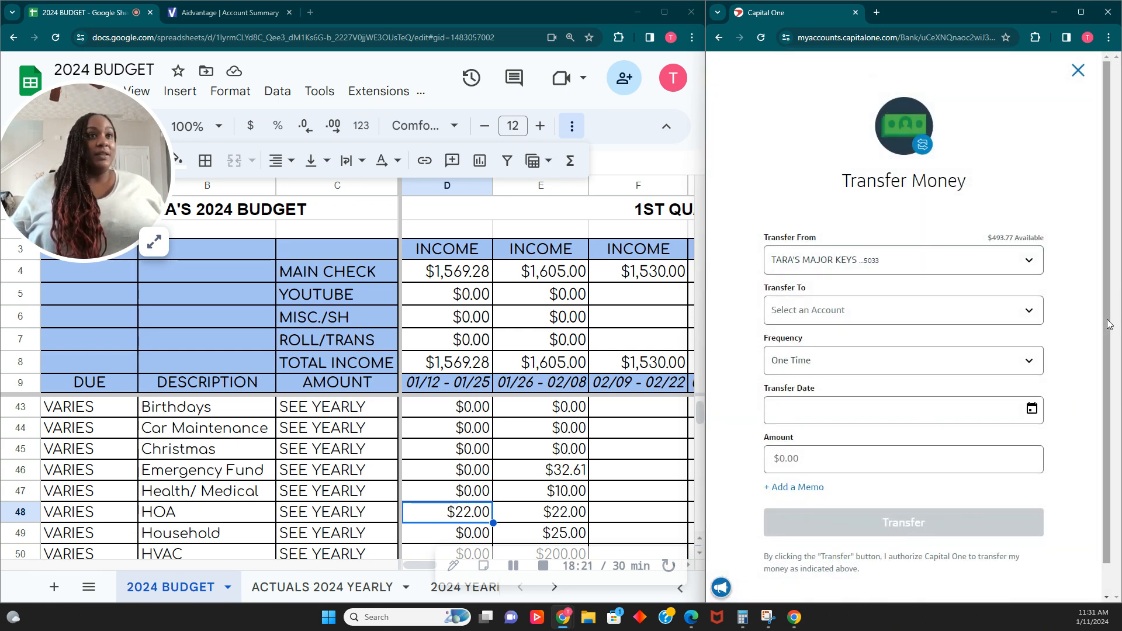
{"action": "left_click", "coordinate": [1029, 310]}
{"action": "scroll", "coordinate": [955, 377], "scroll_direction": "down", "scroll_amount": 3}
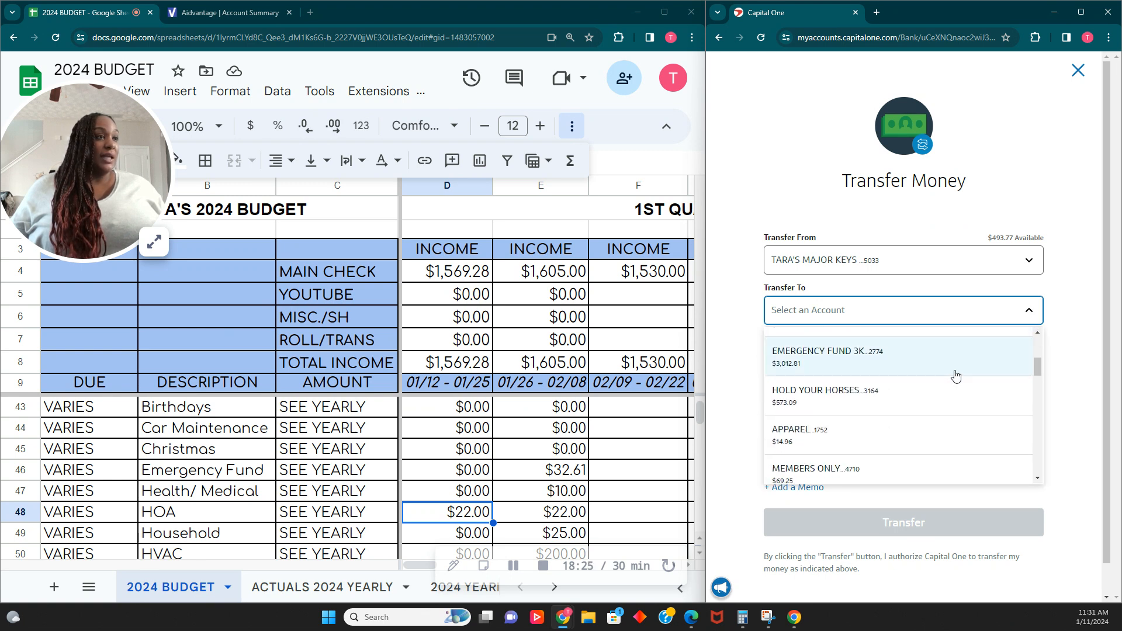
{"action": "scroll", "coordinate": [957, 374], "scroll_direction": "down", "scroll_amount": 5}
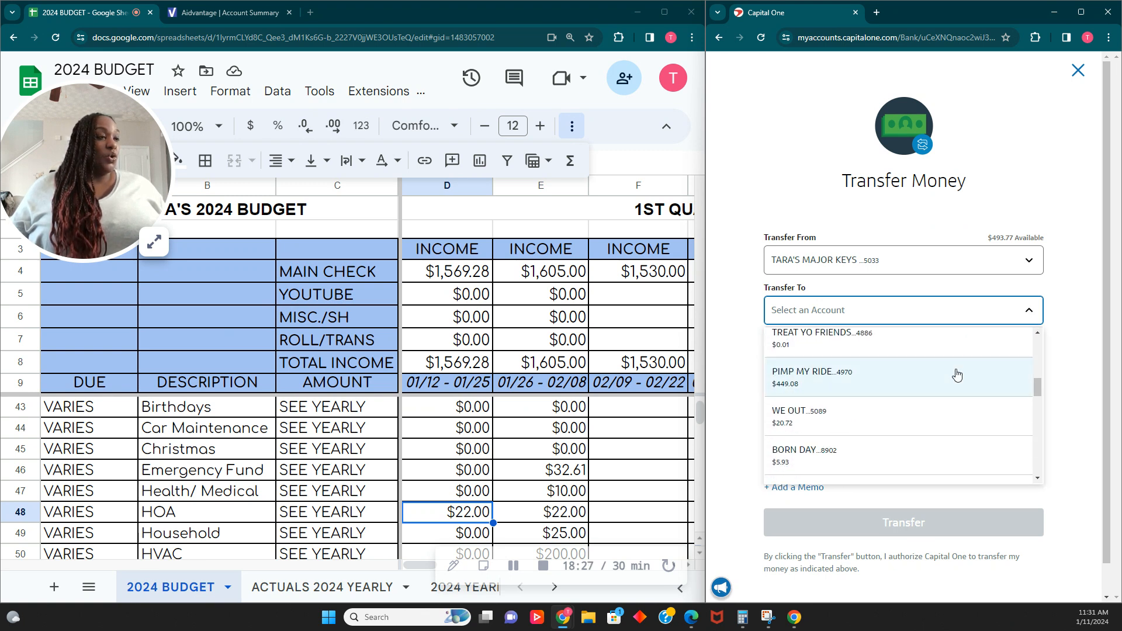
{"action": "scroll", "coordinate": [957, 375], "scroll_direction": "down", "scroll_amount": 5}
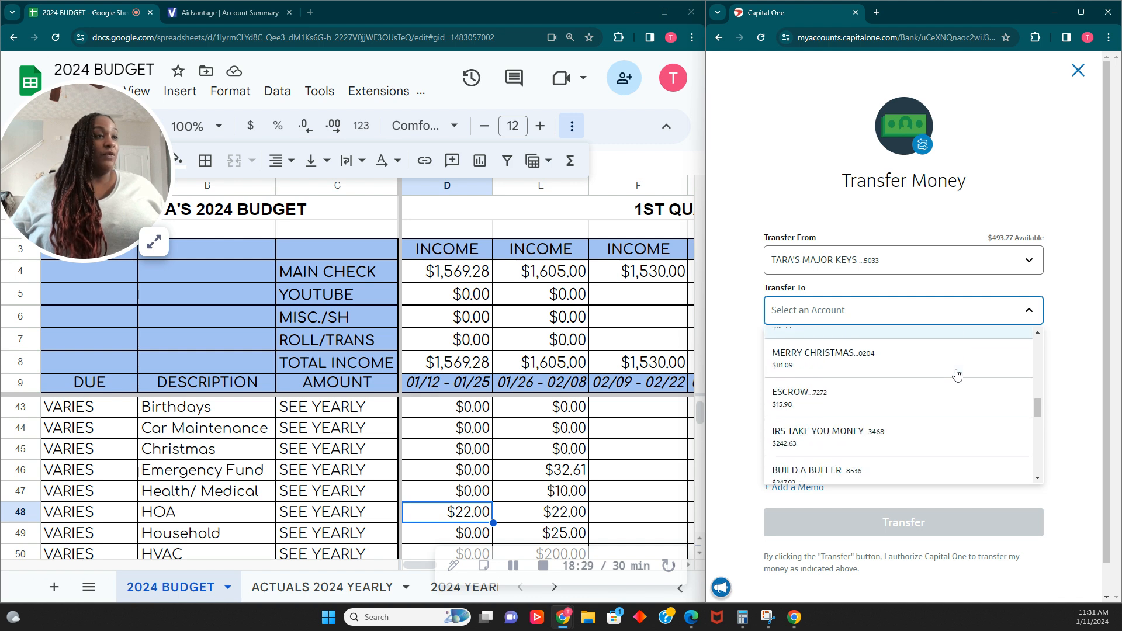
{"action": "scroll", "coordinate": [957, 375], "scroll_direction": "down", "scroll_amount": 5}
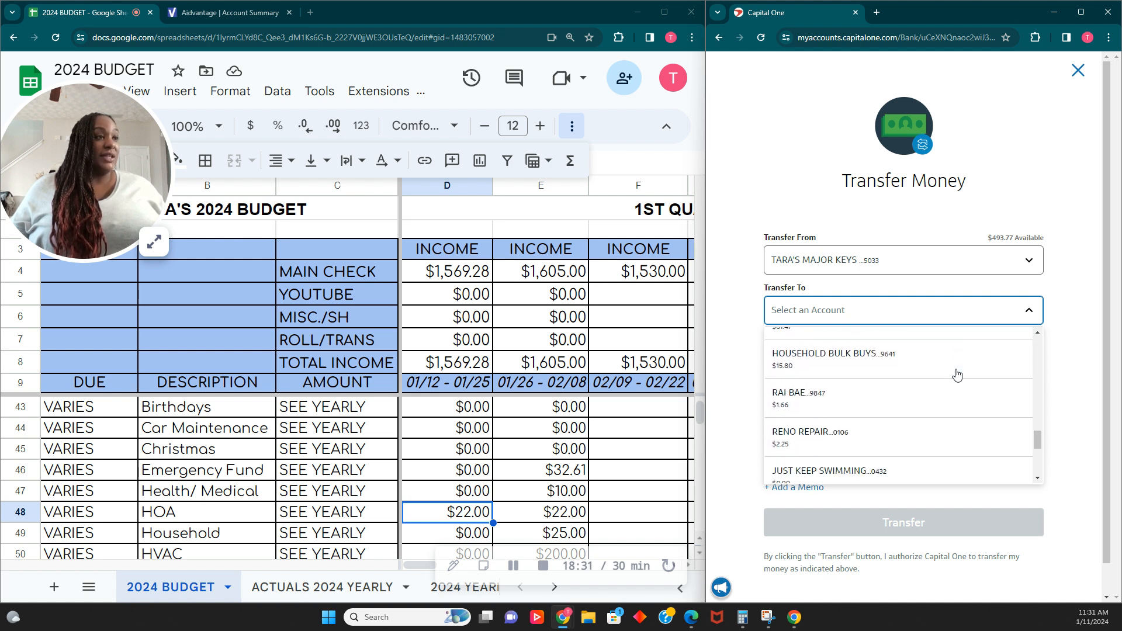
{"action": "scroll", "coordinate": [957, 374], "scroll_direction": "down", "scroll_amount": 4}
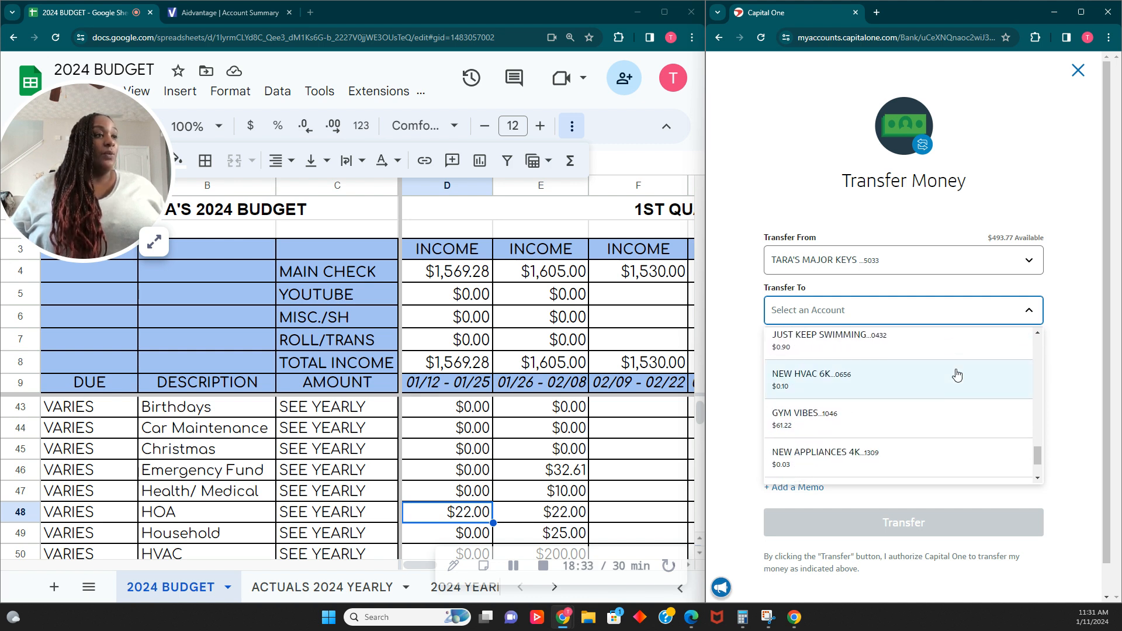
{"action": "scroll", "coordinate": [960, 379], "scroll_direction": "up", "scroll_amount": 8}
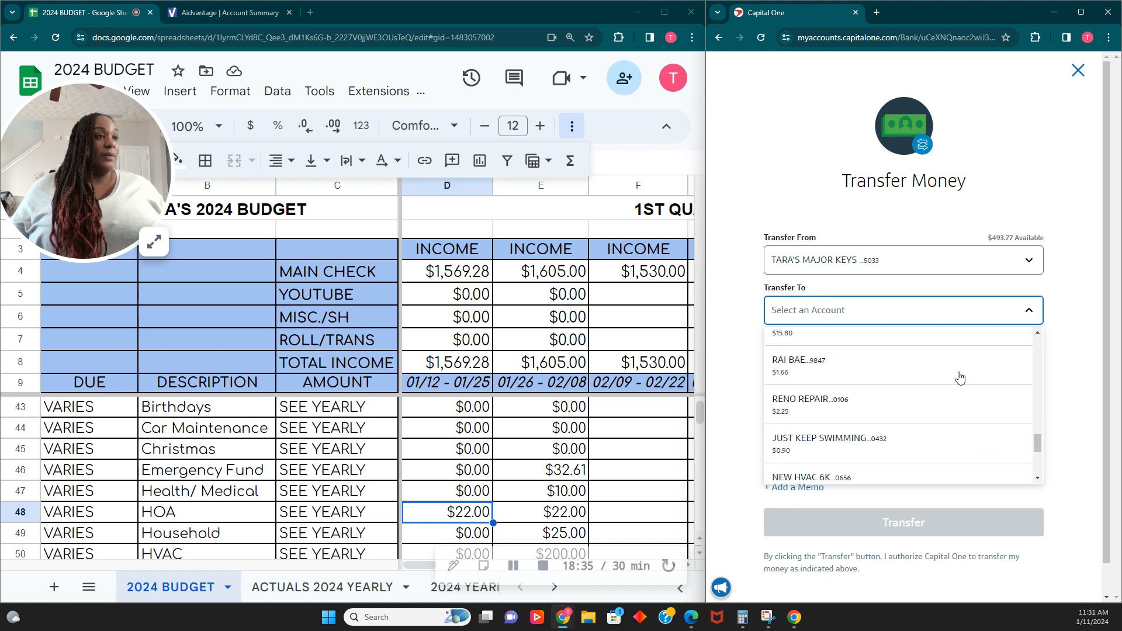
{"action": "left_click", "coordinate": [904, 413]}
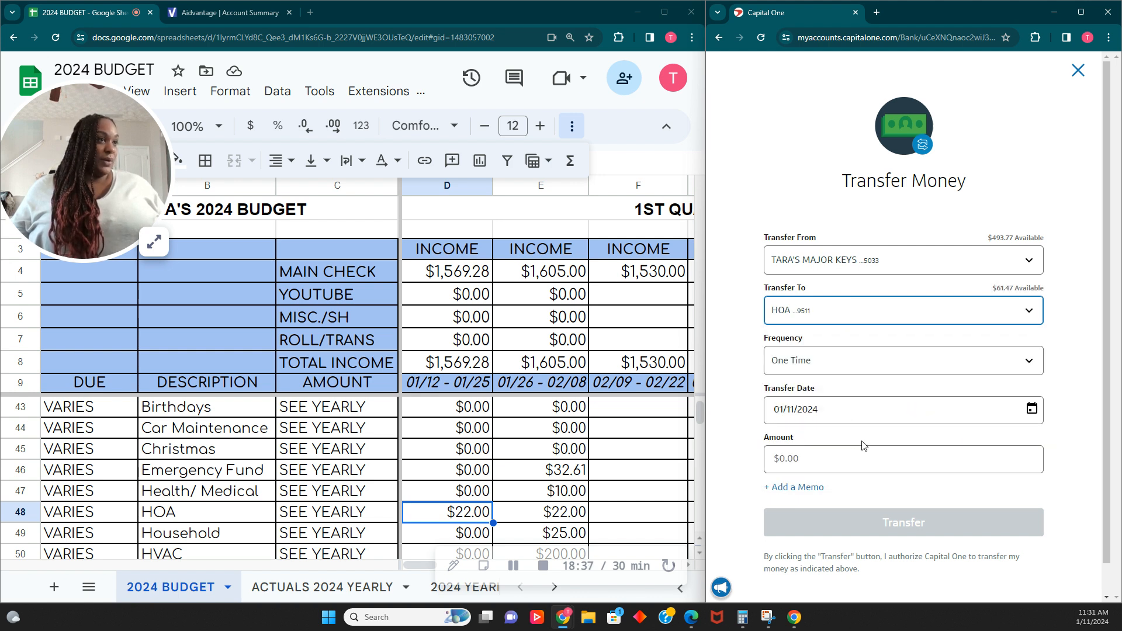
{"action": "left_click", "coordinate": [858, 457]}
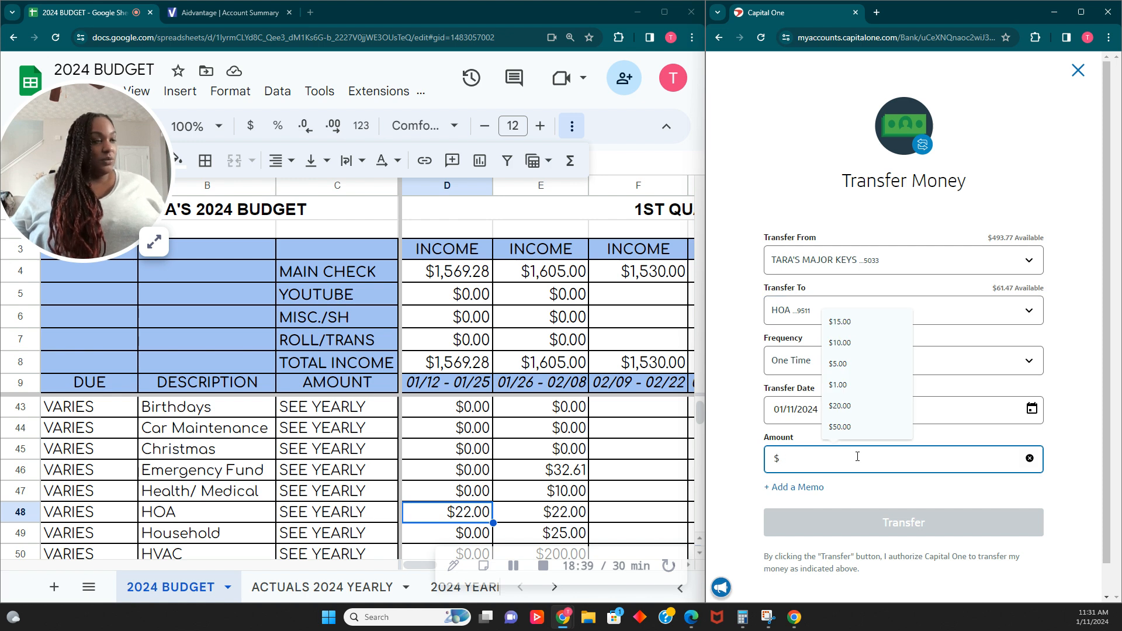
{"action": "type", "text": "22.00"}
- Add the memo JAN 2025 HOA to the transfer
{"action": "left_click", "coordinate": [796, 486]}
{"action": "left_click", "coordinate": [791, 508]}
{"action": "type", "text": "JAN "}
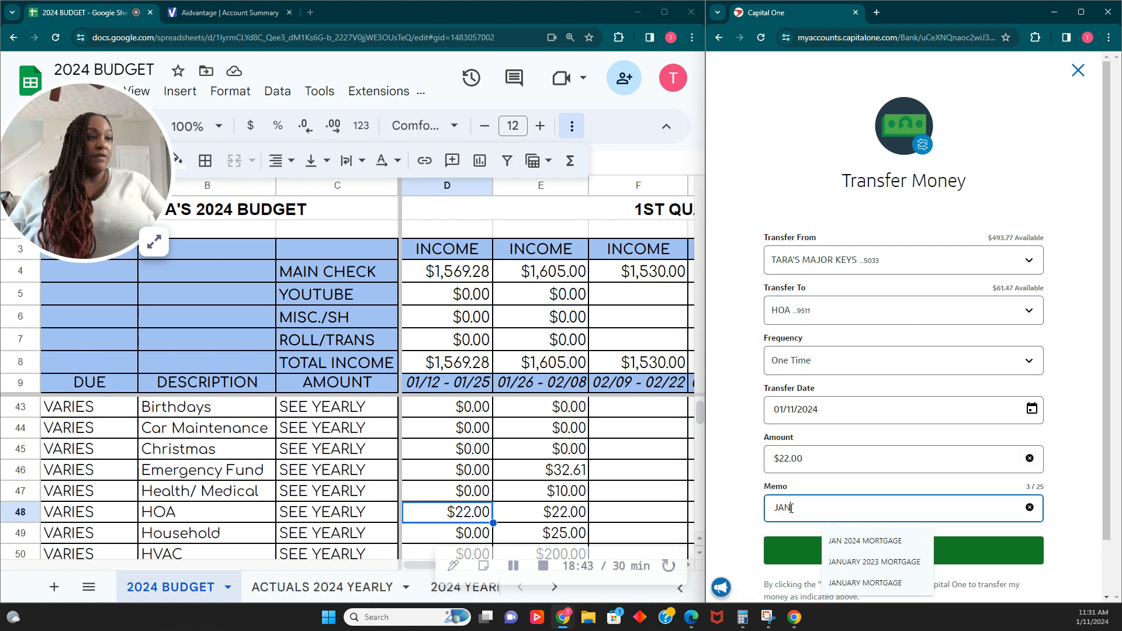
{"action": "type", "text": "2025 HOA"}
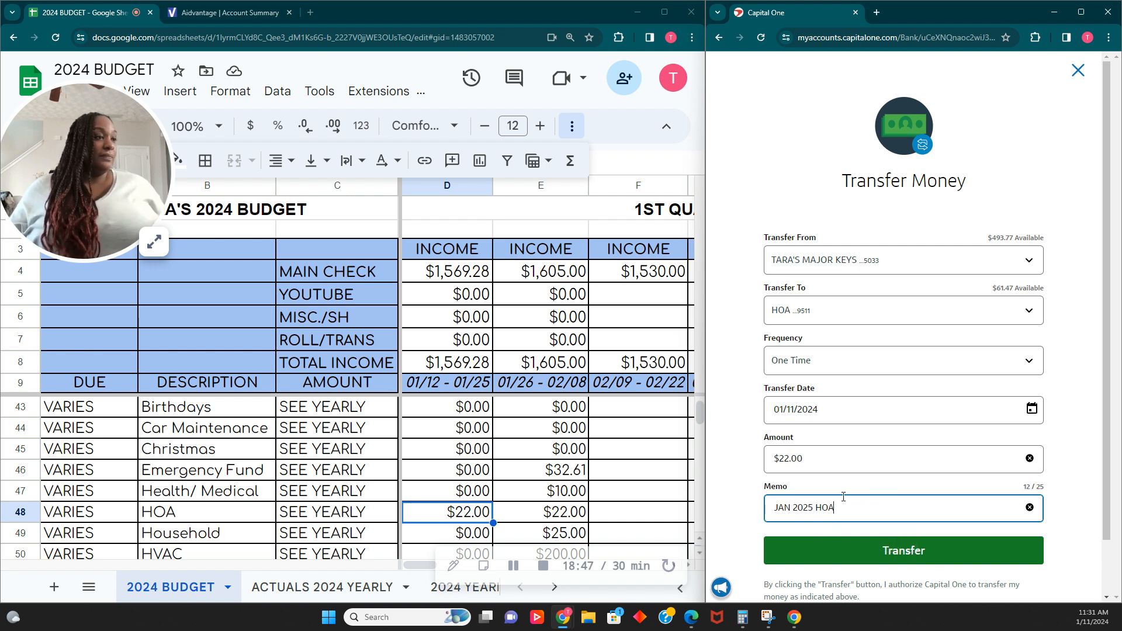
- Submit the $22.00 HOA transfer
{"action": "left_click", "coordinate": [912, 551]}
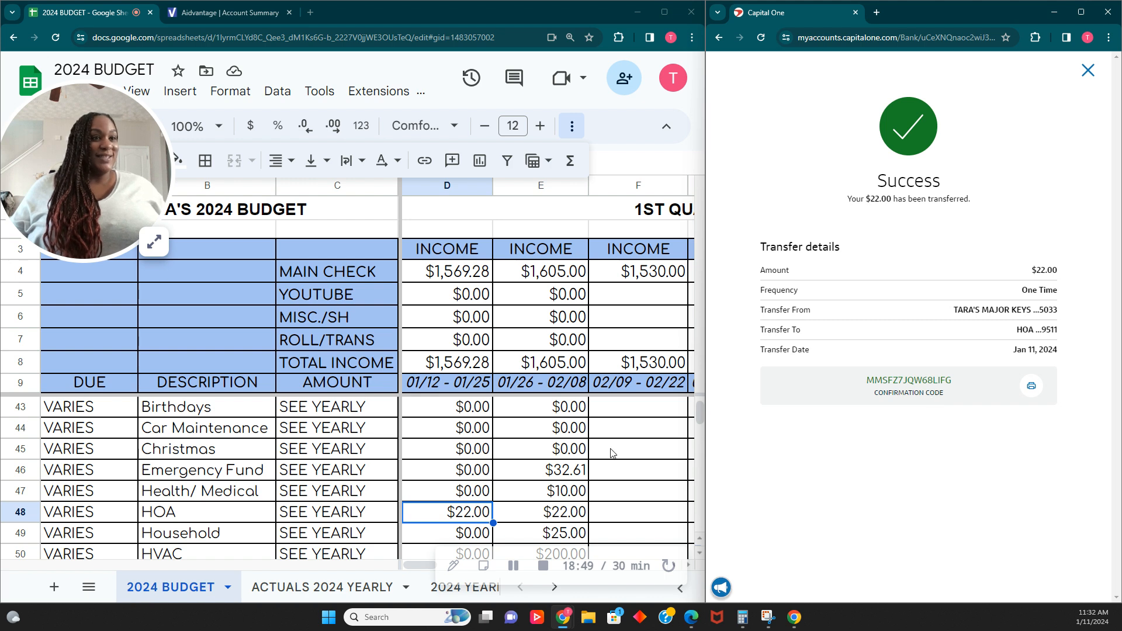
- Step through the remaining first pay period sinking fund cells from Household to Travel to check amounts
{"action": "scroll", "coordinate": [455, 531], "scroll_direction": "down", "scroll_amount": 1}
{"action": "left_click", "coordinate": [459, 520]}
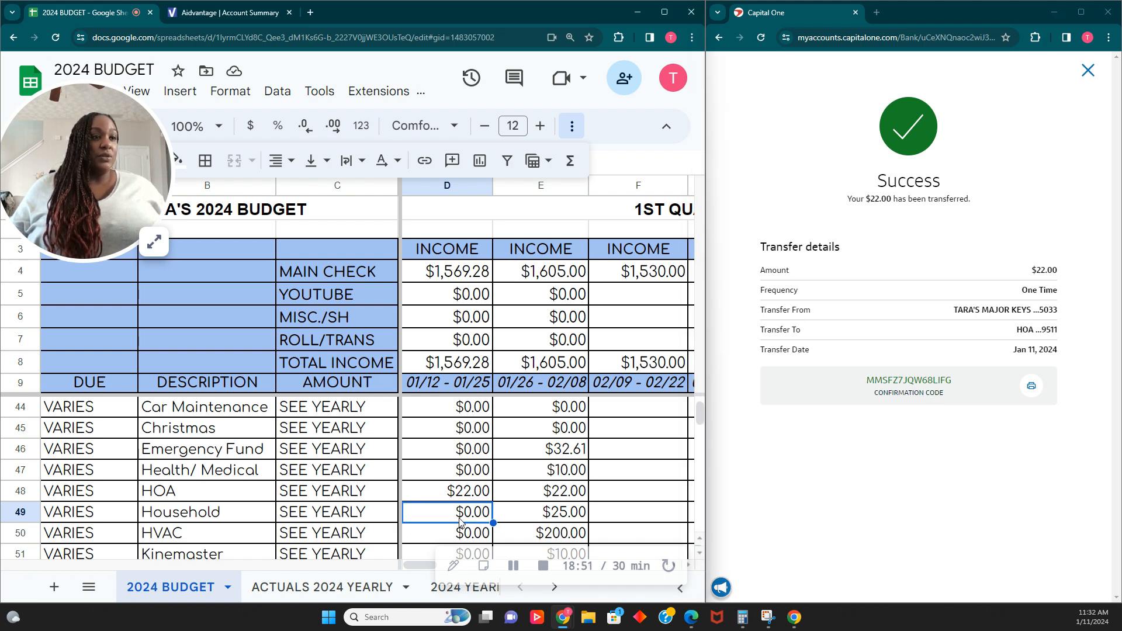
{"action": "left_click", "coordinate": [461, 529]}
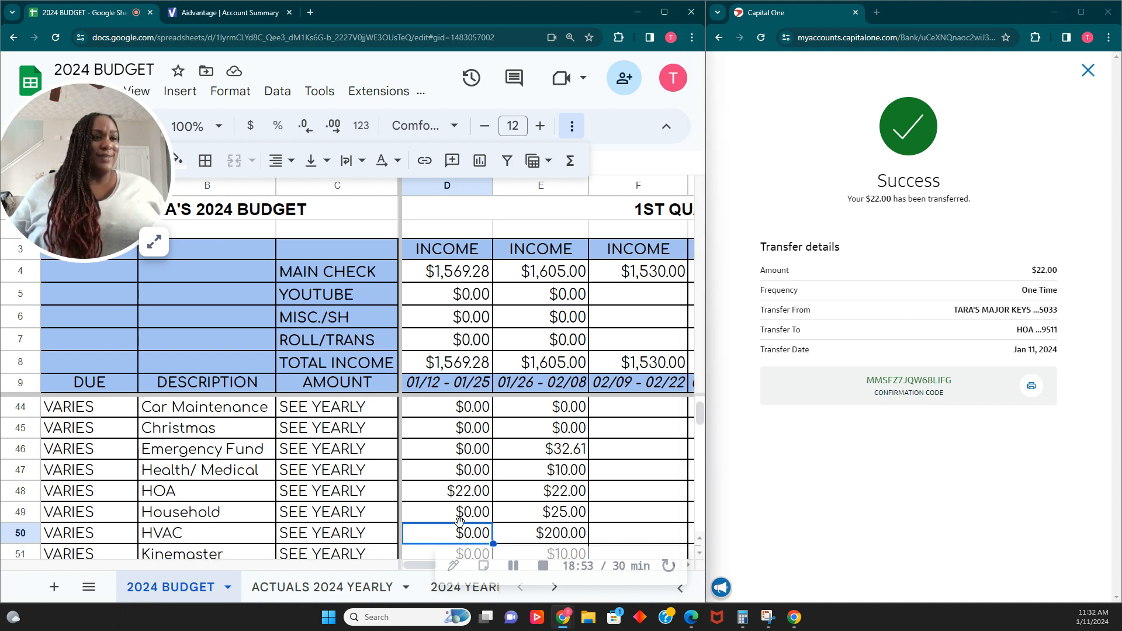
{"action": "scroll", "coordinate": [463, 520], "scroll_direction": "down", "scroll_amount": 1}
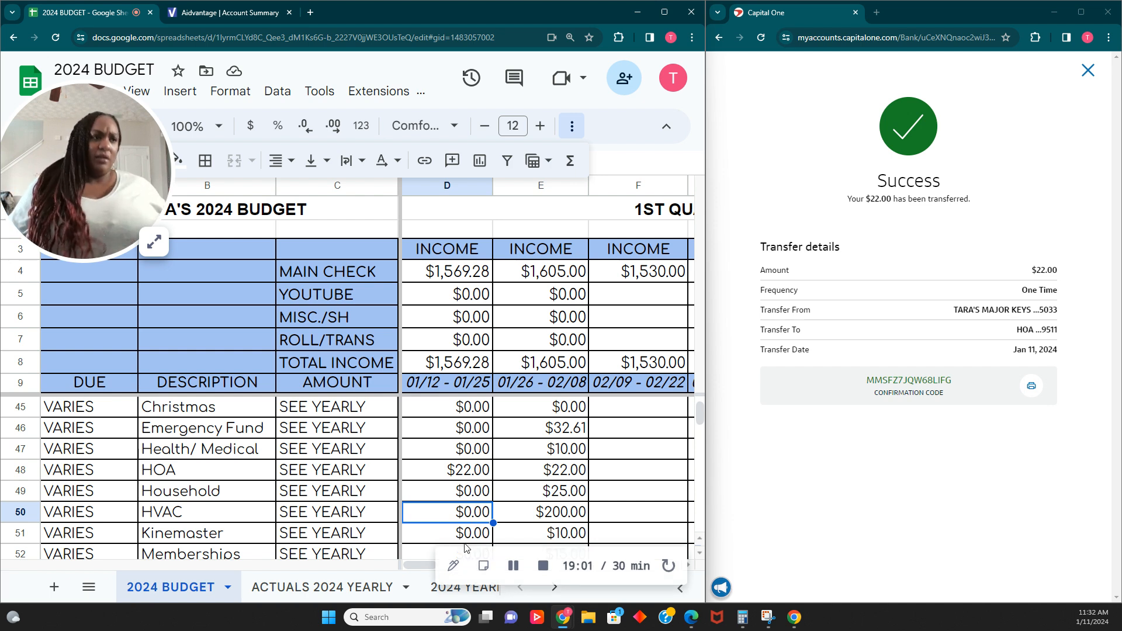
{"action": "scroll", "coordinate": [444, 528], "scroll_direction": "down", "scroll_amount": 1}
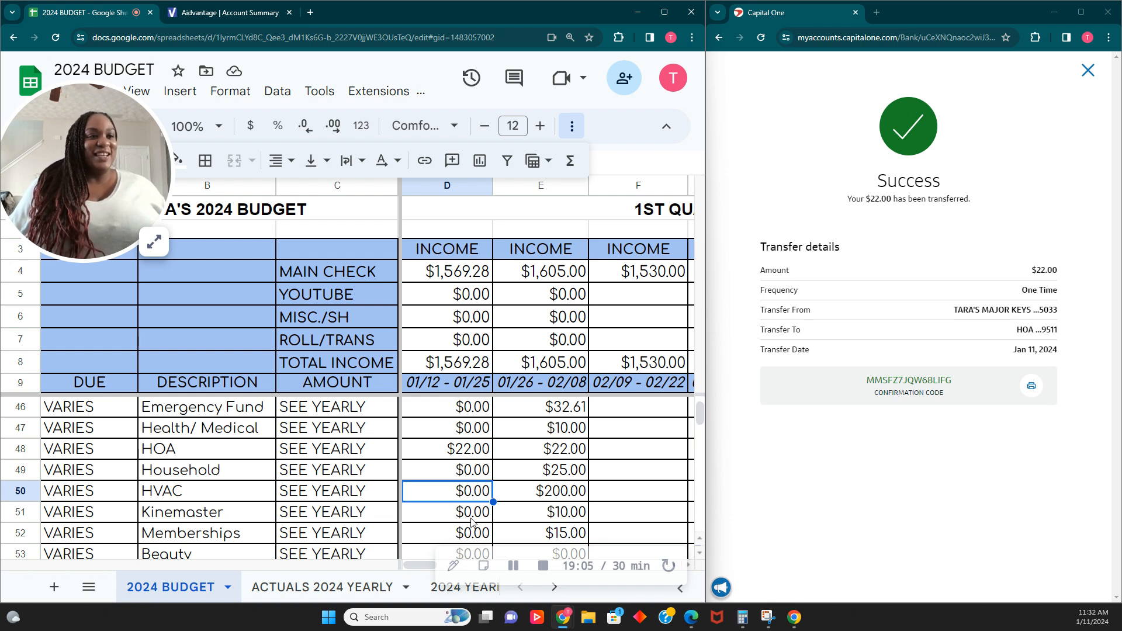
{"action": "key", "text": "Down"}
{"action": "scroll", "coordinate": [459, 532], "scroll_direction": "down", "scroll_amount": 1}
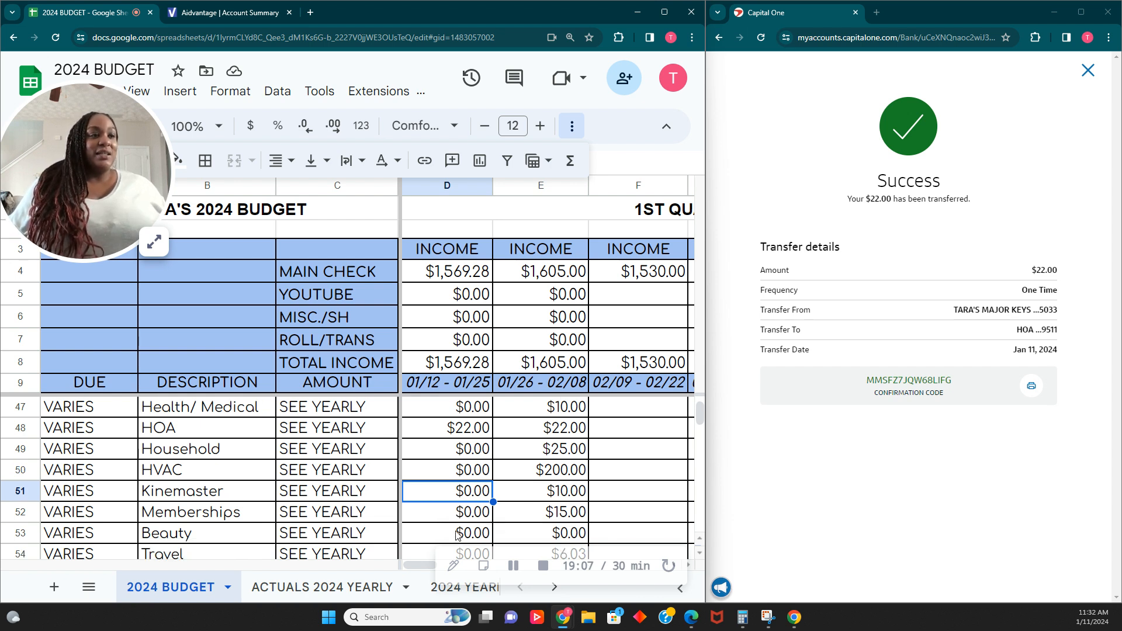
{"action": "left_click", "coordinate": [440, 517]}
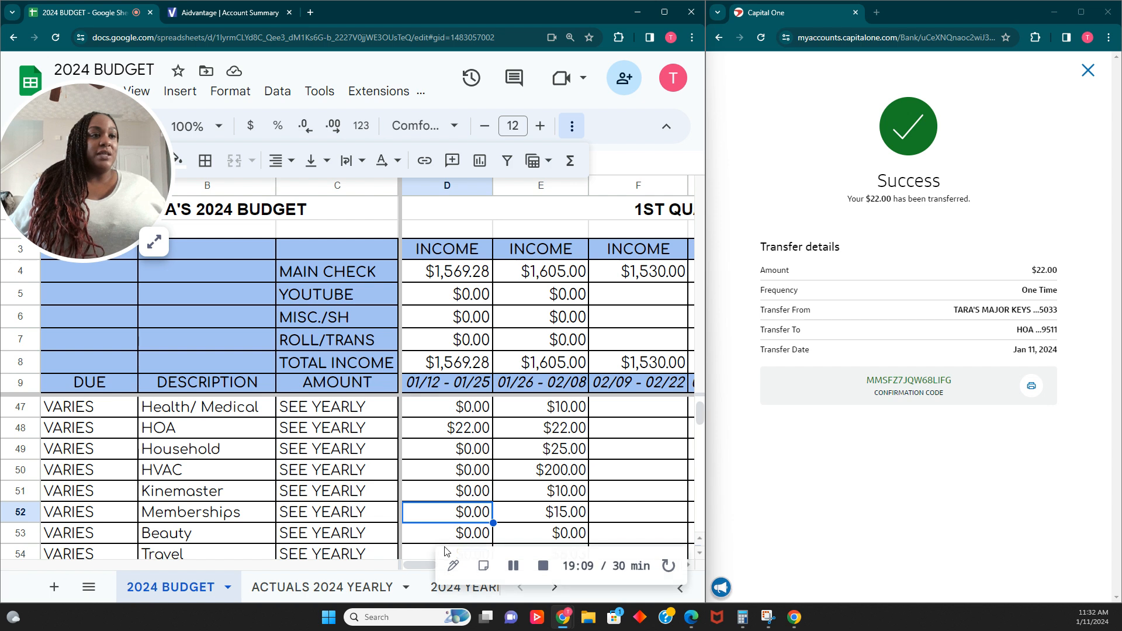
{"action": "scroll", "coordinate": [447, 543], "scroll_direction": "down", "scroll_amount": 1}
{"action": "left_click", "coordinate": [457, 521]}
{"action": "left_click", "coordinate": [454, 539]}
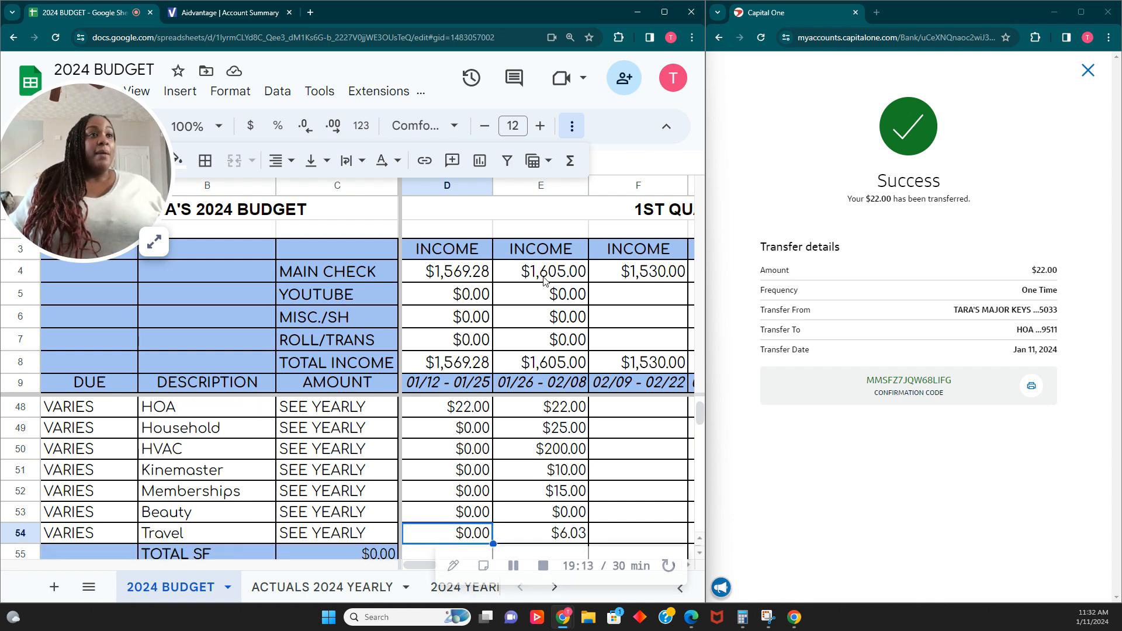
- Close the transfer confirmation and fill the first pay period's HOA cell with green
{"action": "scroll", "coordinate": [498, 449], "scroll_direction": "up", "scroll_amount": 12}
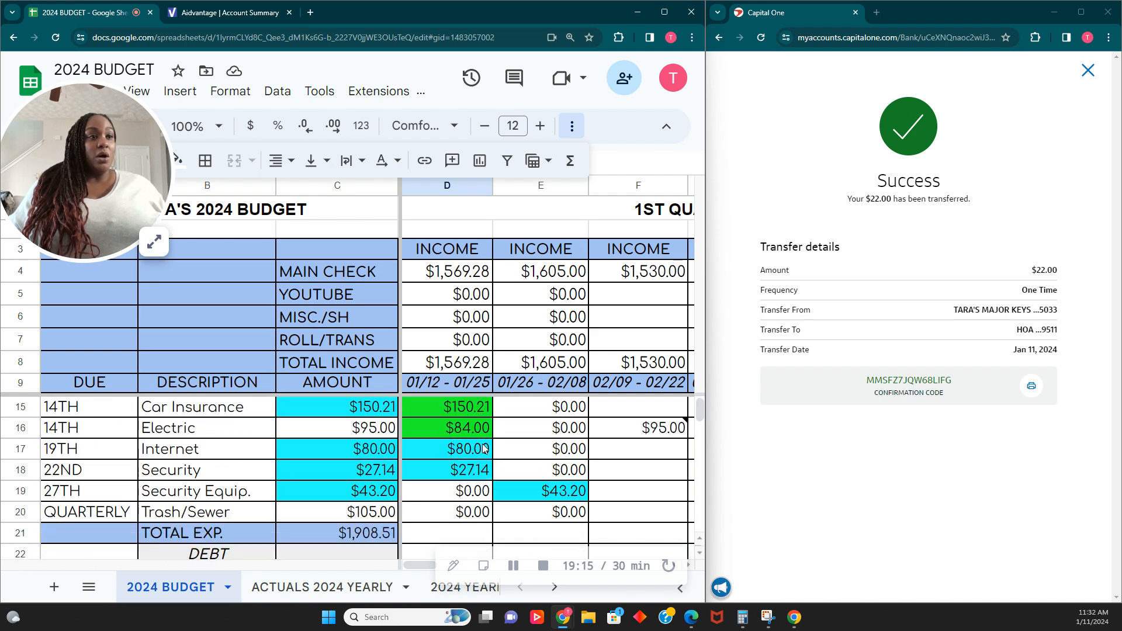
{"action": "left_click", "coordinate": [1088, 71]}
{"action": "scroll", "coordinate": [441, 424], "scroll_direction": "down", "scroll_amount": 4}
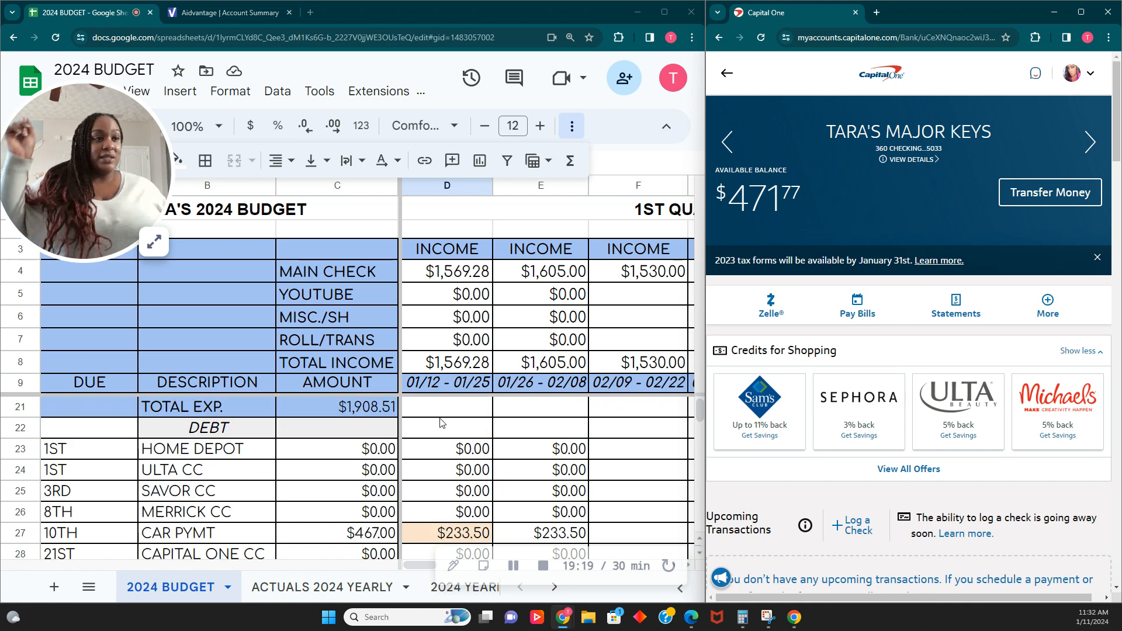
{"action": "scroll", "coordinate": [441, 422], "scroll_direction": "down", "scroll_amount": 8}
{"action": "scroll", "coordinate": [436, 451], "scroll_direction": "down", "scroll_amount": 2}
{"action": "scroll", "coordinate": [452, 450], "scroll_direction": "up", "scroll_amount": 1}
{"action": "left_click", "coordinate": [466, 430]}
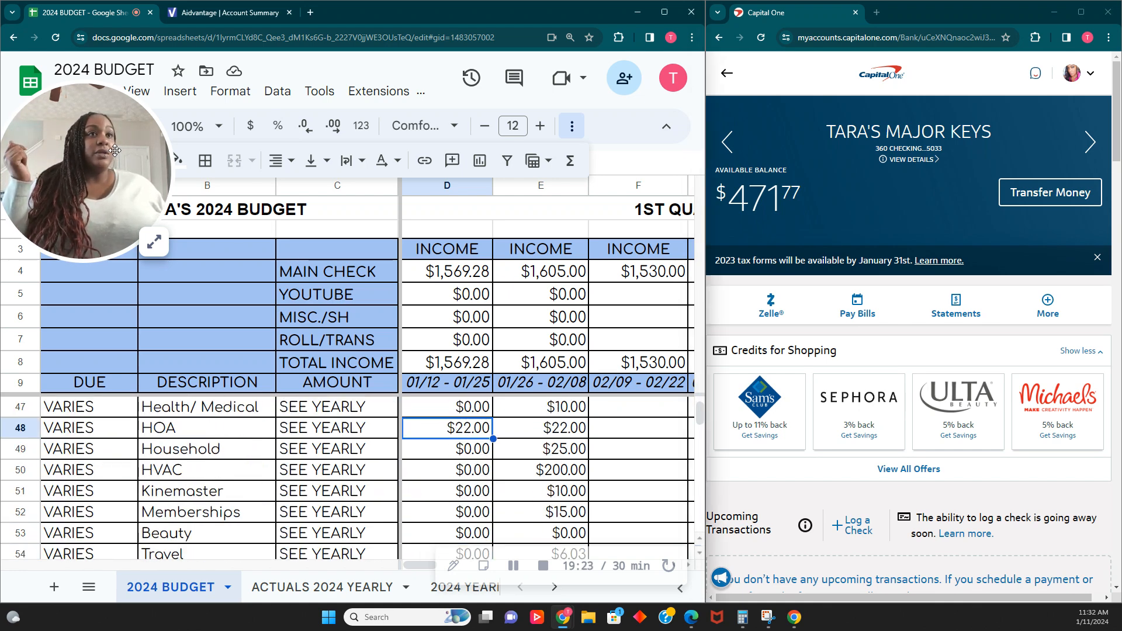
{"action": "left_click", "coordinate": [179, 160]}
{"action": "left_click", "coordinate": [264, 236]}
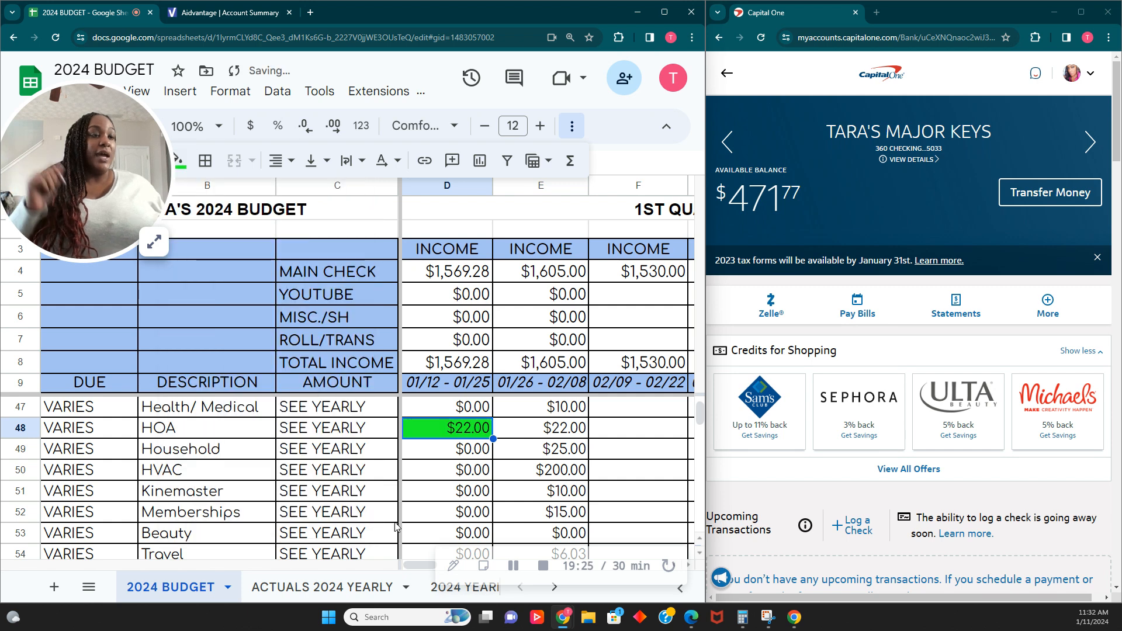
- Start a $1.00 transfer from the checking account to the Navy Federal Credit Union account
{"action": "scroll", "coordinate": [464, 503], "scroll_direction": "down", "scroll_amount": 4}
{"action": "scroll", "coordinate": [464, 503], "scroll_direction": "up", "scroll_amount": 1}
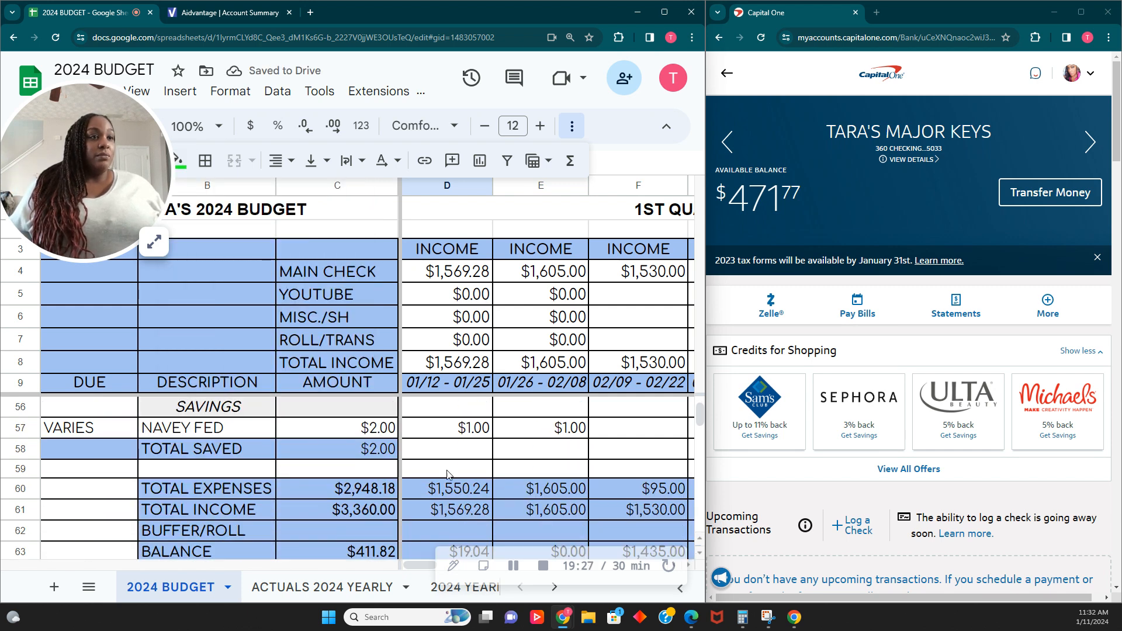
{"action": "scroll", "coordinate": [469, 443], "scroll_direction": "up", "scroll_amount": 1}
{"action": "left_click", "coordinate": [471, 451]}
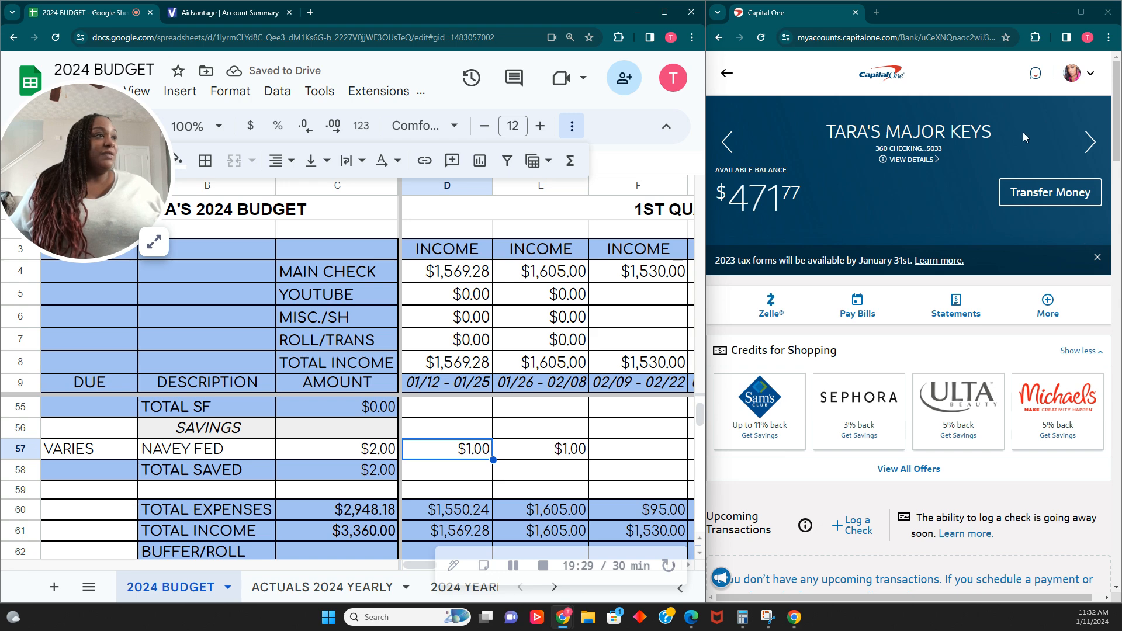
{"action": "left_click", "coordinate": [1067, 185]}
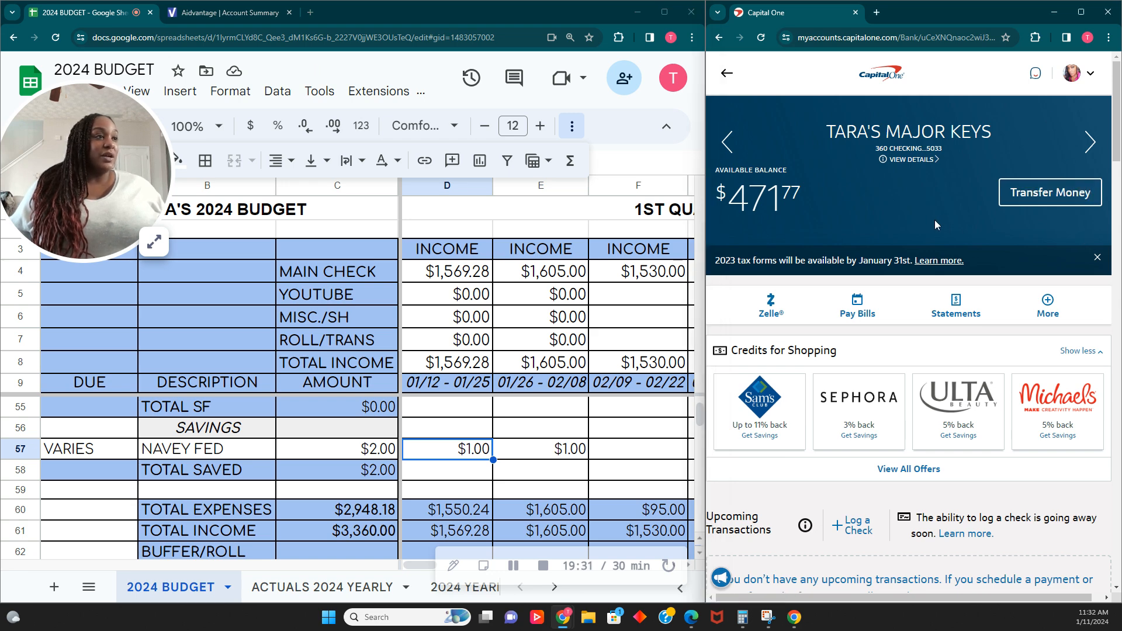
{"action": "left_click", "coordinate": [987, 314]}
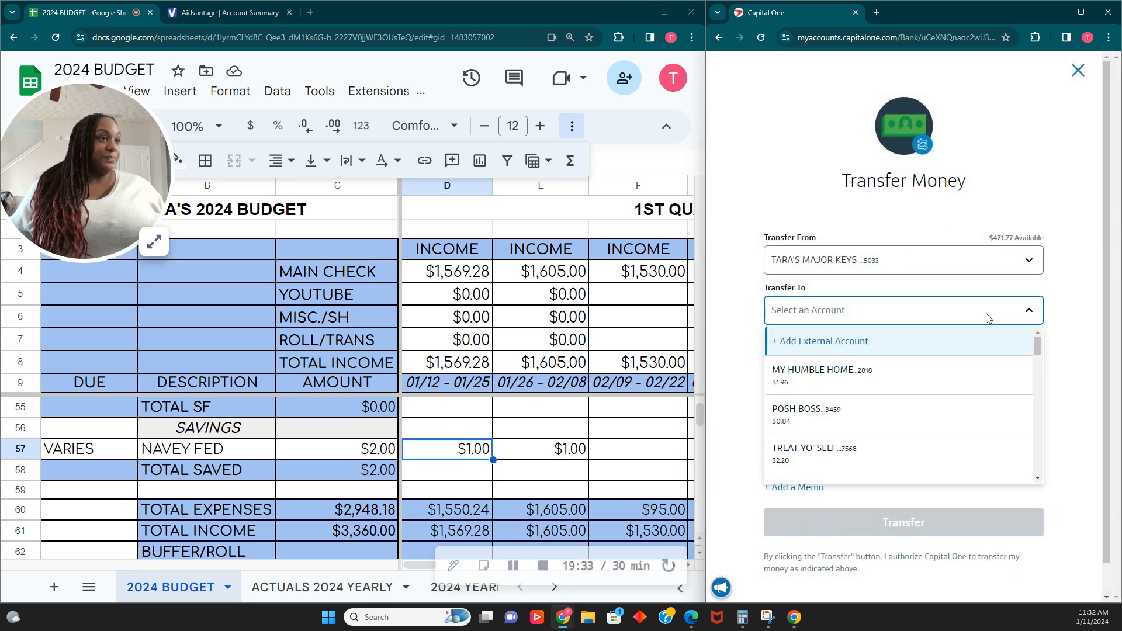
{"action": "scroll", "coordinate": [899, 412], "scroll_direction": "down", "scroll_amount": 10}
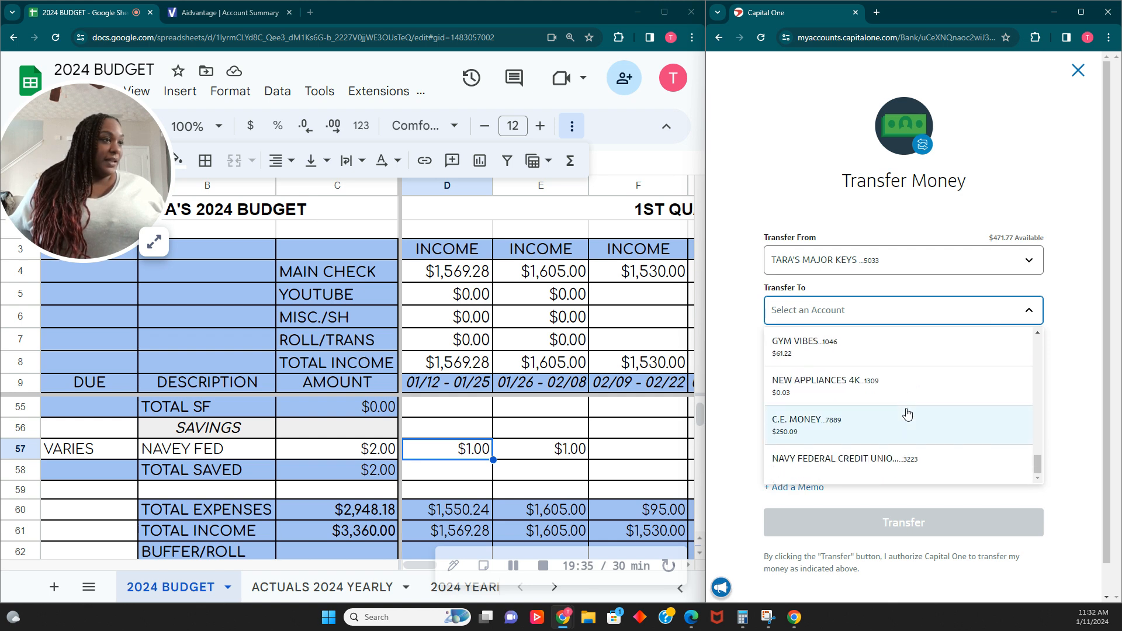
{"action": "left_click", "coordinate": [893, 455]}
{"action": "left_click", "coordinate": [853, 461]}
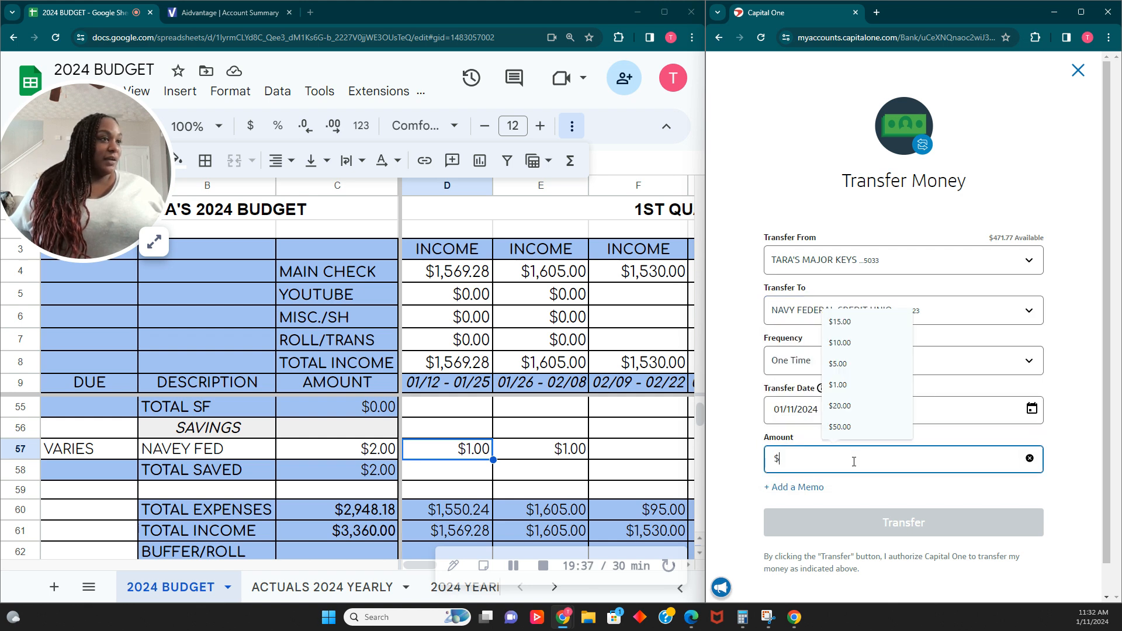
{"action": "type", "text": "1.00"}
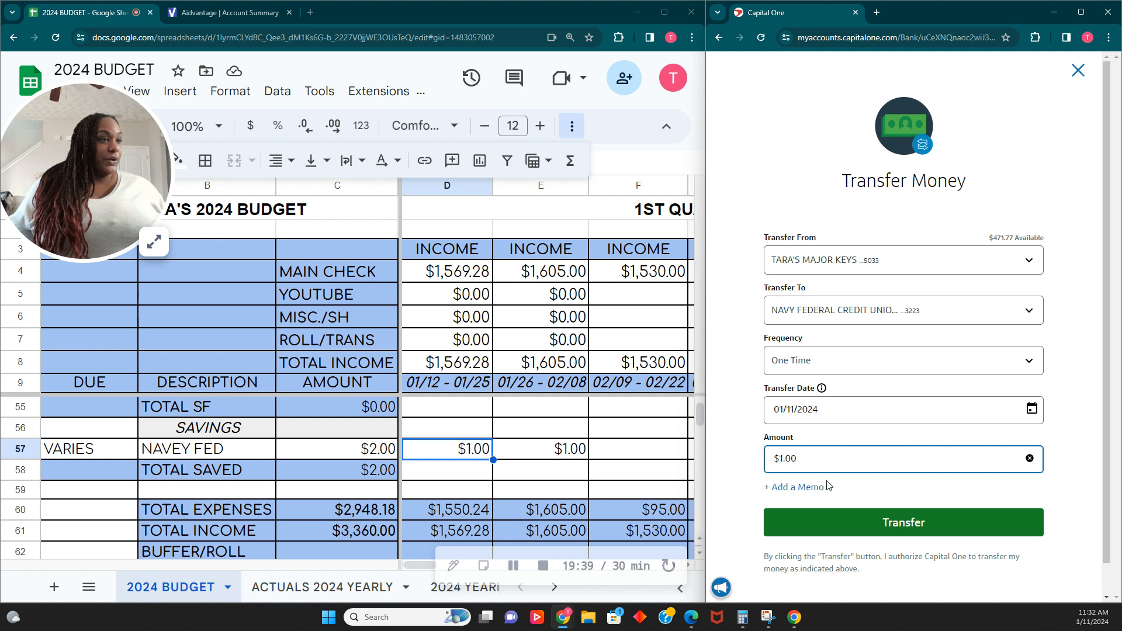
- Add the memo NAVEY FED to the transfer and submit it
{"action": "left_click", "coordinate": [812, 487]}
{"action": "left_click", "coordinate": [812, 514]}
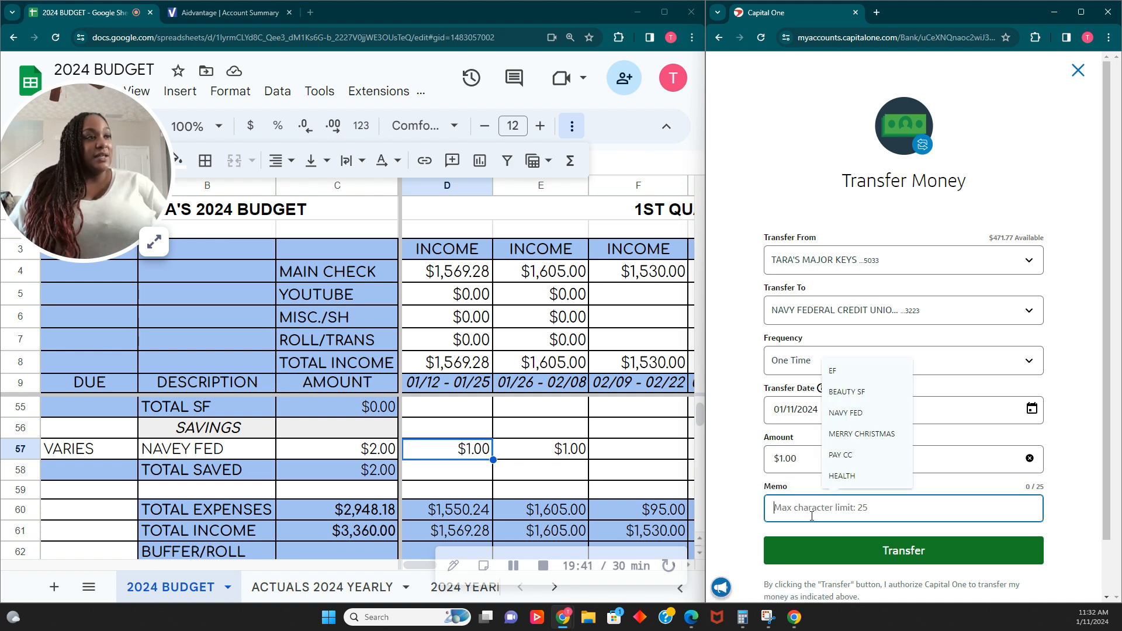
{"action": "left_click", "coordinate": [845, 412]}
{"action": "left_click", "coordinate": [903, 550]}
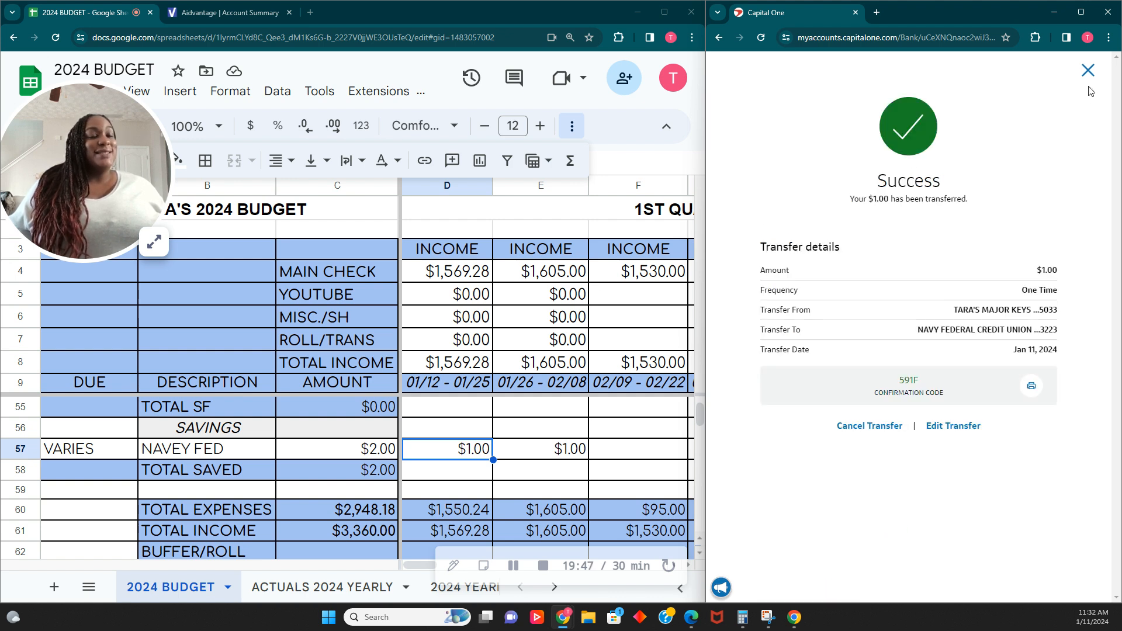
- Fill the first pay period's Navey Fed savings cell with light orange and close the transfer confirmation
{"action": "left_click", "coordinate": [182, 166]}
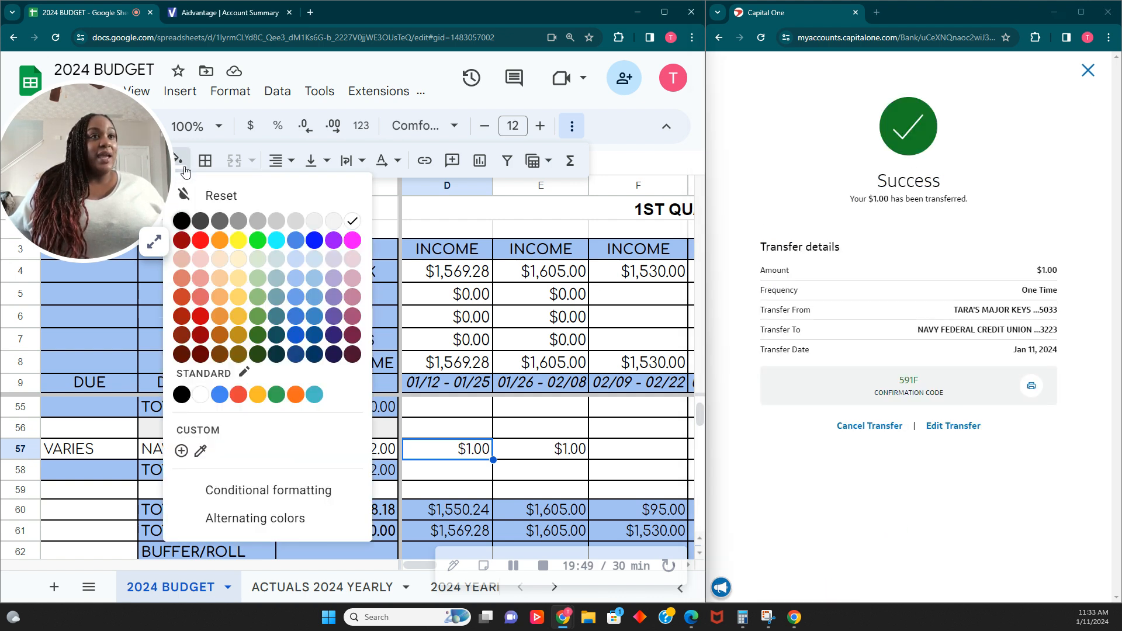
{"action": "left_click", "coordinate": [219, 259]}
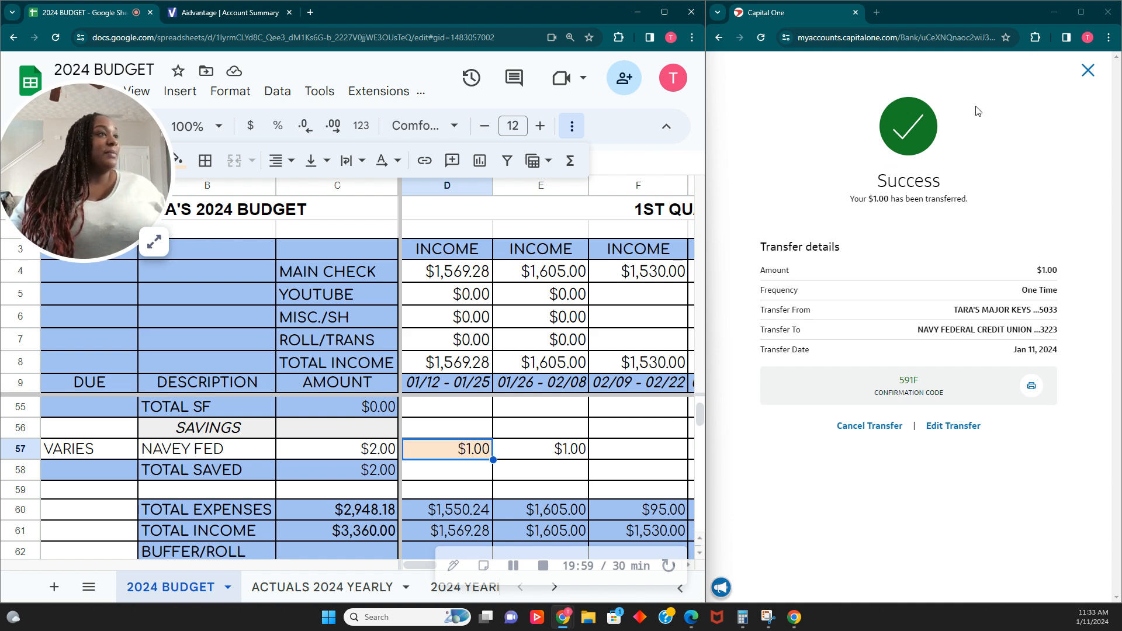
{"action": "left_click", "coordinate": [1086, 71]}
- Check the first pay period's balance row at the bottom of the budget
{"action": "scroll", "coordinate": [460, 480], "scroll_direction": "down", "scroll_amount": 1}
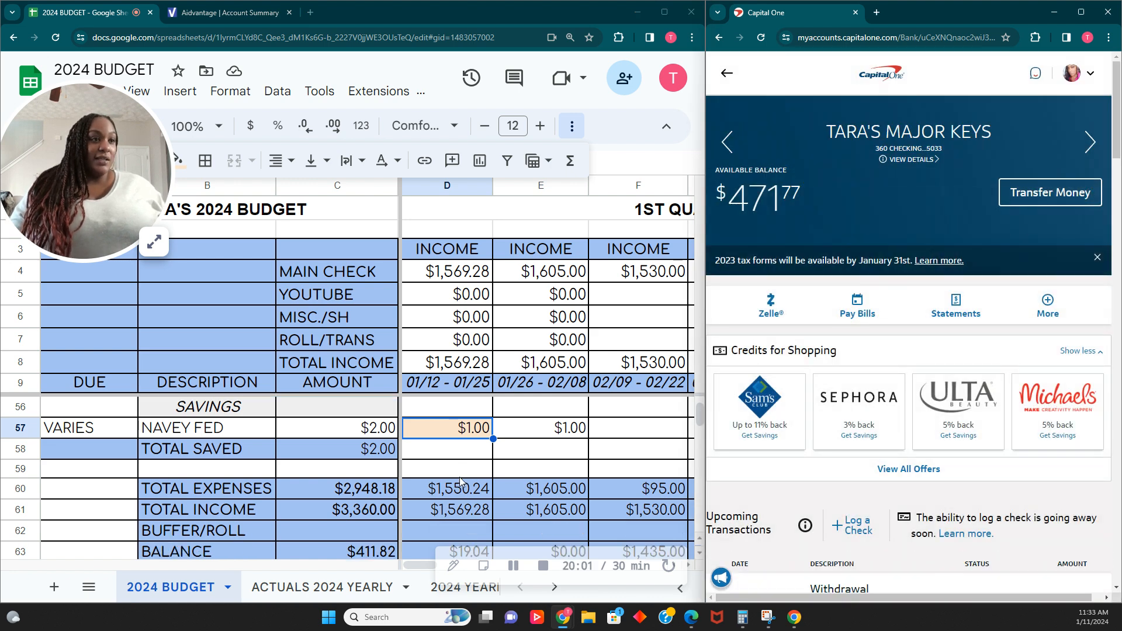
{"action": "scroll", "coordinate": [460, 480], "scroll_direction": "down", "scroll_amount": 2}
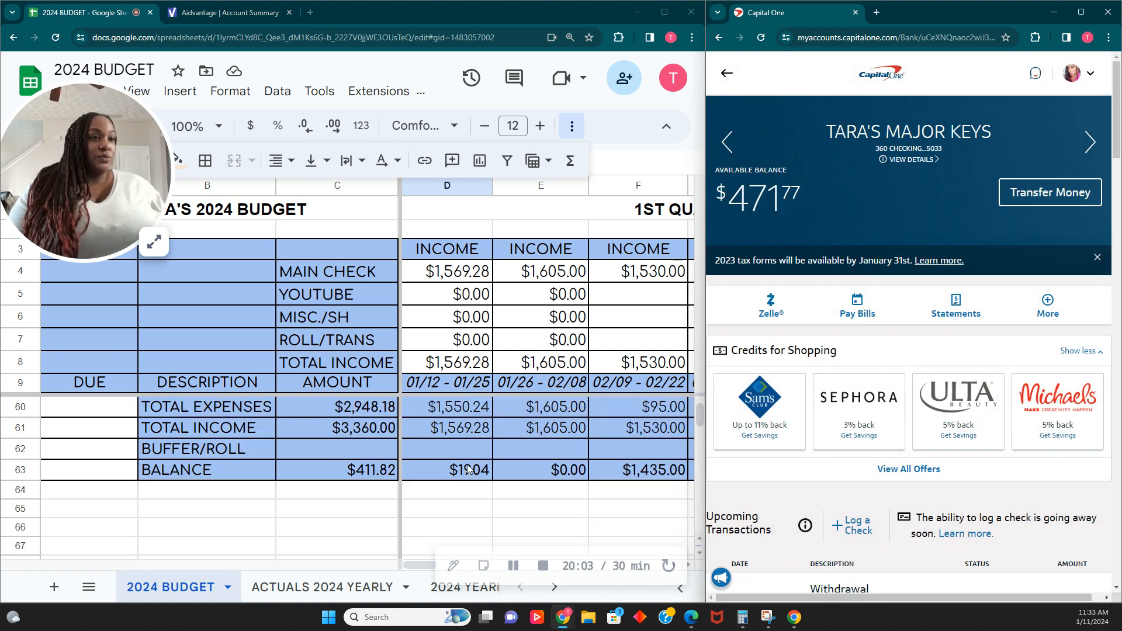
{"action": "left_click", "coordinate": [467, 471]}
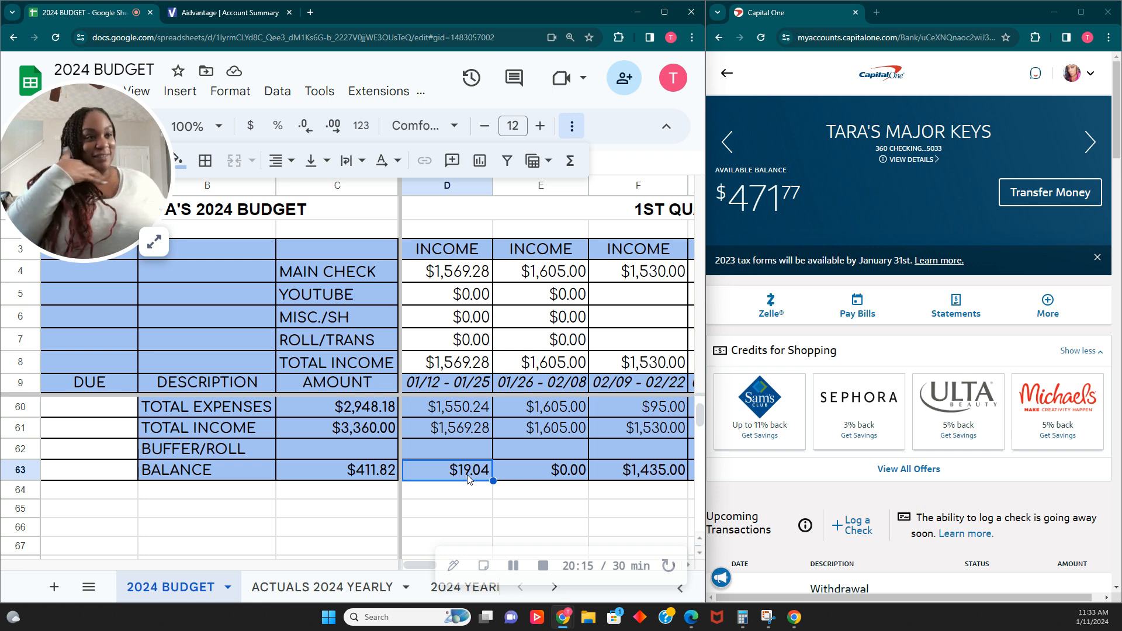
{"action": "scroll", "coordinate": [467, 474], "scroll_direction": "up", "scroll_amount": 3}
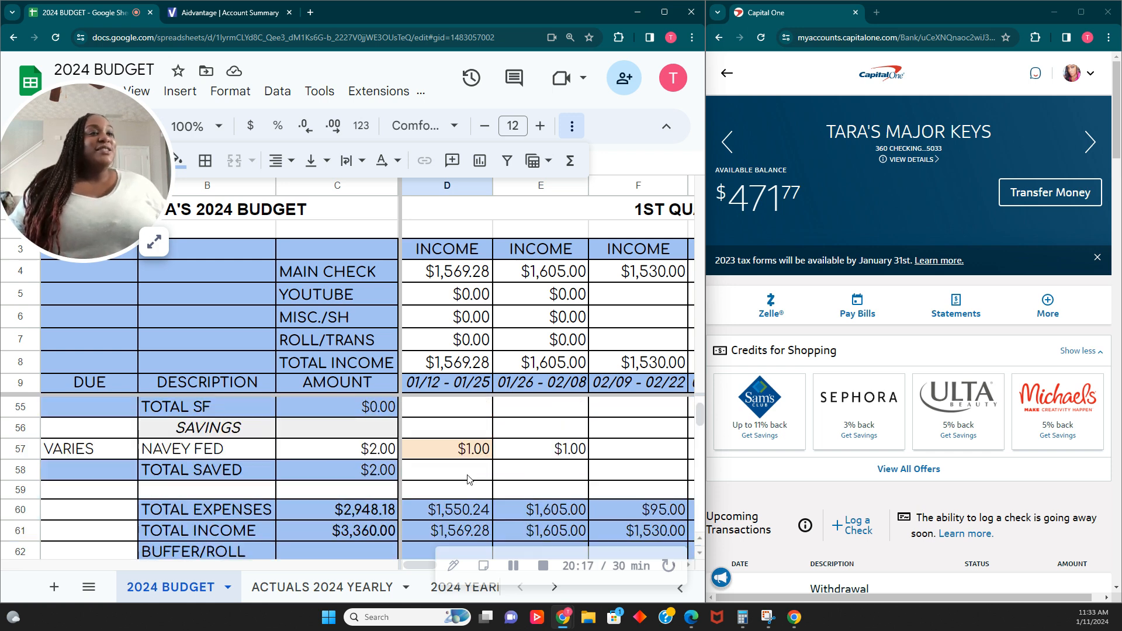
{"action": "scroll", "coordinate": [467, 474], "scroll_direction": "up", "scroll_amount": 4}
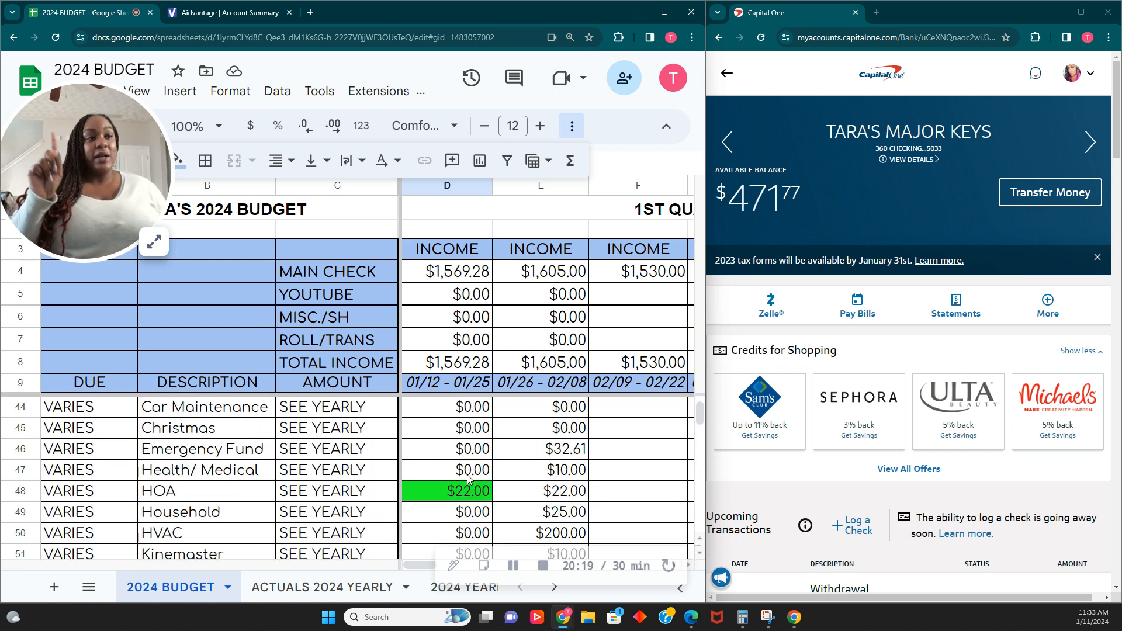
- Open the ACTUALS 2024 YEARLY sheet and review its monthly category amounts
{"action": "left_click", "coordinate": [154, 241]}
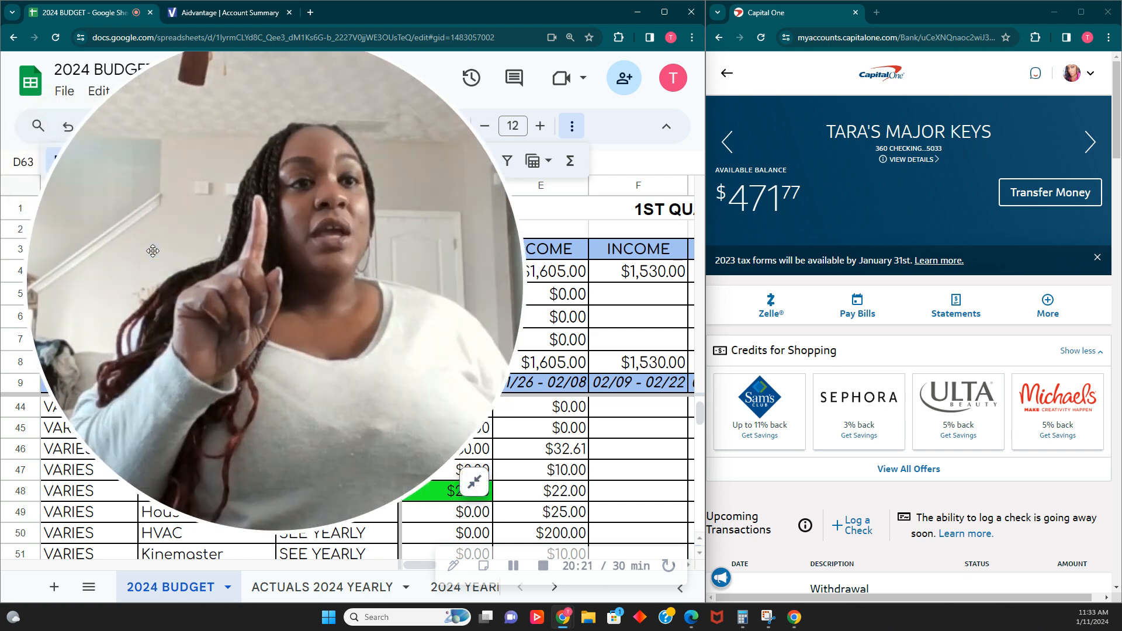
{"action": "left_click", "coordinate": [465, 587]}
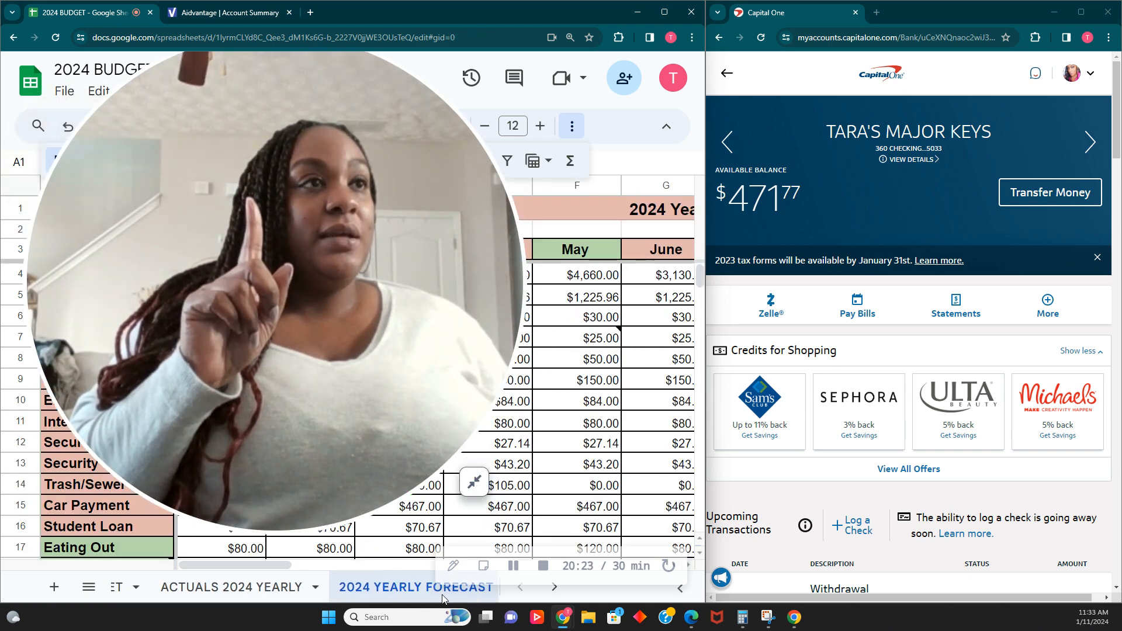
{"action": "left_click", "coordinate": [474, 481]}
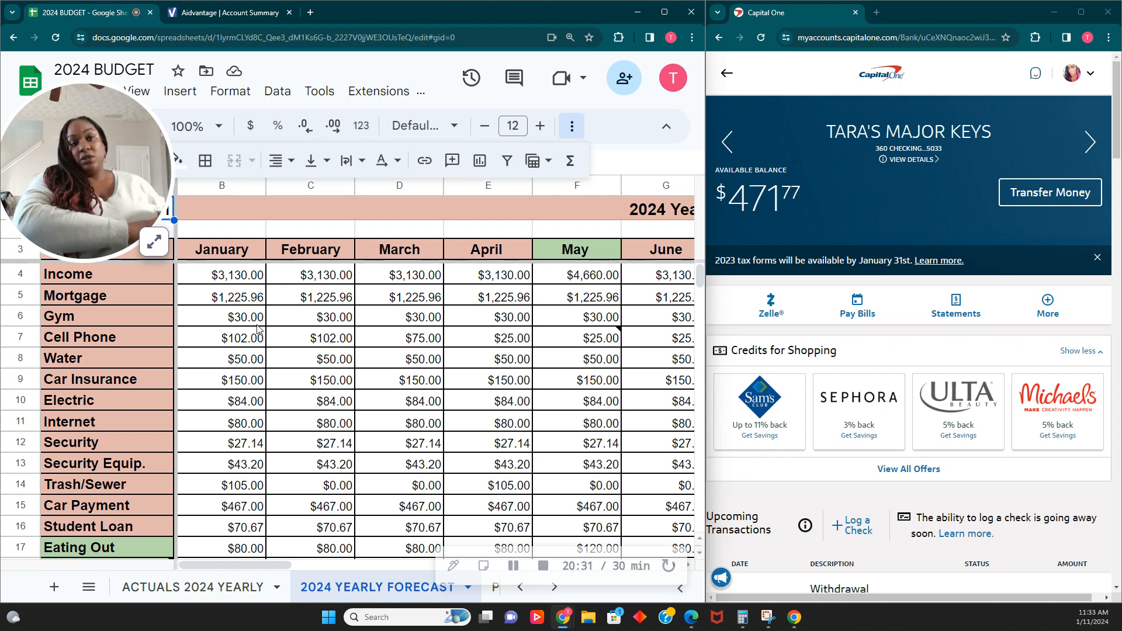
{"action": "left_click", "coordinate": [238, 593]}
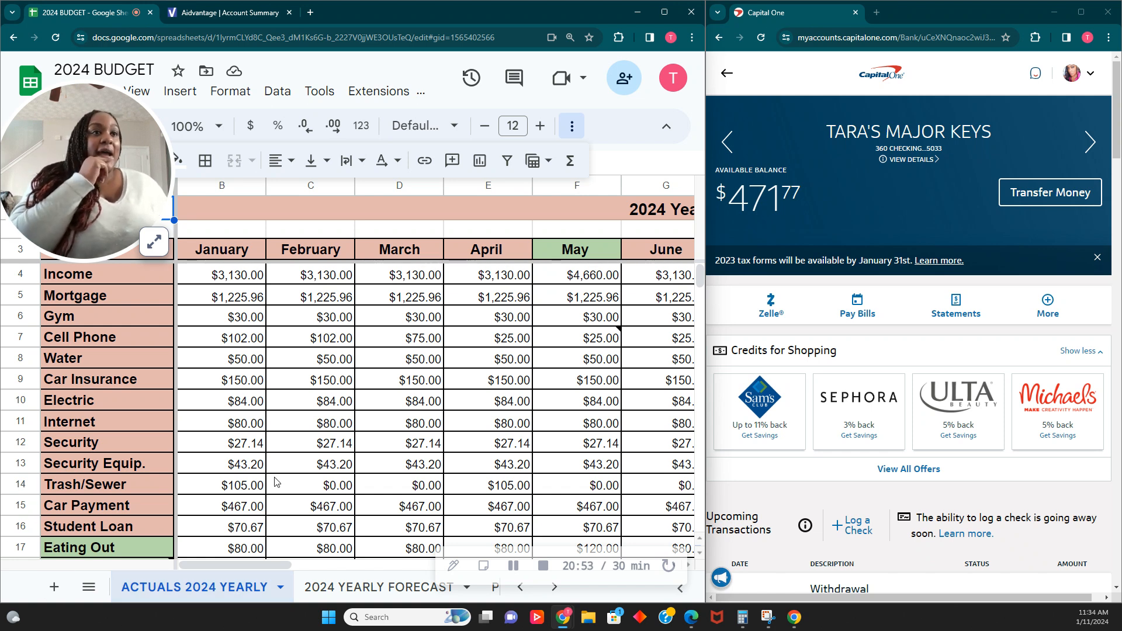
{"action": "scroll", "coordinate": [257, 421], "scroll_direction": "down", "scroll_amount": 5}
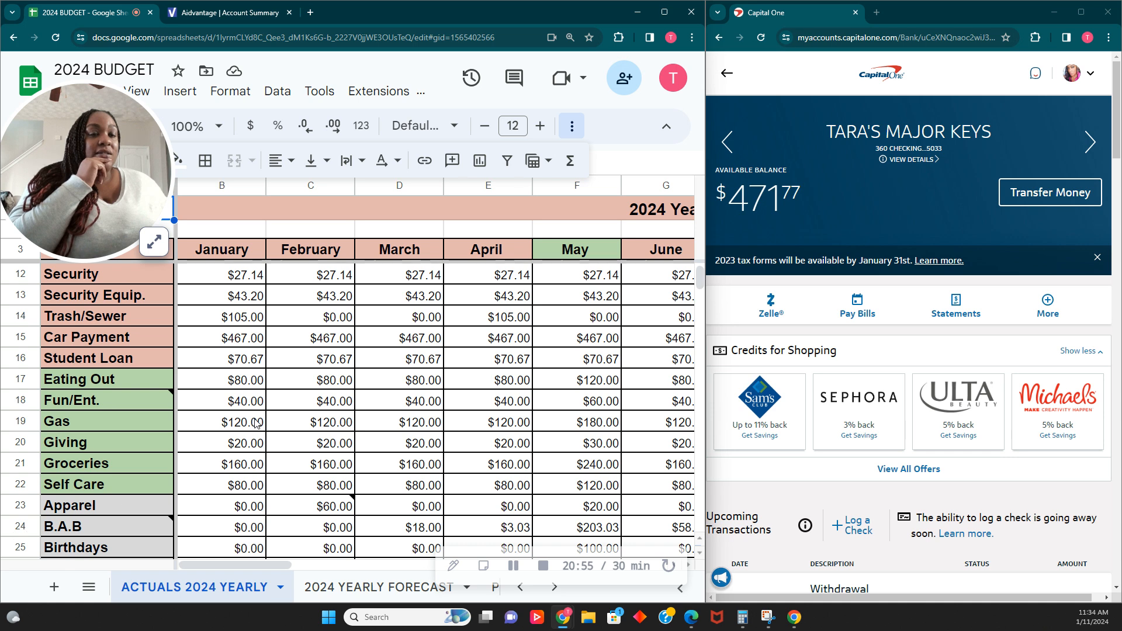
{"action": "scroll", "coordinate": [257, 422], "scroll_direction": "down", "scroll_amount": 4}
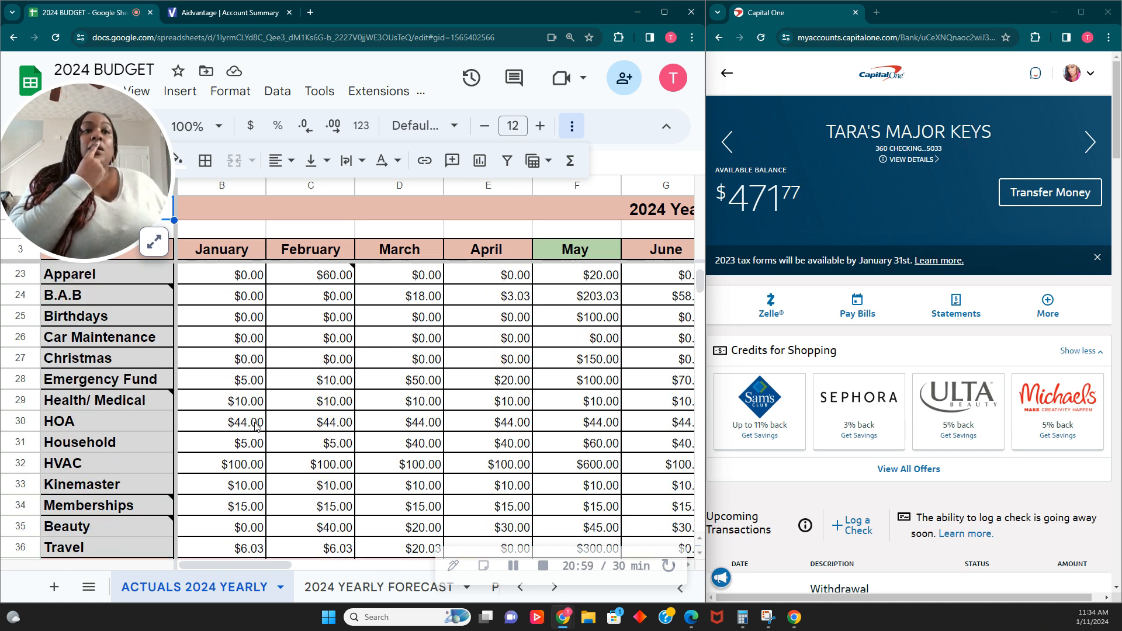
{"action": "scroll", "coordinate": [215, 466], "scroll_direction": "down", "scroll_amount": 2}
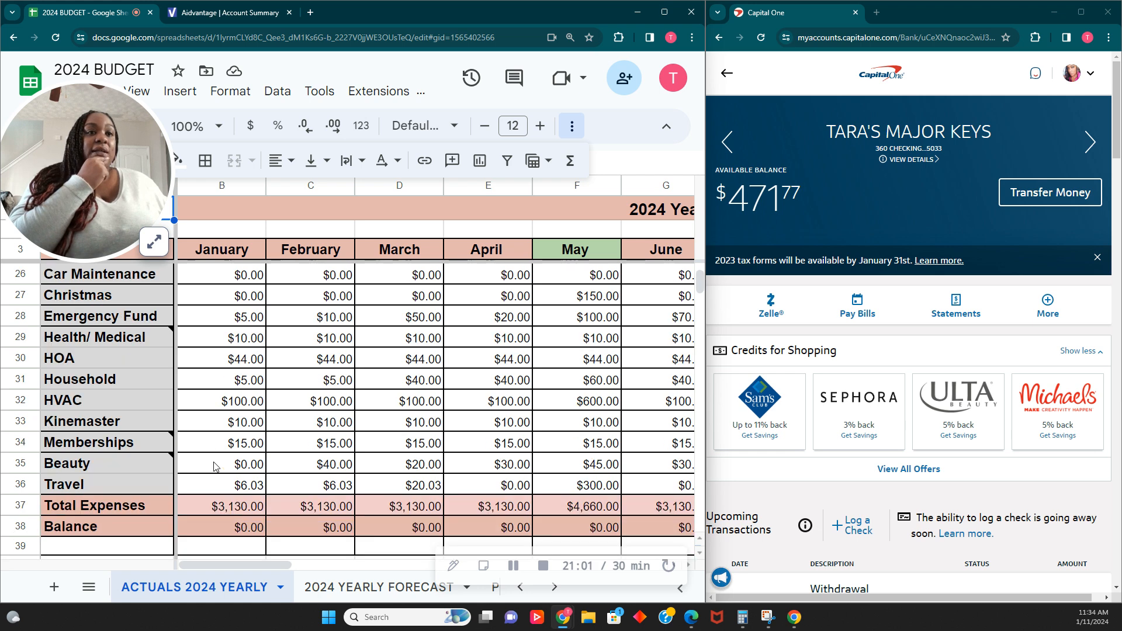
- Review the Kinemaster and Memberships rows across the months of the ACTUALS 2024 YEARLY sheet
{"action": "scroll", "coordinate": [215, 466], "scroll_direction": "down", "scroll_amount": 1}
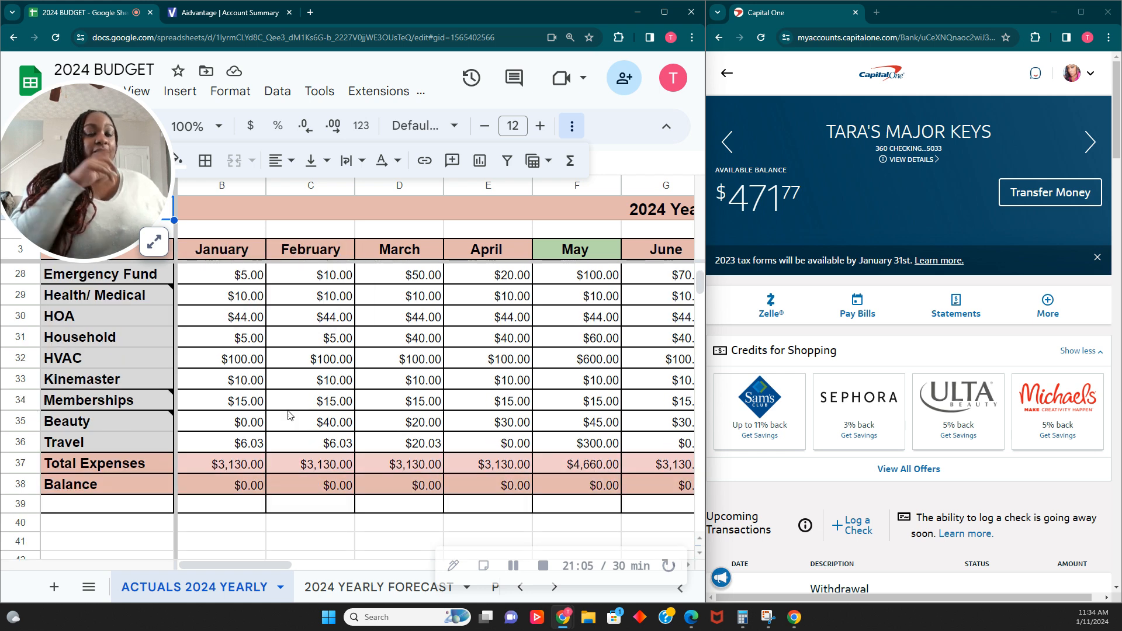
{"action": "left_click", "coordinate": [20, 379]}
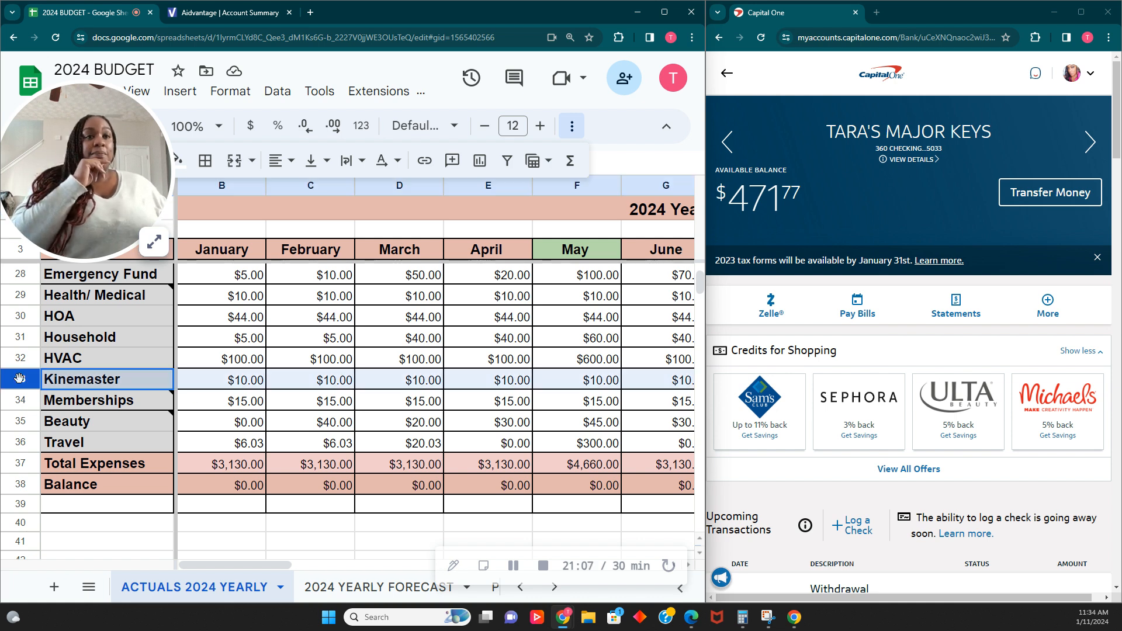
{"action": "left_click", "coordinate": [10, 399], "text": "shift"}
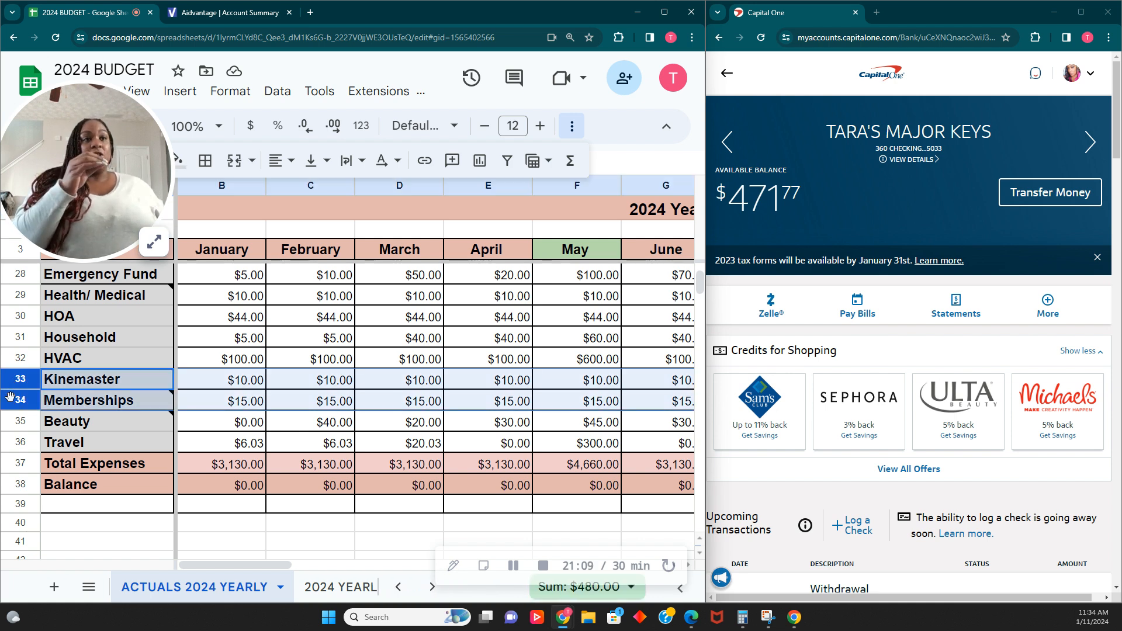
{"action": "left_click_drag", "start_coordinate": [275, 562], "coordinate": [332, 562]}
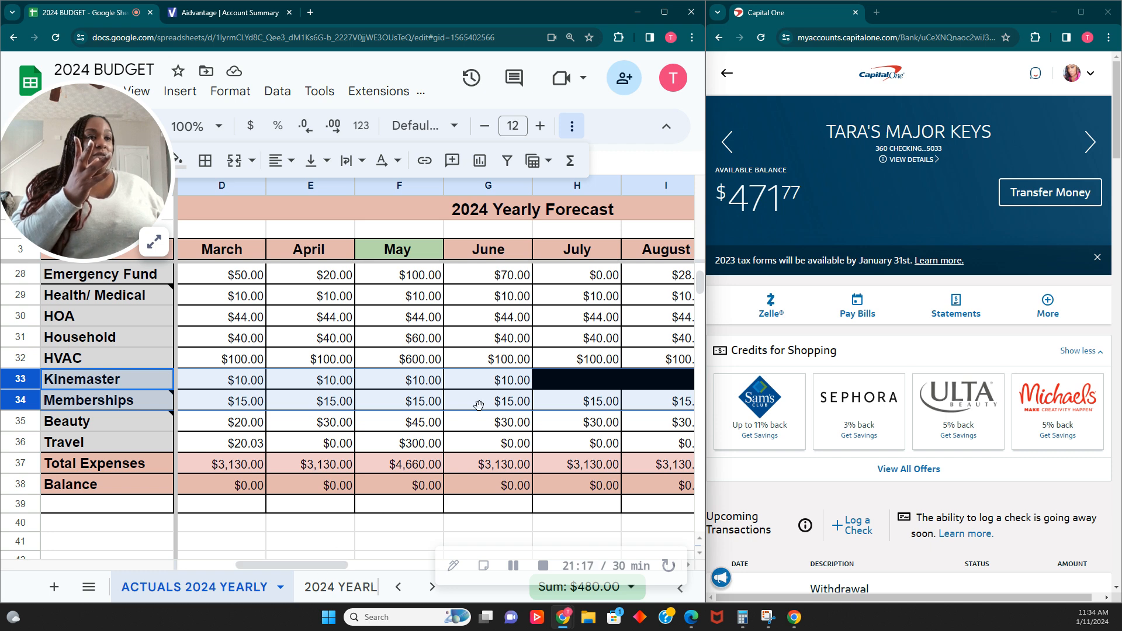
{"action": "left_click_drag", "start_coordinate": [289, 564], "coordinate": [222, 559]}
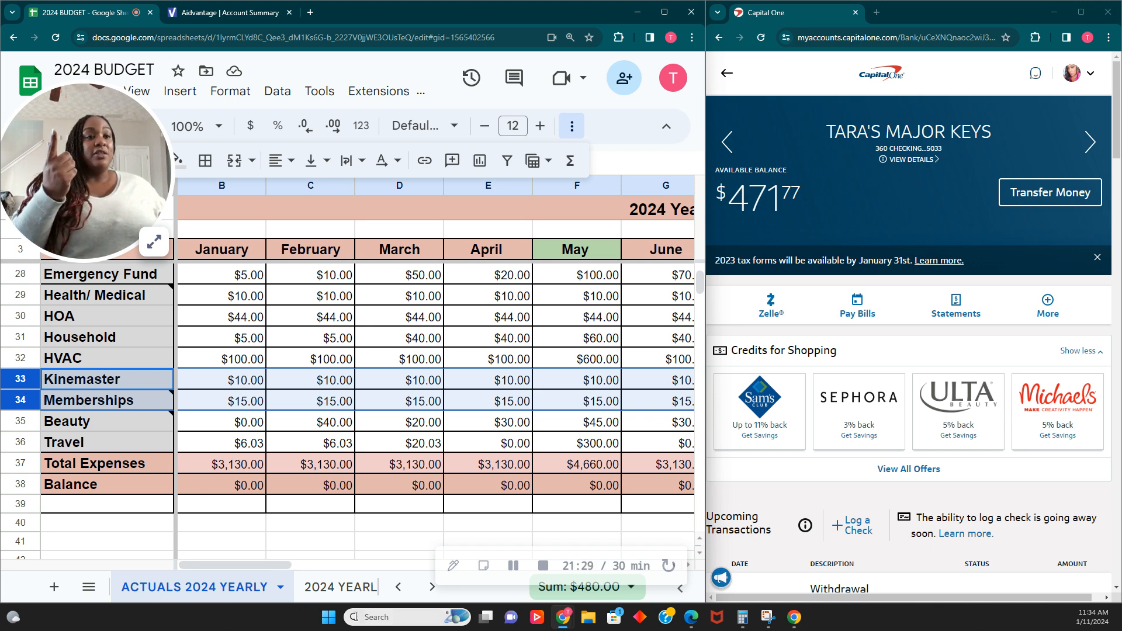
- Return to the 2024 BUDGET sheet and review the sinking fund, savings and balance rows for the first pay period
{"action": "scroll", "coordinate": [128, 591], "scroll_direction": "up", "scroll_amount": 3}
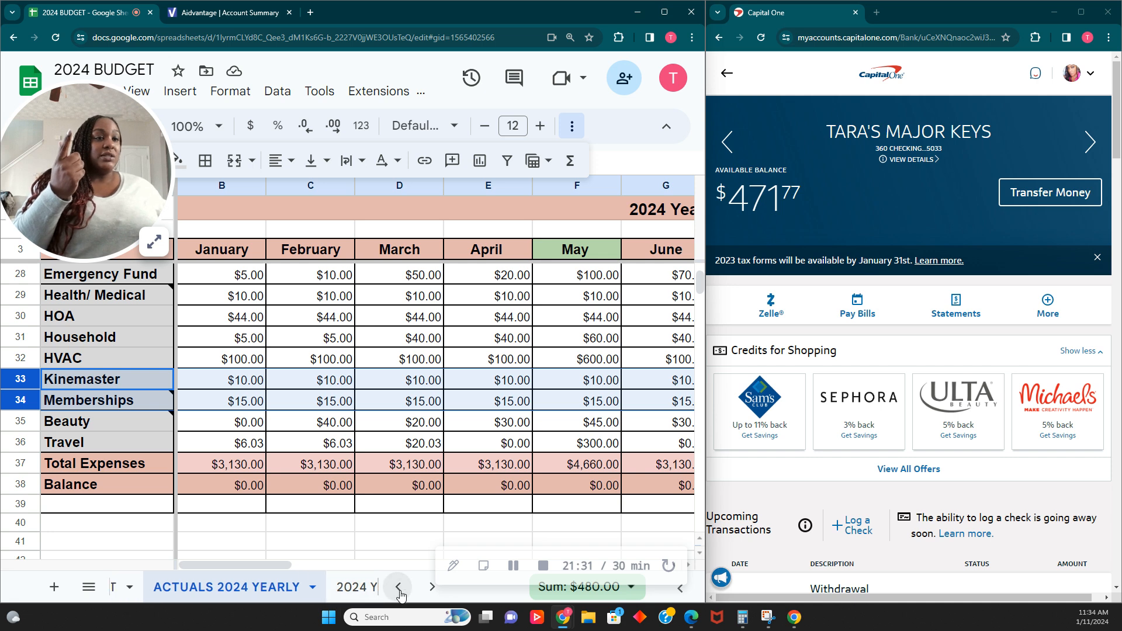
{"action": "left_click", "coordinate": [182, 591]}
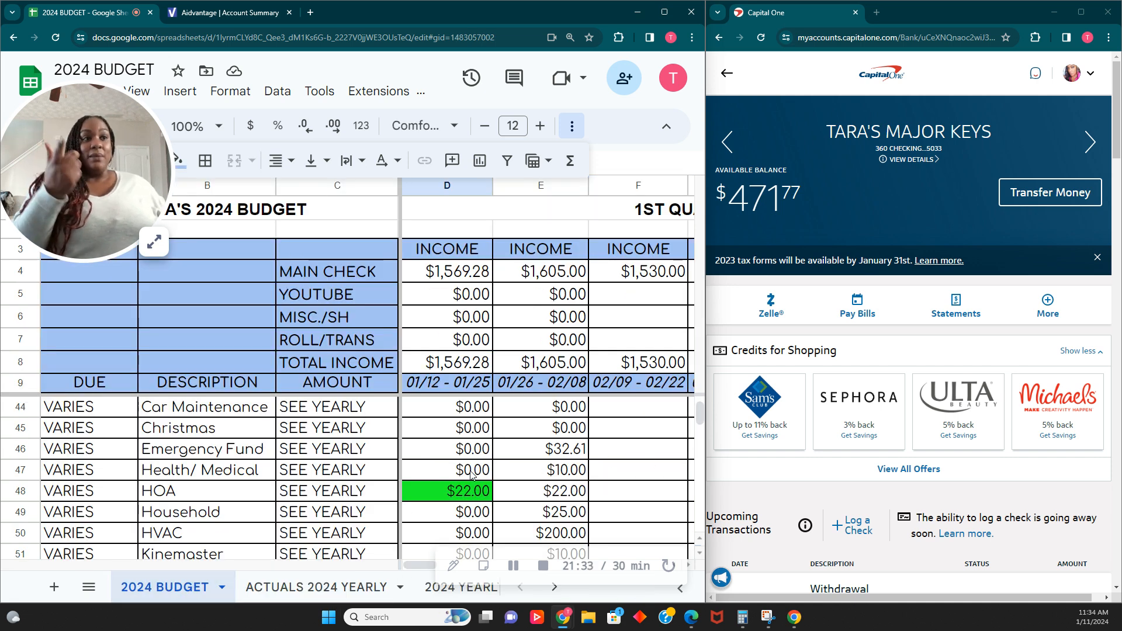
{"action": "scroll", "coordinate": [447, 505], "scroll_direction": "down", "scroll_amount": 1}
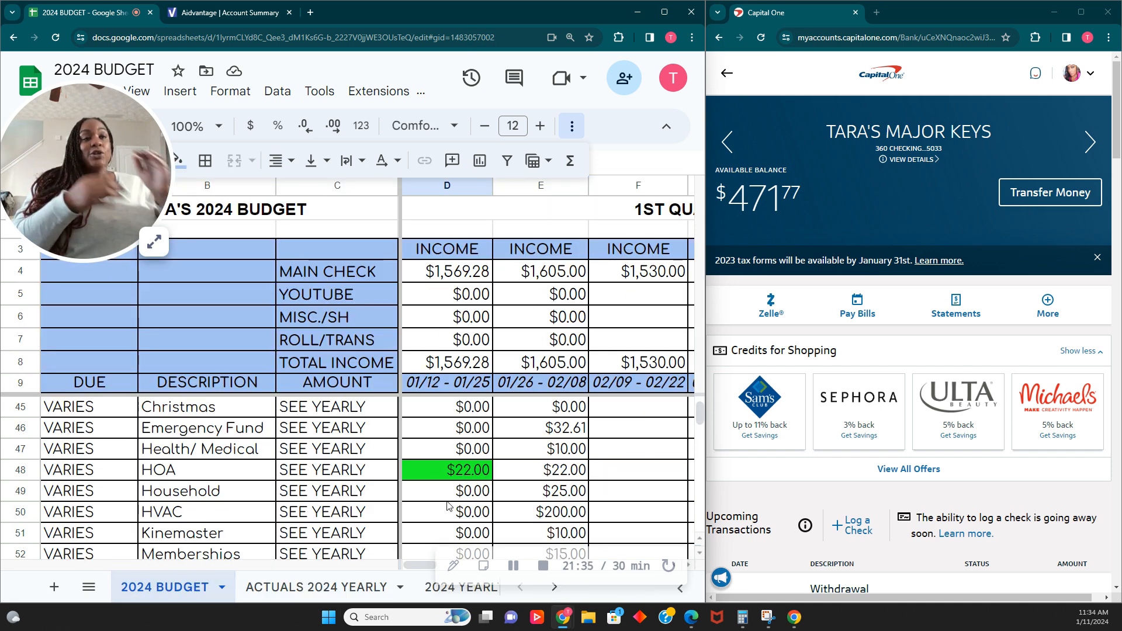
{"action": "scroll", "coordinate": [449, 506], "scroll_direction": "down", "scroll_amount": 1}
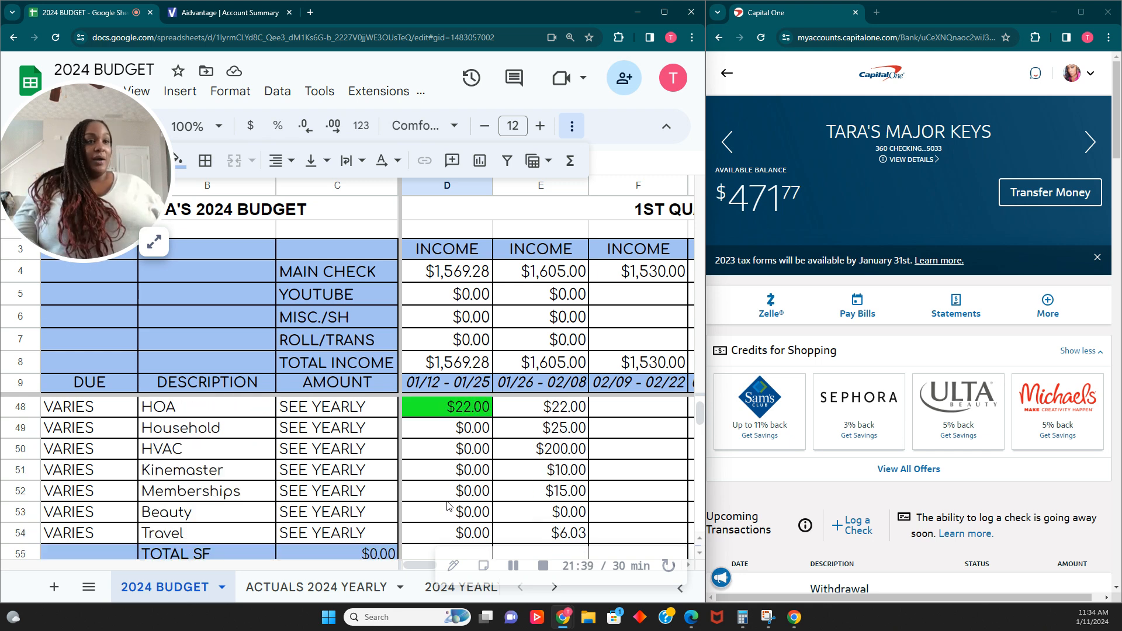
{"action": "scroll", "coordinate": [464, 482], "scroll_direction": "down", "scroll_amount": 3}
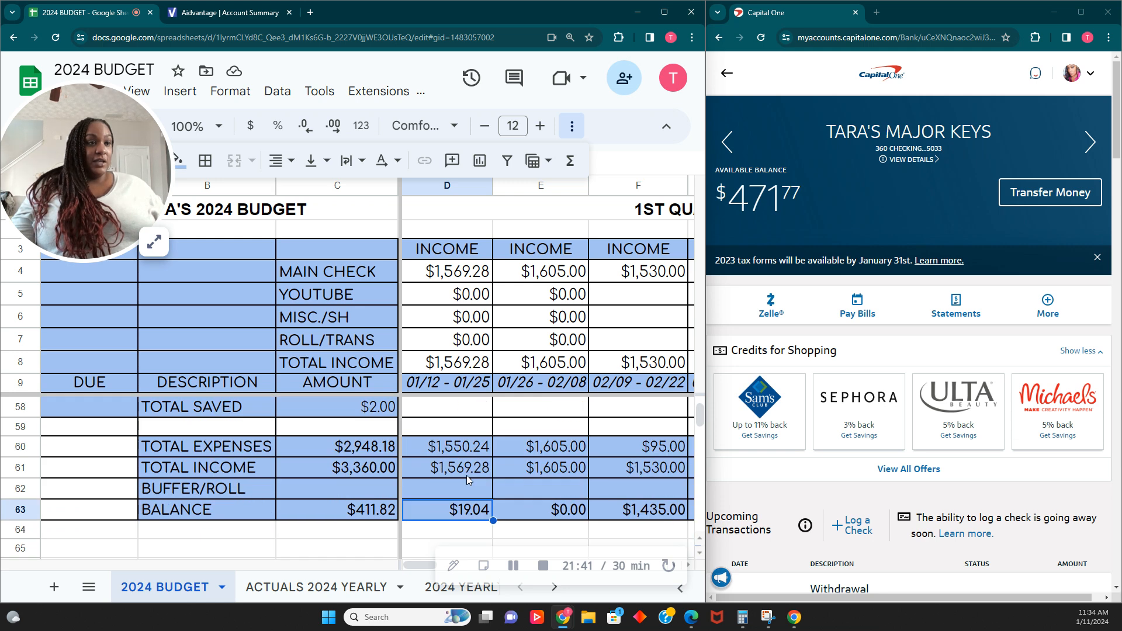
{"action": "scroll", "coordinate": [448, 524], "scroll_direction": "up", "scroll_amount": 2}
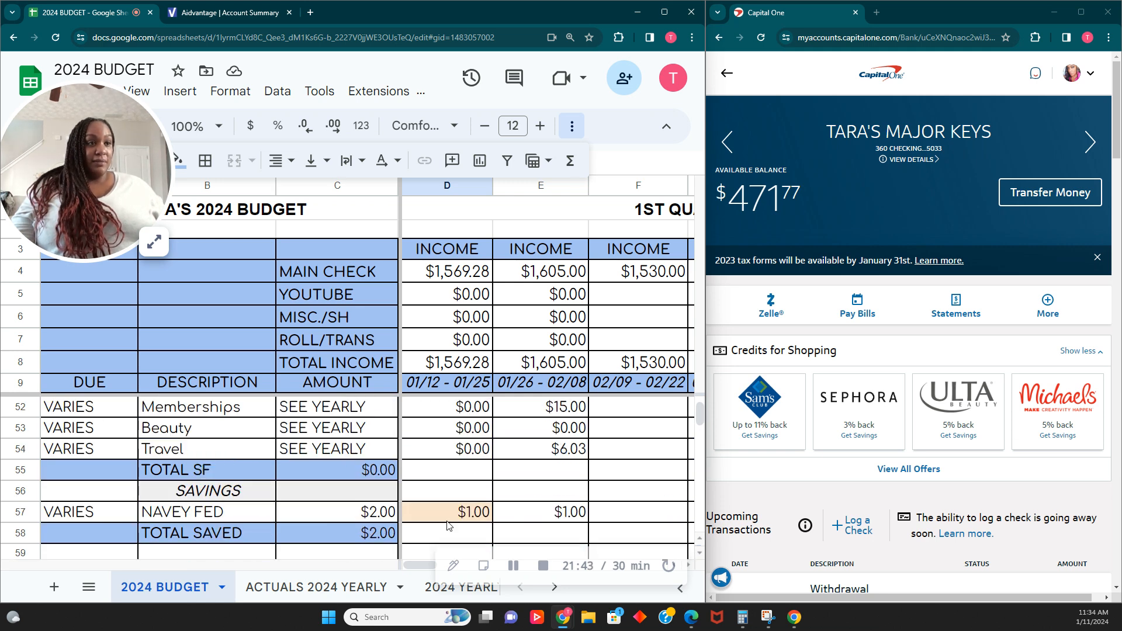
{"action": "scroll", "coordinate": [449, 525], "scroll_direction": "up", "scroll_amount": 1}
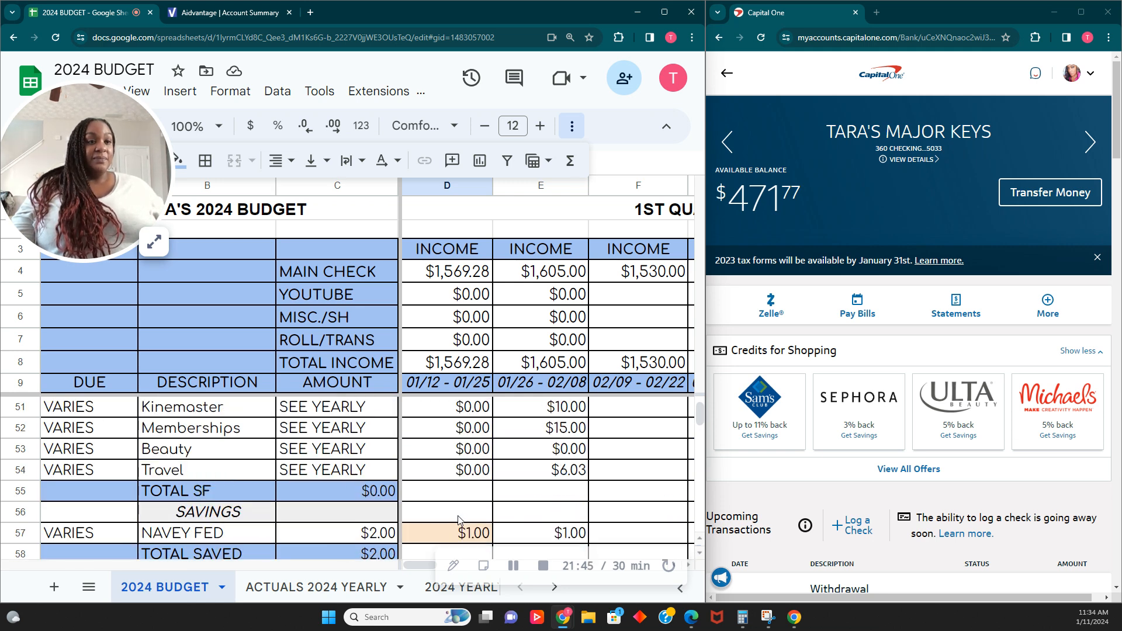
{"action": "scroll", "coordinate": [455, 521], "scroll_direction": "down", "scroll_amount": 1}
{"action": "scroll", "coordinate": [460, 514], "scroll_direction": "down", "scroll_amount": 3}
{"action": "scroll", "coordinate": [459, 514], "scroll_direction": "up", "scroll_amount": 2}
- Enter 15.00 in the first pay period's Kinemaster cell and fill it bright green
{"action": "left_click", "coordinate": [461, 429]}
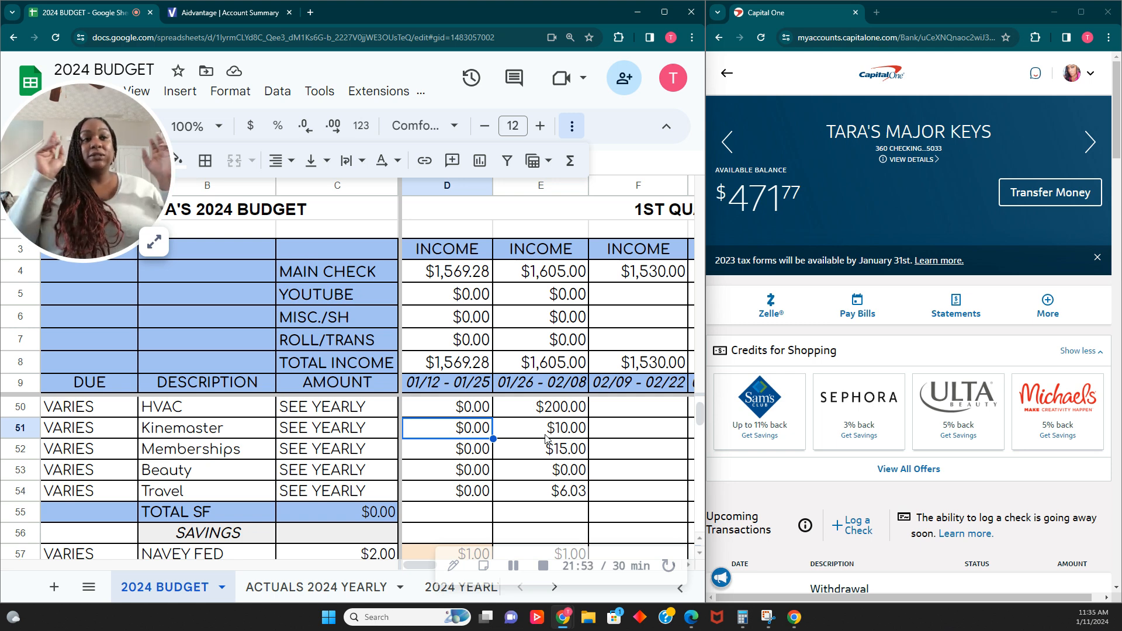
{"action": "type", "text": "15.00"}
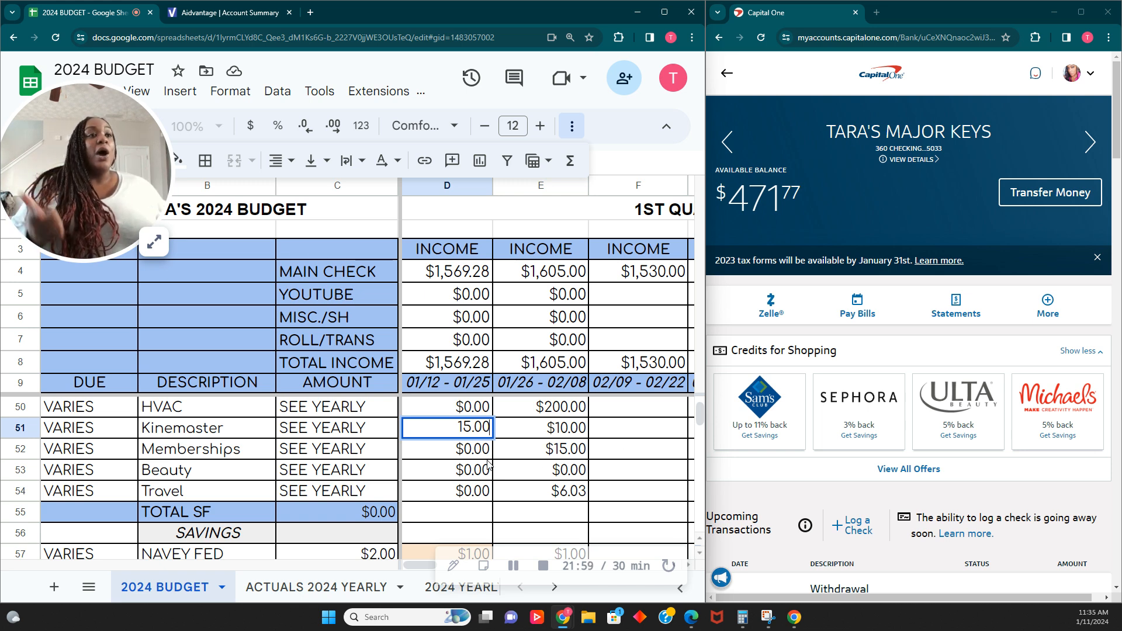
{"action": "left_click", "coordinate": [564, 435]}
{"action": "left_click", "coordinate": [452, 431]}
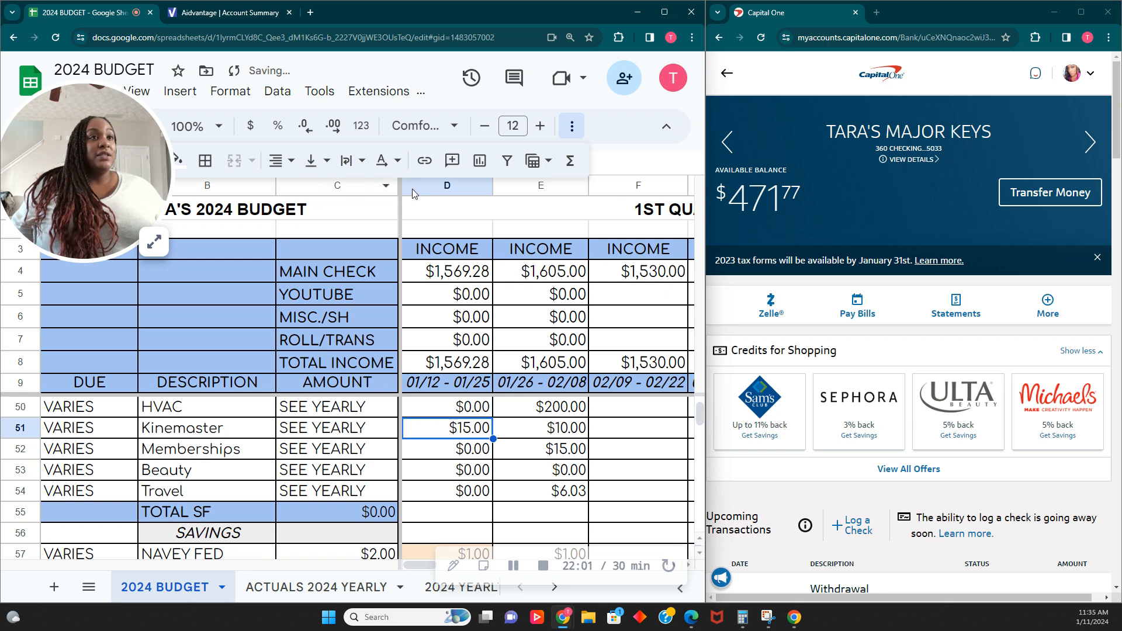
{"action": "left_click", "coordinate": [182, 167]}
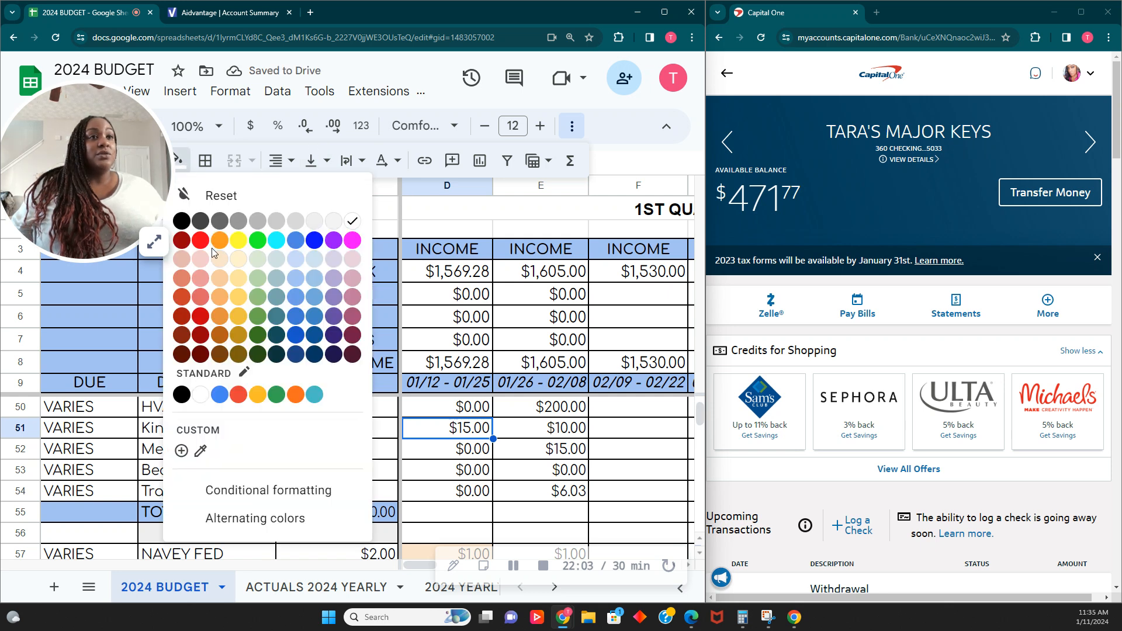
{"action": "left_click", "coordinate": [257, 240]}
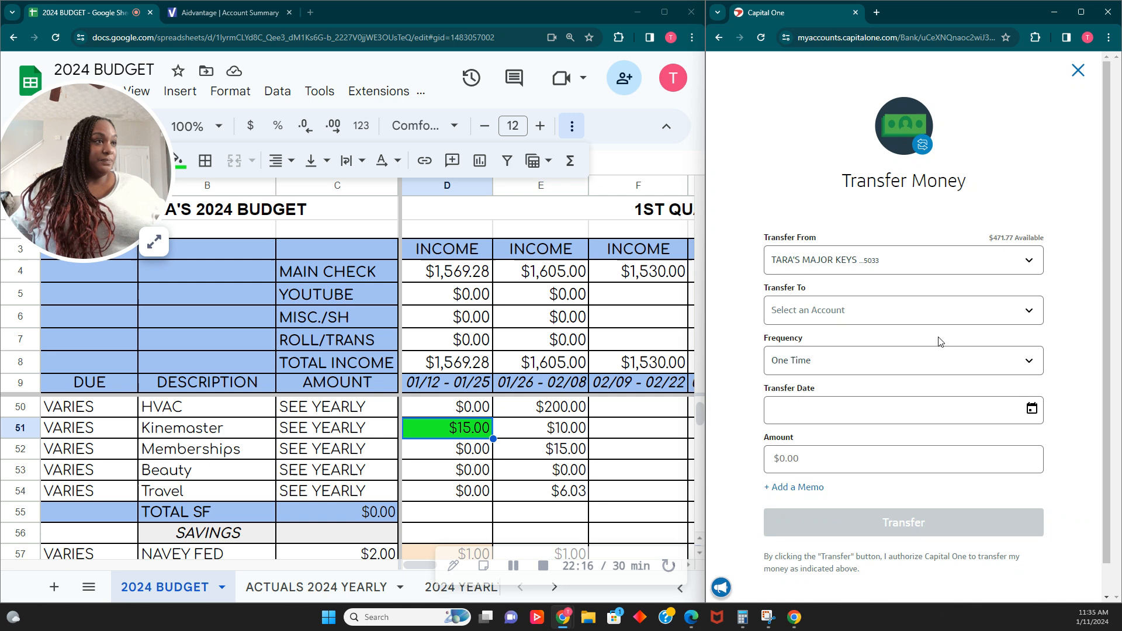
- Start a one-time $15.00 transfer from the checking account to the MEMBERS ONLY account
{"action": "left_click", "coordinate": [912, 310]}
{"action": "scroll", "coordinate": [913, 356], "scroll_direction": "down", "scroll_amount": 5}
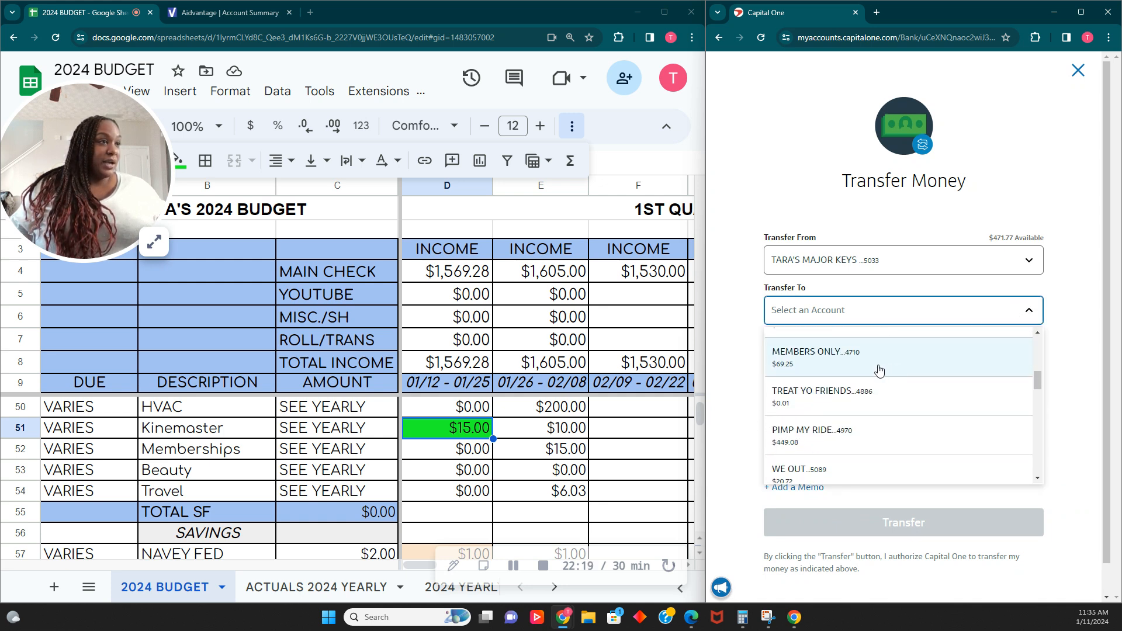
{"action": "left_click", "coordinate": [882, 370]}
{"action": "left_click", "coordinate": [859, 367]}
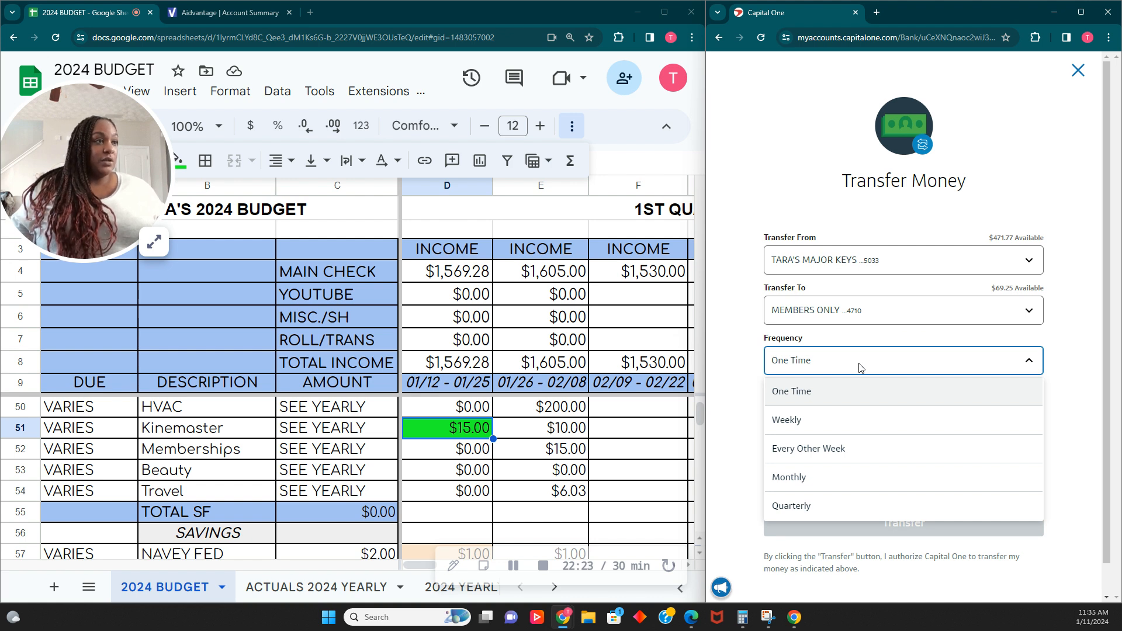
{"action": "left_click", "coordinate": [861, 391]}
{"action": "left_click", "coordinate": [824, 459]}
{"action": "type", "text": "15."}
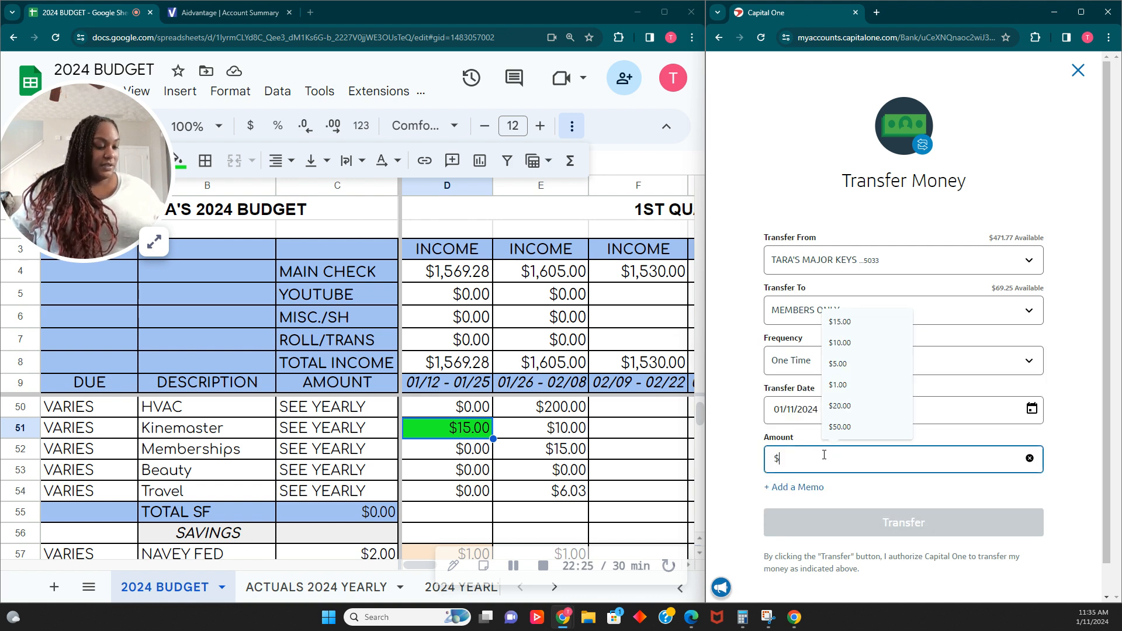
{"action": "type", "text": "00"}
- Add the memo KINEMASTER MEMBERSHIP to the transfer and submit it
{"action": "left_click", "coordinate": [802, 488]}
{"action": "left_click", "coordinate": [812, 506]}
{"action": "type", "text": "KINE"}
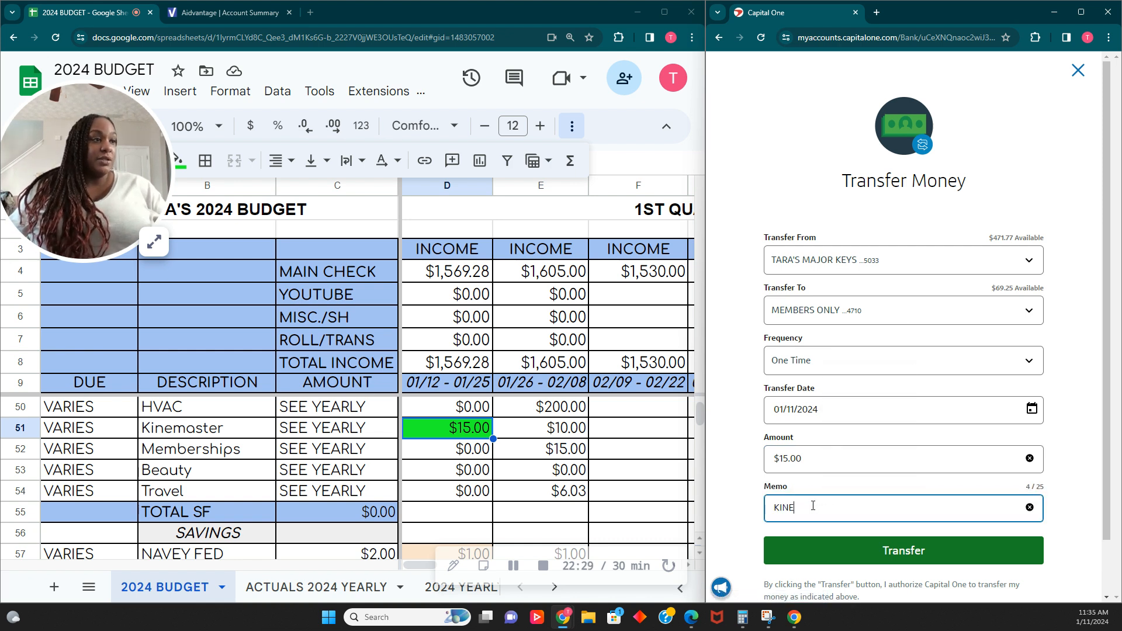
{"action": "type", "text": "MASTER"}
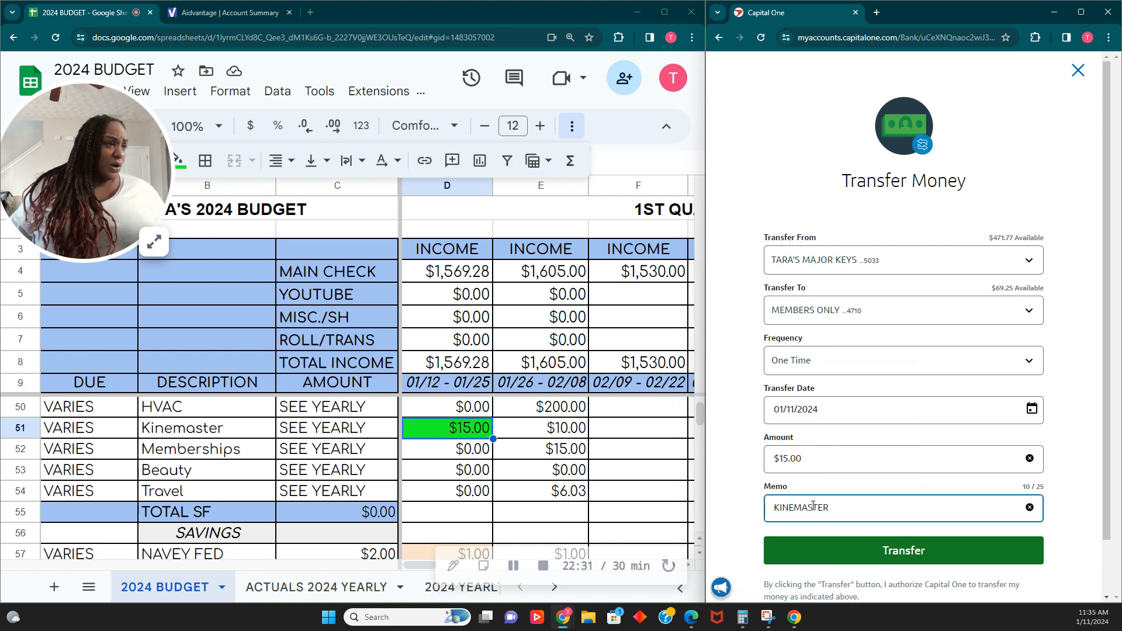
{"action": "type", "text": " MEMBE"}
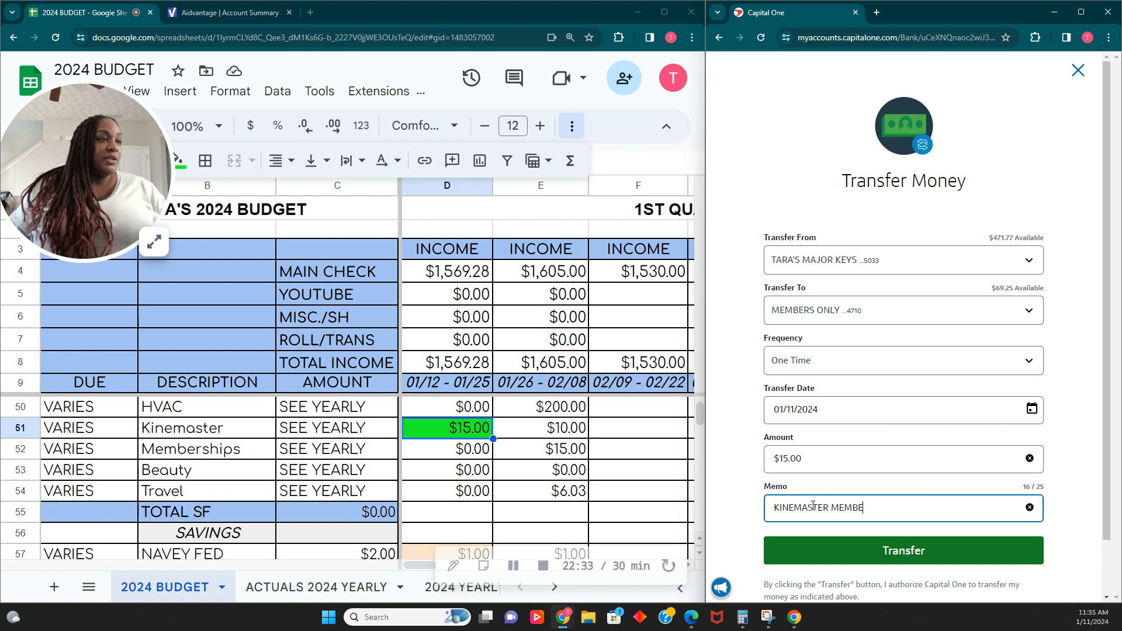
{"action": "type", "text": "SHIP"}
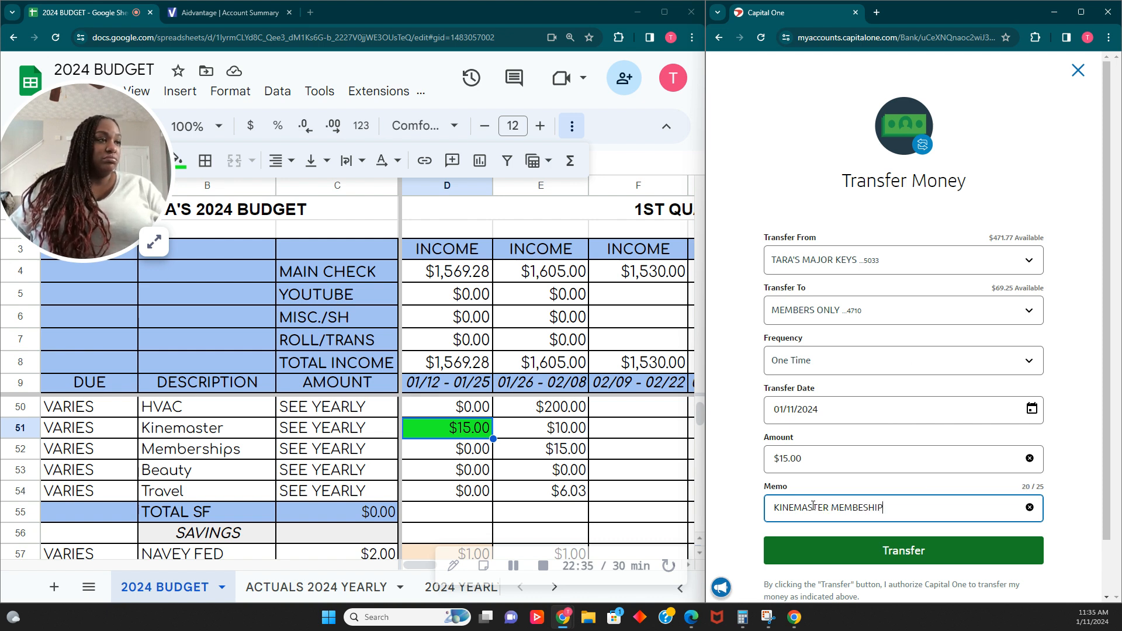
{"action": "type", "text": "RSHIP"}
{"action": "key", "text": "Tab"}
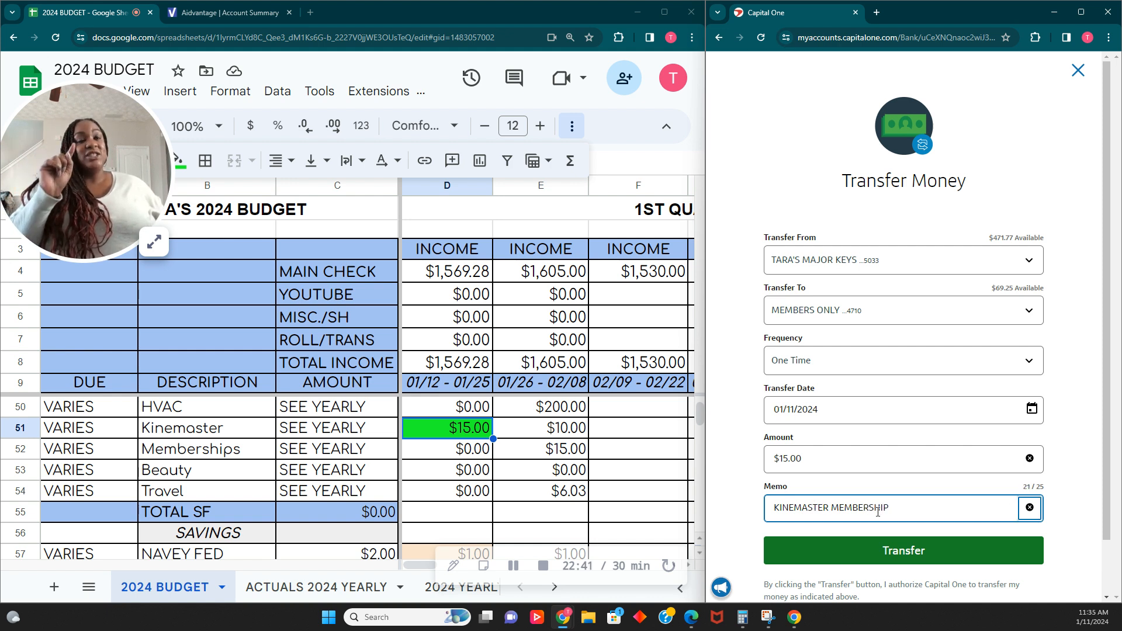
{"action": "left_click", "coordinate": [926, 551]}
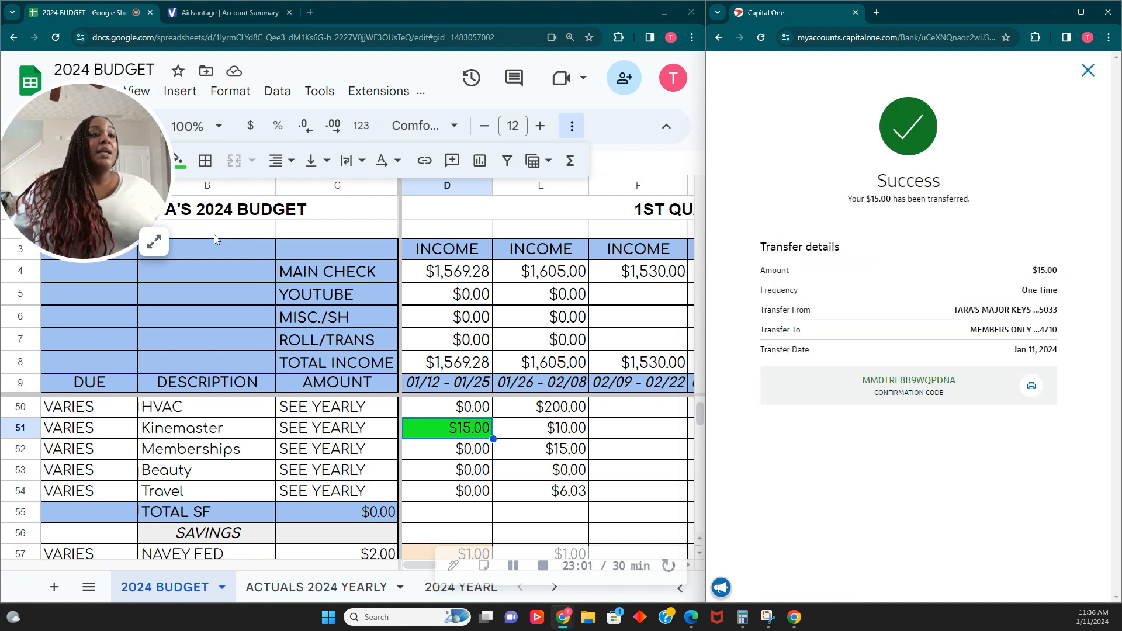
- Enter 4.04 in the first pay period's BUFFER/ROLL cell
{"action": "scroll", "coordinate": [412, 466], "scroll_direction": "down", "scroll_amount": 5}
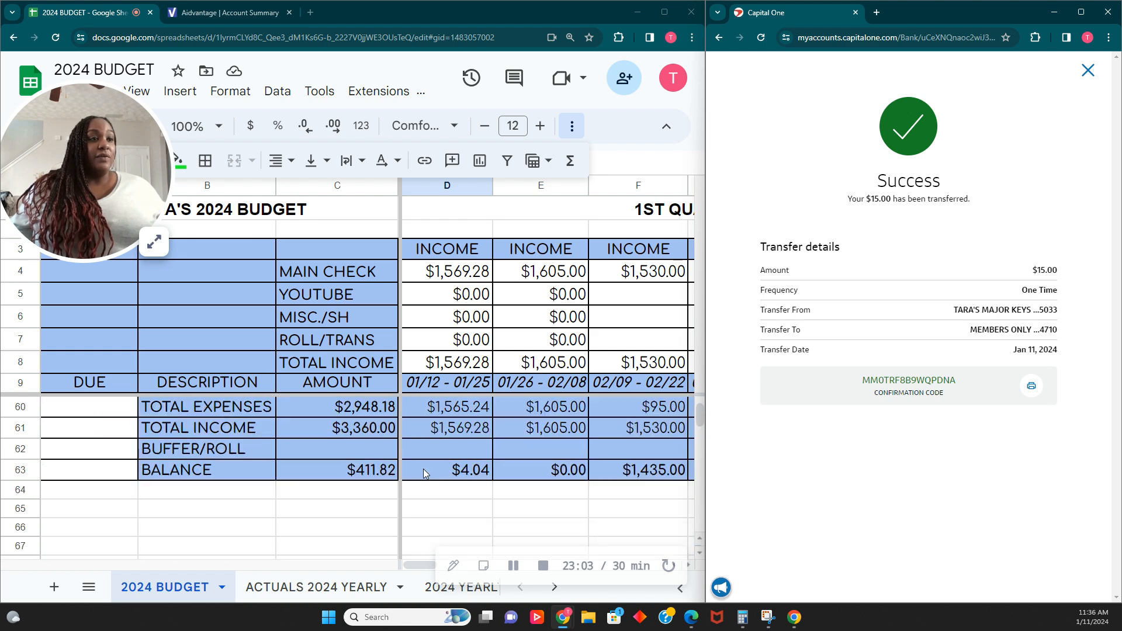
{"action": "left_click", "coordinate": [445, 473]}
{"action": "left_click", "coordinate": [462, 455]}
{"action": "type", "text": "4.04"}
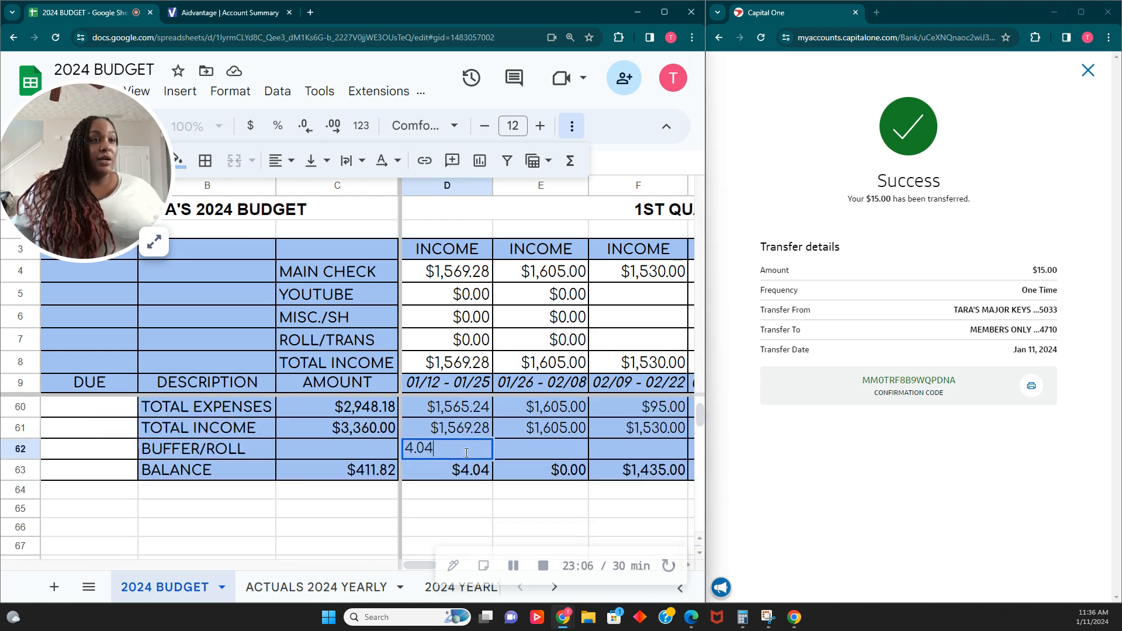
{"action": "key", "text": "Tab"}
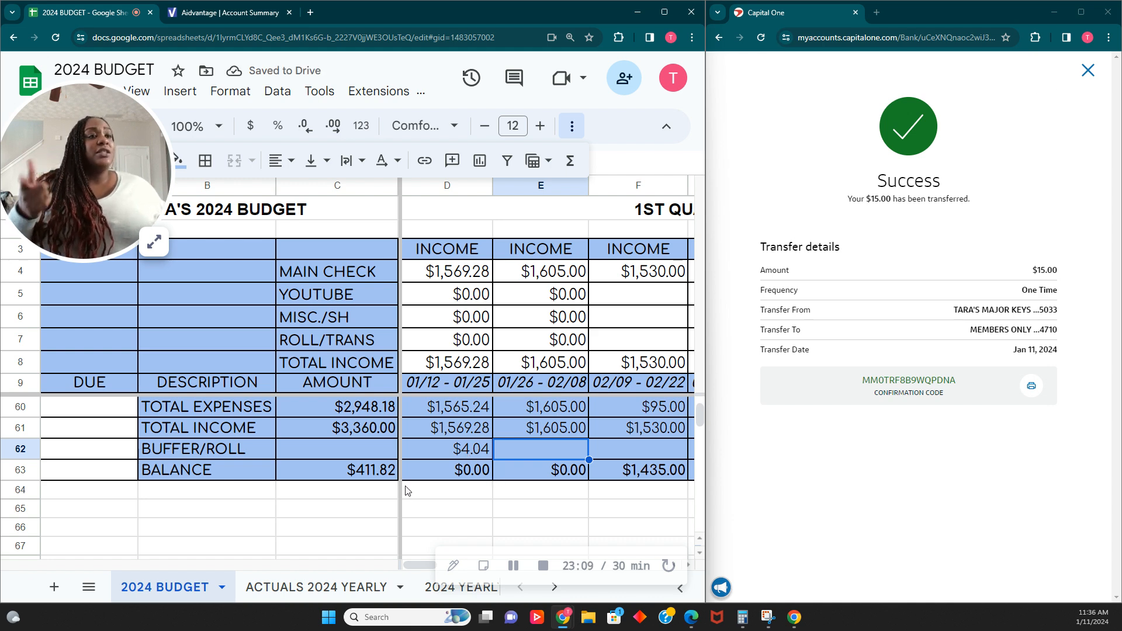
- Fill the first pay period's BUFFER/ROLL cell with light orange
{"action": "left_click", "coordinate": [459, 461]}
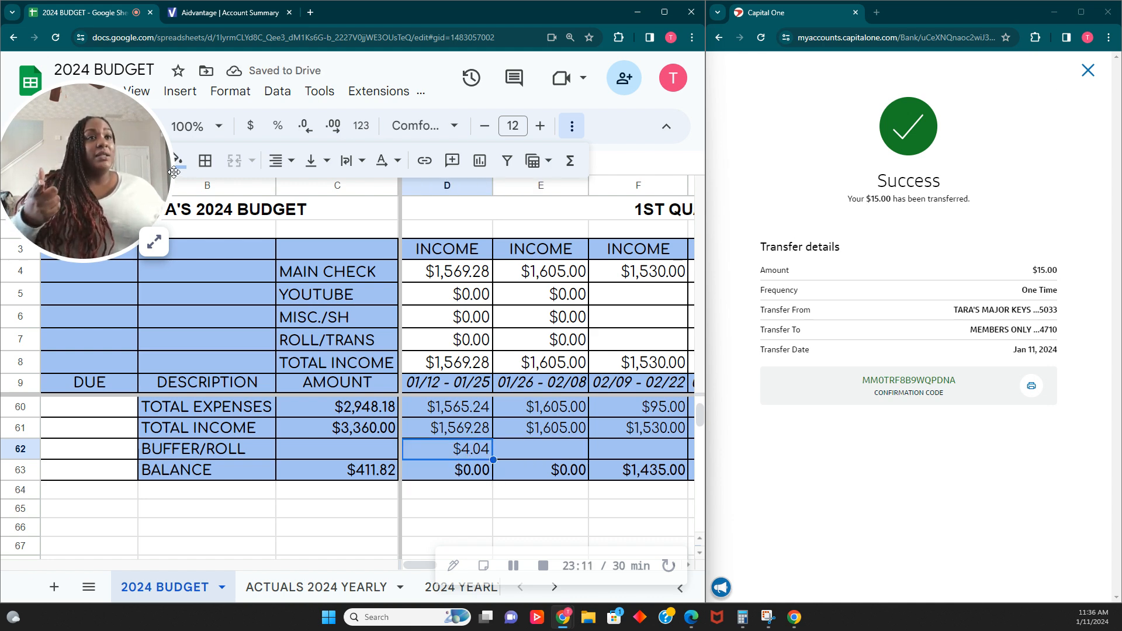
{"action": "left_click", "coordinate": [179, 160]}
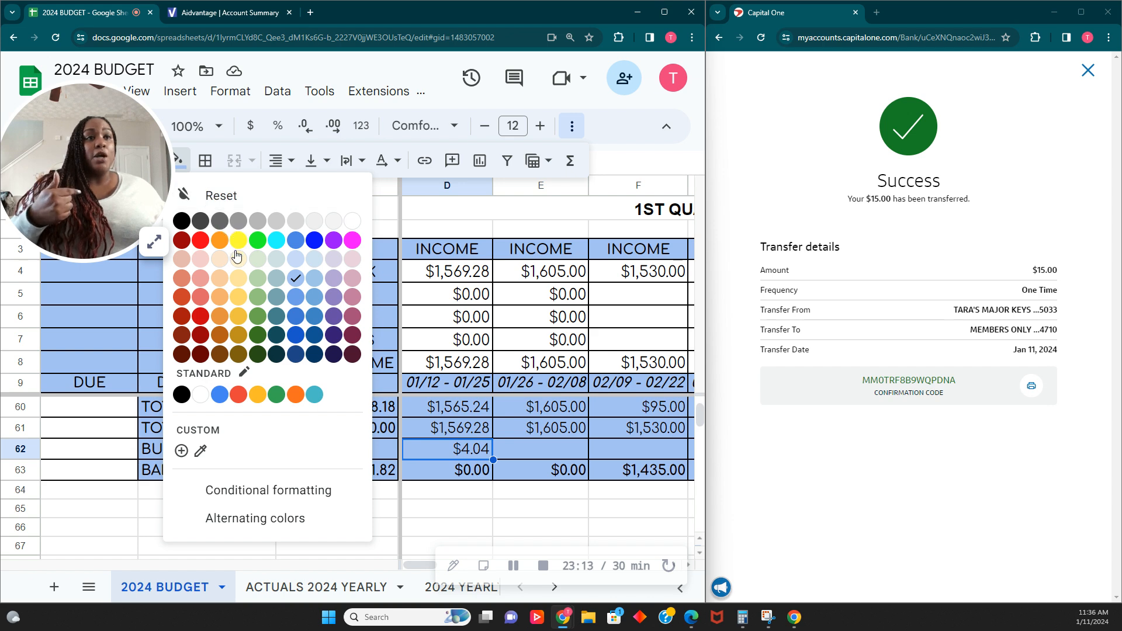
{"action": "left_click", "coordinate": [220, 259]}
{"action": "scroll", "coordinate": [495, 506], "scroll_direction": "up", "scroll_amount": 1}
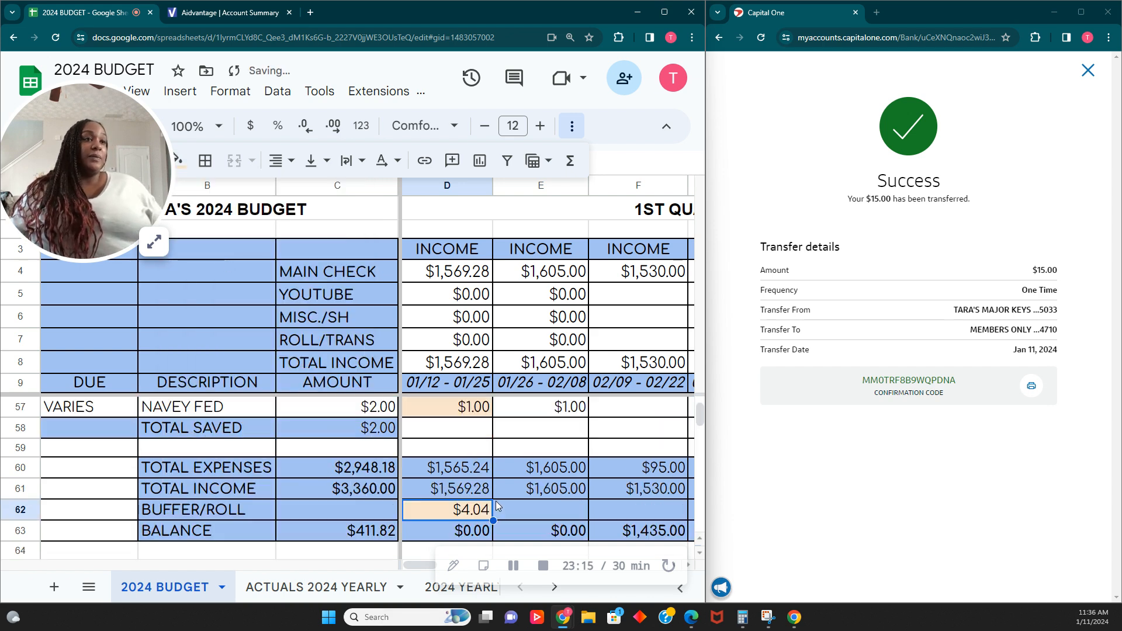
{"action": "scroll", "coordinate": [496, 503], "scroll_direction": "up", "scroll_amount": 6}
{"action": "scroll", "coordinate": [499, 504], "scroll_direction": "down", "scroll_amount": 8}
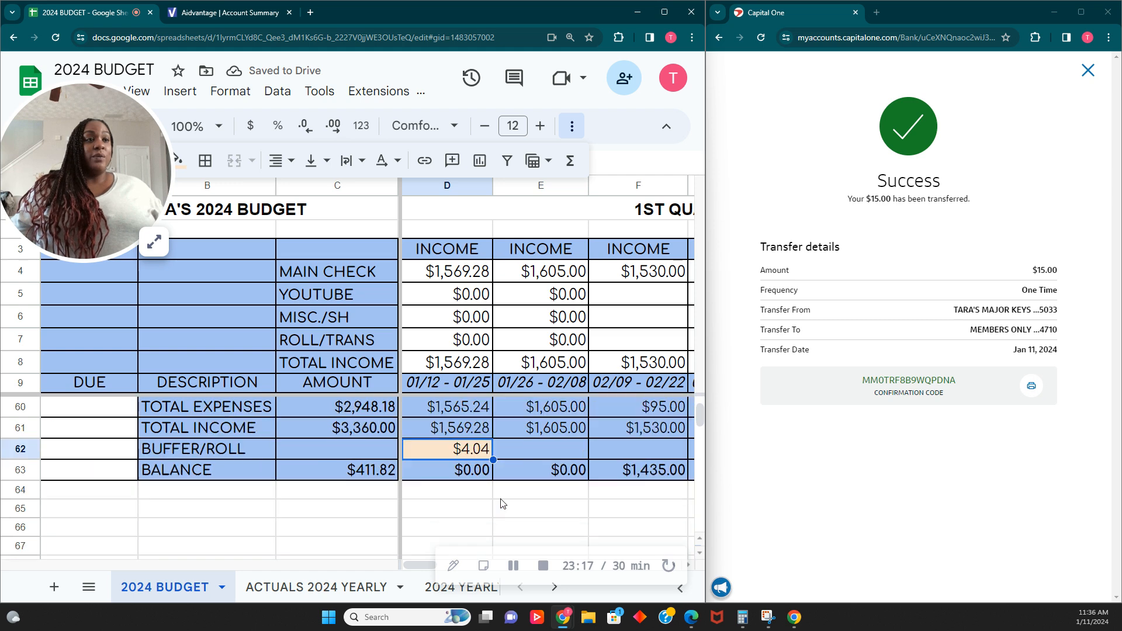
{"action": "left_click", "coordinate": [473, 473]}
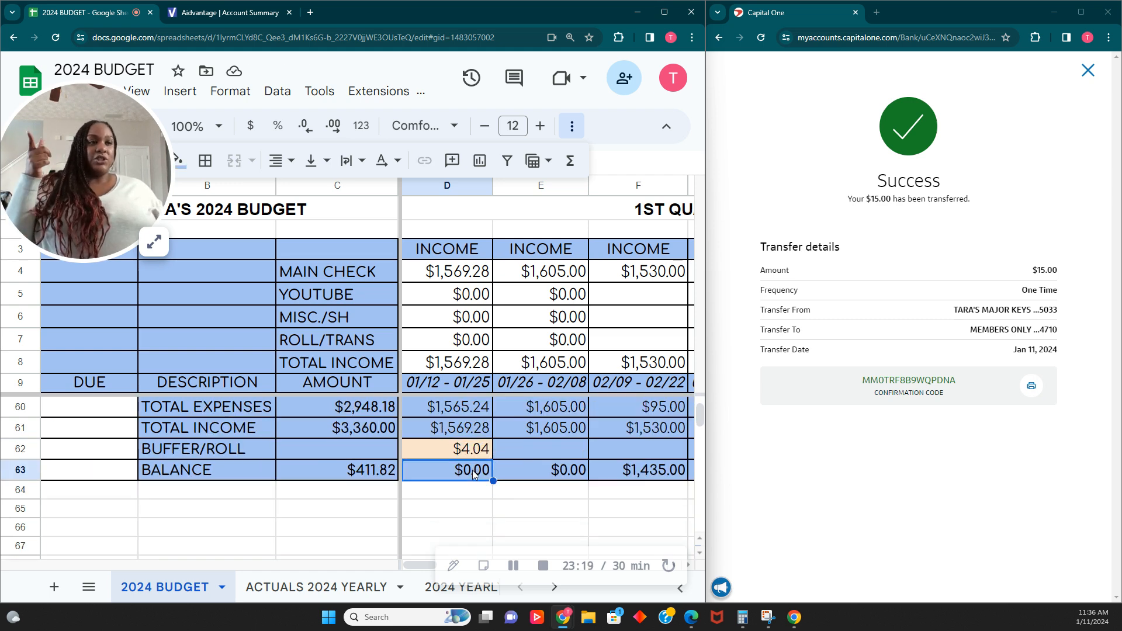
{"action": "scroll", "coordinate": [473, 473], "scroll_direction": "up", "scroll_amount": 13}
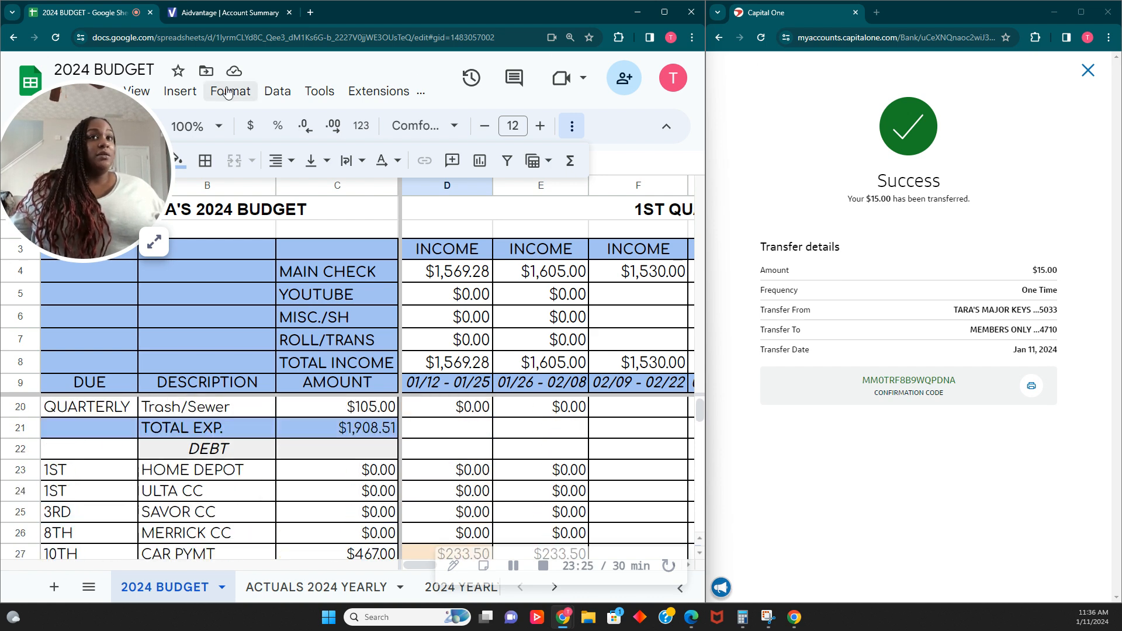
- Close the transfer confirmation to return to the checking account summary
{"action": "left_click", "coordinate": [1087, 70]}
{"action": "scroll", "coordinate": [462, 441], "scroll_direction": "up", "scroll_amount": 5}
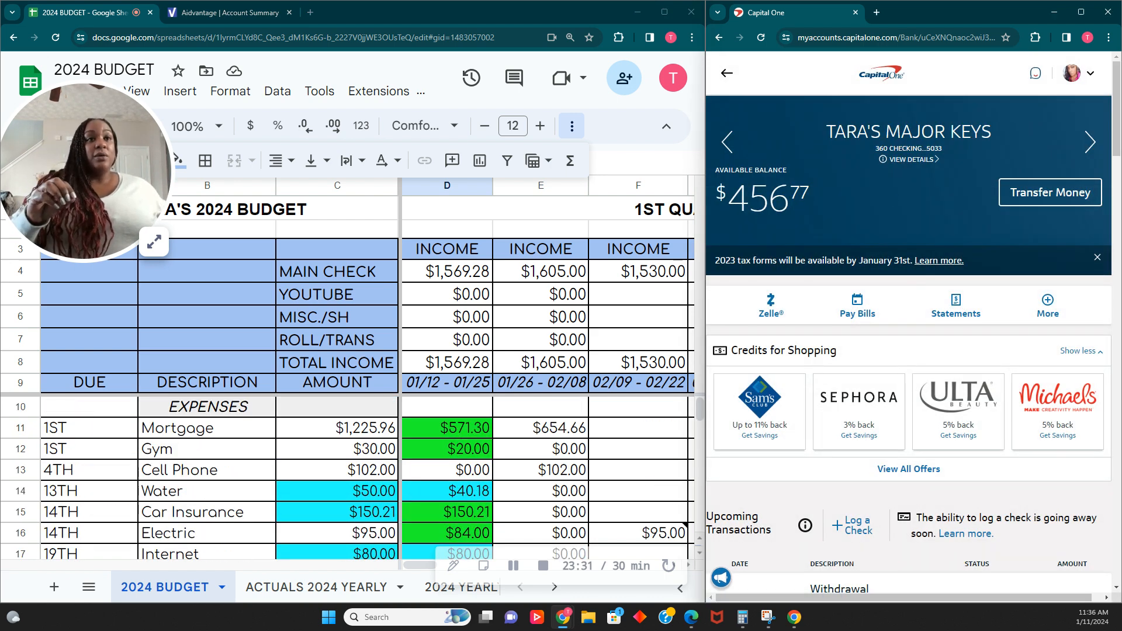
{"action": "left_click", "coordinate": [155, 243]}
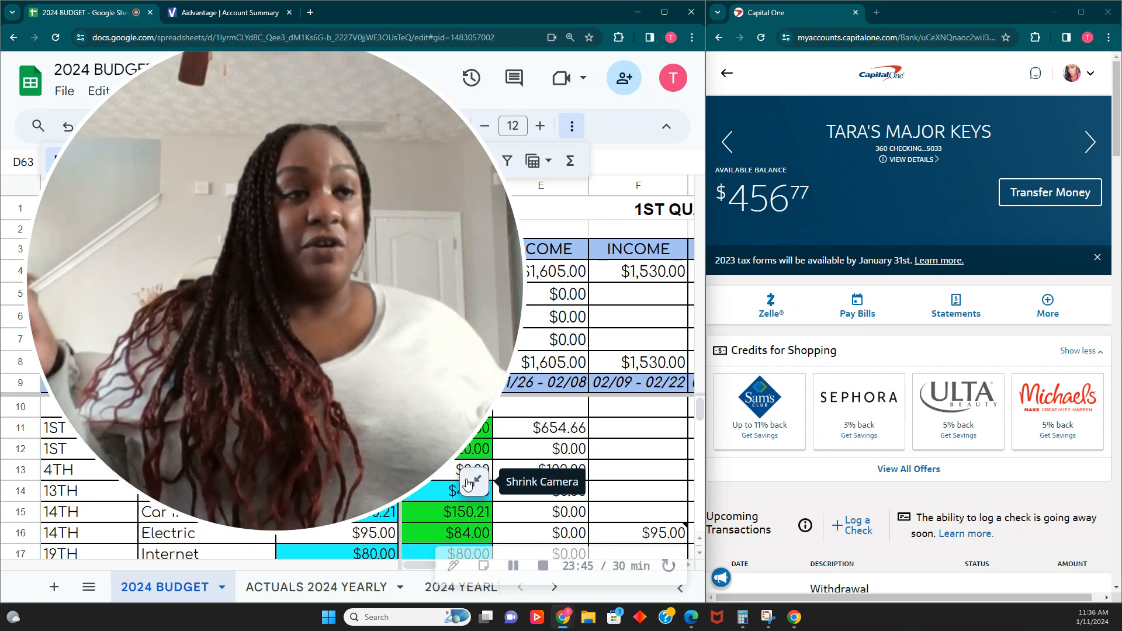
{"action": "left_click", "coordinate": [467, 484]}
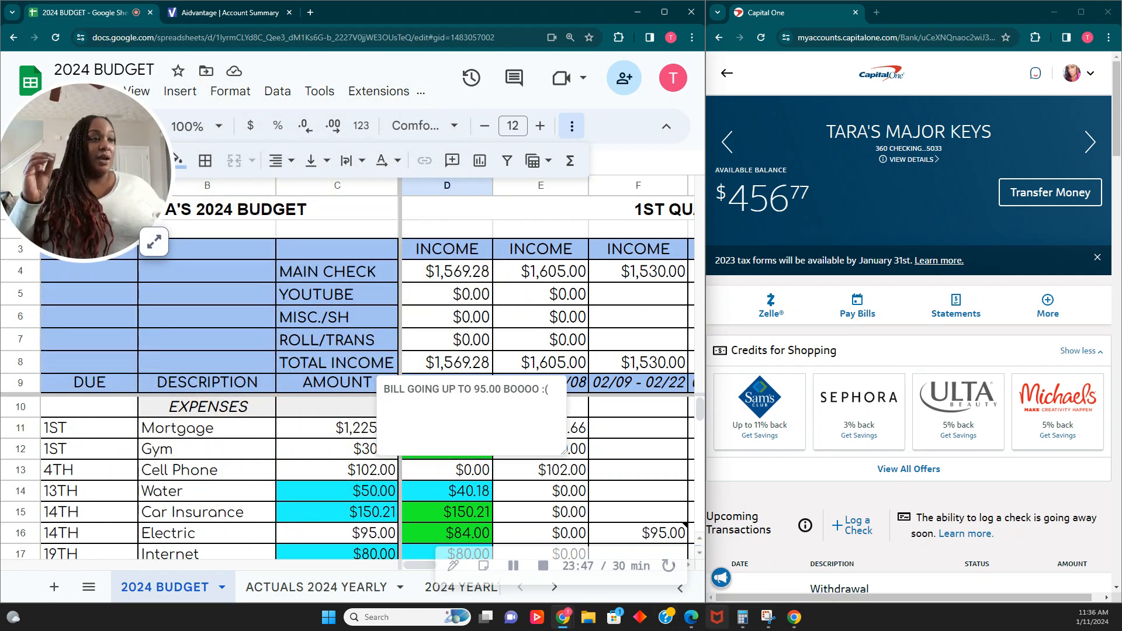
- Open Calculator and add the first pay period's Water, Internet and Security amounts: 40.18, 80 and 27.14
{"action": "left_click", "coordinate": [742, 617]}
{"action": "left_click_drag", "start_coordinate": [175, 115], "coordinate": [887, 117]}
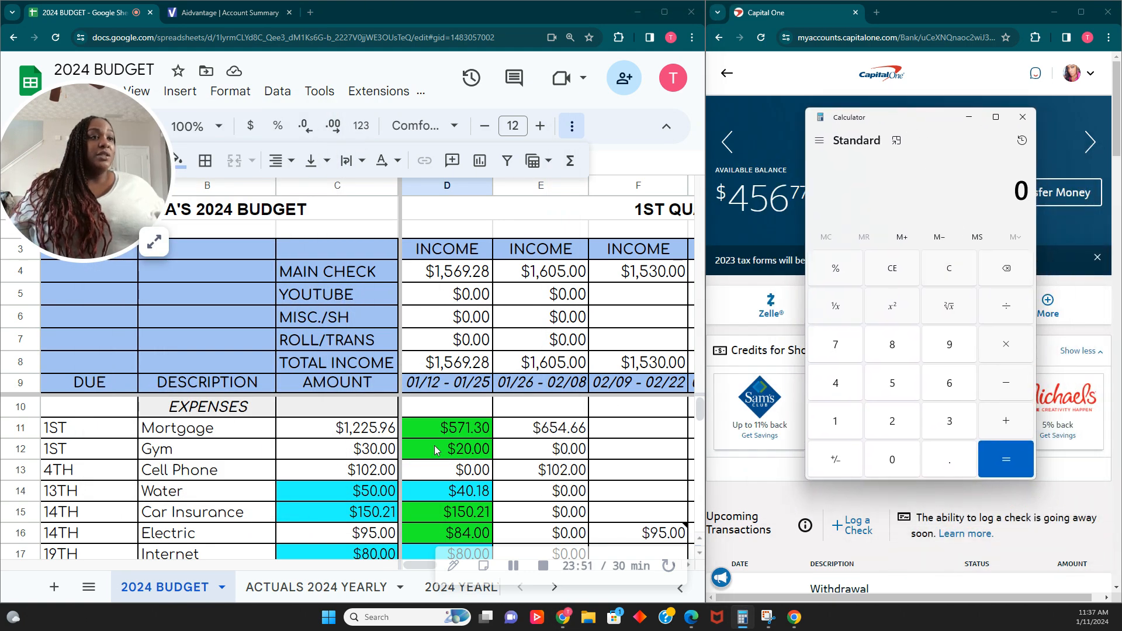
{"action": "scroll", "coordinate": [432, 453], "scroll_direction": "down", "scroll_amount": 1}
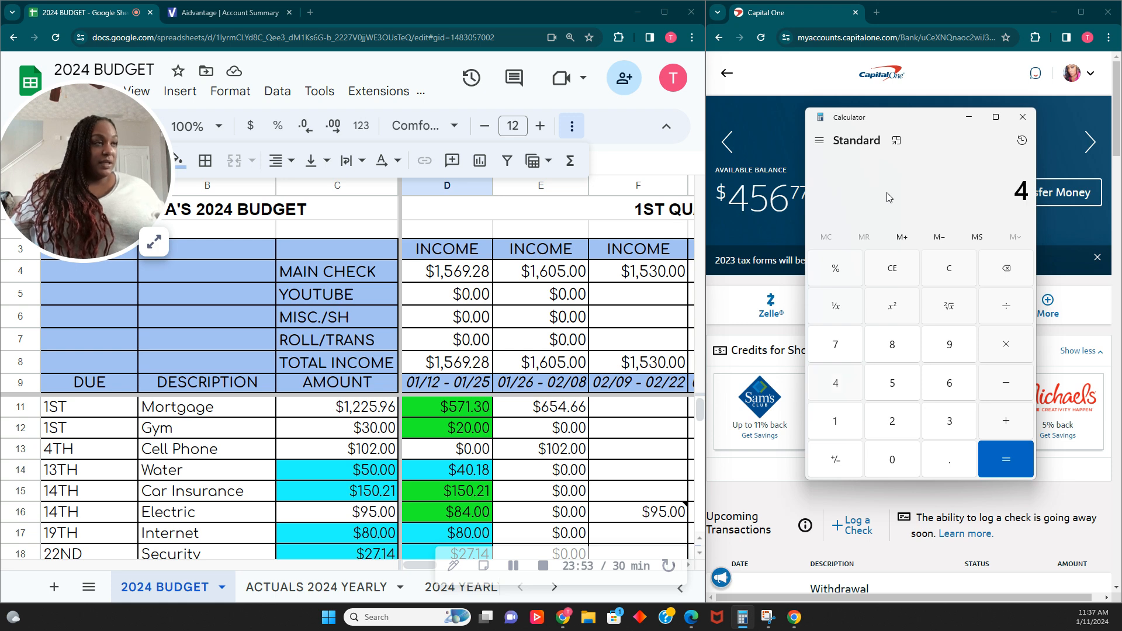
{"action": "type", "text": "18"}
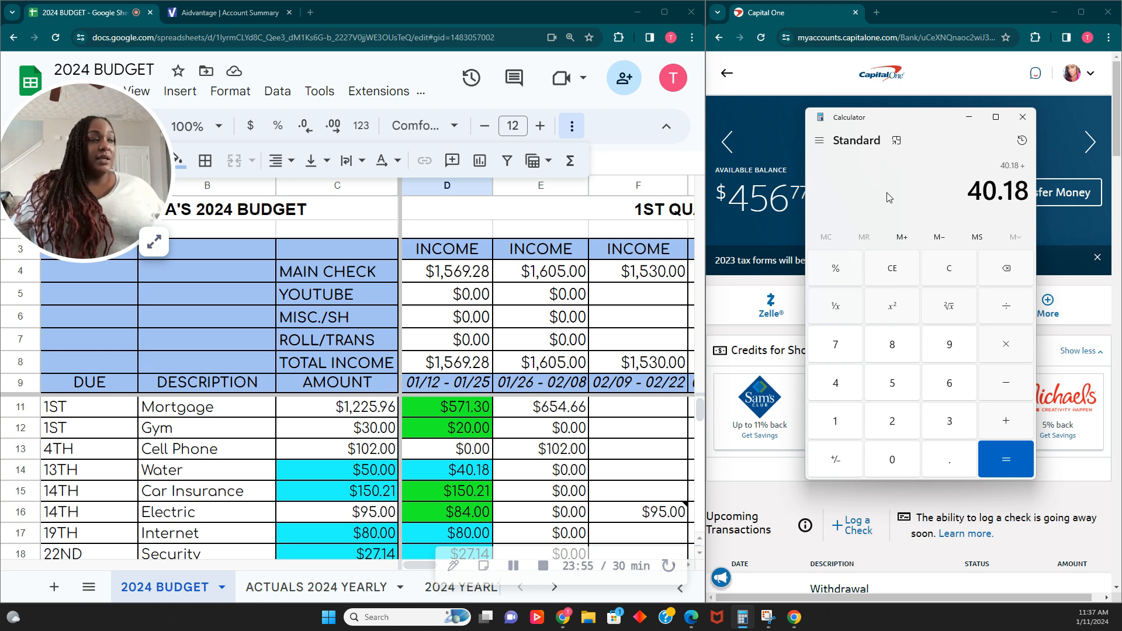
{"action": "key", "text": "plus"}
{"action": "type", "text": "27.14"}
{"action": "key", "text": "plus"}
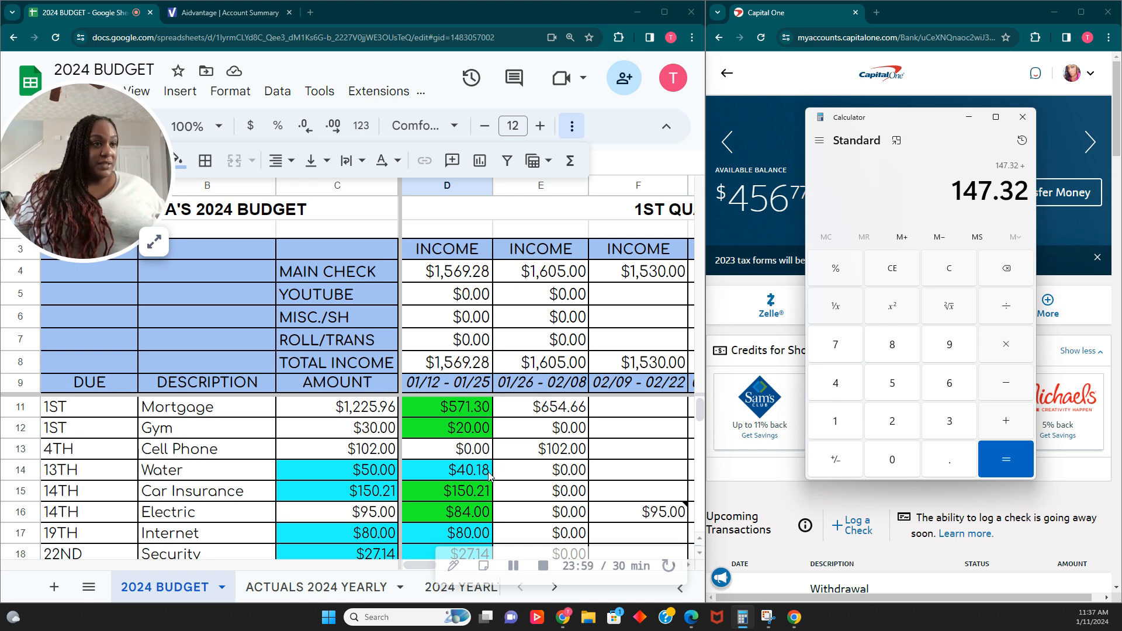
- Add the car payment, Discover CC and student loan amounts 233.50, .24 and 70.67 to the running total
{"action": "scroll", "coordinate": [489, 477], "scroll_direction": "down", "scroll_amount": 7}
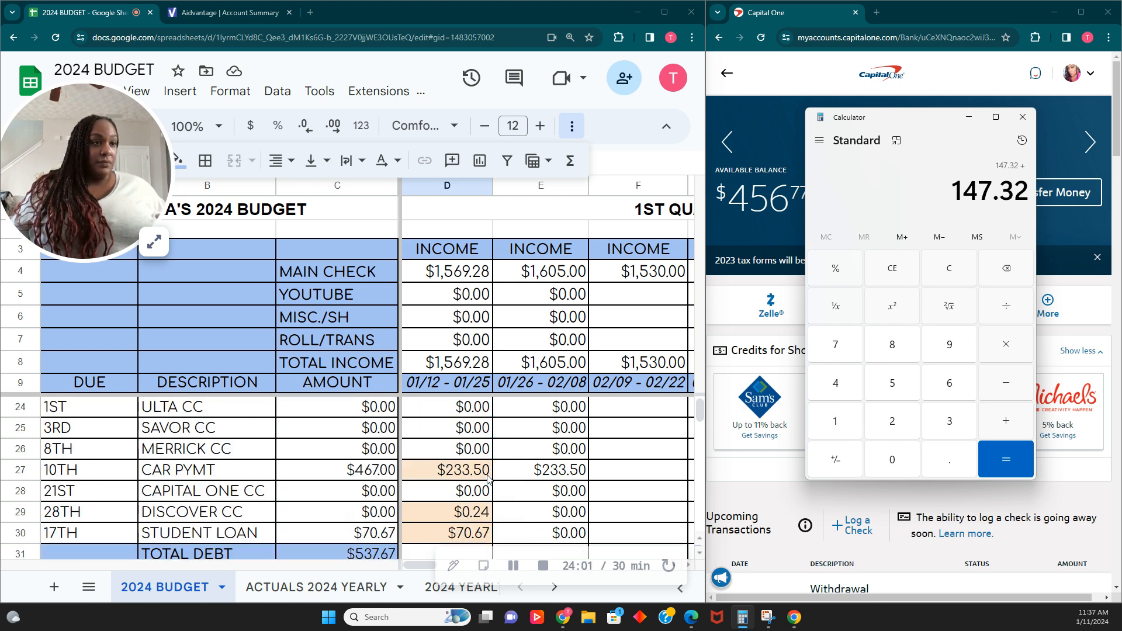
{"action": "type", "text": "233.50"}
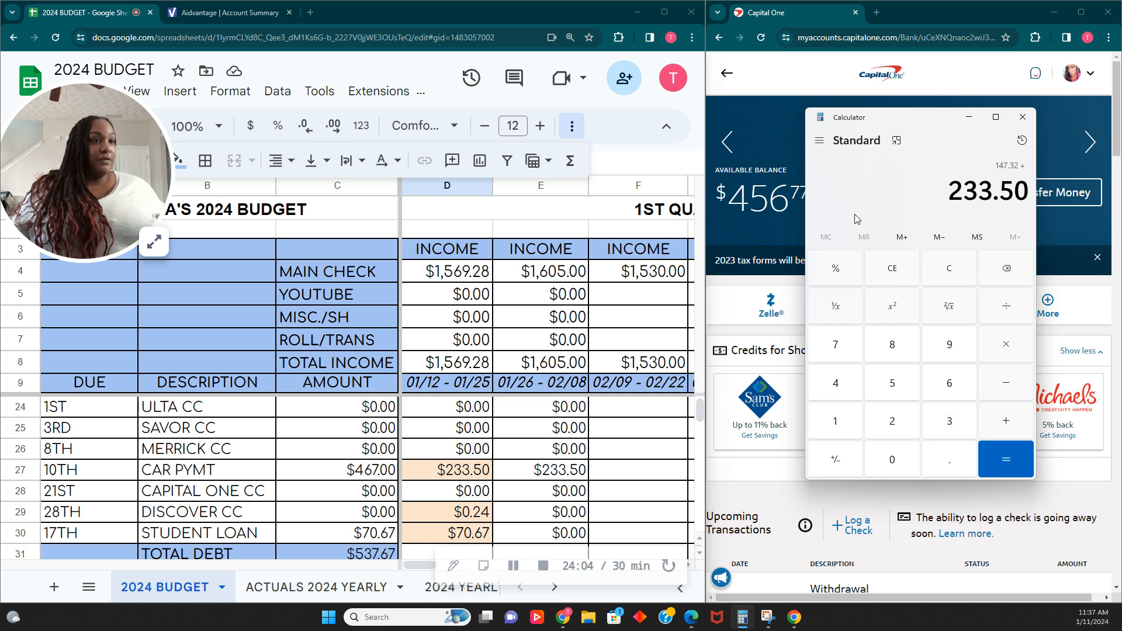
{"action": "key", "text": "plus"}
{"action": "type", "text": ".24"}
{"action": "key", "text": "plus"}
{"action": "type", "text": "70.67"}
{"action": "key", "text": "plus"}
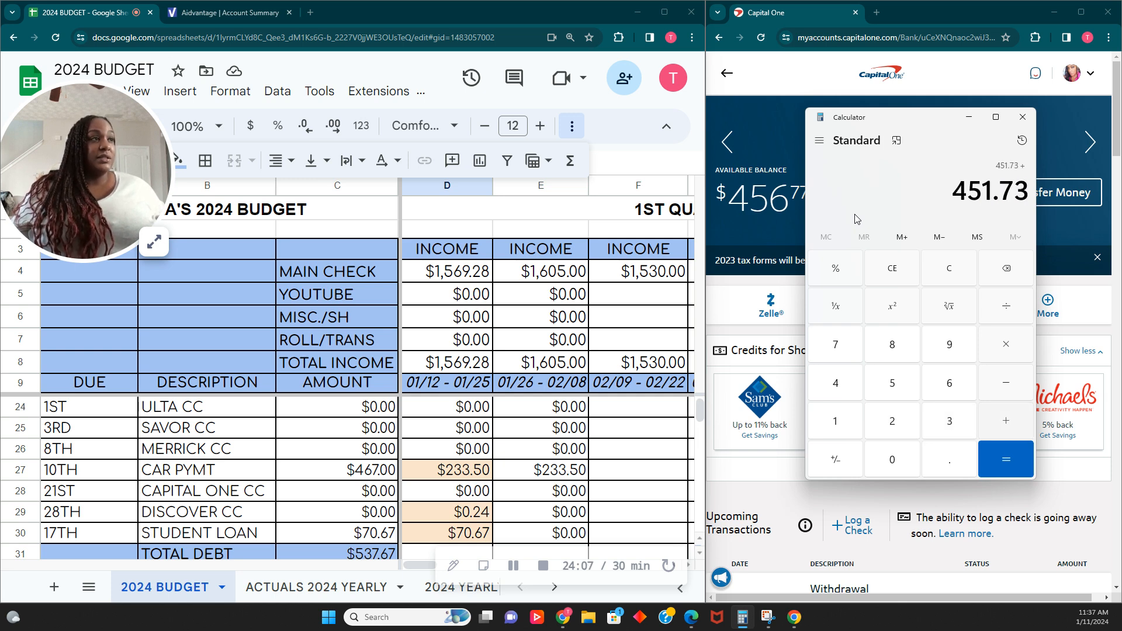
- Add the Navey Fed savings amount 1 and the 4.04 buffer to total the remaining first-period amounts
{"action": "scroll", "coordinate": [488, 435], "scroll_direction": "down", "scroll_amount": 7}
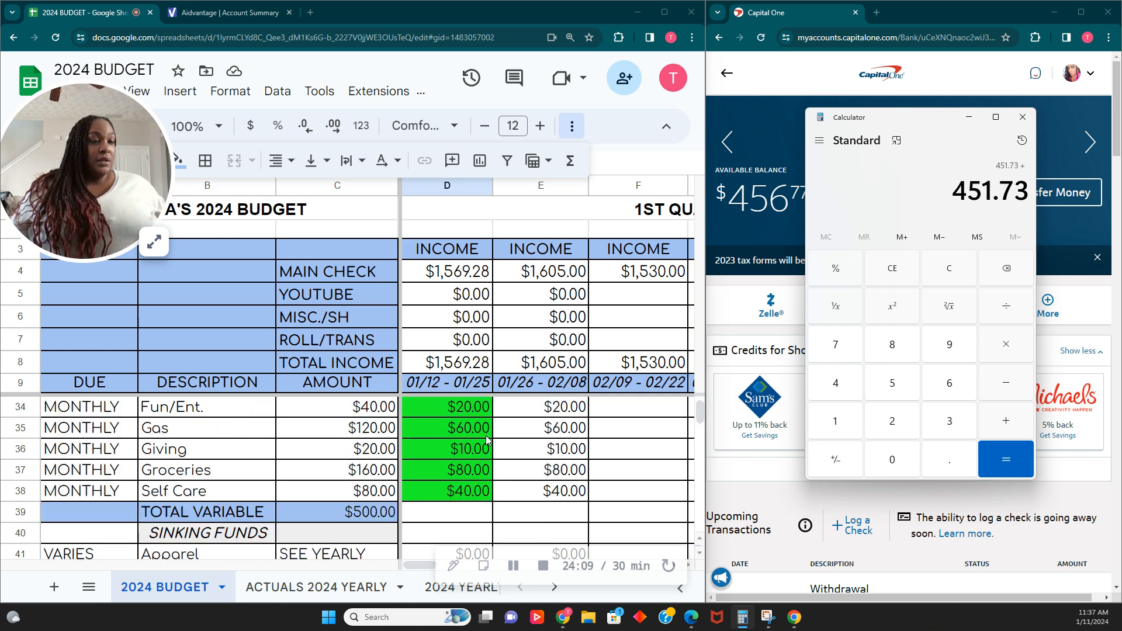
{"action": "scroll", "coordinate": [488, 442], "scroll_direction": "down", "scroll_amount": 4}
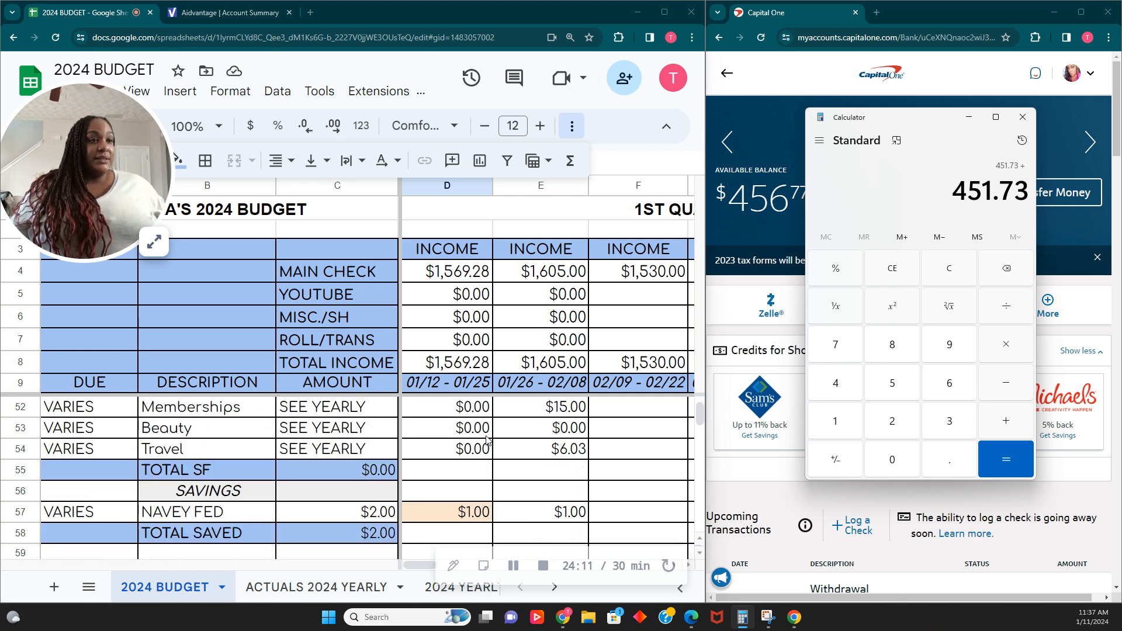
{"action": "scroll", "coordinate": [516, 470], "scroll_direction": "down", "scroll_amount": 1}
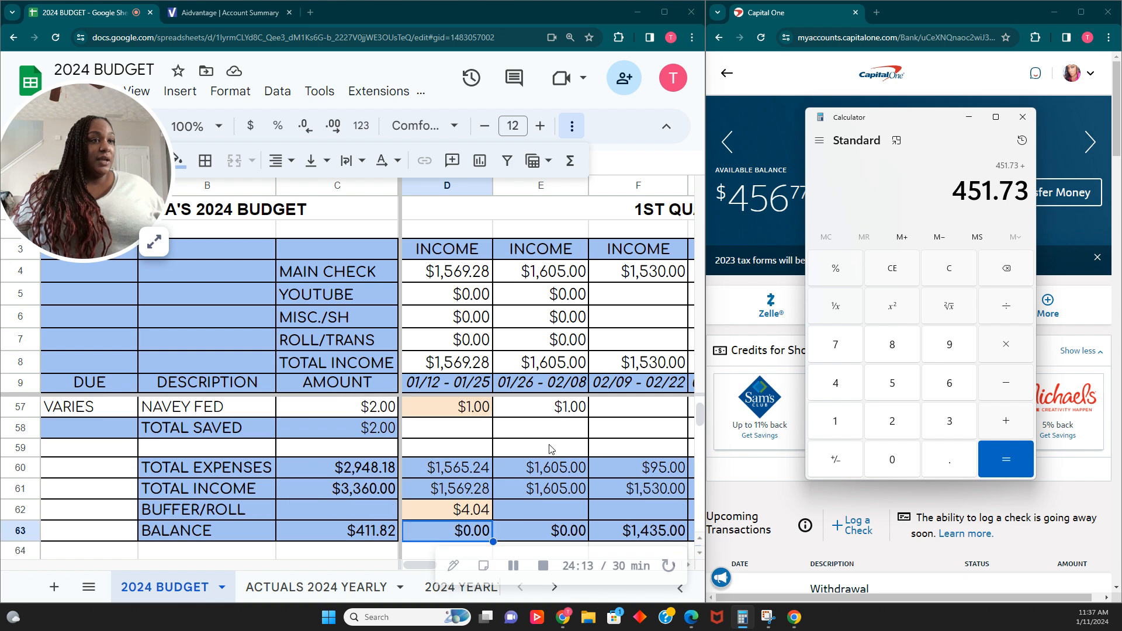
{"action": "type", "text": "1+4.04"}
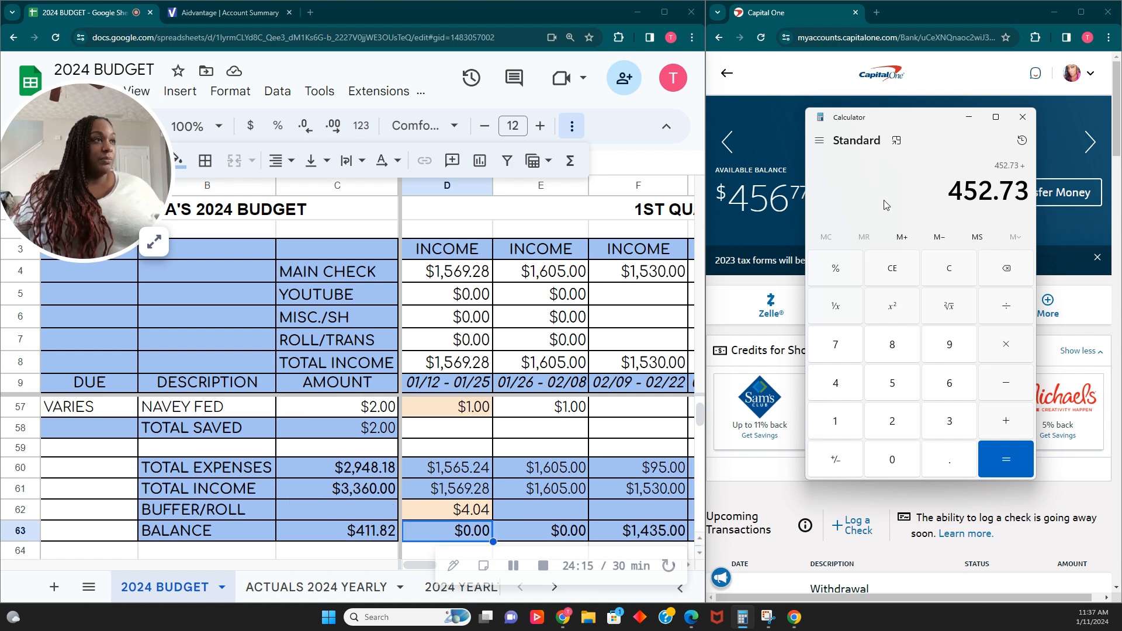
{"action": "key", "text": "Return"}
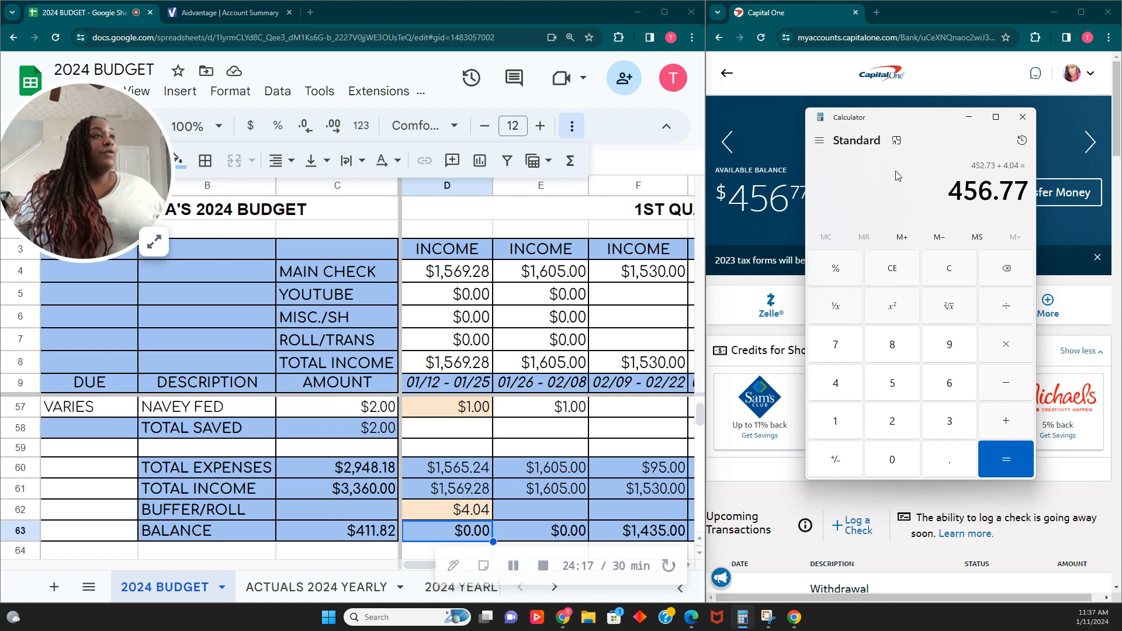
- Clear the calculator and minimize it
{"action": "left_click_drag", "start_coordinate": [917, 119], "coordinate": [948, 119]}
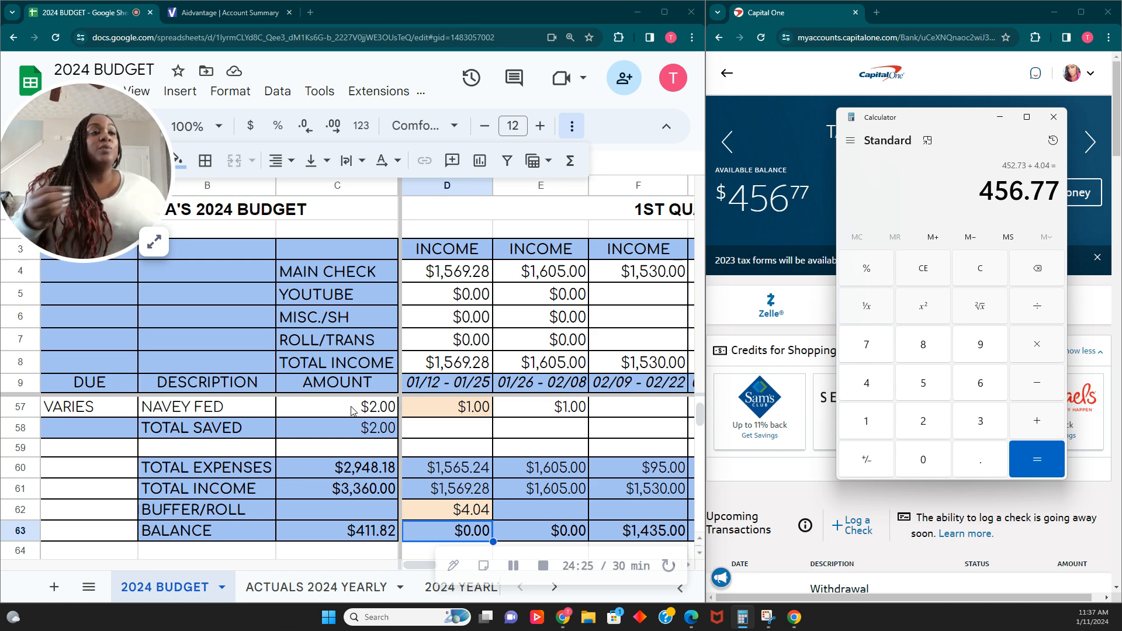
{"action": "scroll", "coordinate": [447, 473], "scroll_direction": "up", "scroll_amount": 7}
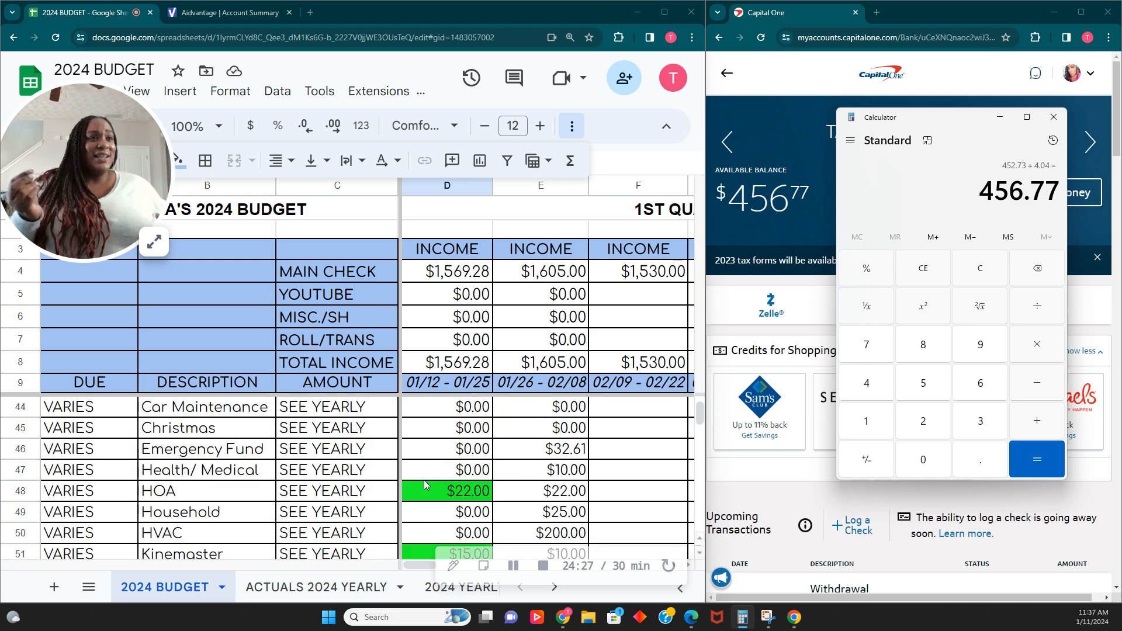
{"action": "scroll", "coordinate": [426, 485], "scroll_direction": "up", "scroll_amount": 1}
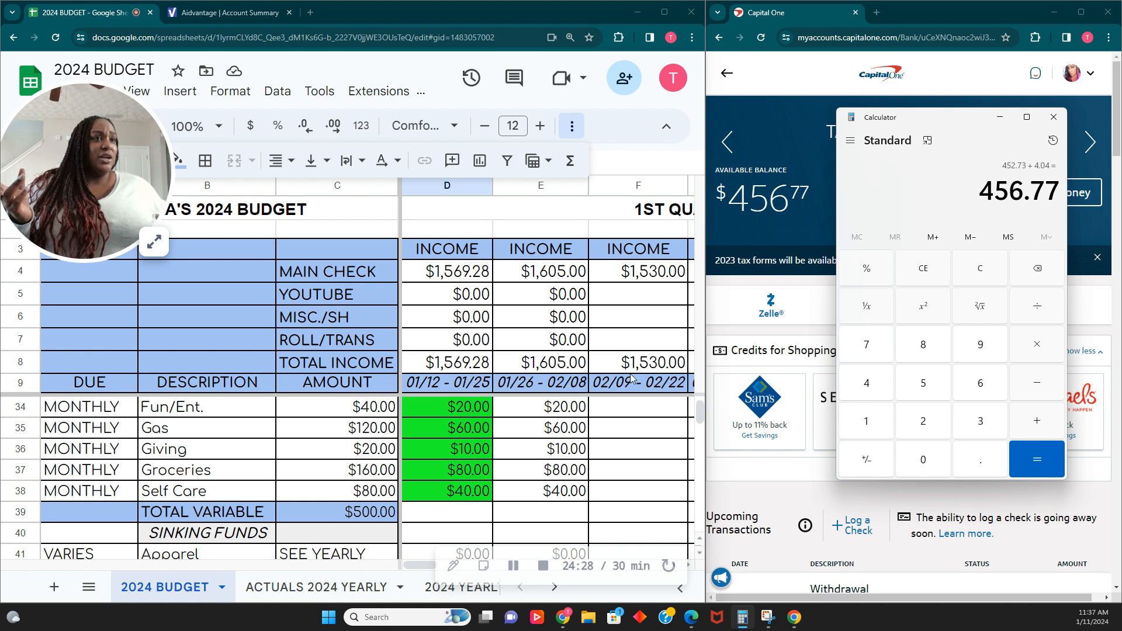
{"action": "left_click", "coordinate": [992, 282]}
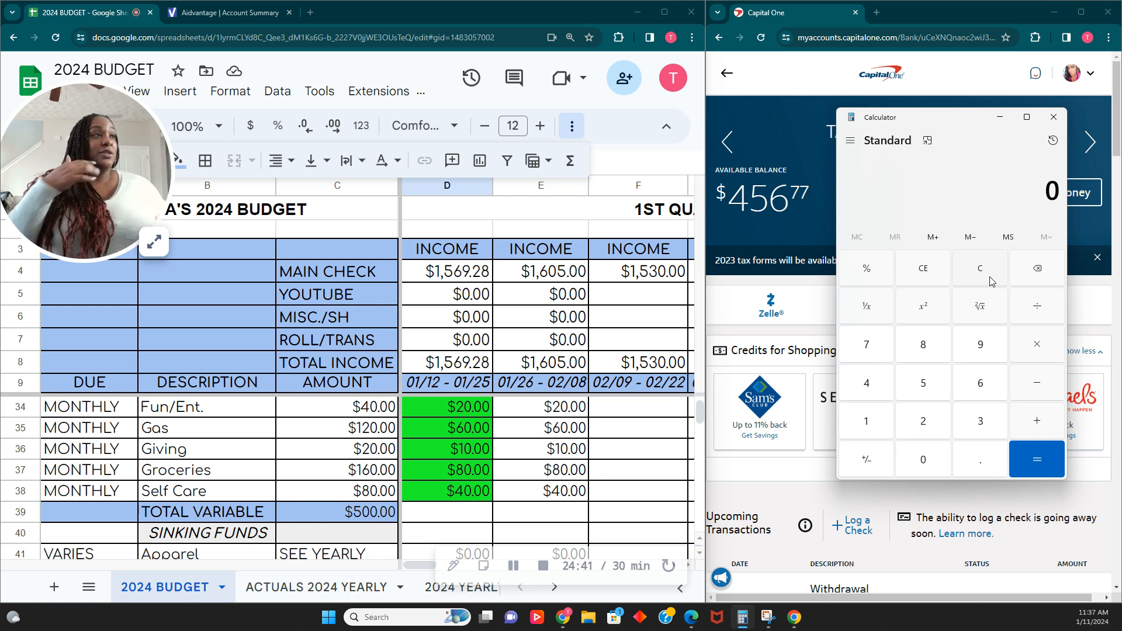
{"action": "left_click", "coordinate": [999, 117]}
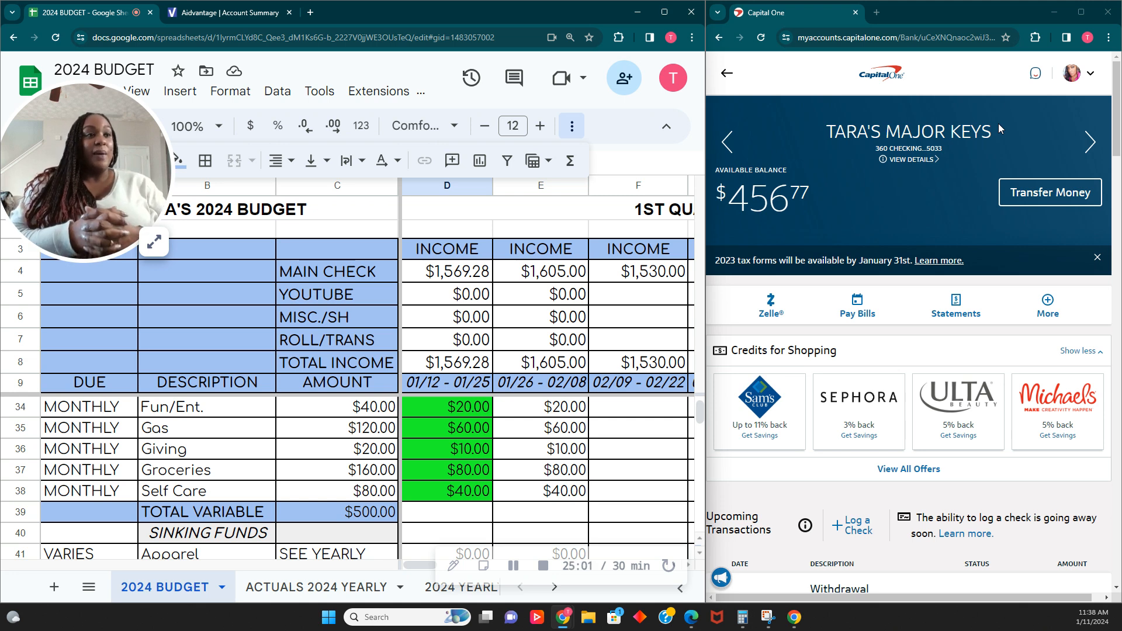
{"action": "scroll", "coordinate": [423, 429], "scroll_direction": "up", "scroll_amount": 8}
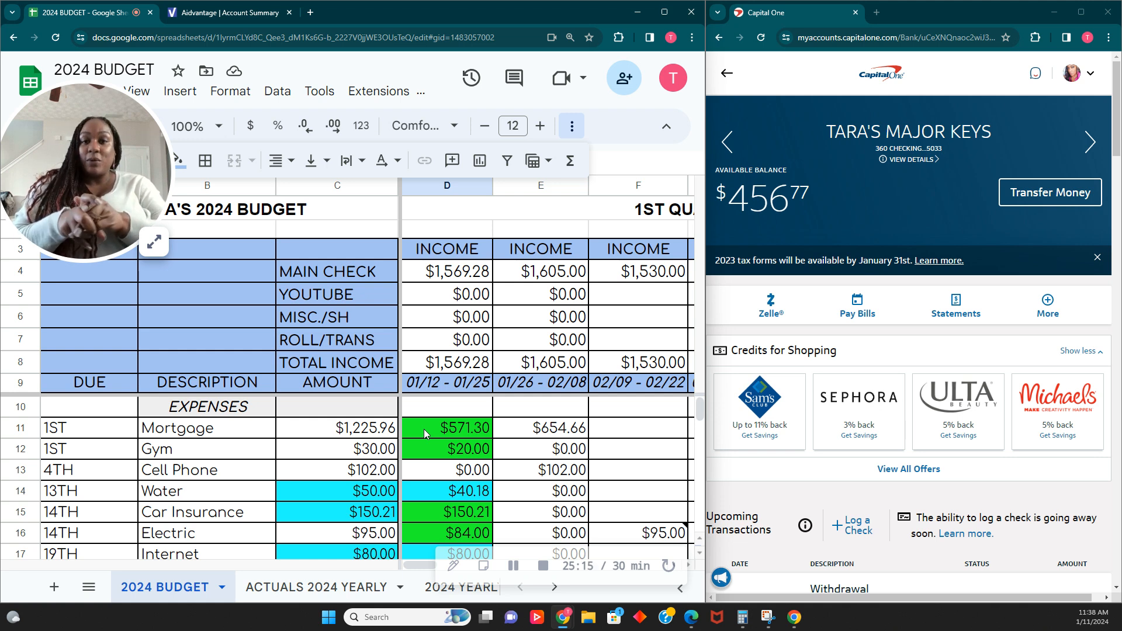
{"action": "left_click", "coordinate": [154, 241]}
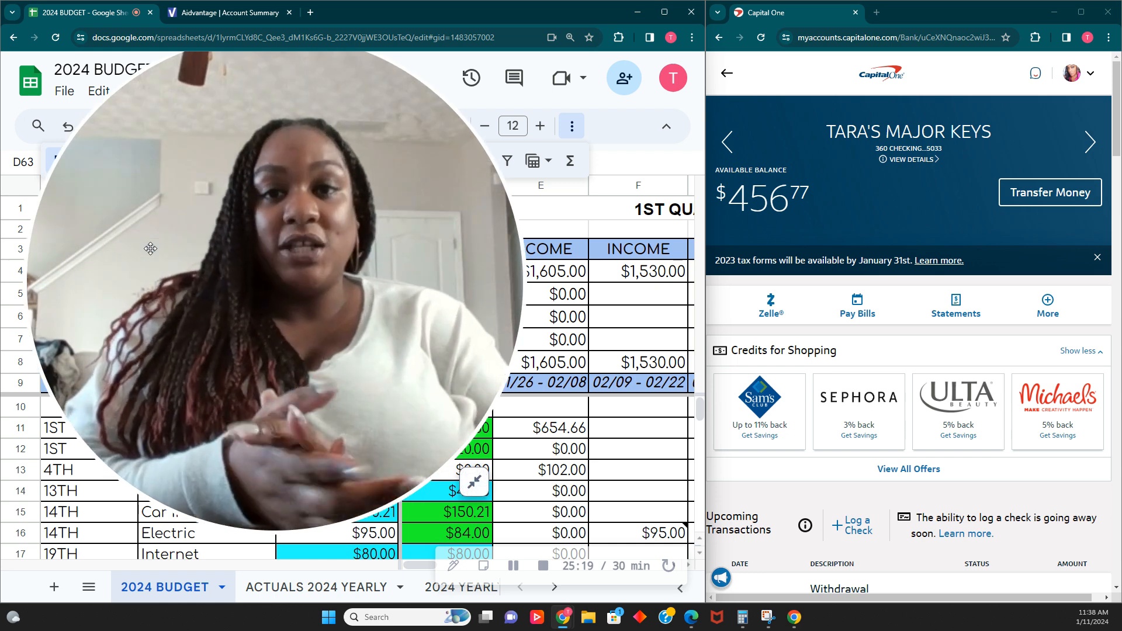